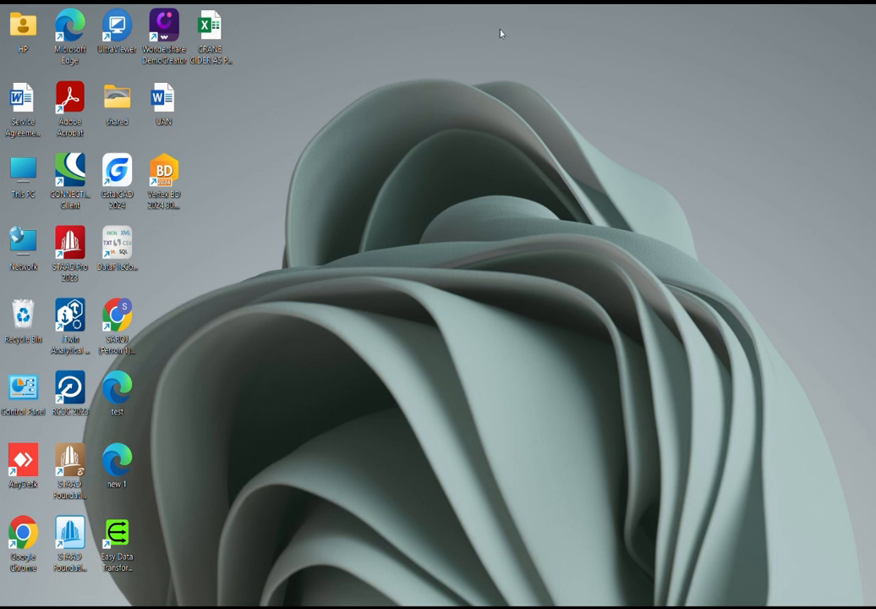
Step: Launch STAAD.Pro 2023 and create a new metric analytical model named AN AIRCRAFT HANGER
double_click(74, 256)
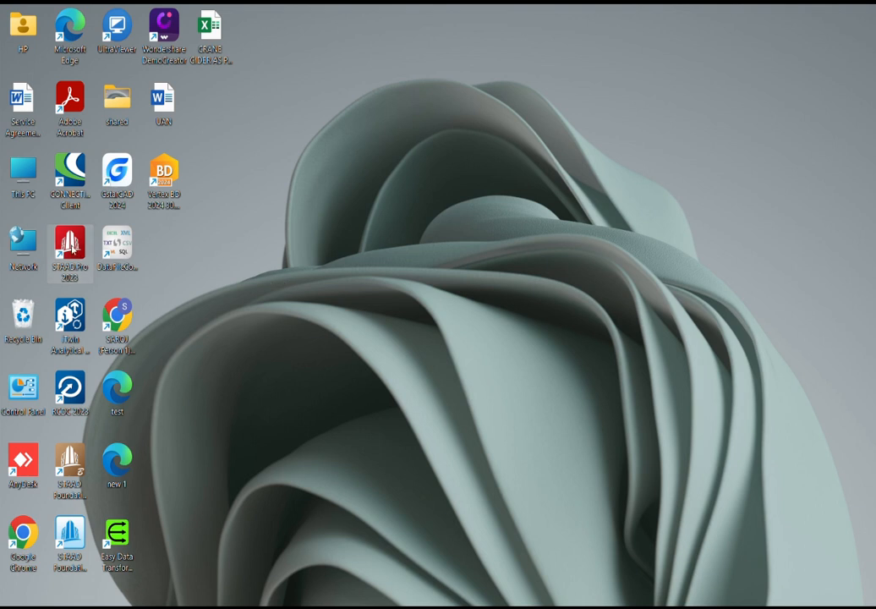
double_click(71, 247)
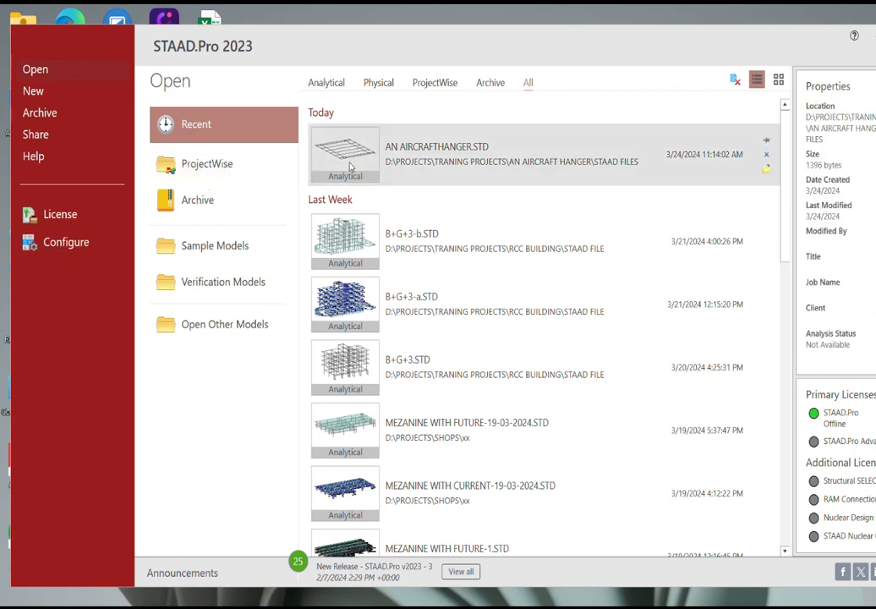
click(55, 91)
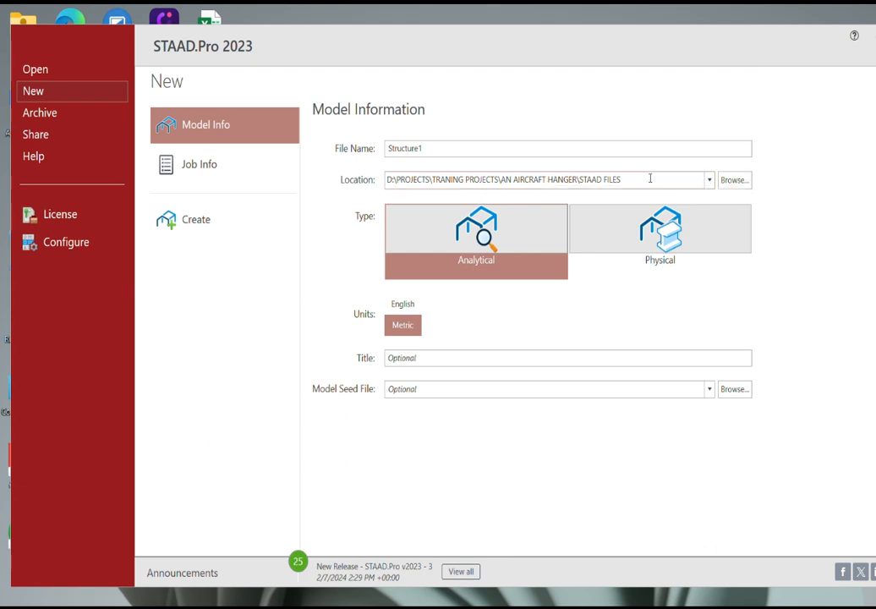
double_click(466, 149)
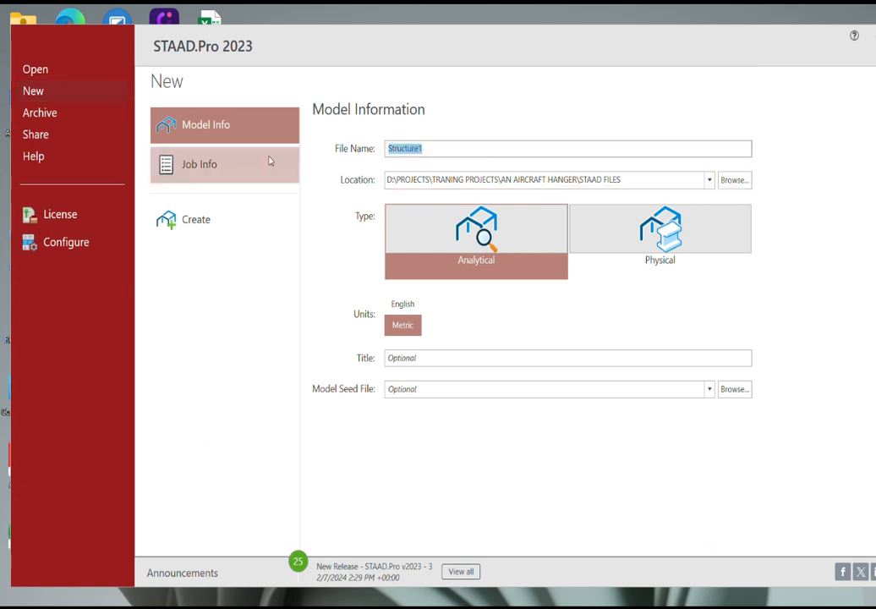
text(AN AIRCA)
key(BackSpace)
text(RAFT HANGER)
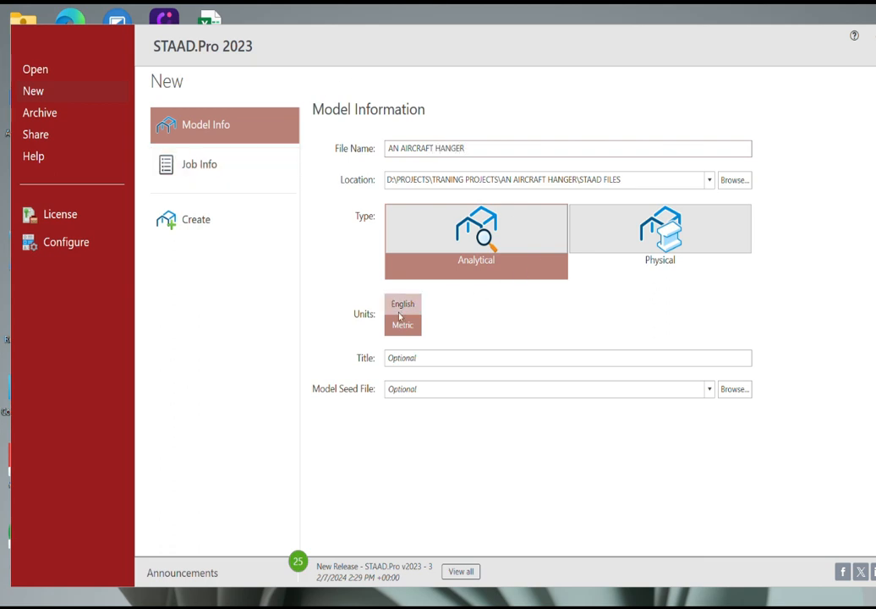
click(196, 221)
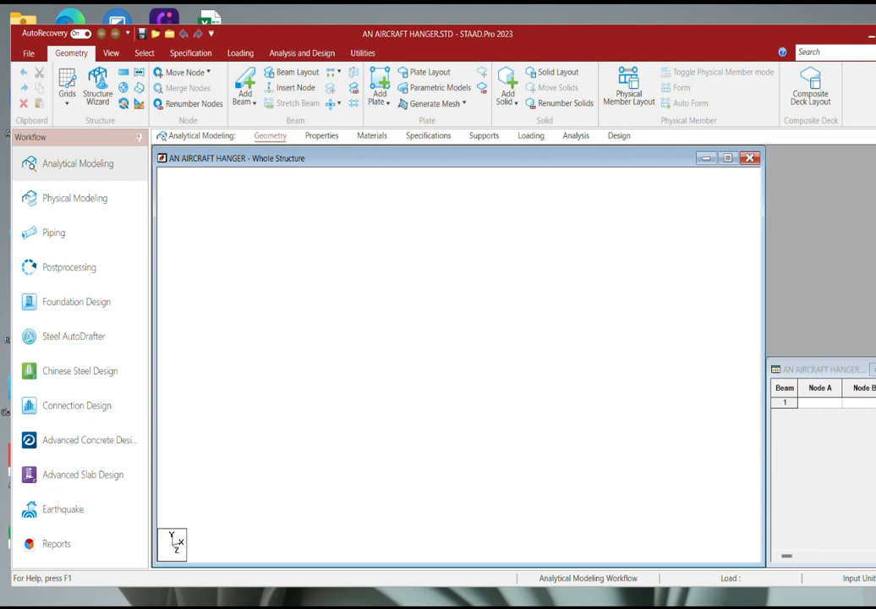
Step: Enlarge the structure view window, bring up the beam grid and set the default linear grid to the X-Z plane
drag(763, 297, 874, 298)
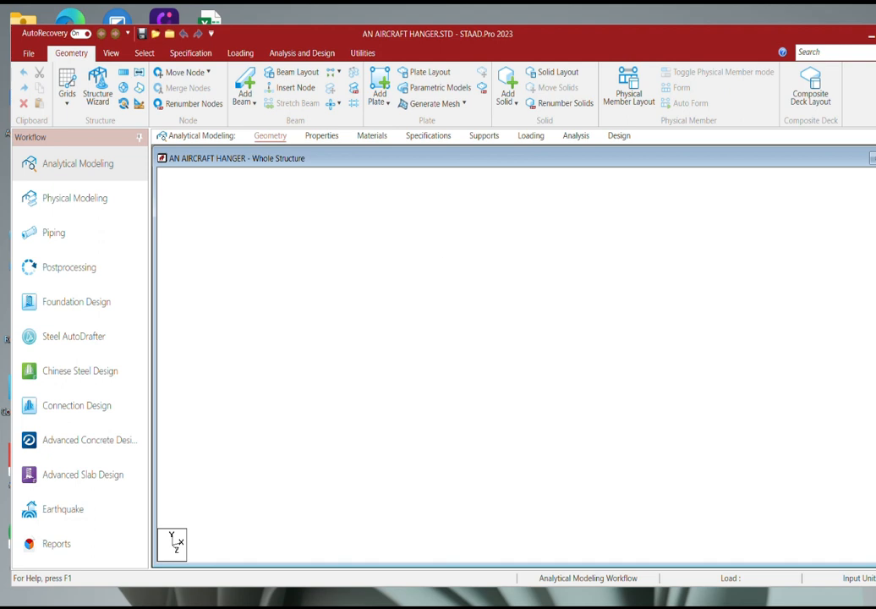
click(71, 82)
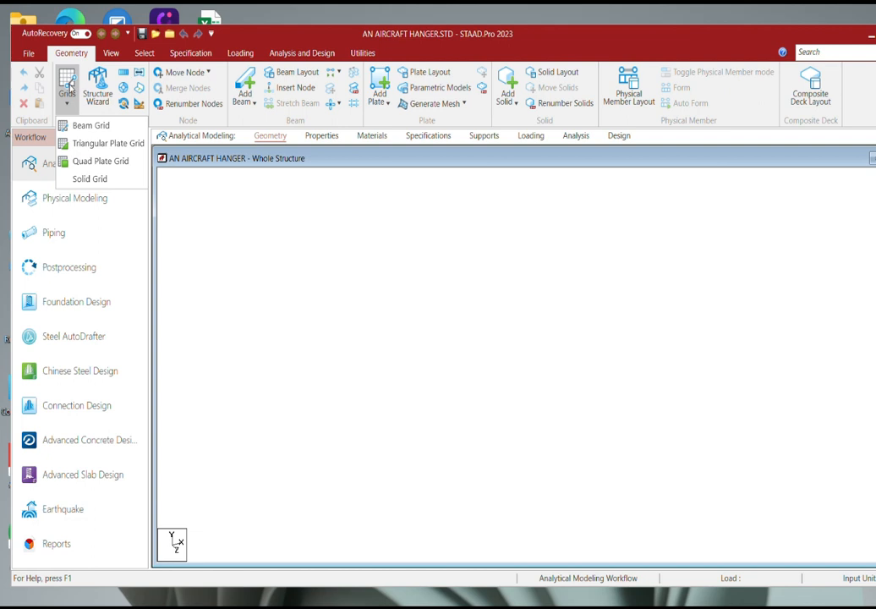
click(80, 125)
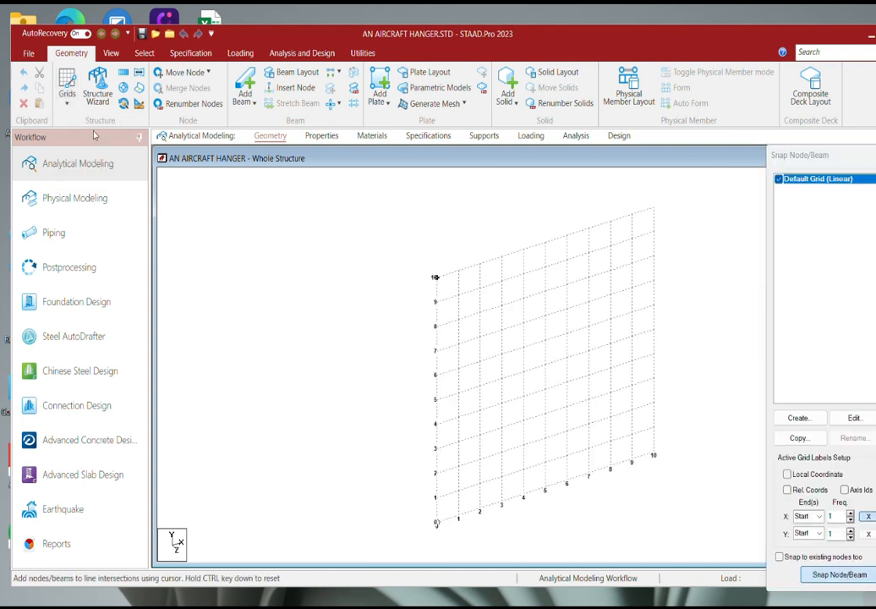
click(847, 425)
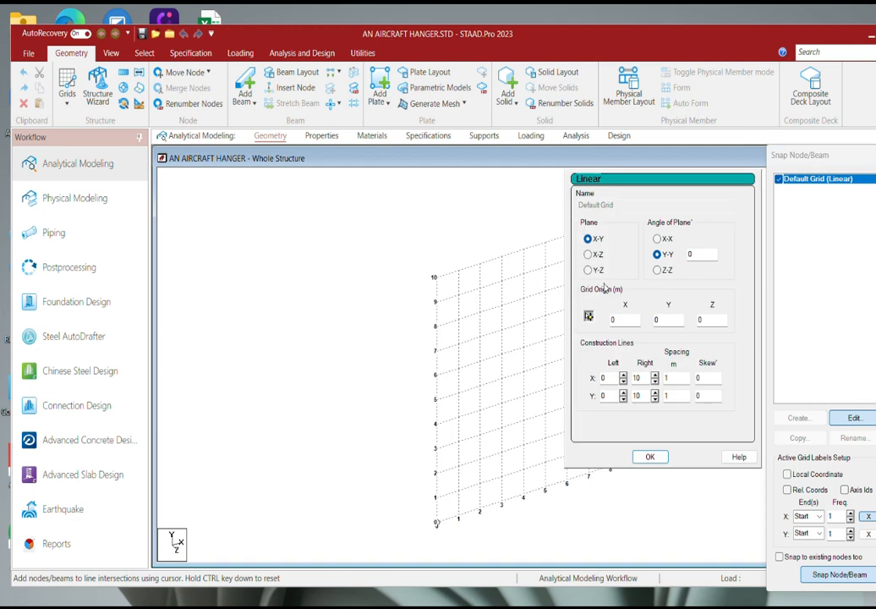
click(588, 254)
click(653, 457)
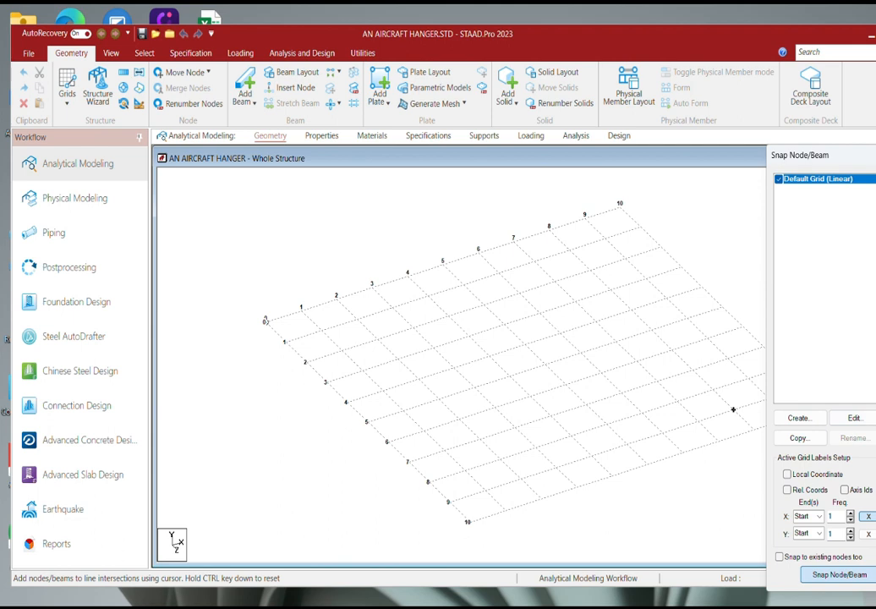
Step: Reduce the default grid's right-side construction lines to 1 in both the X and Z directions
click(852, 418)
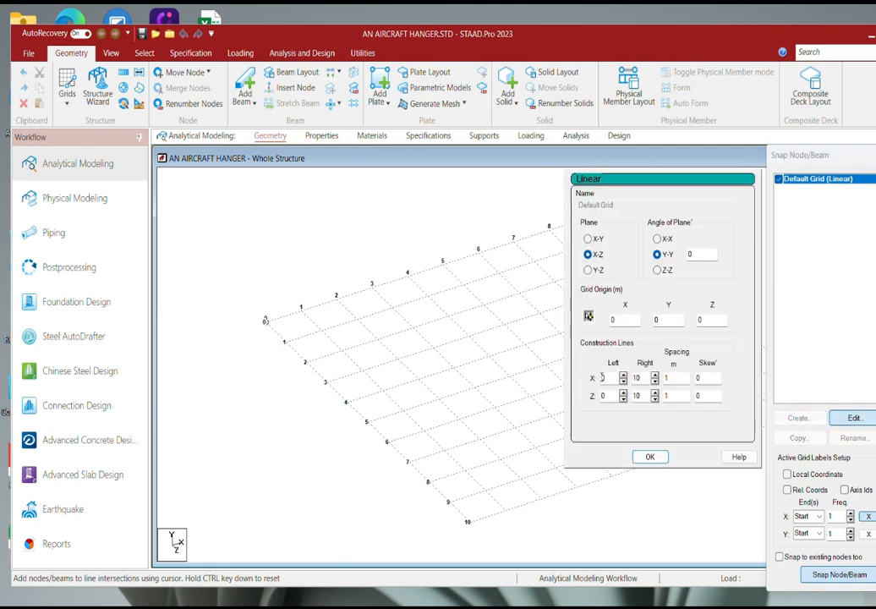
drag(643, 378, 630, 378)
text(1)
double_click(639, 395)
text(1)
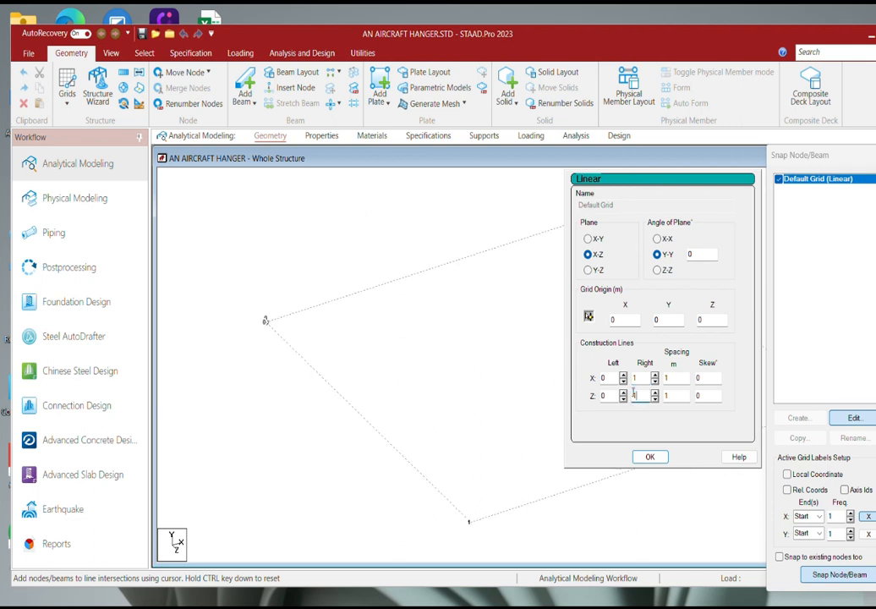
Step: Set the grid spacing to 35 m in X and 46 m in Z and accept the grid
drag(676, 379, 659, 380)
text(35)
click(672, 396)
double_click(673, 396)
text(46)
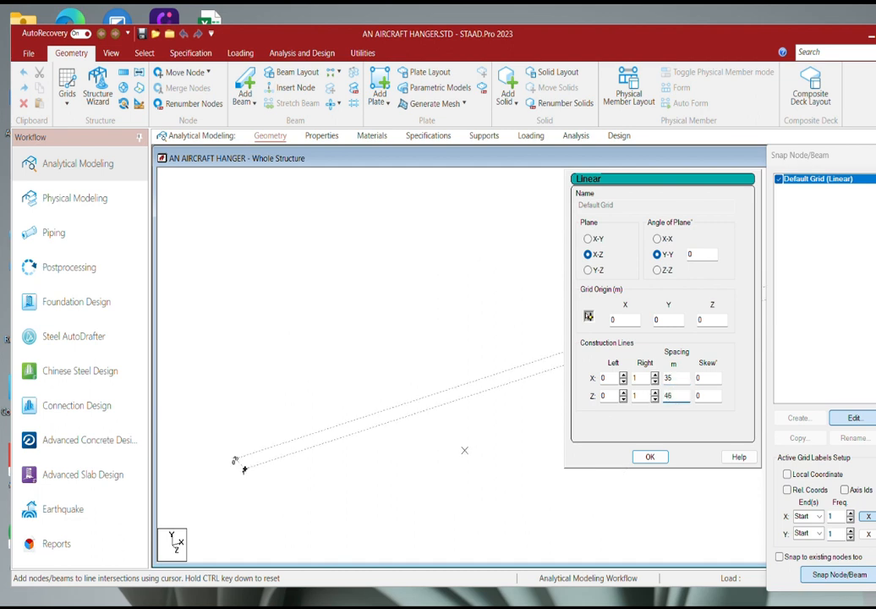
click(653, 456)
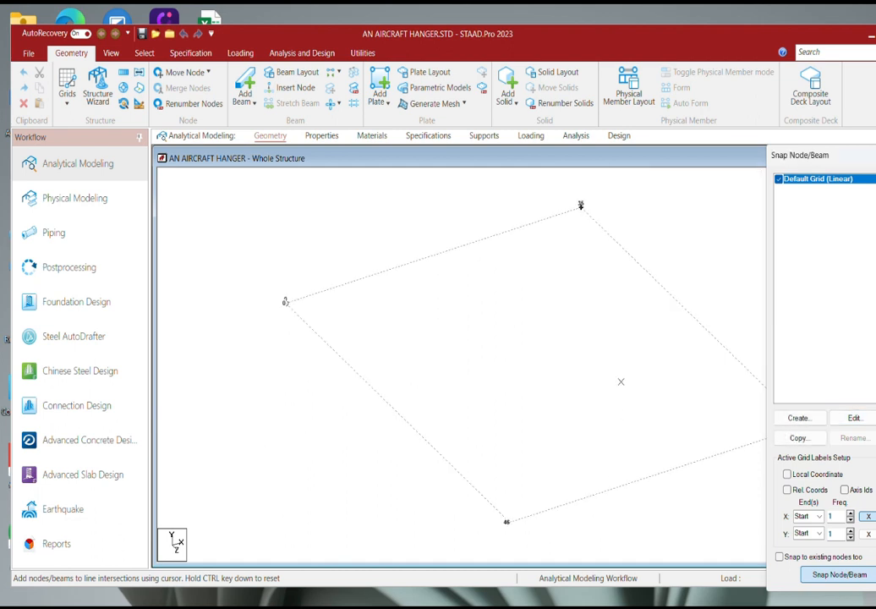
scroll(581, 207, down, 1)
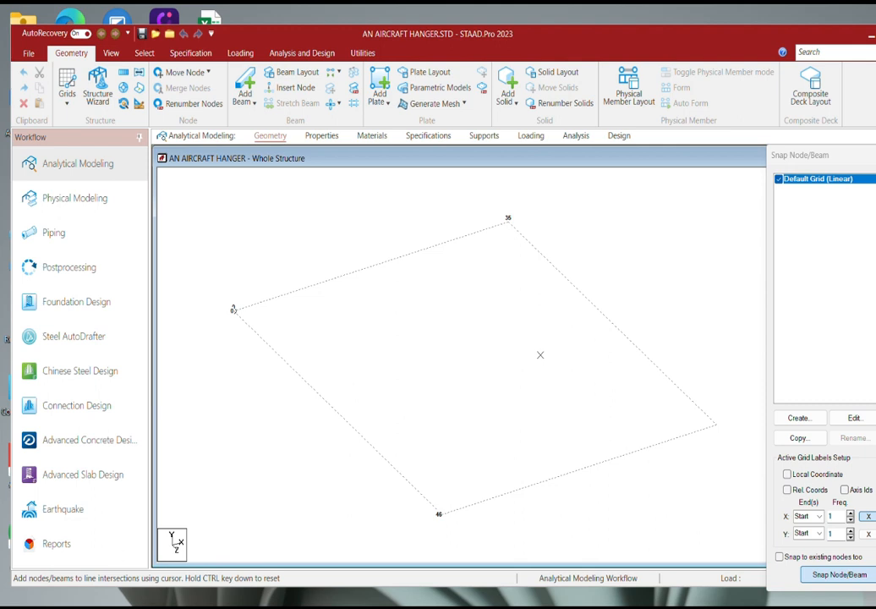
Step: Draw beams between the grid's corner points to form the full 35 m by 46 m rectangular perimeter
click(813, 573)
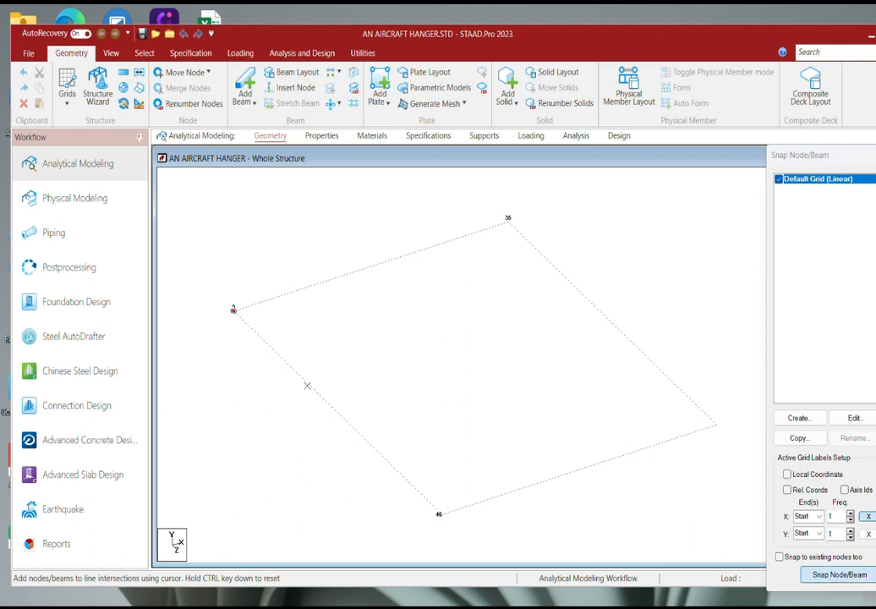
click(233, 310)
click(439, 513)
click(714, 425)
click(234, 310)
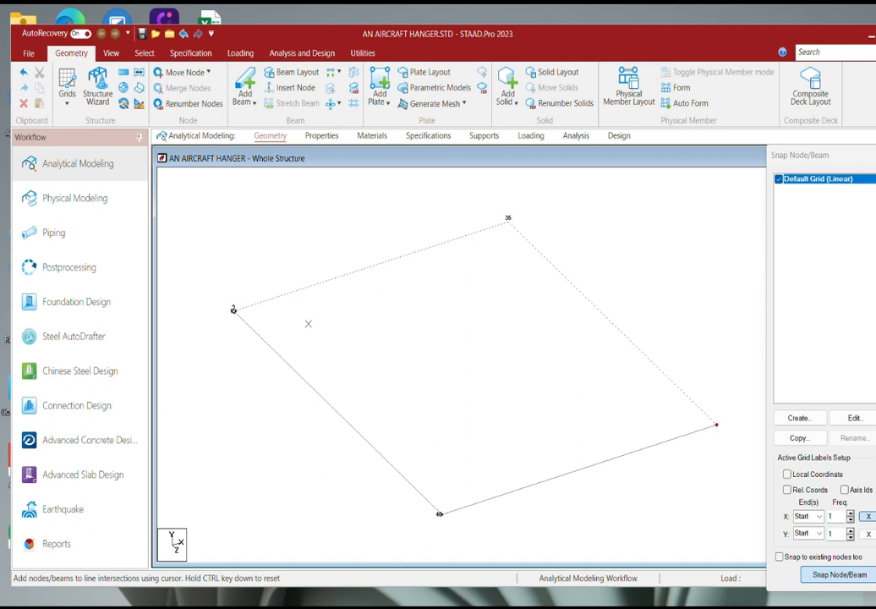
ctrl+click(234, 311)
click(716, 423)
key(Escape)
middle_drag(515, 411, 526, 389)
scroll(458, 328, up, 3)
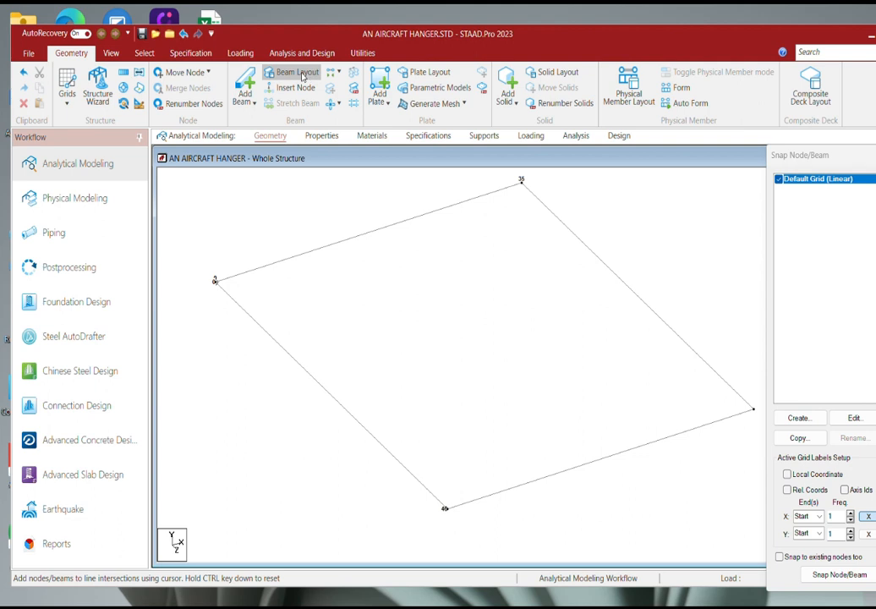
Step: In plan view, set up a Translational Repeat in the Z direction with 9 steps and 8 m default spacing
click(144, 54)
click(112, 54)
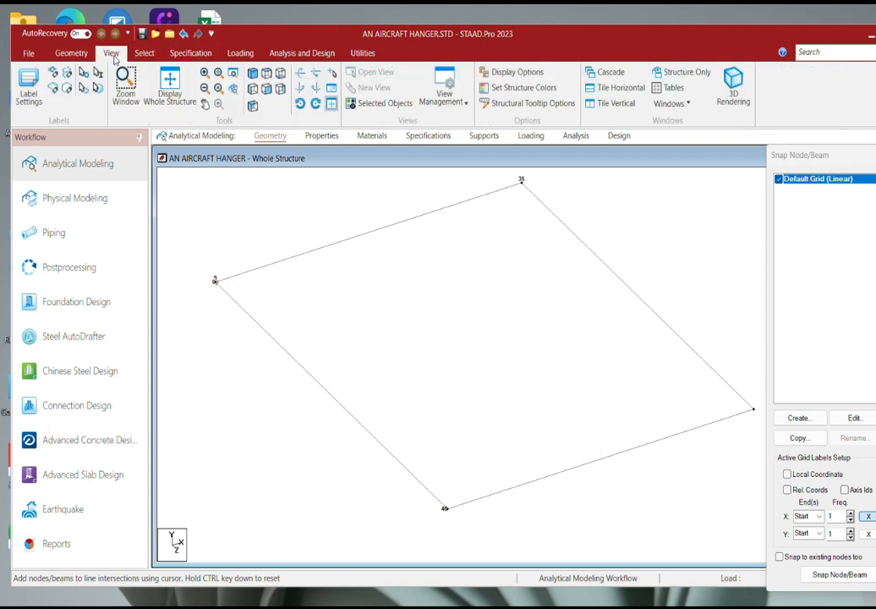
click(265, 74)
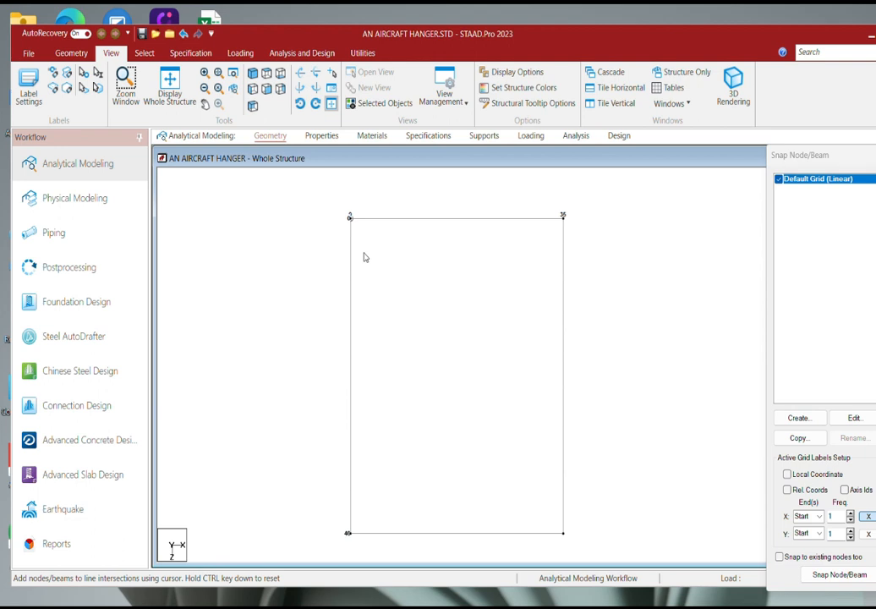
click(80, 56)
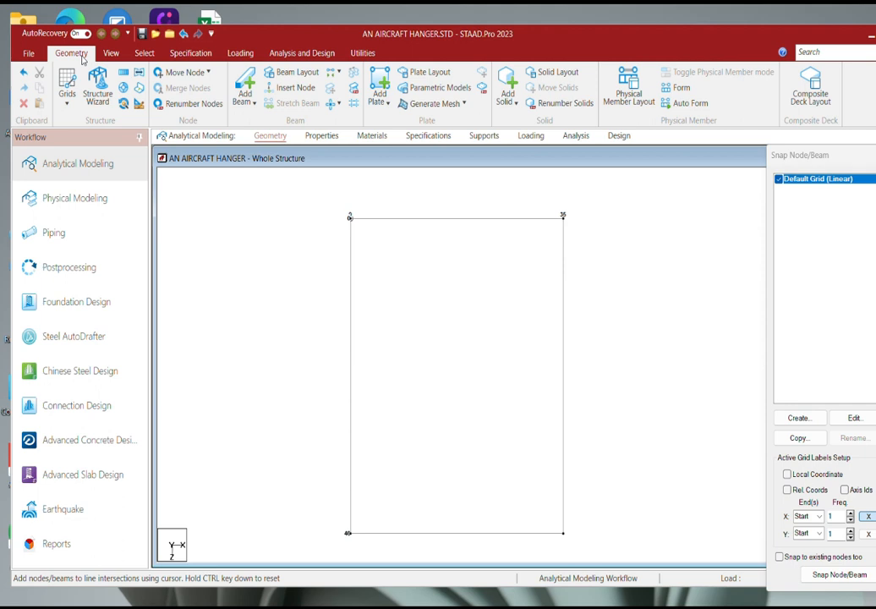
click(125, 74)
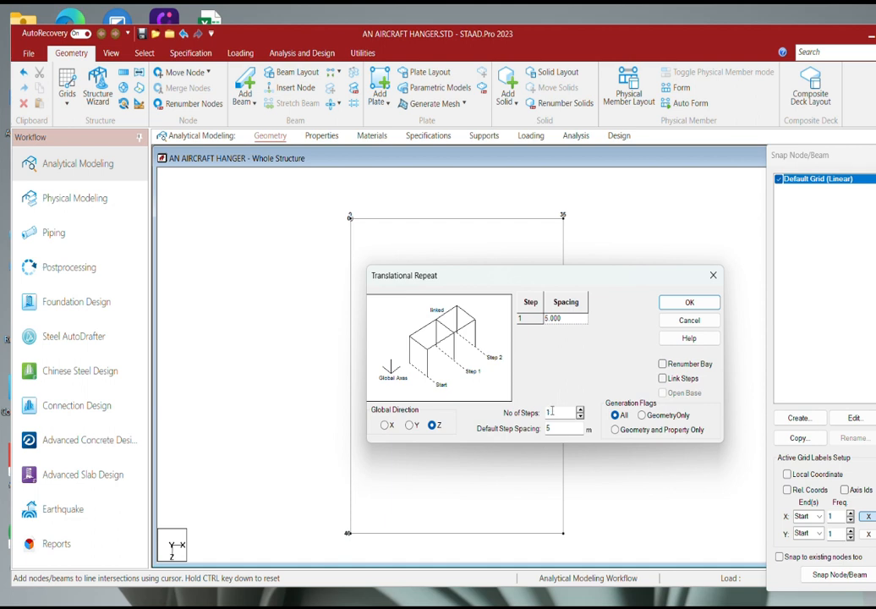
drag(564, 415, 504, 416)
text(9)
key(Tab)
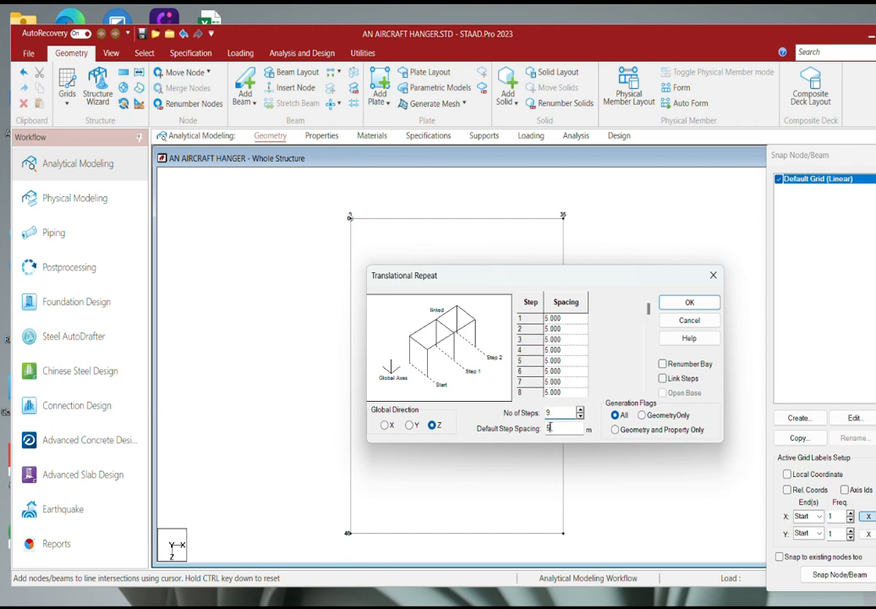
text(8)
Step: Override the repeat's step spacings: 2.5 m for steps 1 and 9, and 0.5 m for steps 2 and 8
click(544, 318)
text(2.5)
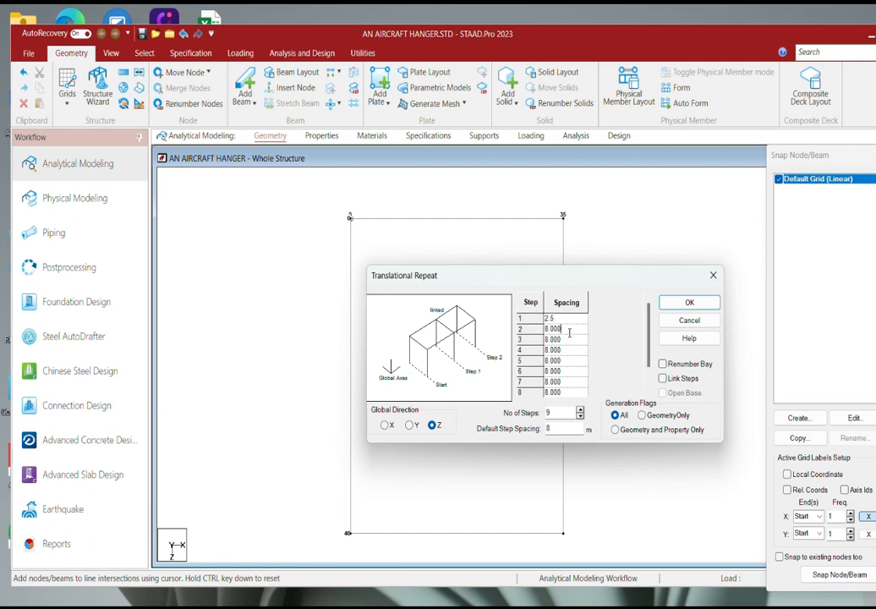
drag(570, 331, 531, 329)
text(0.5)
drag(651, 353, 651, 371)
drag(571, 371, 531, 370)
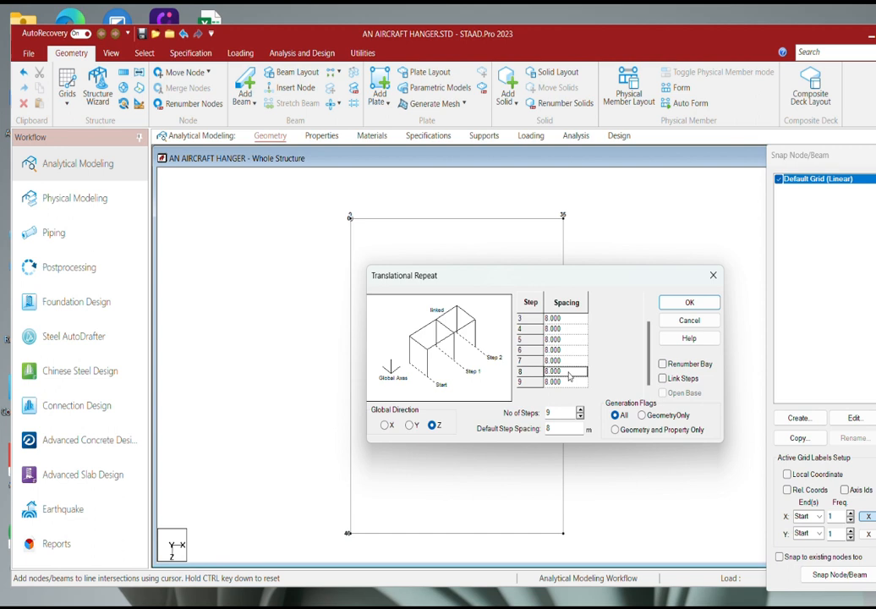
text(0)
click(569, 384)
text(2.5)
Step: Apply the translational repeat to the 35 m beam at the Z = 0 end, allowing duplicate beams
click(686, 305)
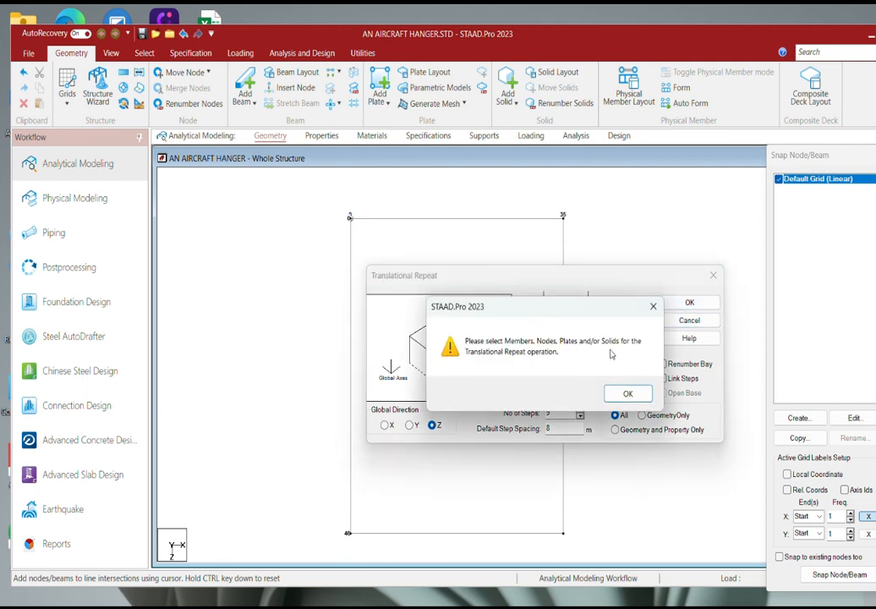
click(653, 306)
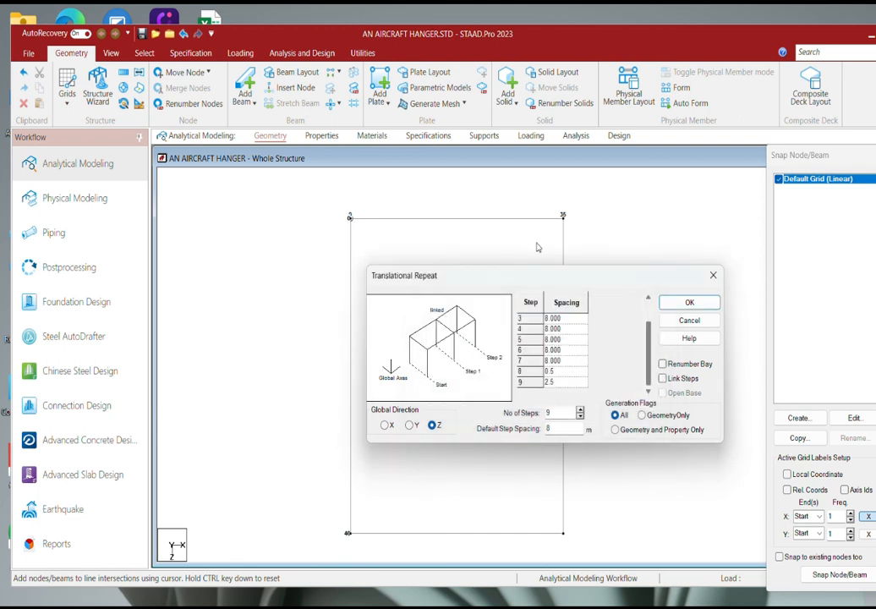
click(471, 218)
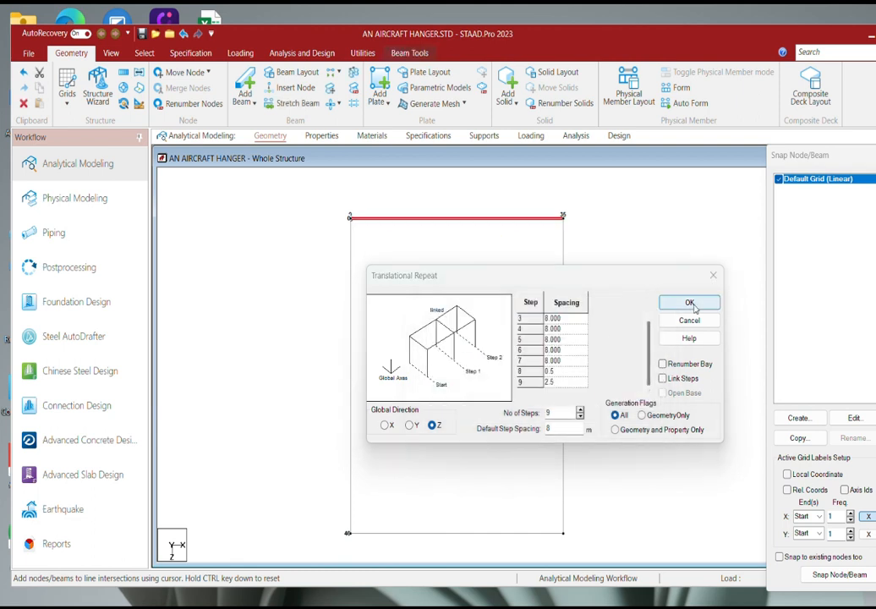
click(690, 302)
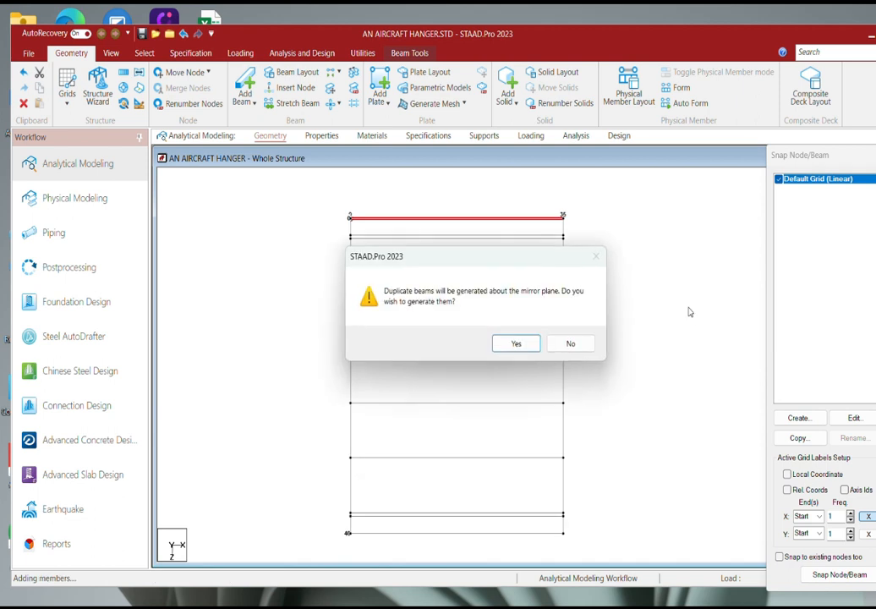
click(512, 345)
scroll(508, 357, up, 3)
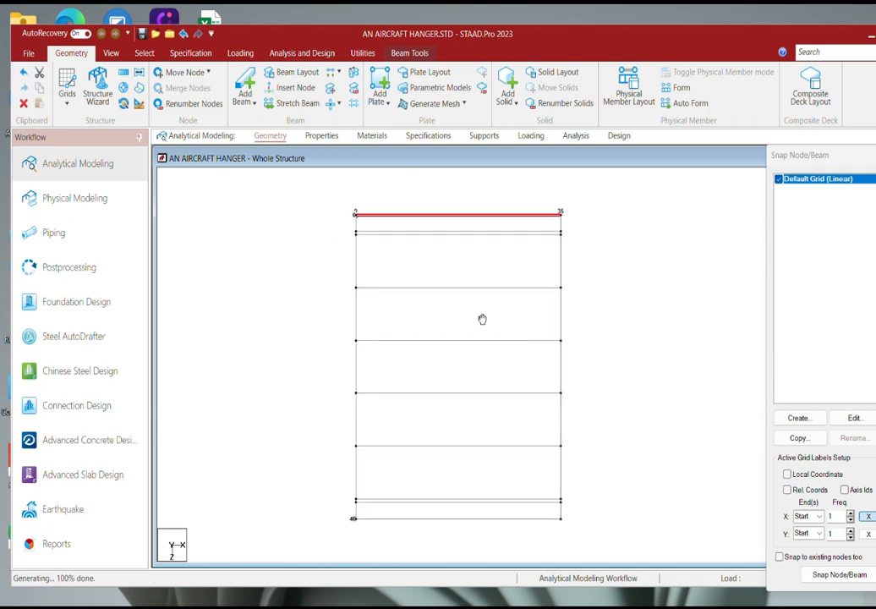
scroll(472, 328, down, 1)
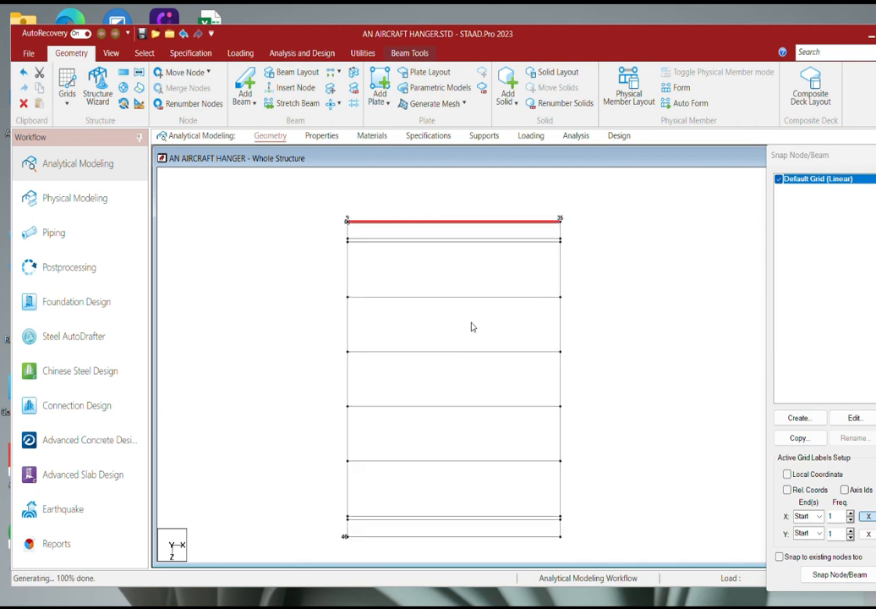
Step: Copy the longitudinal beams along the X = 0 edge of the plan, leaving them unpasted
click(365, 328)
drag(342, 204, 353, 545)
right_click(249, 293)
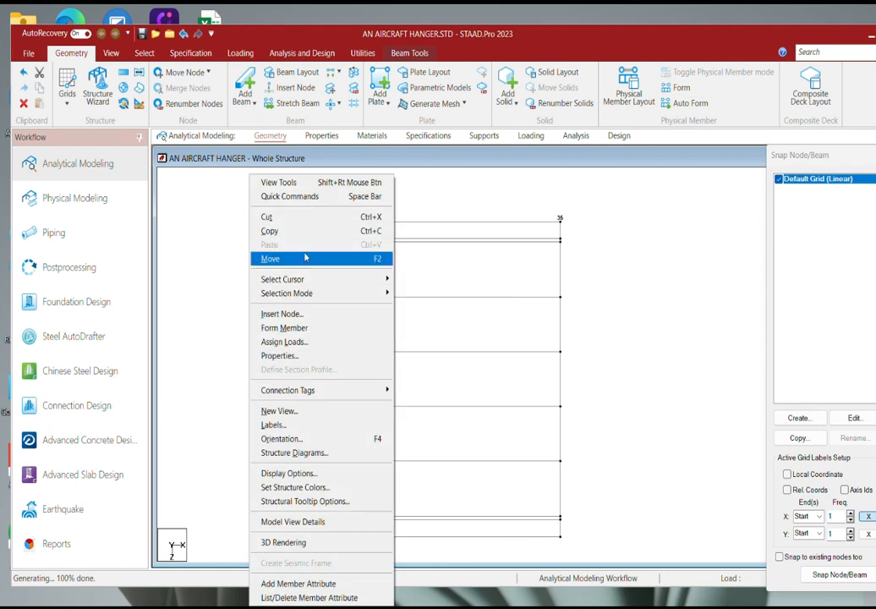
click(268, 231)
right_click(282, 213)
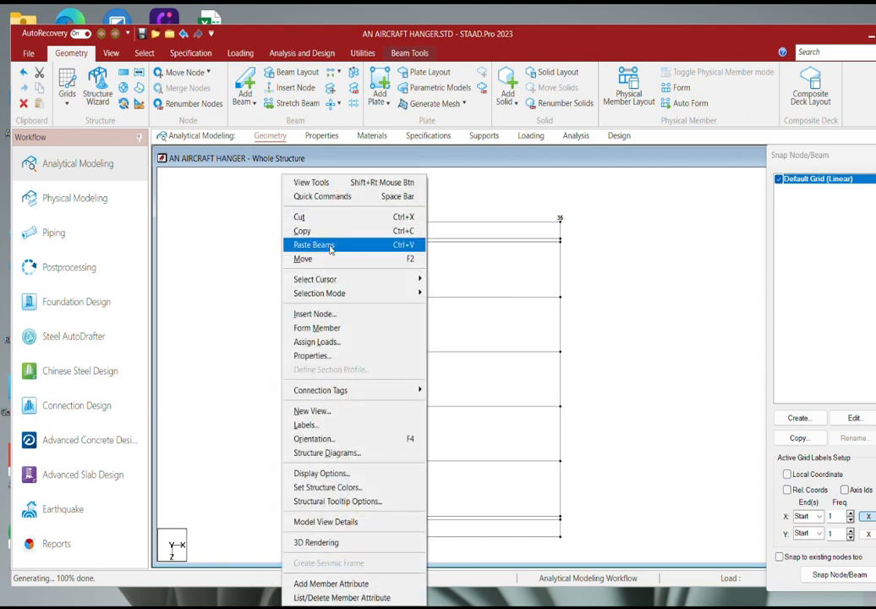
click(667, 225)
Step: Set up a Translational Repeat in the X direction with 3 steps for the longitudinal beams along the X = 0 edge
drag(328, 191, 349, 538)
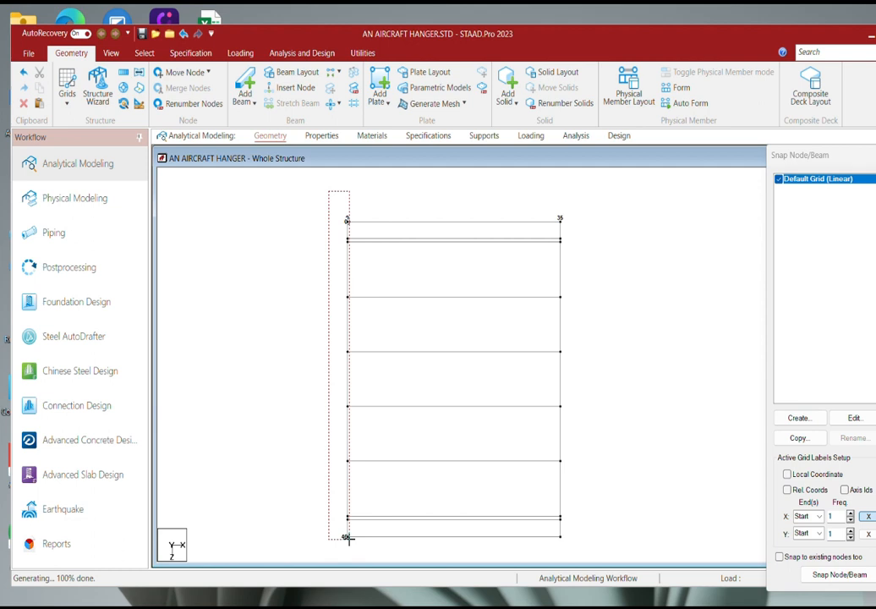
drag(348, 539, 349, 539)
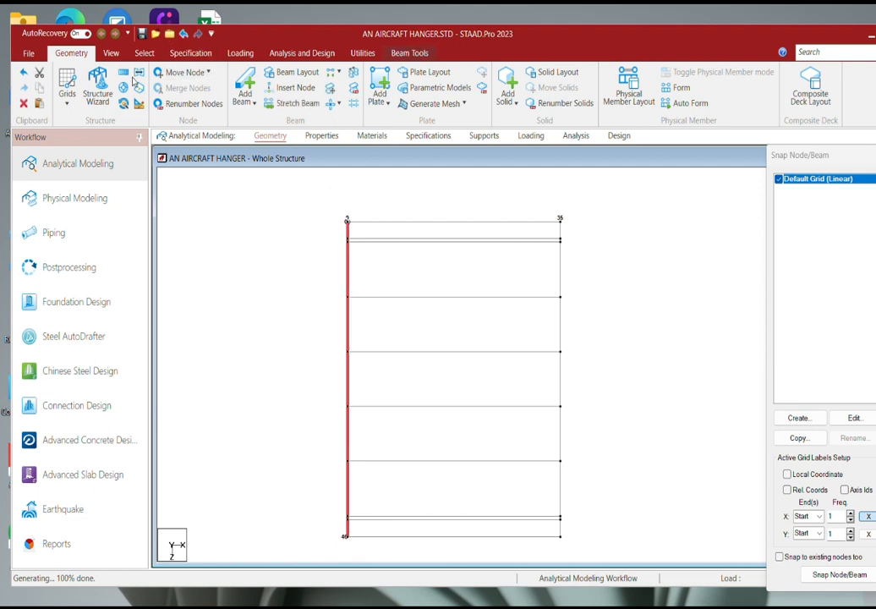
click(125, 74)
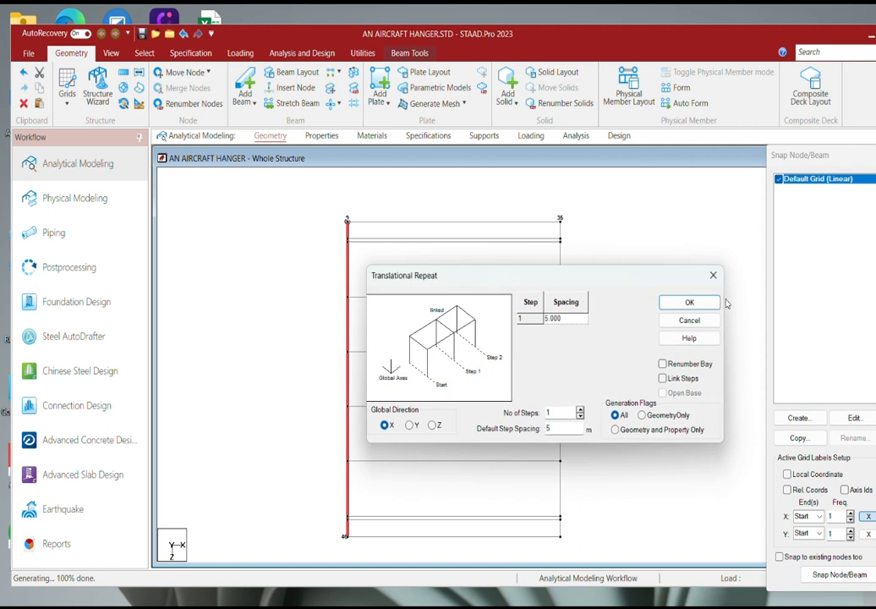
click(716, 281)
click(127, 77)
double_click(555, 415)
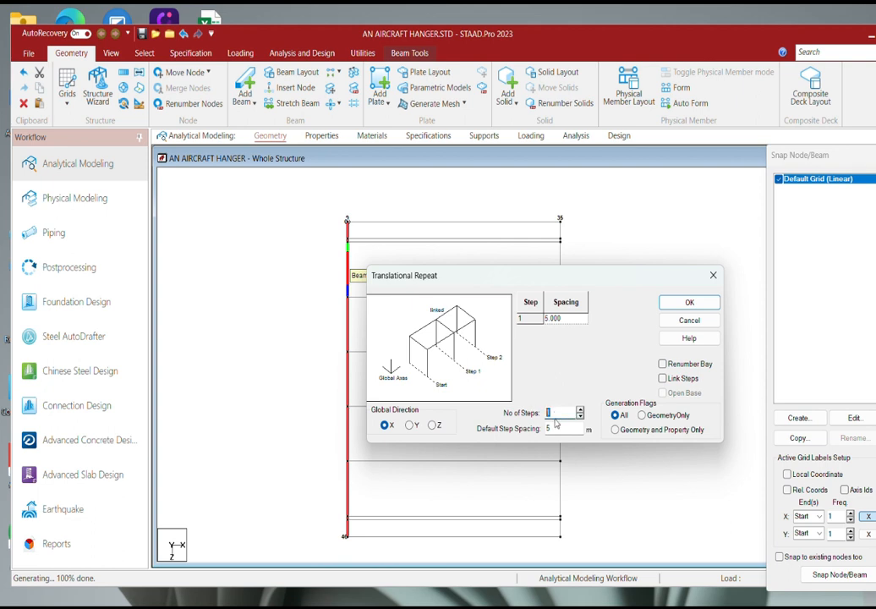
text(3)
Step: Set the spacing of step 2 to 25 m and generate the repeat, allowing duplicate beams
click(552, 329)
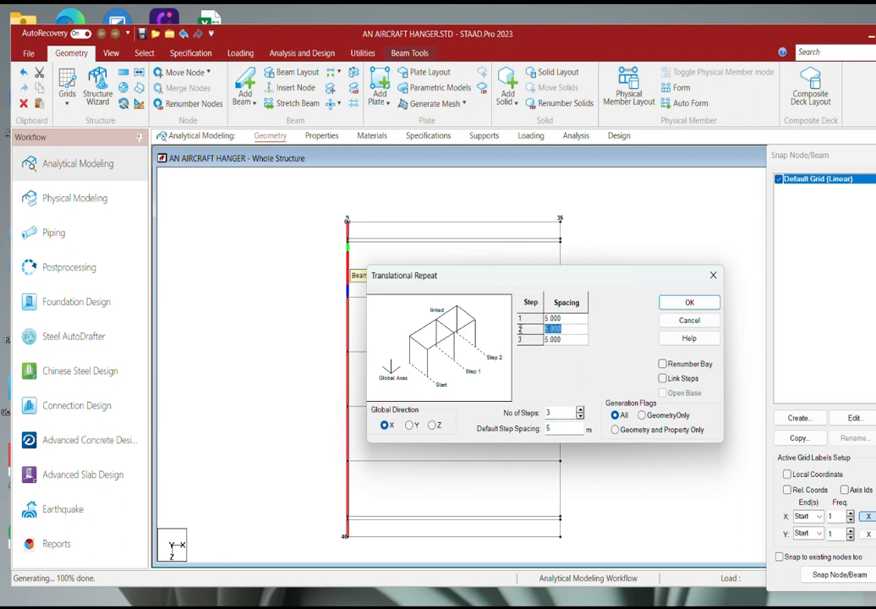
text(25)
click(689, 304)
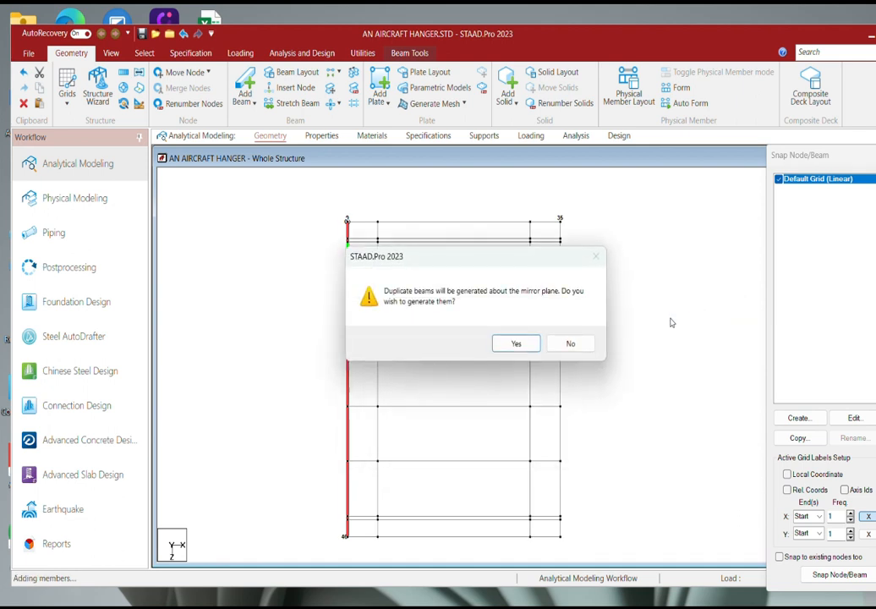
click(514, 341)
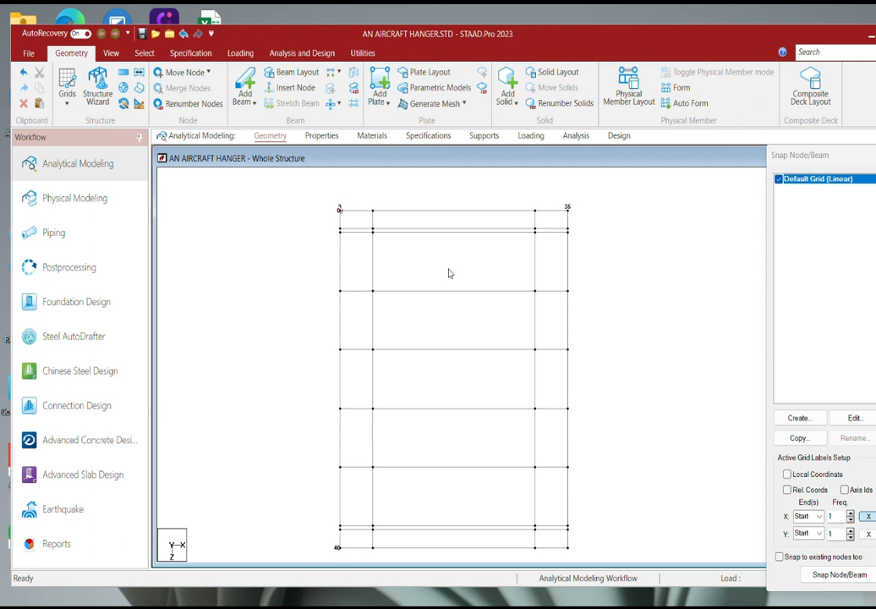
Step: Open the support definitions and display the node numbers on the plan
click(484, 136)
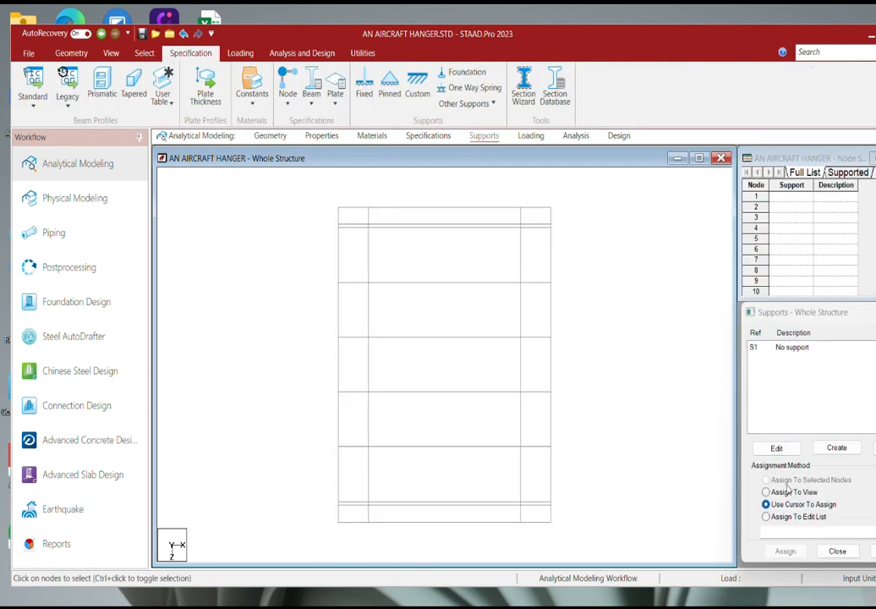
scroll(520, 348, up, 4)
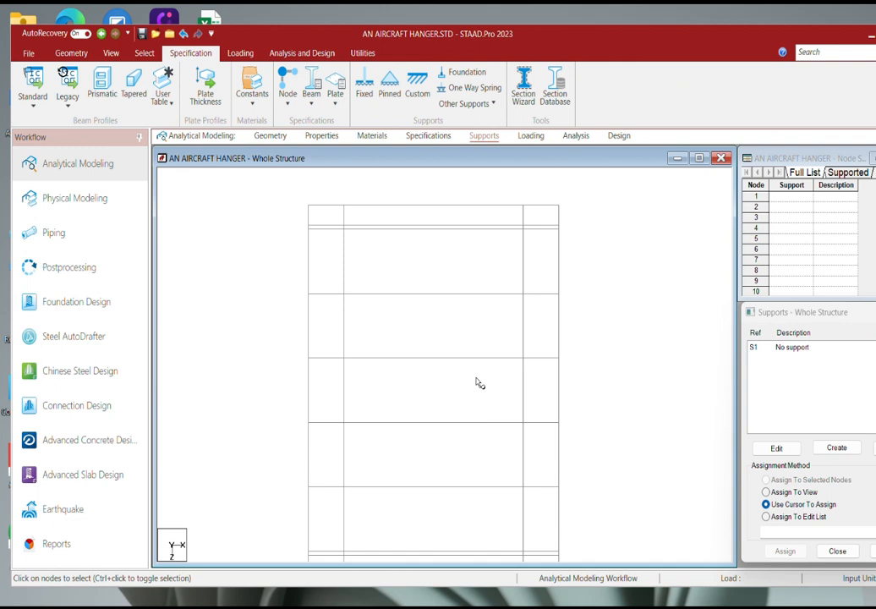
middle_drag(476, 378, 480, 361)
key(shift+n)
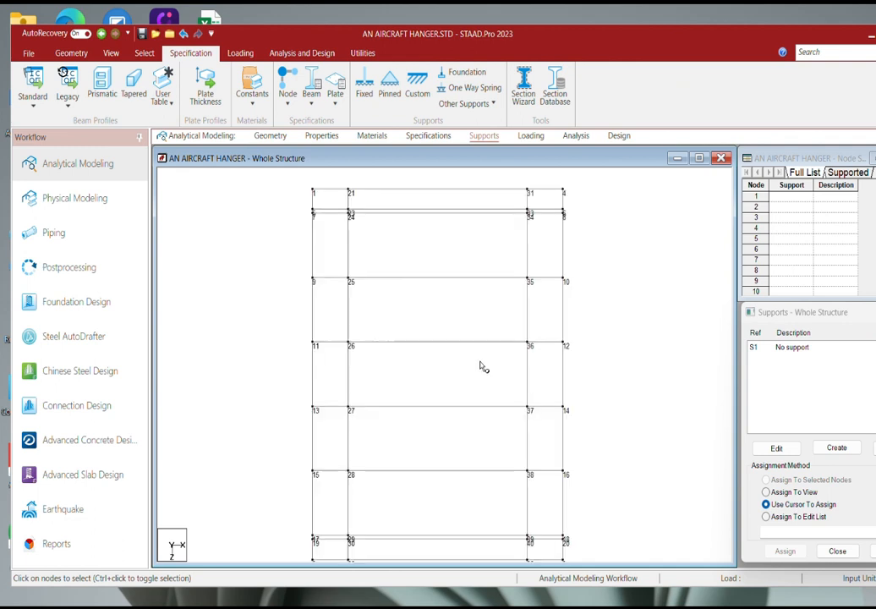
middle_drag(483, 368, 487, 301)
scroll(470, 340, down, 1)
middle_drag(470, 341, 466, 355)
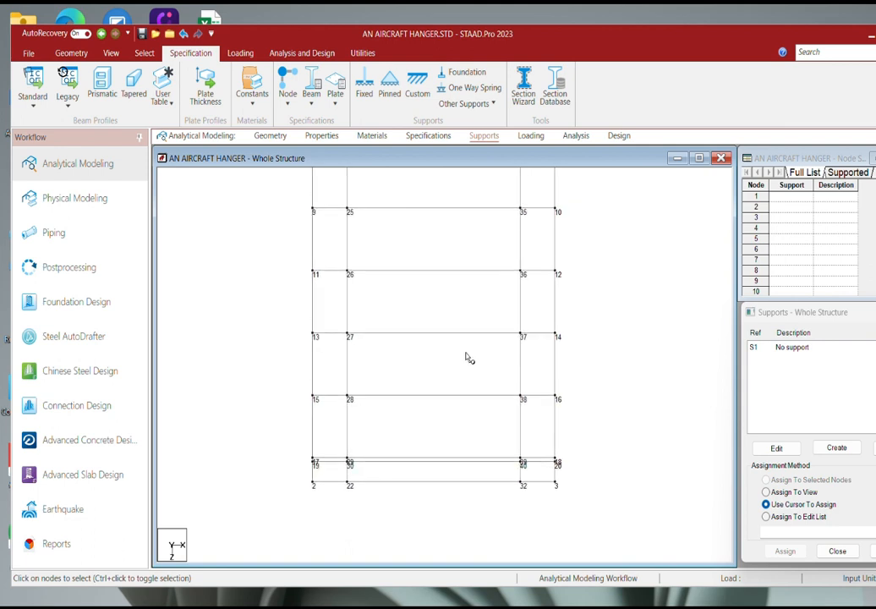
scroll(466, 357, up, 4)
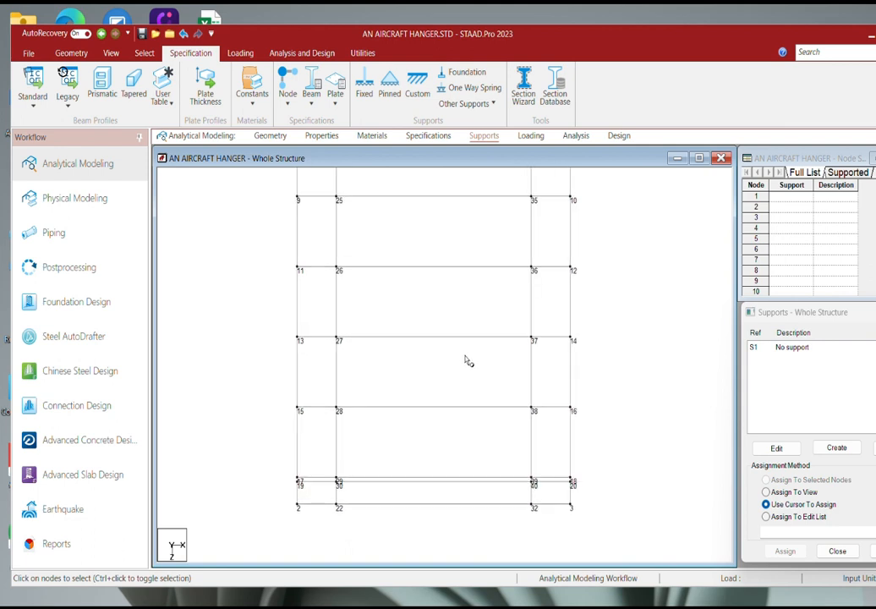
Step: Create a fixed support definition and choose it for assignment
click(829, 446)
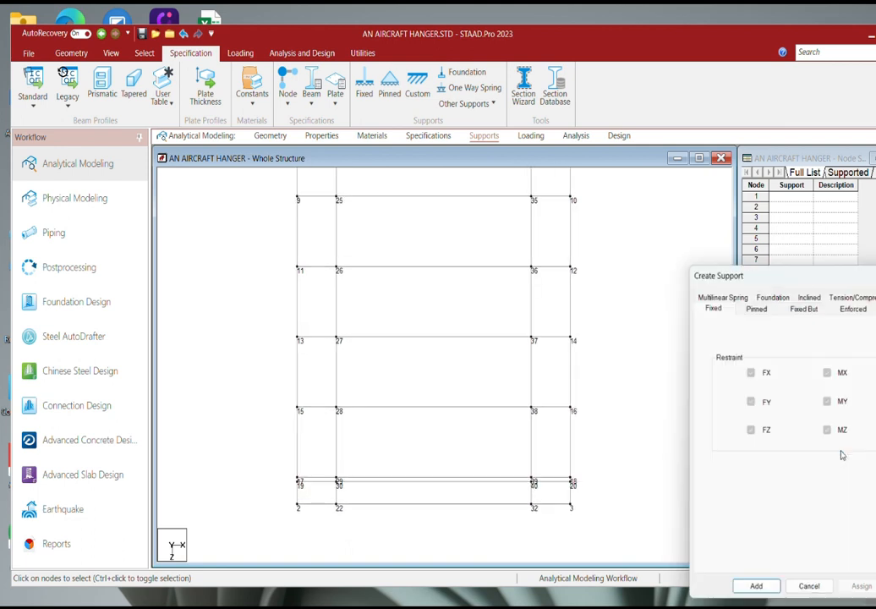
click(756, 585)
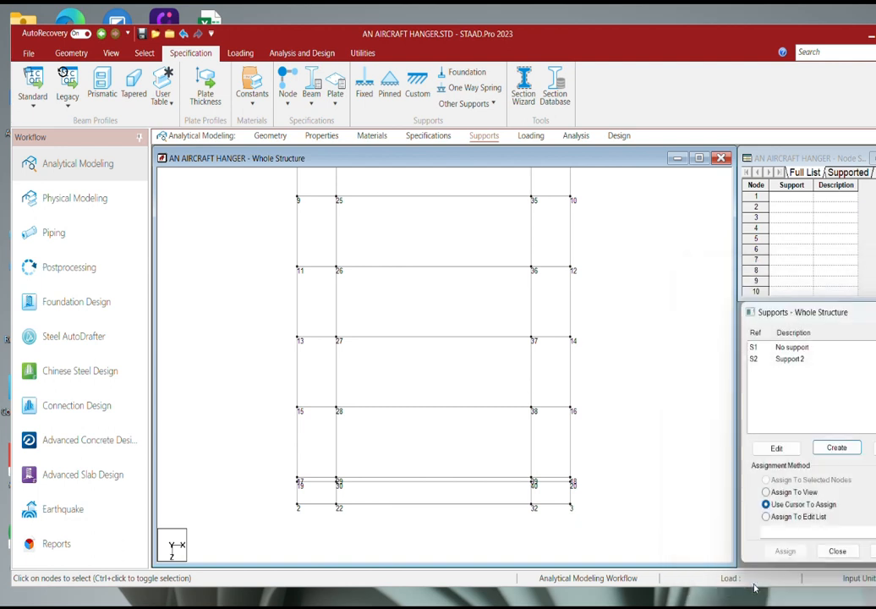
click(800, 358)
Step: Assign the fixed support to all nodes along the two outer longitudinal edges, X = 0 and X = 35
scroll(605, 420, down, 1)
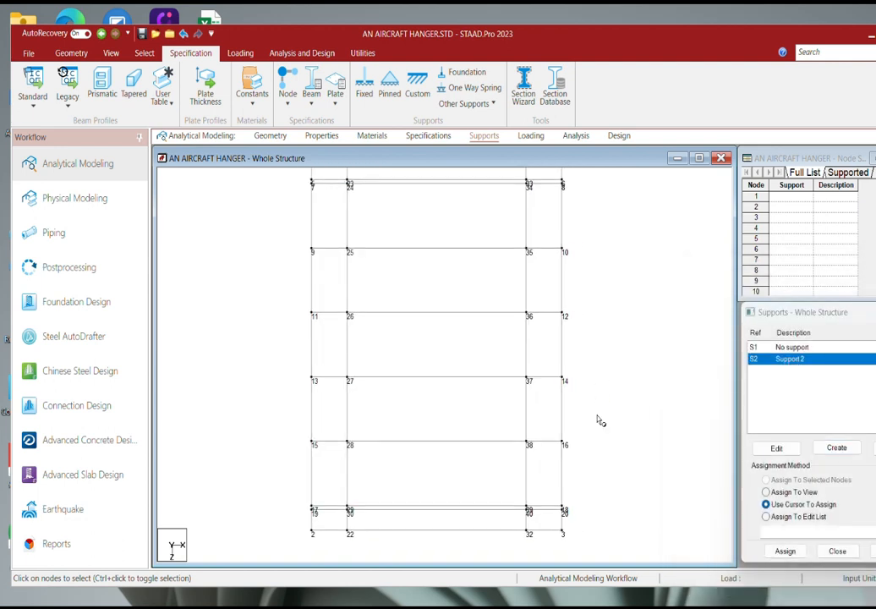
middle_drag(611, 376, 609, 429)
scroll(609, 428, down, 1)
middle_drag(517, 432, 502, 407)
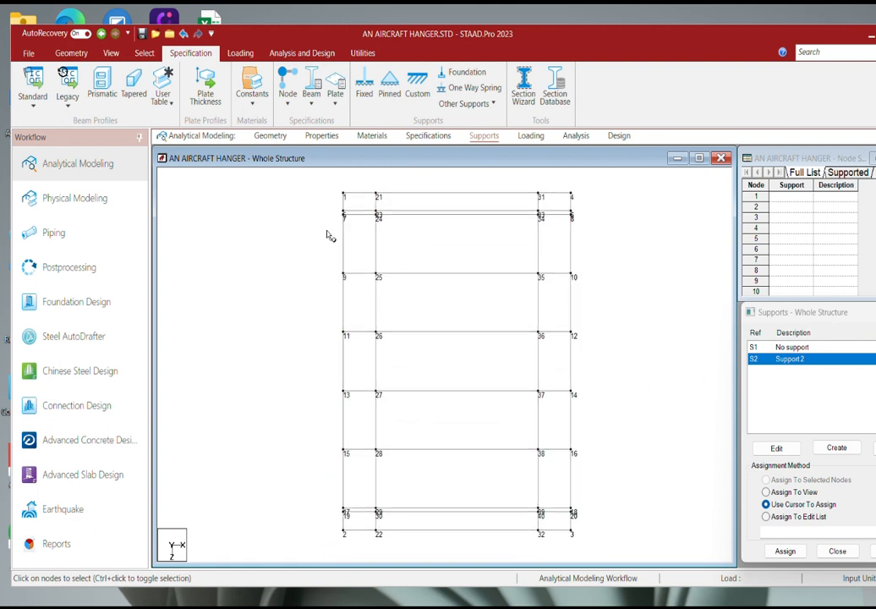
drag(345, 185, 351, 552)
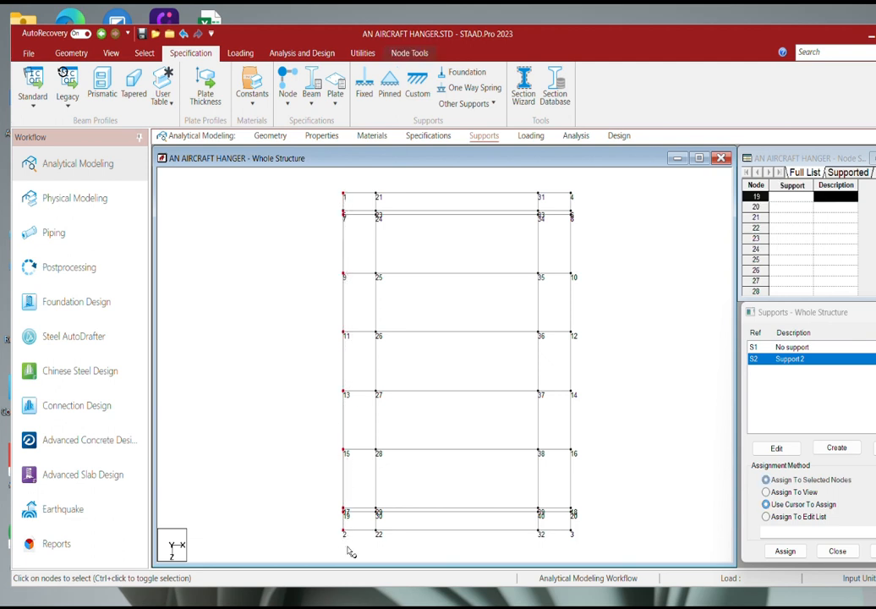
drag(563, 184, 597, 549)
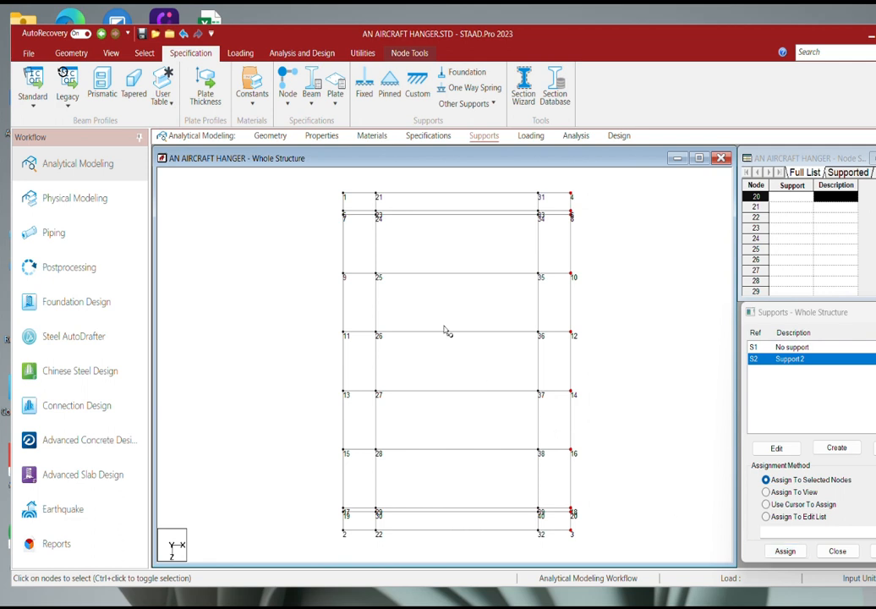
ctrl+drag(332, 177, 354, 555)
scroll(653, 492, up, 1)
middle_drag(653, 492, 661, 465)
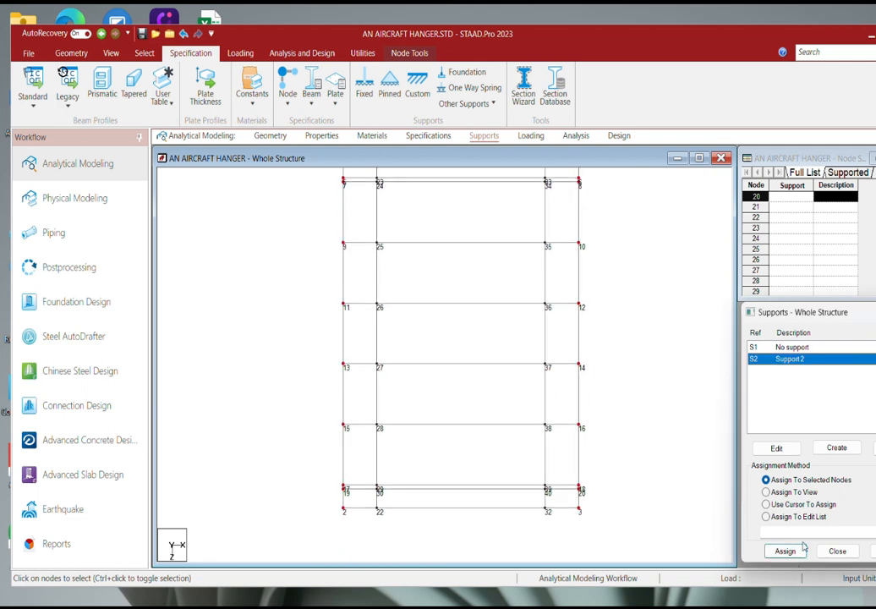
click(800, 551)
click(844, 477)
click(599, 439)
Step: Select nodes 22, 30, 32 and 40 on the intermediate longitudinal lines near the Z = 46 end
middle_drag(601, 440, 631, 127)
scroll(481, 170, up, 1)
middle_drag(464, 274, 442, 555)
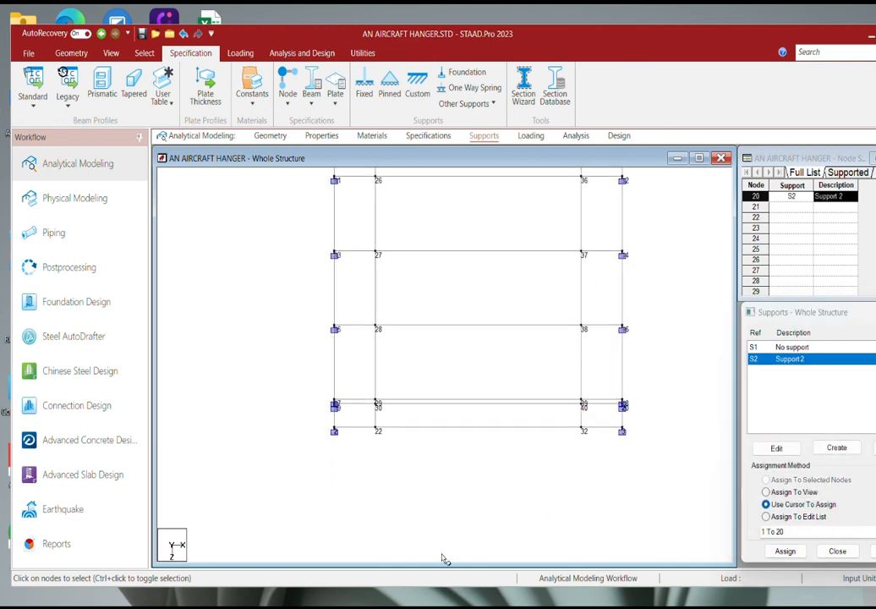
scroll(374, 436, up, 1)
drag(344, 470, 374, 516)
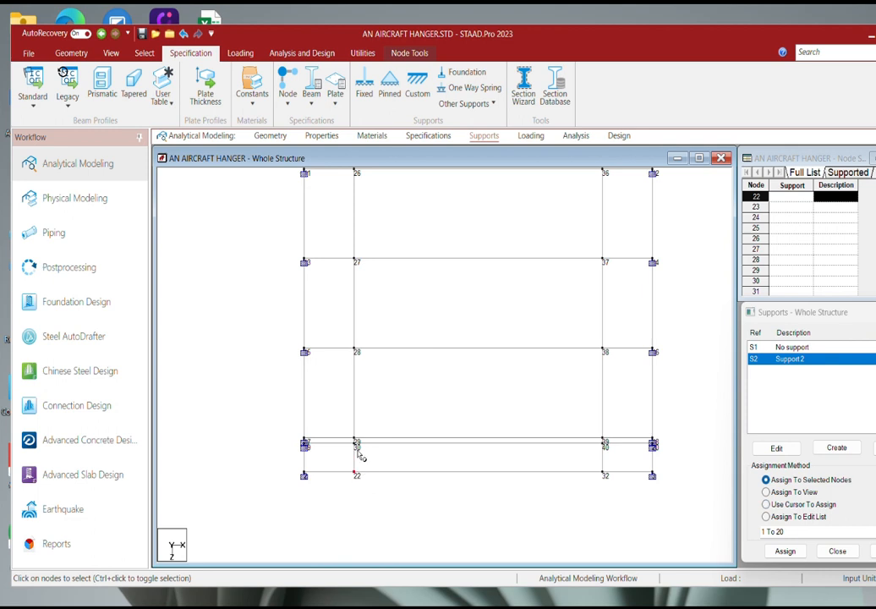
ctrl+drag(350, 441, 363, 464)
ctrl+drag(602, 469, 617, 483)
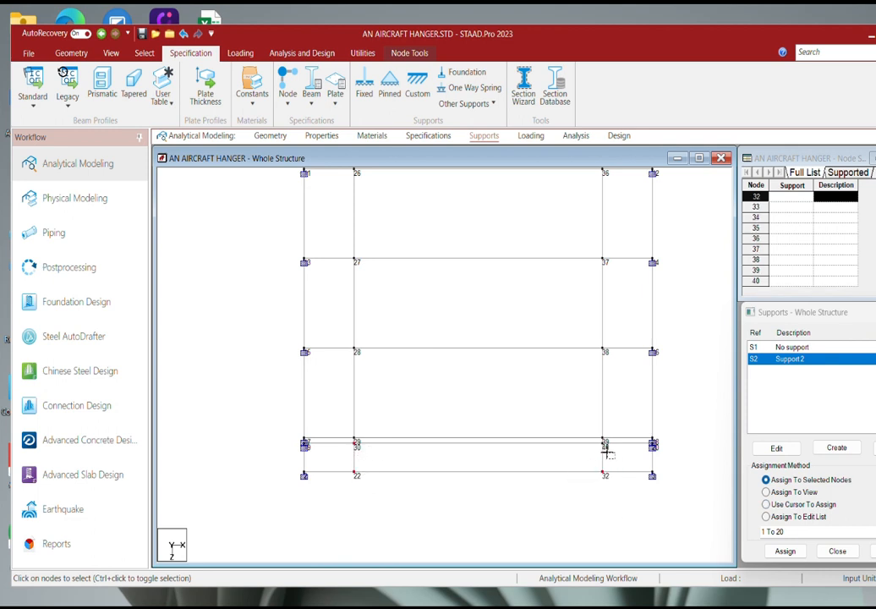
ctrl+drag(599, 439, 614, 456)
Step: Add nodes 21, 23, 31 and 33 near the Z = 0 end to the selection and assign the fixed support to the selected nodes
middle_drag(542, 366, 541, 379)
middle_drag(517, 427, 511, 520)
scroll(495, 399, down, 1)
middle_drag(494, 330, 487, 503)
drag(350, 325, 368, 374)
drag(565, 331, 583, 370)
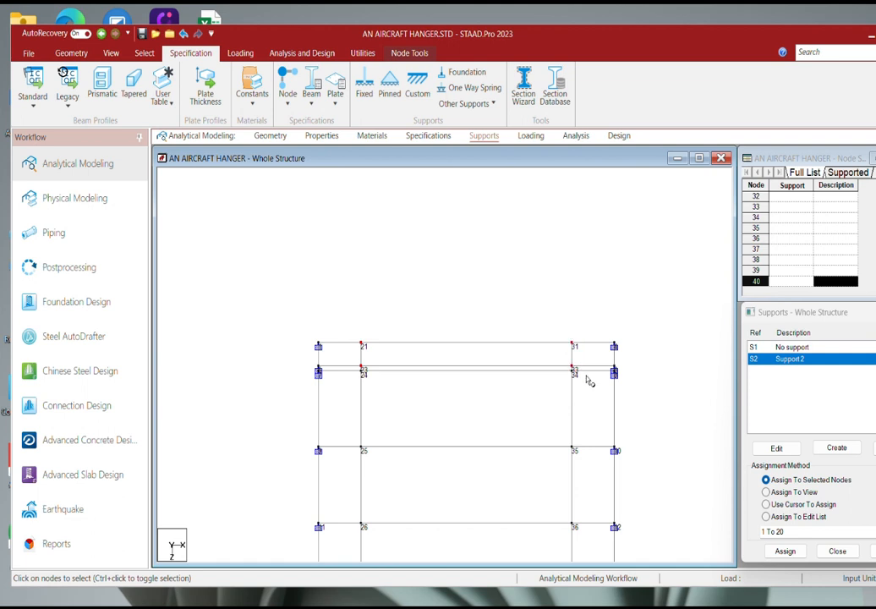
click(785, 550)
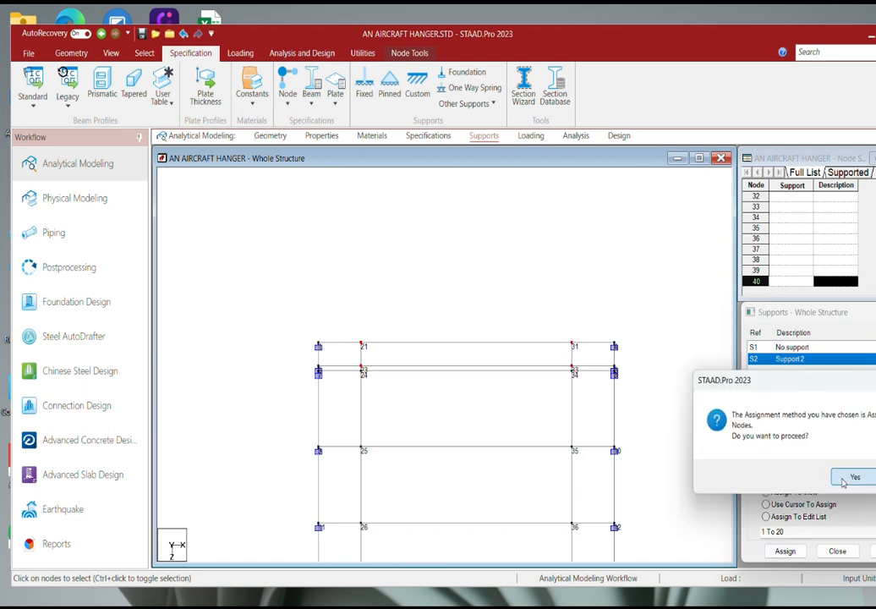
click(850, 476)
Step: Change the structure's view from plan to front elevation
scroll(523, 224, up, 1)
scroll(525, 227, down, 2)
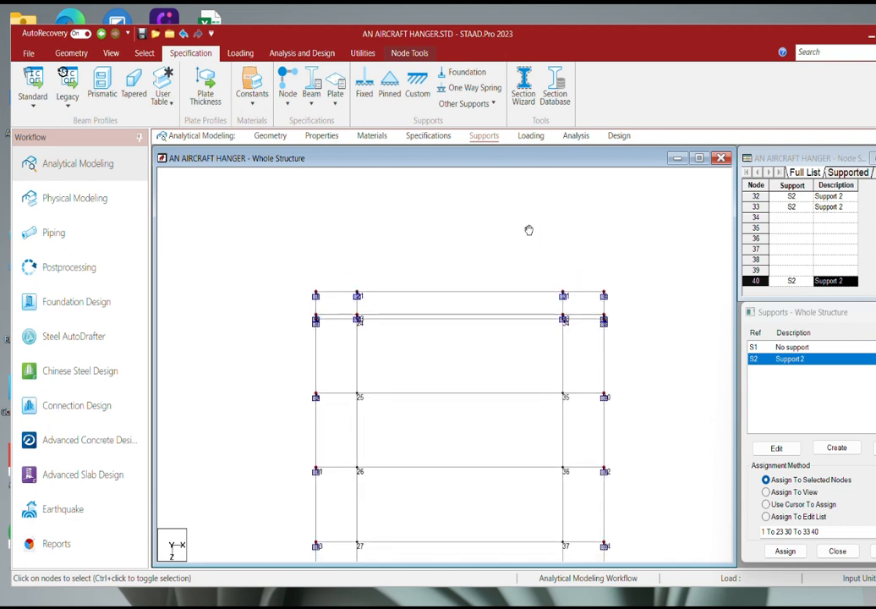
click(111, 52)
click(268, 75)
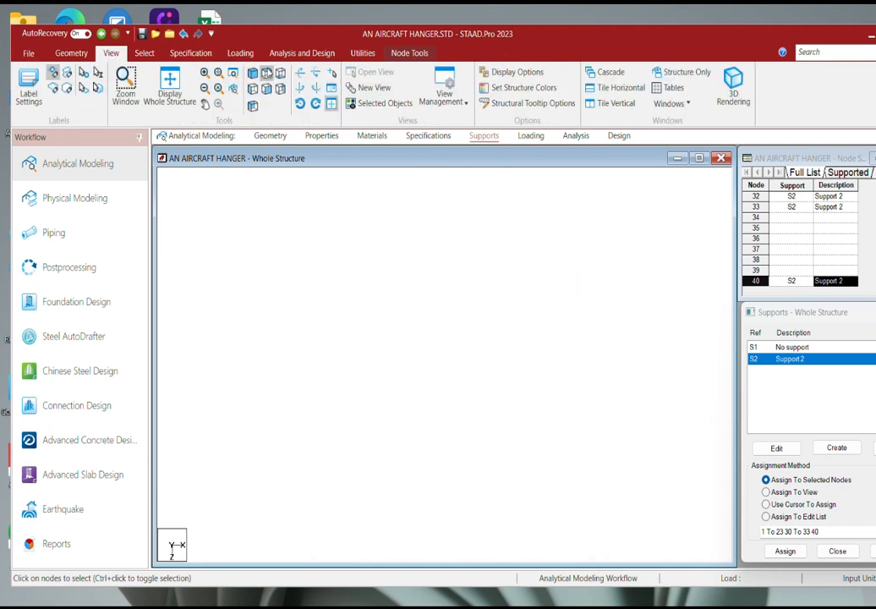
click(254, 75)
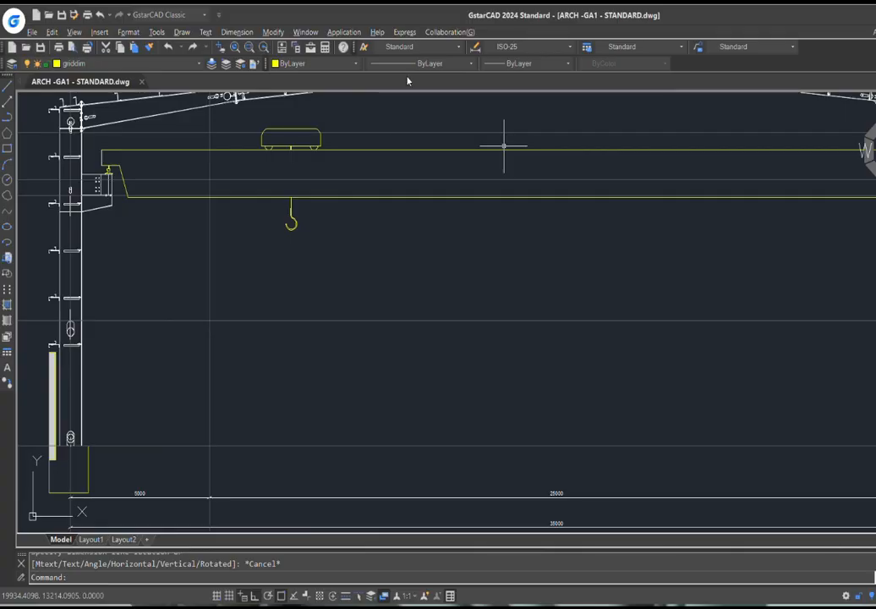
Step: In the GstarCAD drawing ARCH -GA1 - STANDARD.dwg, examine the frame section's level marks, column, crane bracket, crane girder and rafter profile
middle_drag(307, 274, 329, 289)
scroll(327, 286, down, 2)
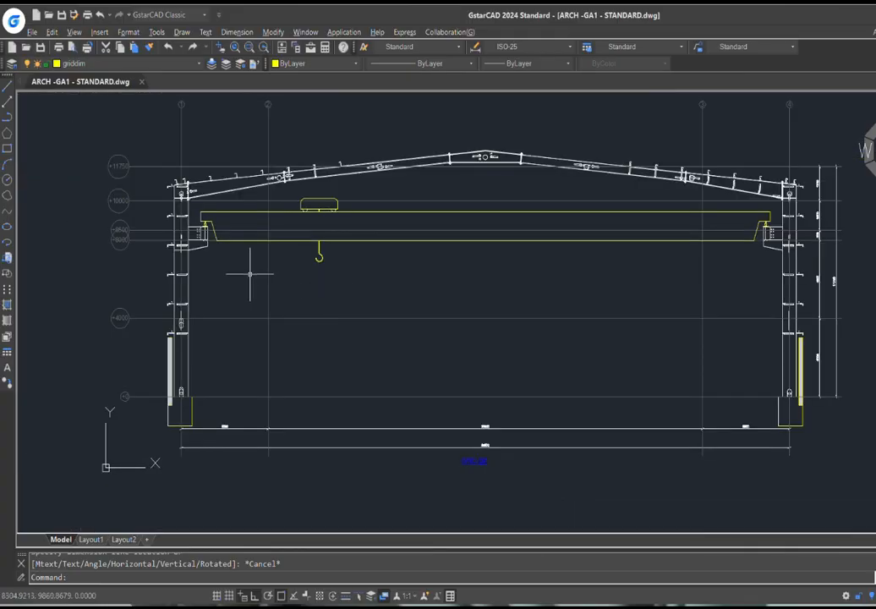
middle_drag(219, 208, 260, 195)
scroll(261, 194, up, 5)
scroll(260, 192, down, 2)
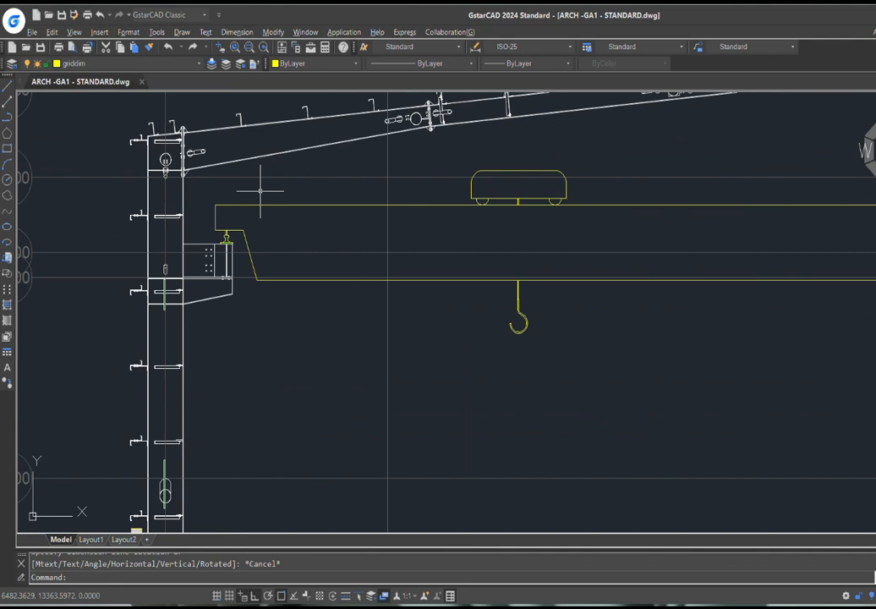
scroll(260, 191, down, 2)
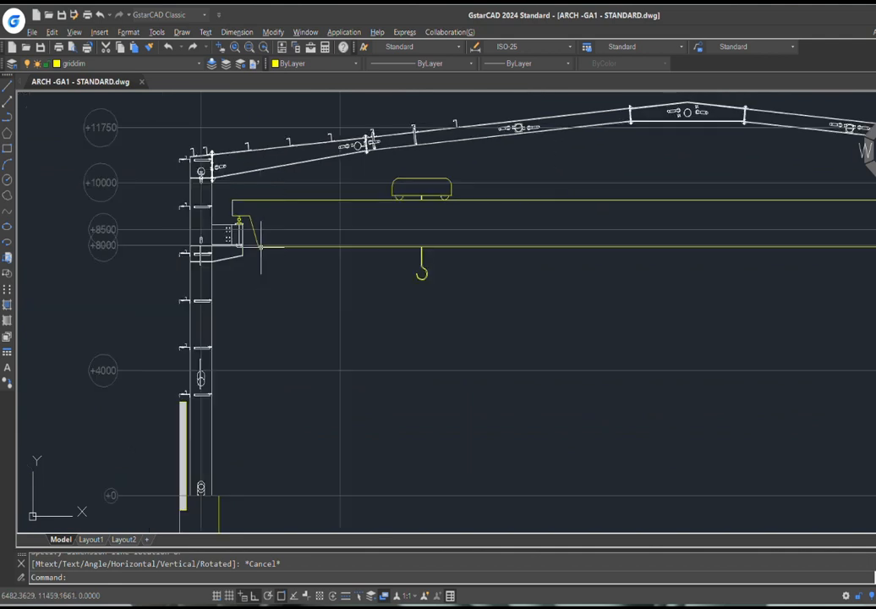
scroll(263, 203, up, 2)
scroll(263, 205, down, 2)
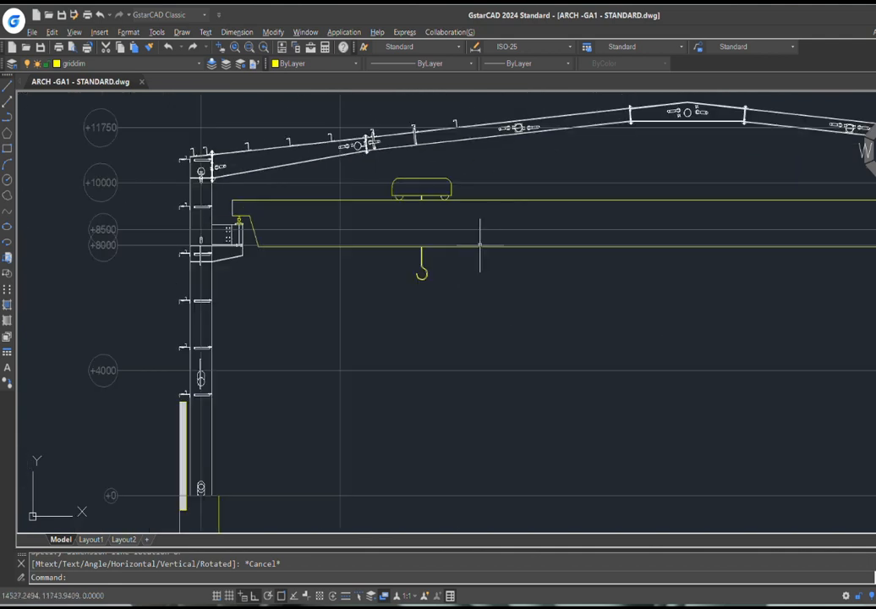
middle_drag(464, 270, 414, 286)
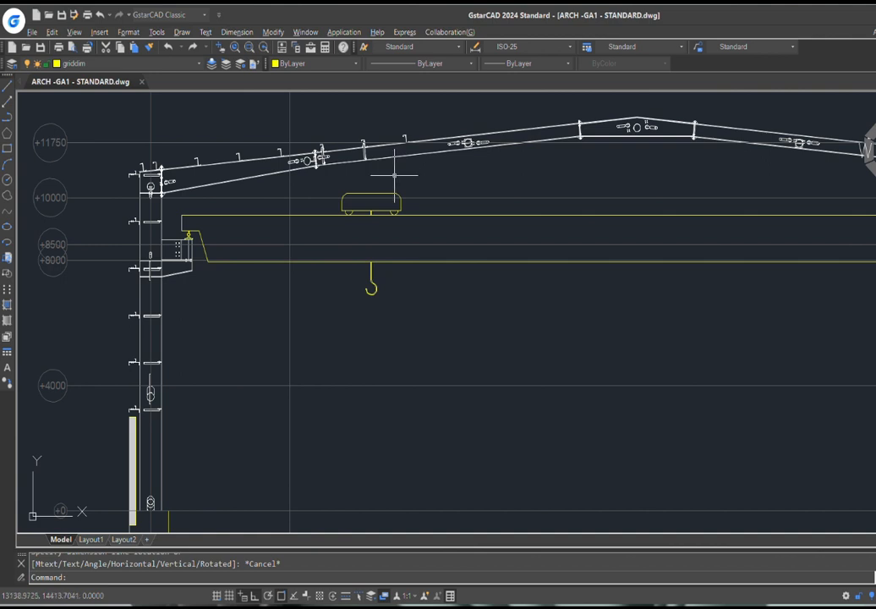
scroll(393, 181, up, 4)
scroll(393, 180, down, 2)
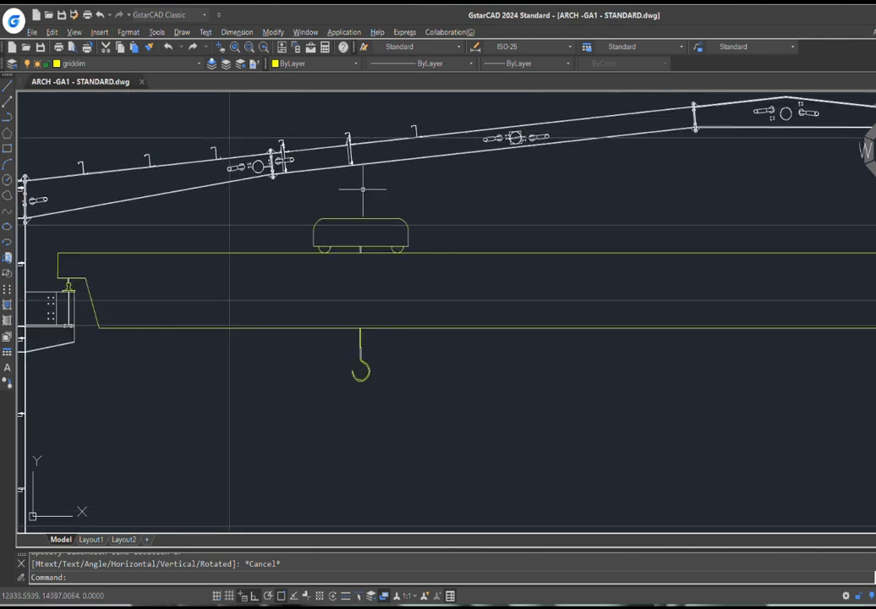
mouse_move(376, 196)
middle_down()
mouse_move(388, 205)
mouse_move(494, 182)
mouse_move(490, 176)
middle_up()
scroll(146, 203, down, 2)
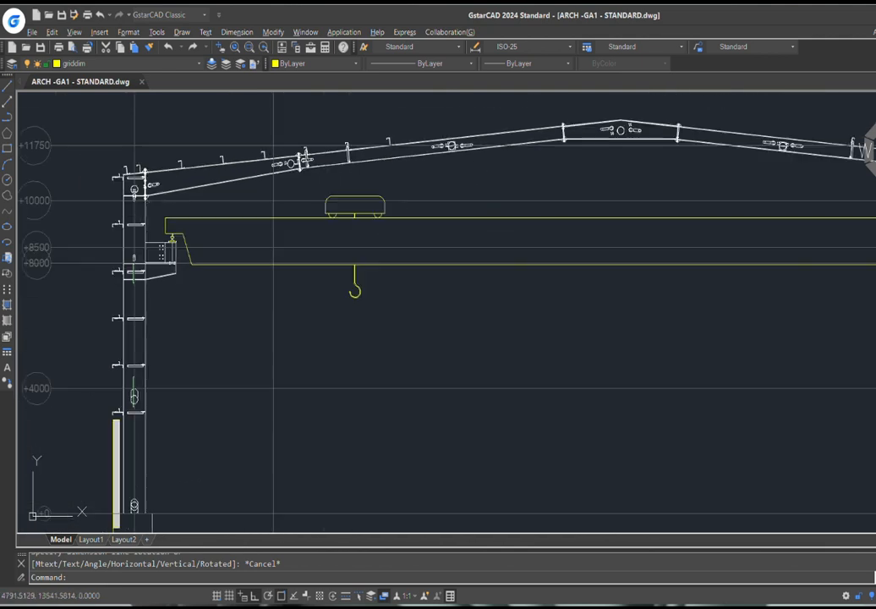
mouse_move(185, 218)
middle_down()
mouse_move(235, 177)
mouse_move(237, 187)
middle_up()
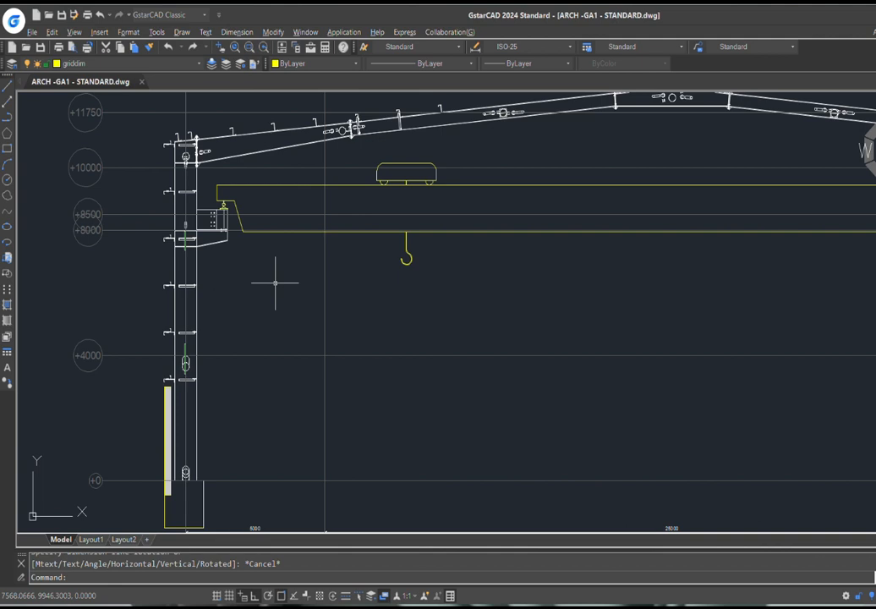
Step: Examine the column-to-rafter joint, the column above the crane bracket and the level marks in the frame section
scroll(360, 333, up, 6)
middle_drag(303, 319, 581, 150)
scroll(403, 161, up, 2)
scroll(328, 206, down, 1)
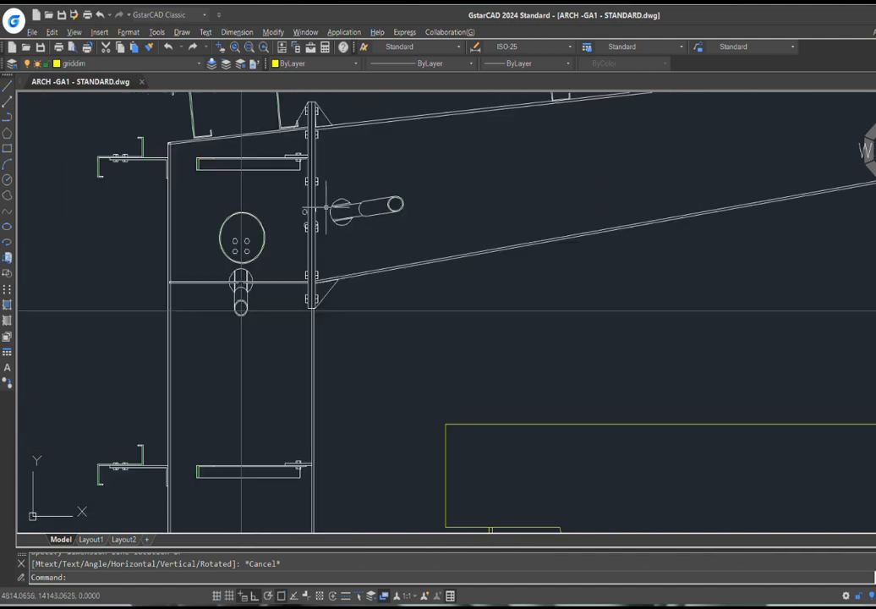
middle_drag(330, 177, 323, 213)
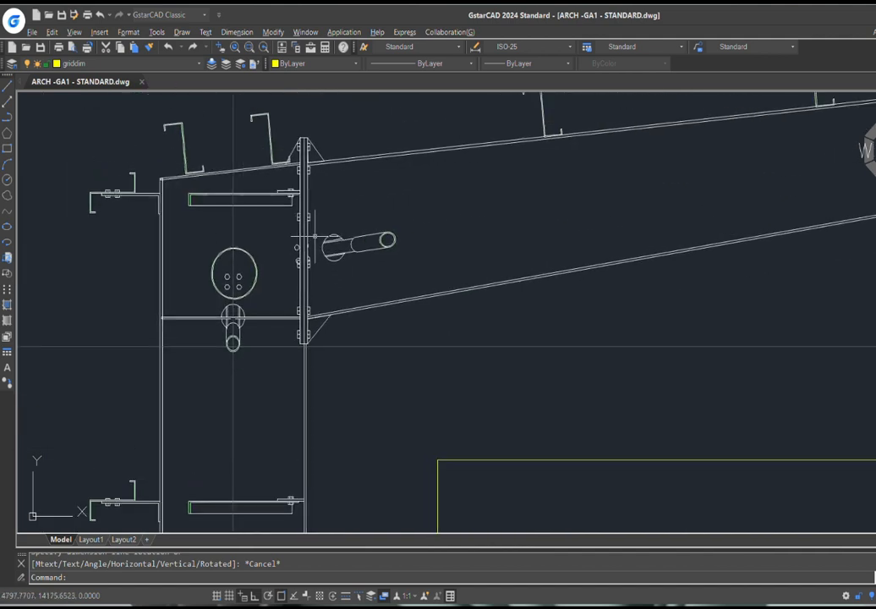
scroll(275, 230, down, 2)
middle_drag(302, 298, 314, 219)
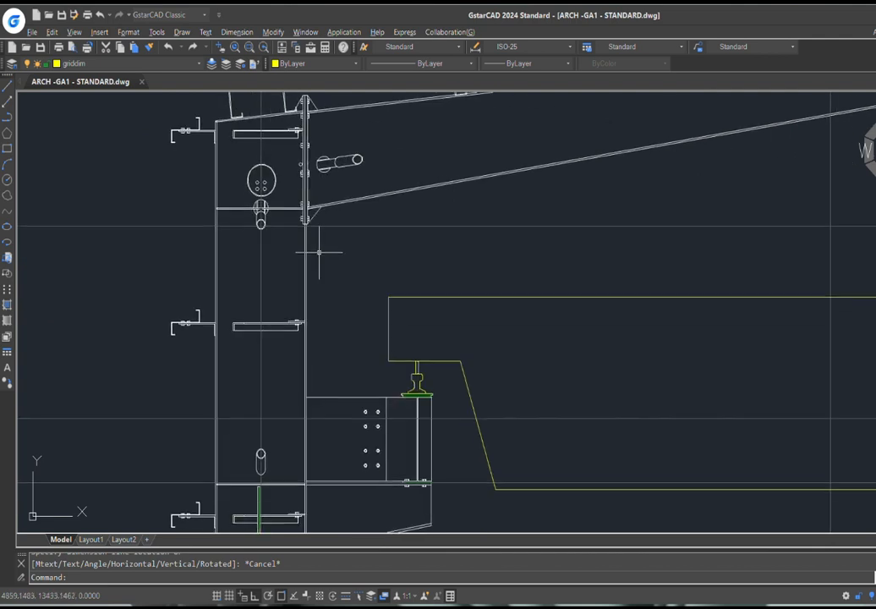
scroll(318, 251, down, 2)
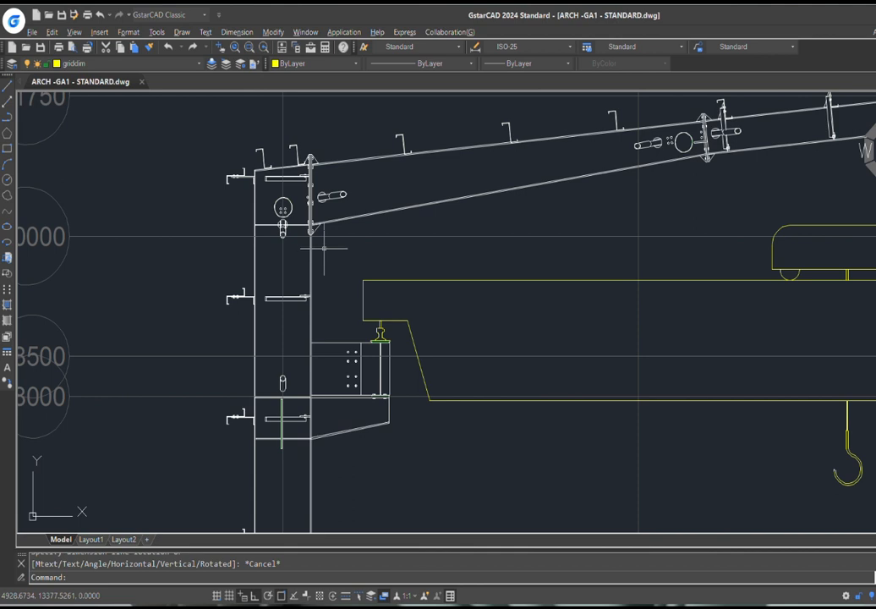
scroll(296, 152, up, 3)
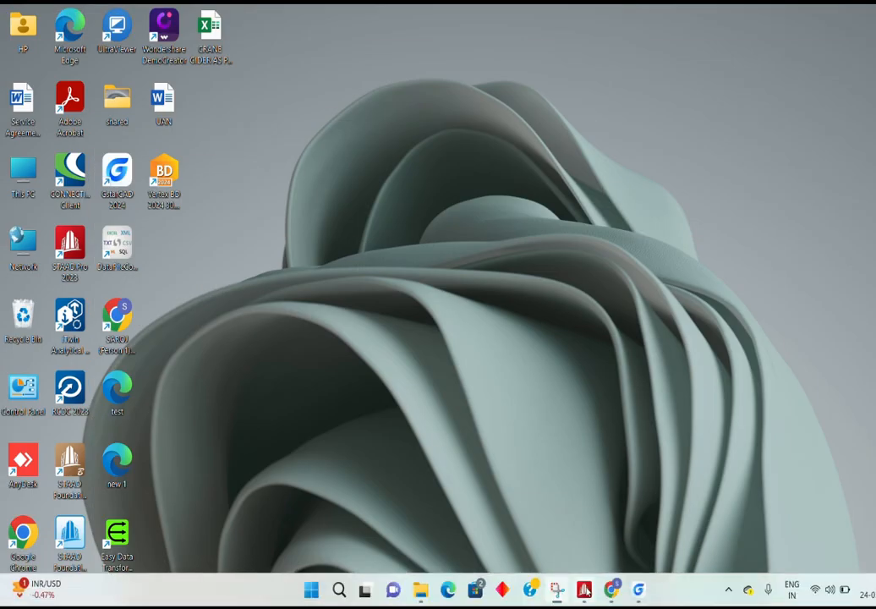
Step: Switch to STAAD.Pro and, in plan view, select the main column nodes 7, 9, 11, 13, 15 and 17 along the X = 0 line
click(584, 590)
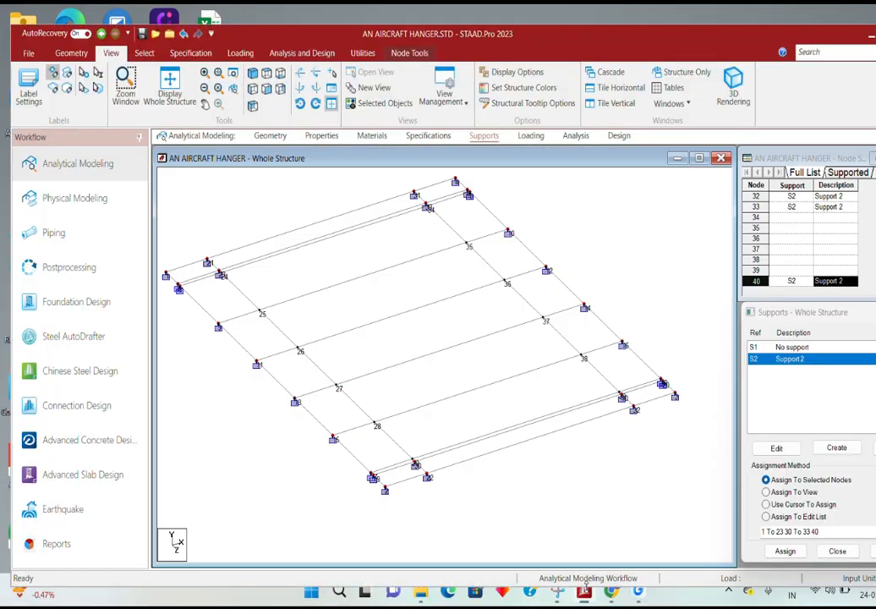
click(363, 481)
scroll(396, 480, up, 1)
click(382, 487)
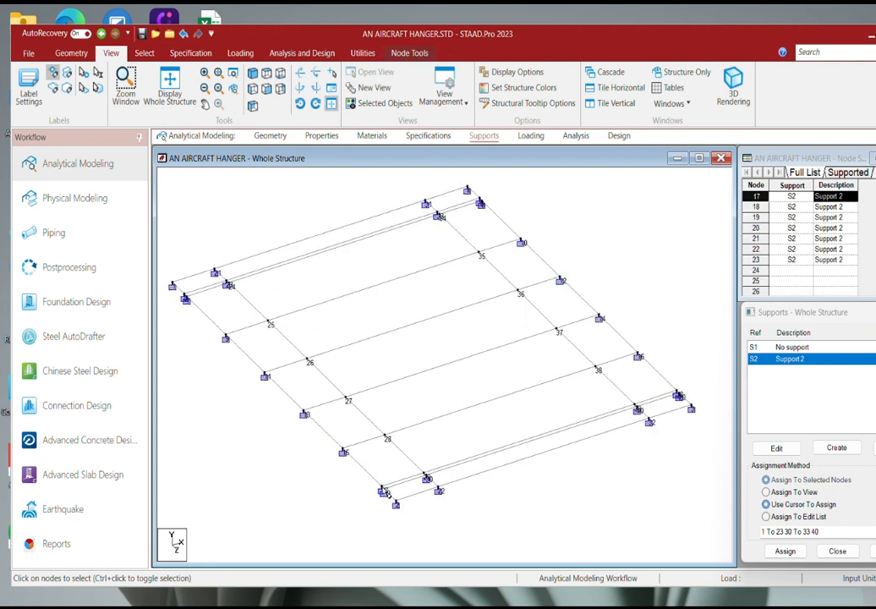
middle_drag(306, 254, 299, 297)
click(266, 76)
scroll(299, 298, down, 1)
scroll(302, 239, up, 2)
drag(286, 193, 309, 512)
middle_drag(308, 513, 303, 403)
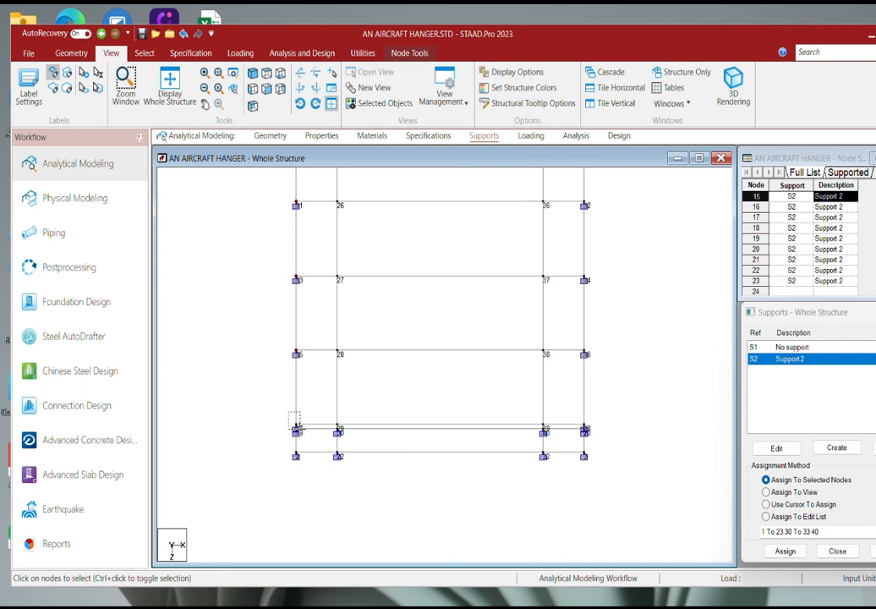
ctrl+drag(300, 429, 303, 431)
Step: Add the matching main column nodes 8, 10, 12, 14, 16 and 18 along the X = 35 line to the selection
middle_drag(445, 376, 411, 445)
middle_drag(585, 272, 551, 325)
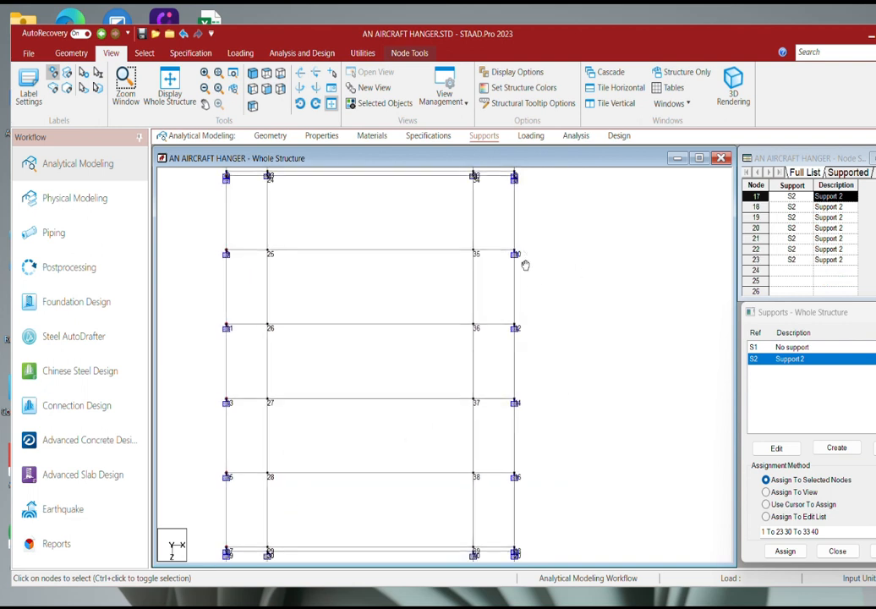
scroll(522, 245, up, 2)
drag(524, 176, 544, 524)
middle_drag(543, 524, 542, 332)
ctrl+drag(503, 402, 523, 429)
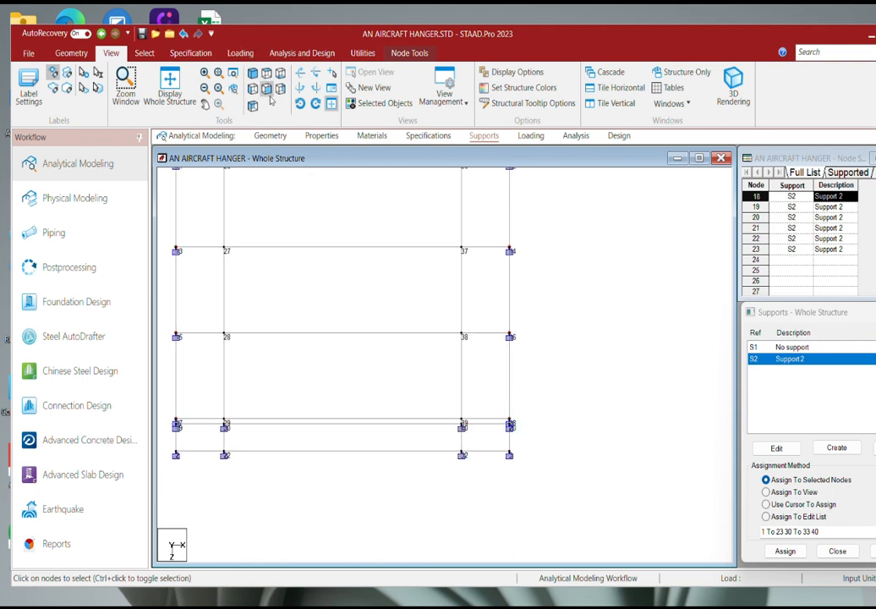
Step: In isometric view, generate the main columns with a one-step Translational Repeat of the selected nodes, 11.15 m along Y with linked steps
click(254, 75)
middle_drag(342, 247, 438, 391)
click(71, 53)
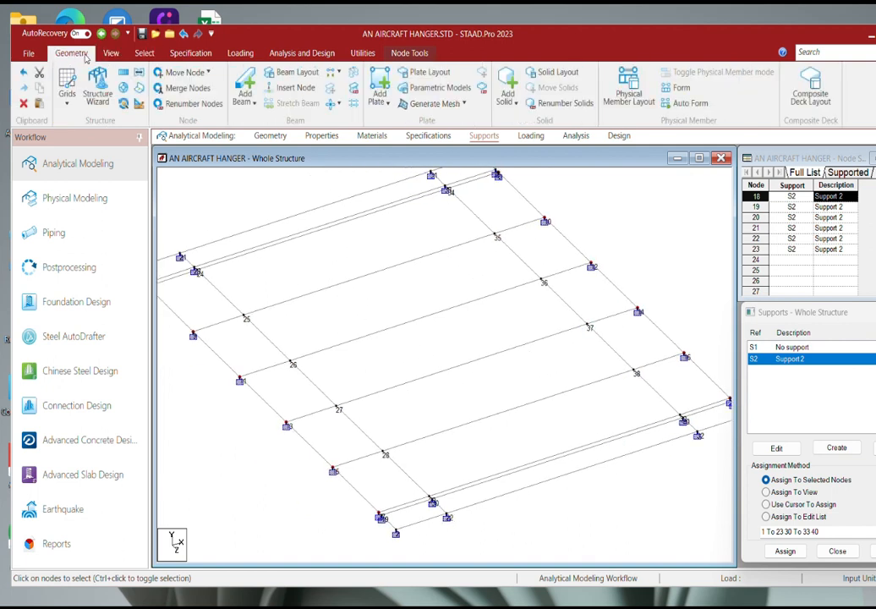
click(124, 74)
click(411, 424)
double_click(557, 431)
text(11.1)
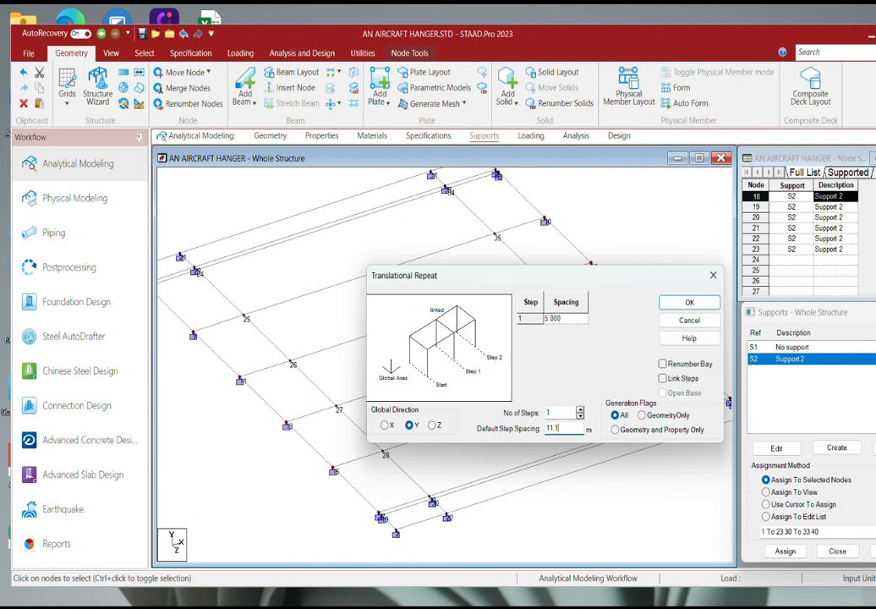
text(5)
click(663, 378)
click(690, 303)
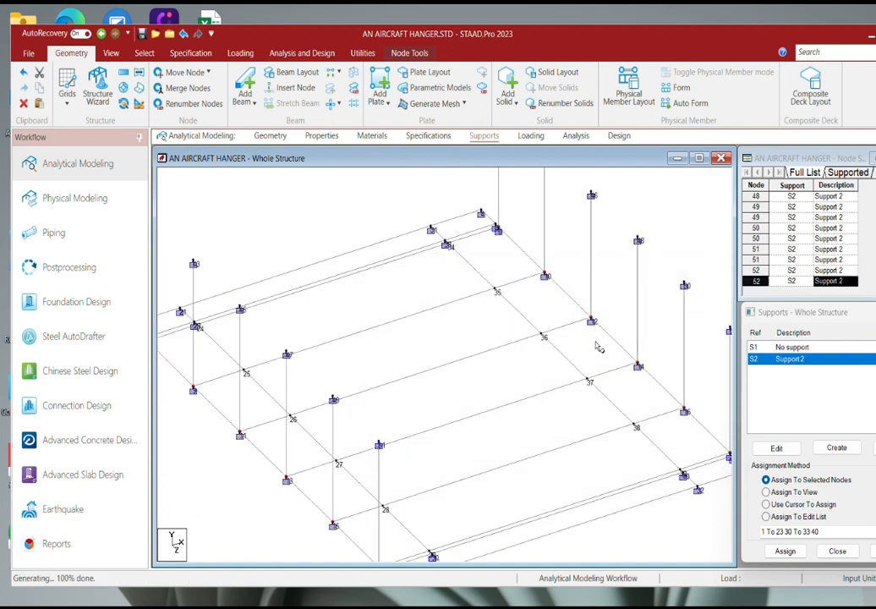
middle_drag(430, 336, 453, 340)
scroll(457, 336, down, 1)
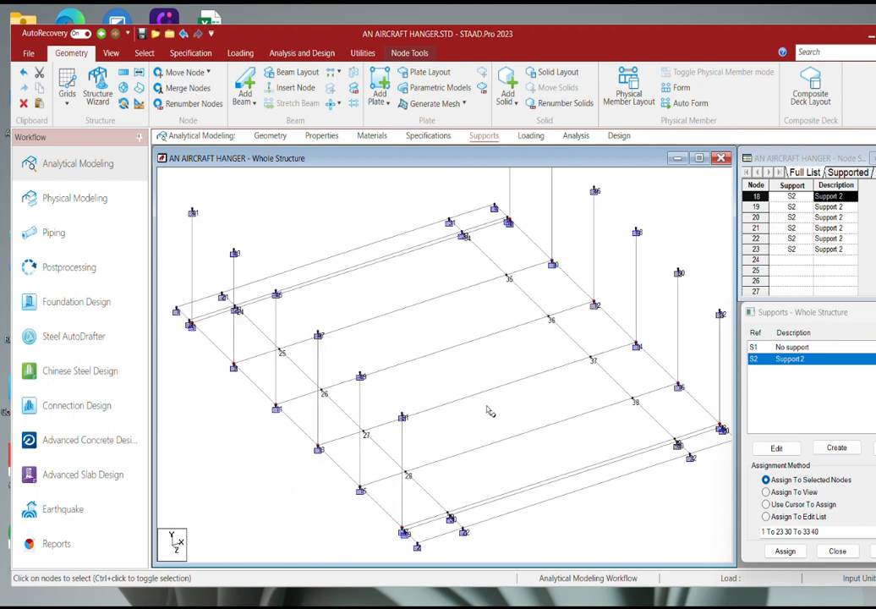
middle_drag(487, 411, 480, 347)
middle_drag(480, 519, 467, 428)
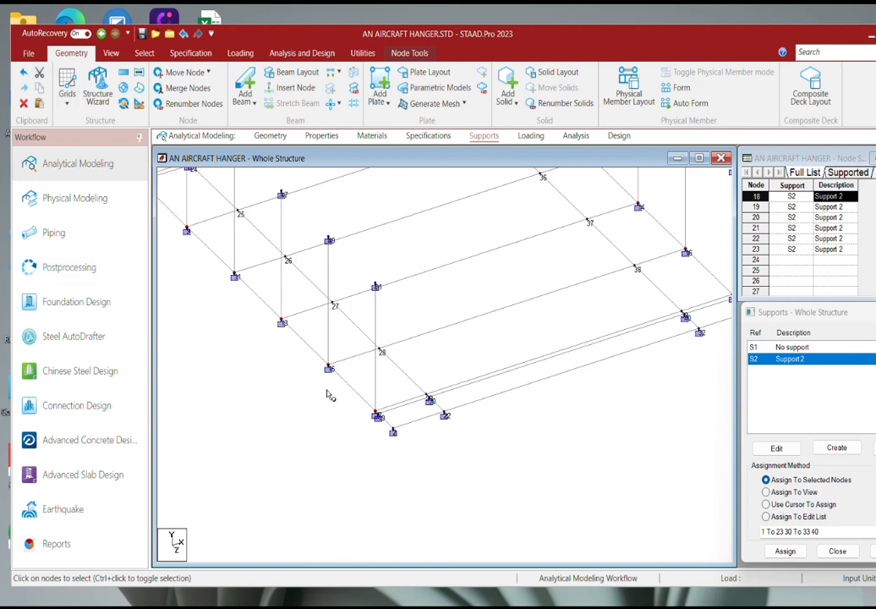
middle_drag(439, 365, 367, 381)
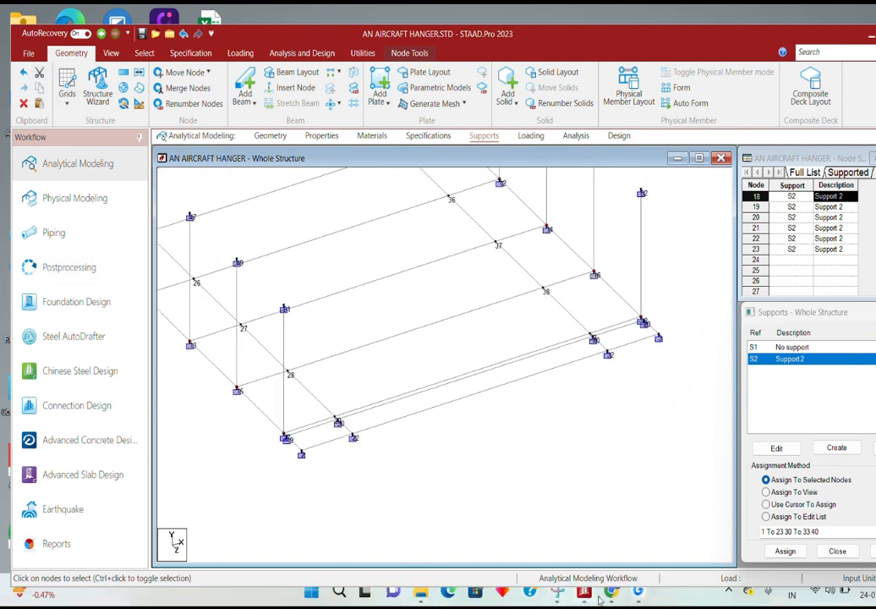
Step: Switch to GstarCAD and examine the end frame's level marks, columns, horizontal beam near +8500, upper posts and rafter
click(640, 598)
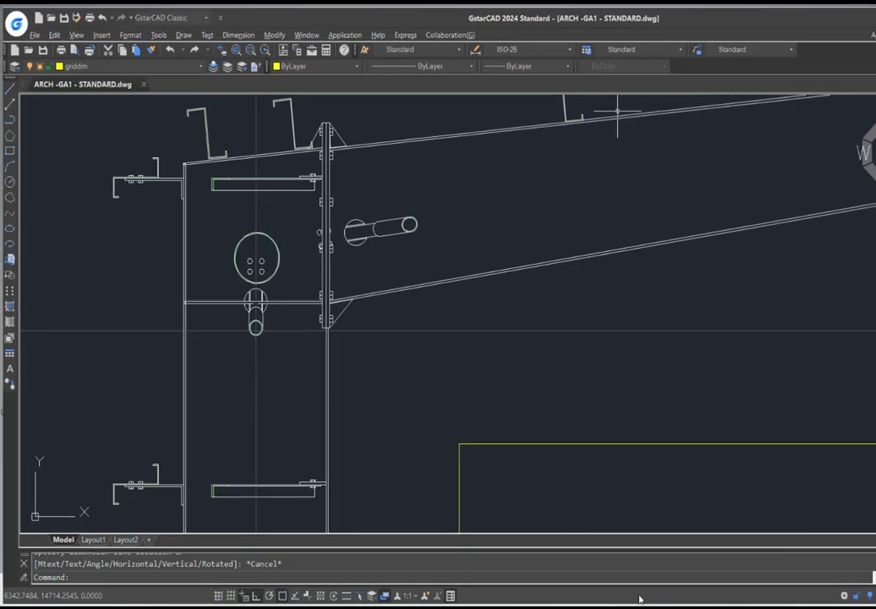
scroll(506, 291, down, 5)
scroll(563, 340, up, 5)
mouse_move(563, 340)
middle_down()
mouse_move(393, 337)
mouse_move(393, 322)
middle_up()
scroll(477, 276, up, 2)
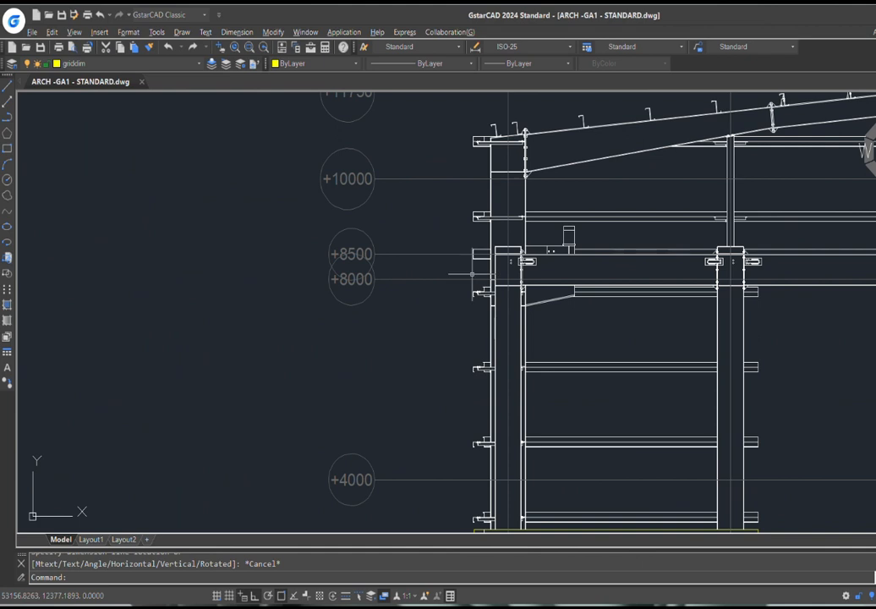
scroll(428, 257, up, 2)
scroll(428, 257, down, 4)
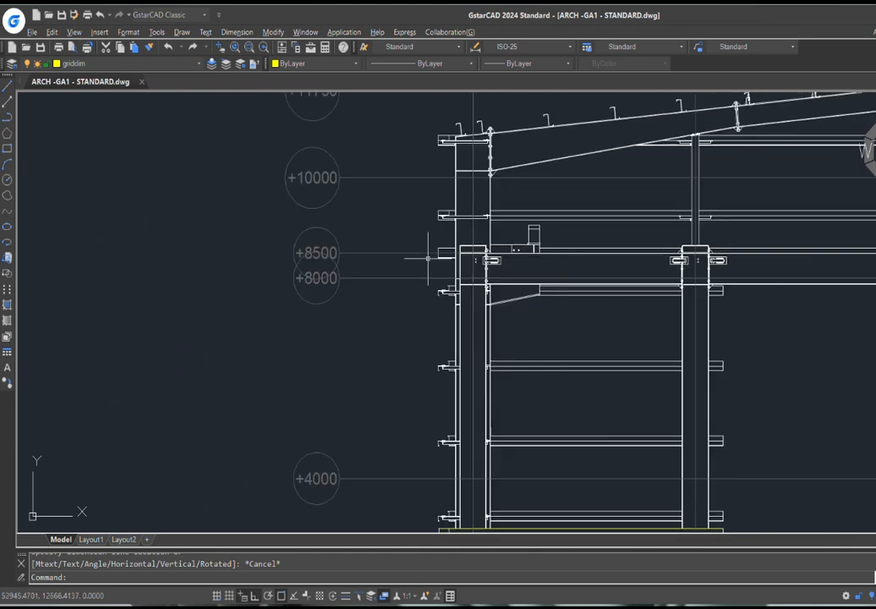
scroll(491, 252, up, 2)
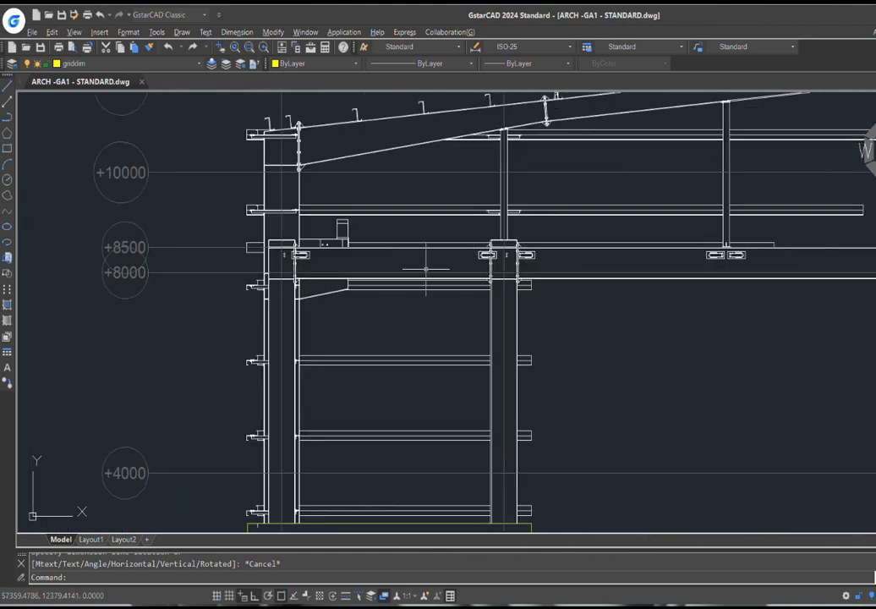
middle_drag(415, 269, 434, 263)
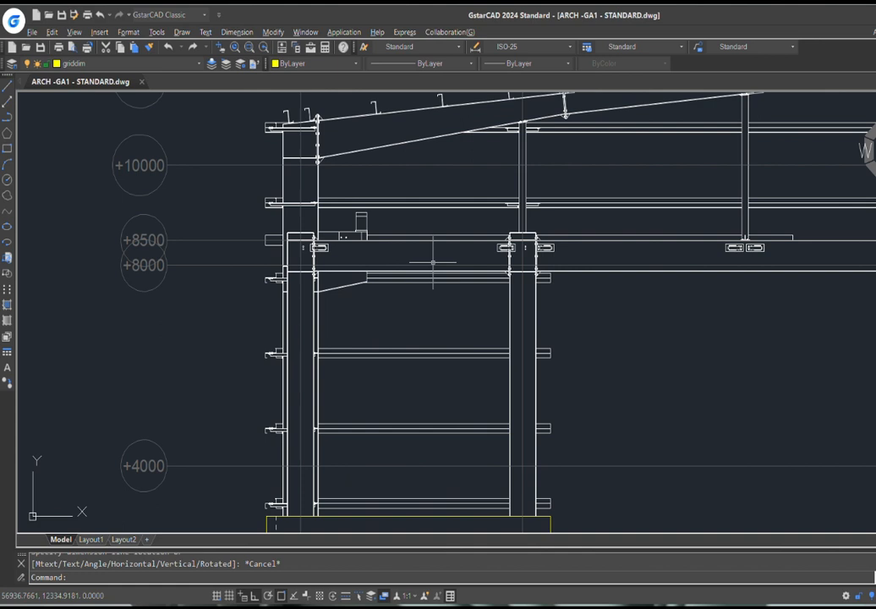
scroll(433, 263, down, 2)
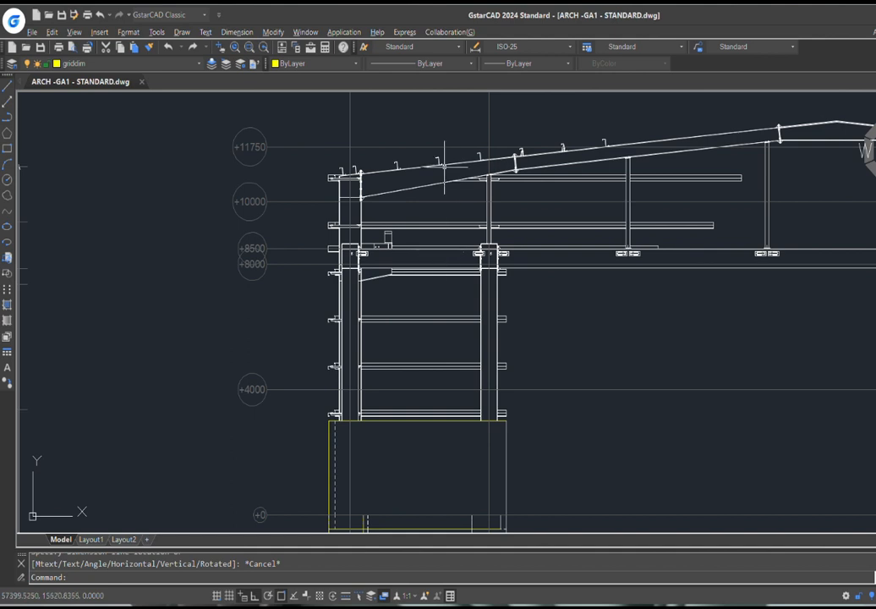
middle_drag(358, 167, 320, 156)
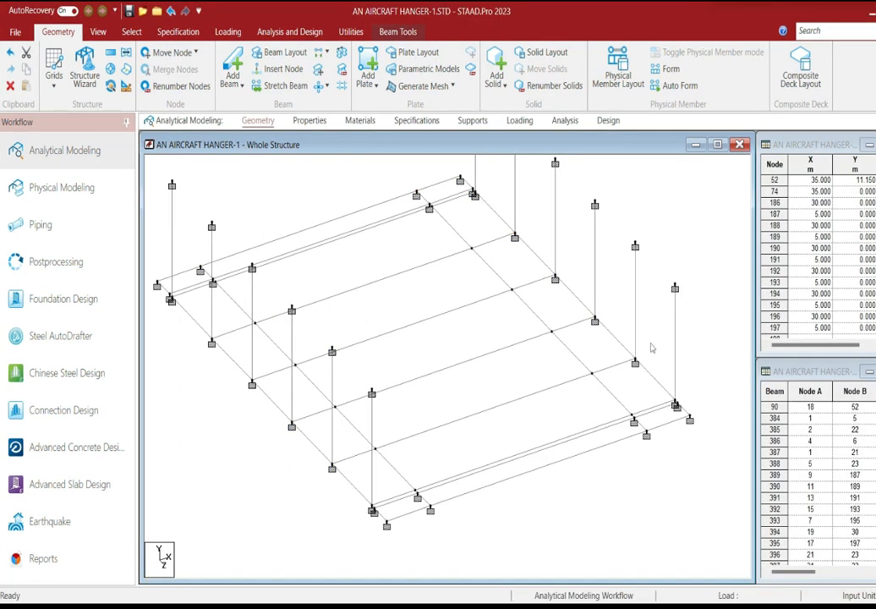
middle_drag(515, 350, 560, 359)
scroll(520, 405, up, 1)
scroll(519, 403, down, 1)
middle_drag(522, 404, 519, 406)
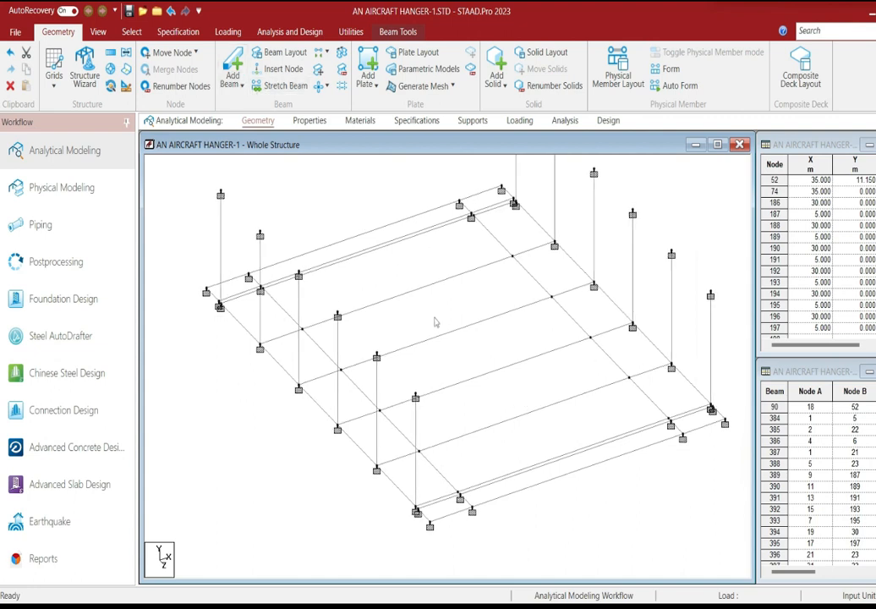
scroll(435, 322, up, 1)
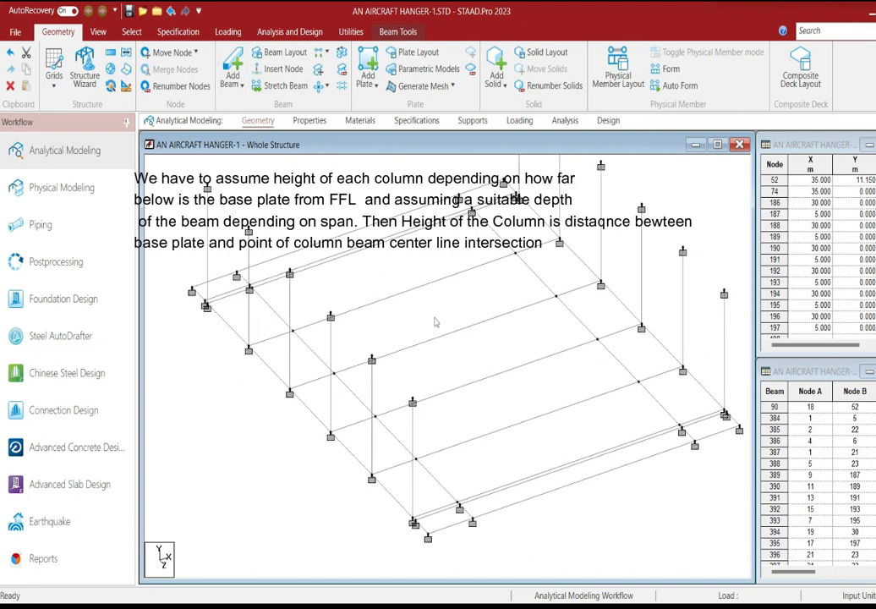
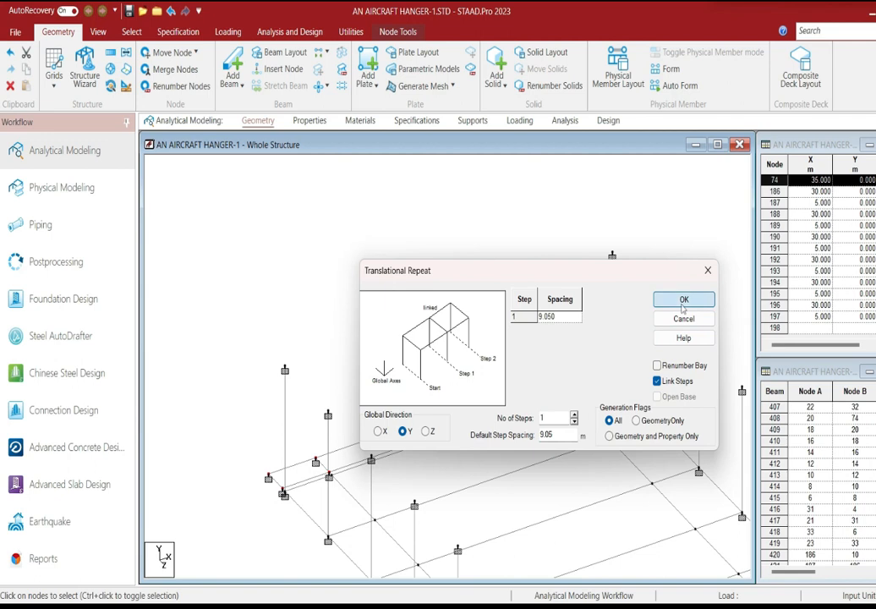
Step: Generate the remaining columns at both hangar ends with a one-step Translational Repeat of 9.05 m along Y with linked steps
scroll(414, 245, down, 1)
middle_drag(455, 342, 431, 258)
scroll(435, 318, up, 1)
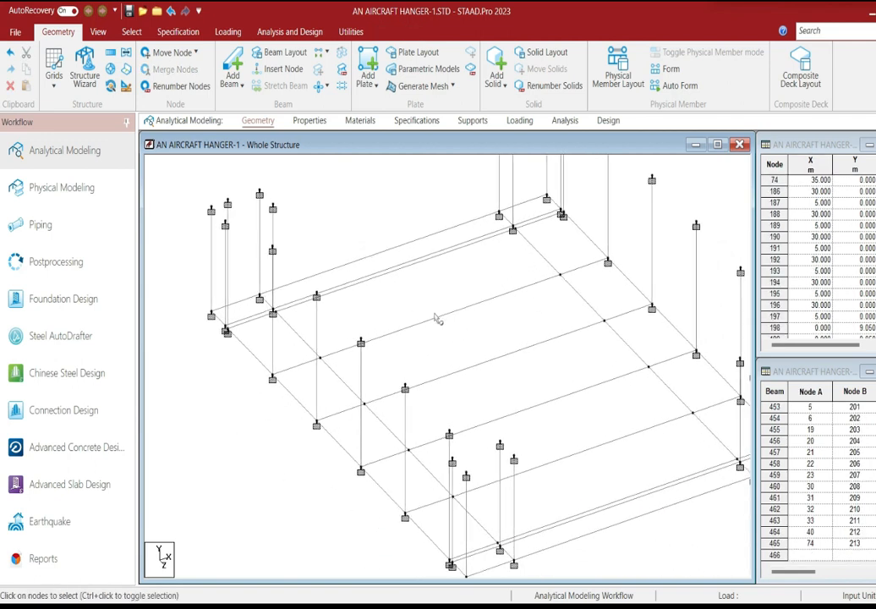
scroll(435, 318, down, 1)
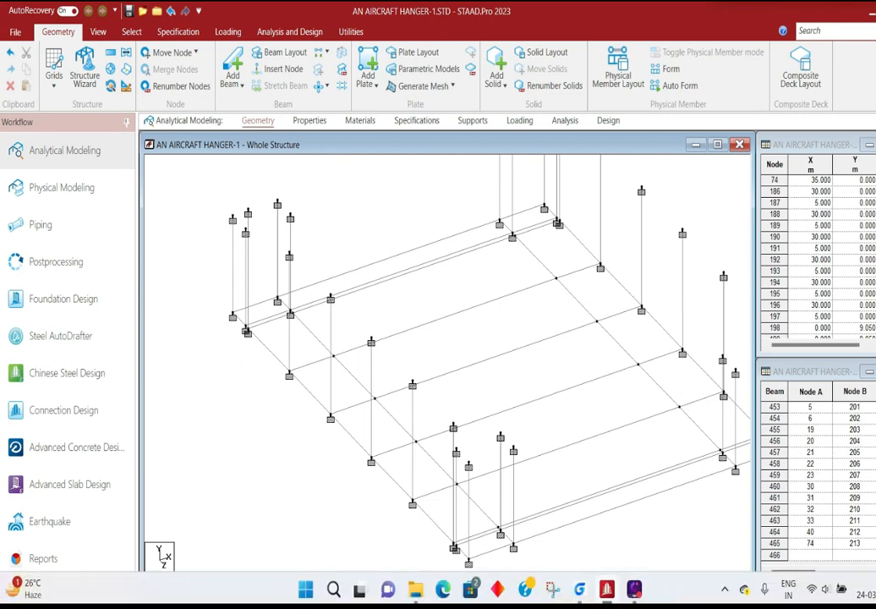
middle_drag(640, 412, 614, 428)
scroll(615, 428, down, 1)
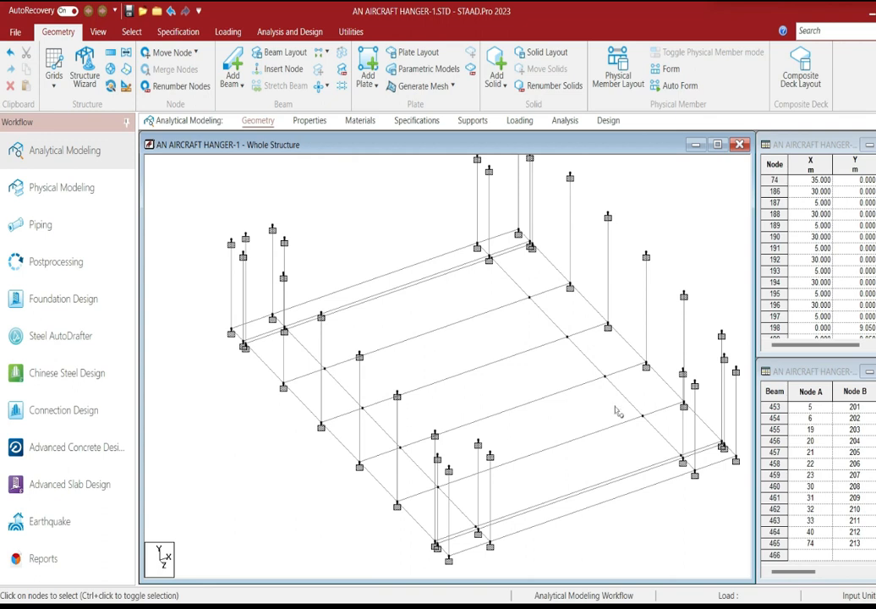
click(875, 371)
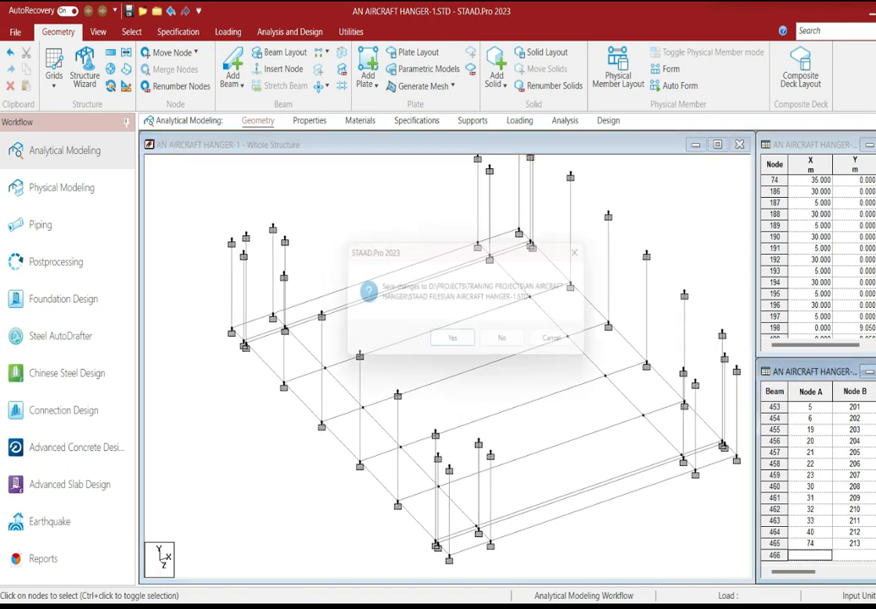
click(588, 252)
scroll(554, 385, up, 2)
middle_drag(518, 493, 509, 452)
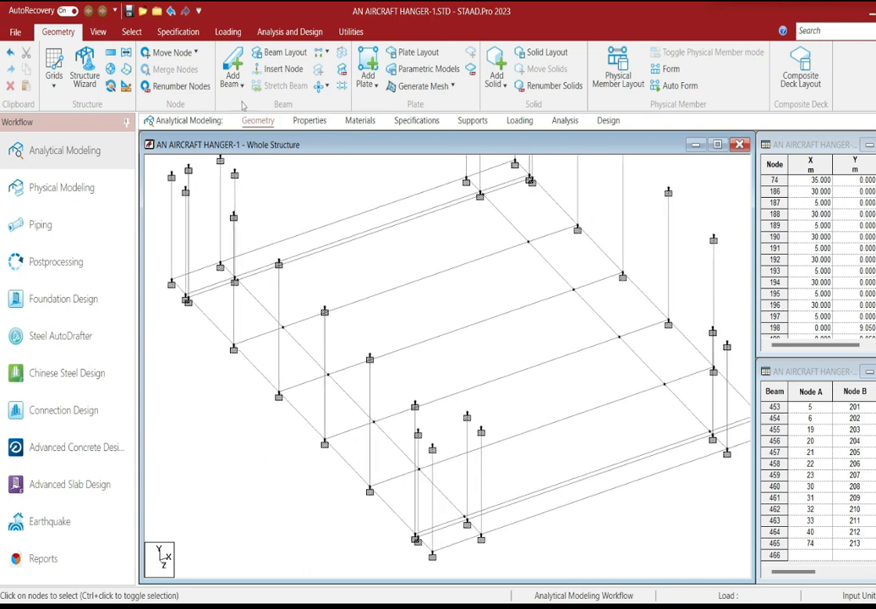
Step: Add the Indian S Shape section ISWB600H in steel twice from the legacy profile database to the member properties
click(309, 120)
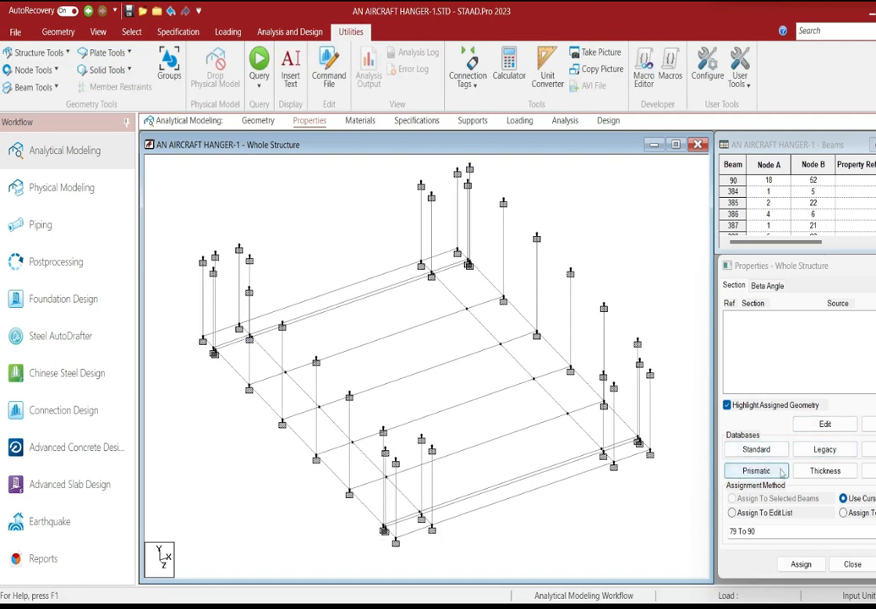
click(826, 450)
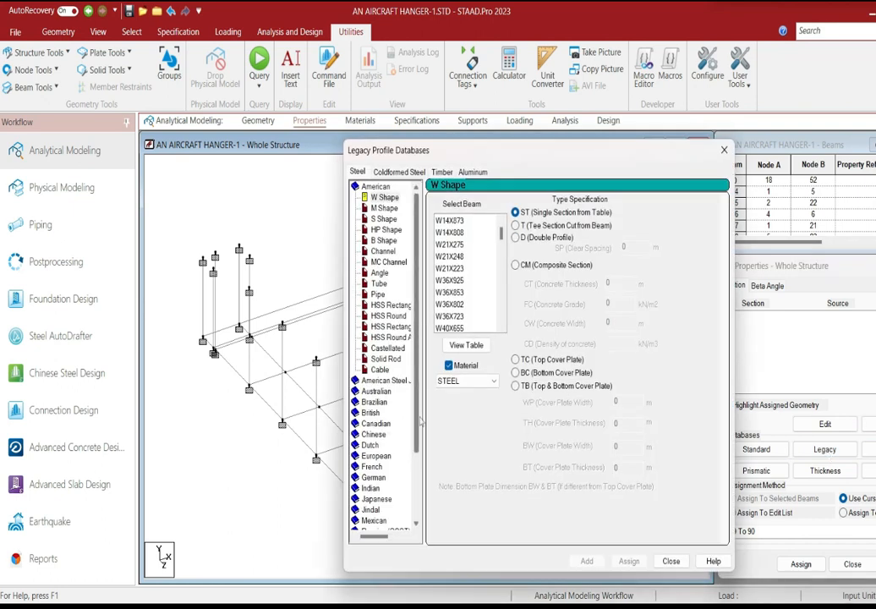
scroll(372, 432, down, 2)
double_click(369, 447)
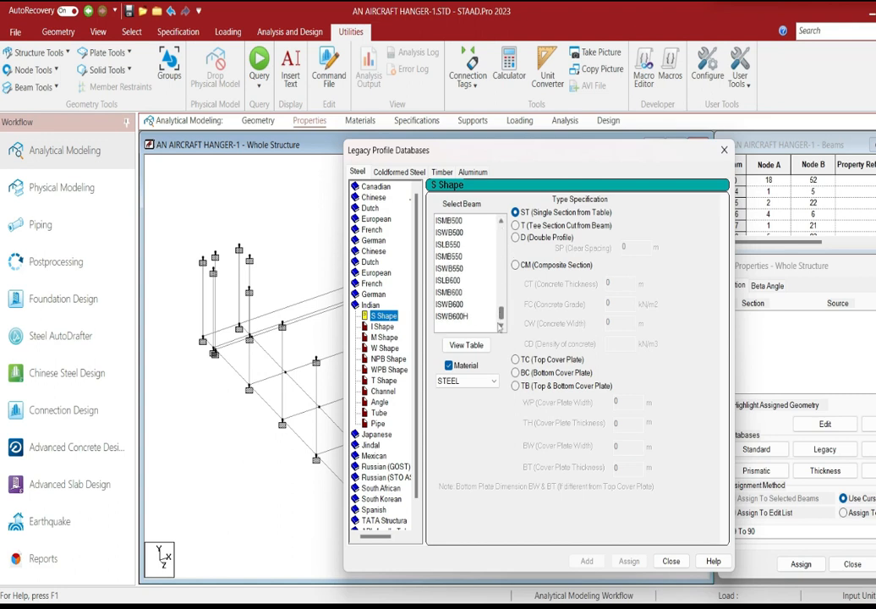
click(455, 316)
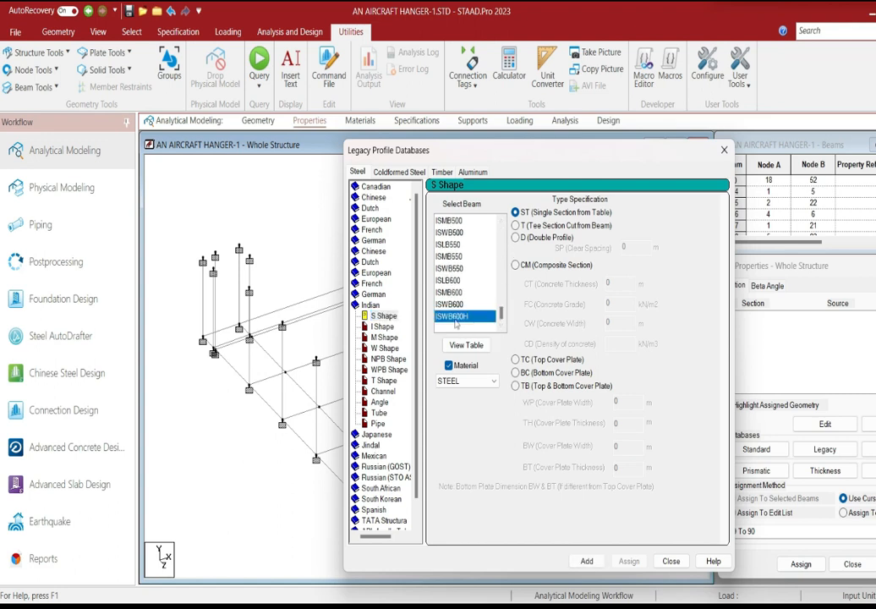
click(587, 561)
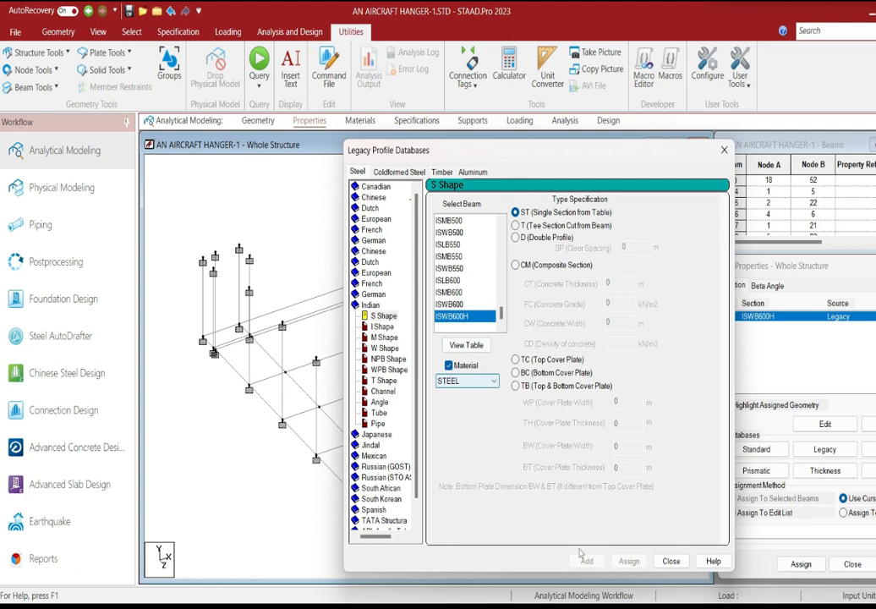
click(467, 319)
click(588, 563)
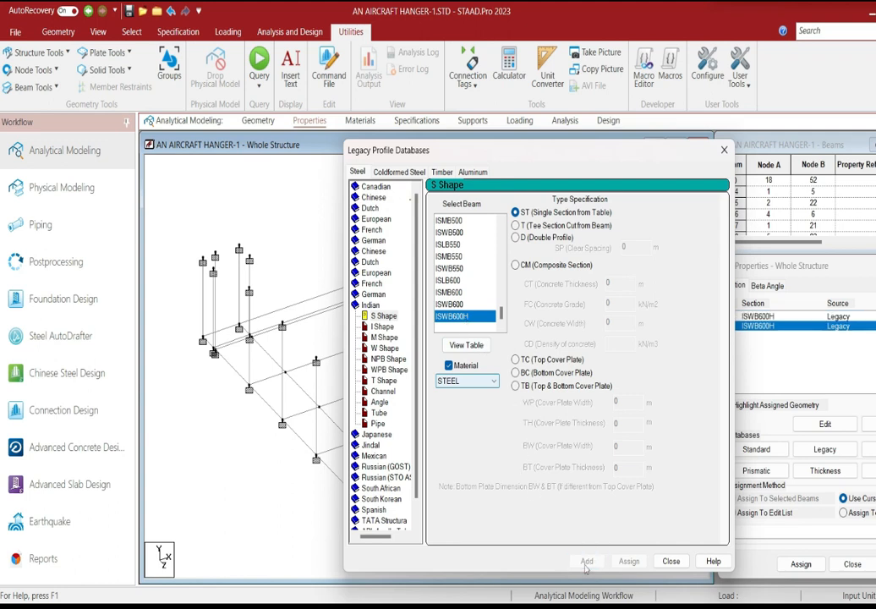
Step: Add the Indian S Shape sections ISMB500, twice, and ISMB300, once, in steel to the member properties
drag(500, 313, 501, 310)
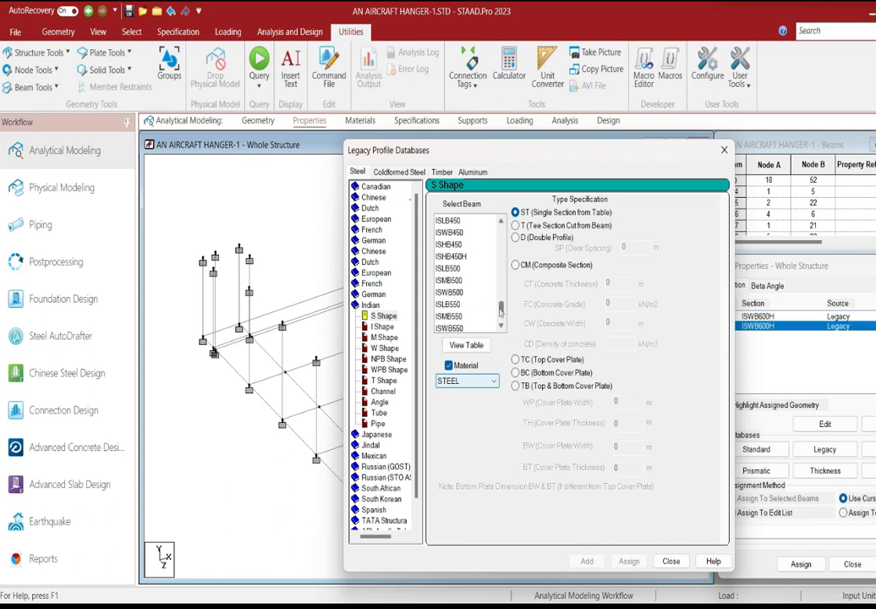
click(449, 280)
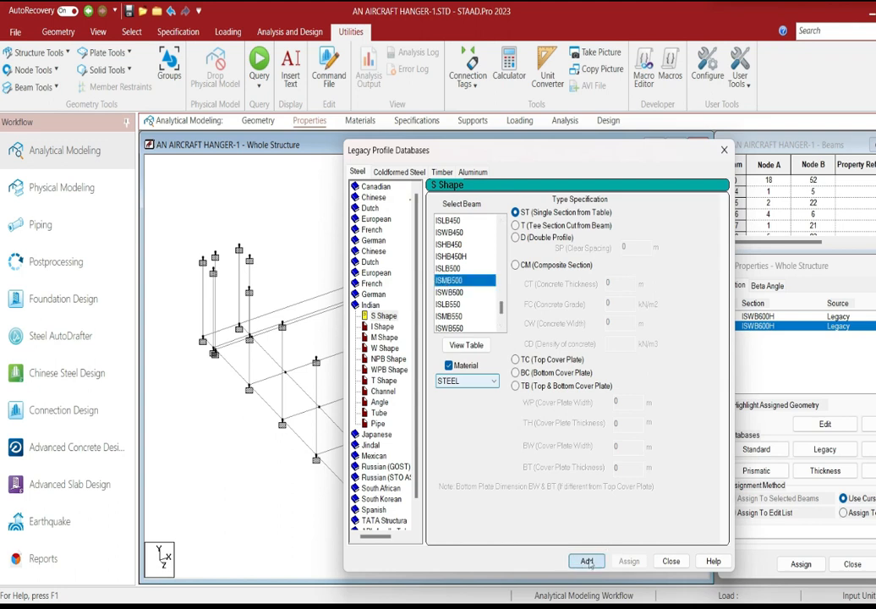
click(587, 562)
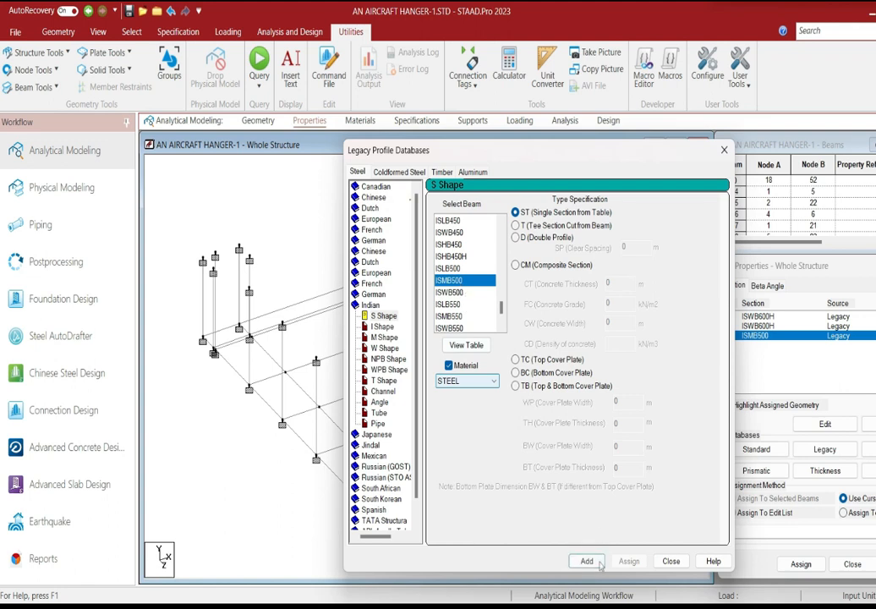
click(596, 563)
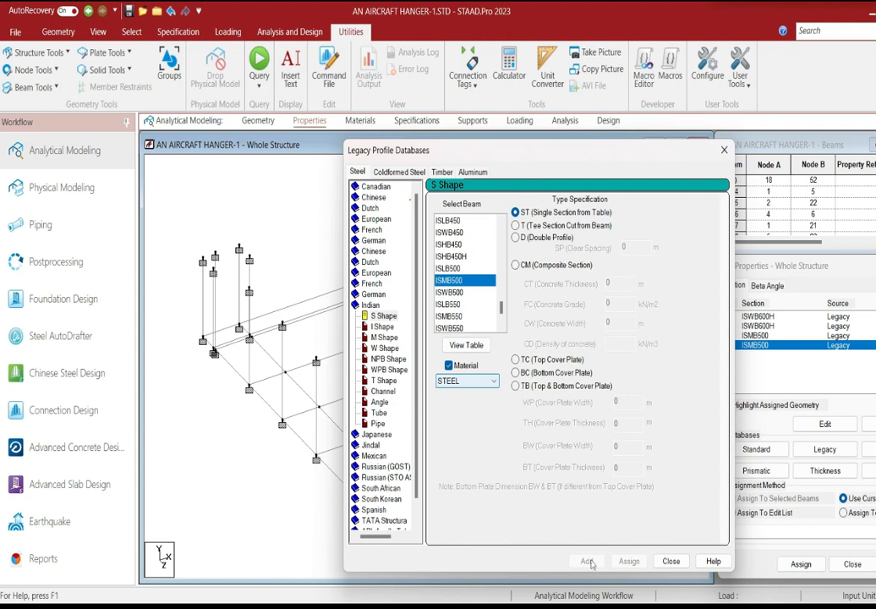
scroll(501, 307, up, 3)
scroll(501, 307, up, 3)
click(449, 221)
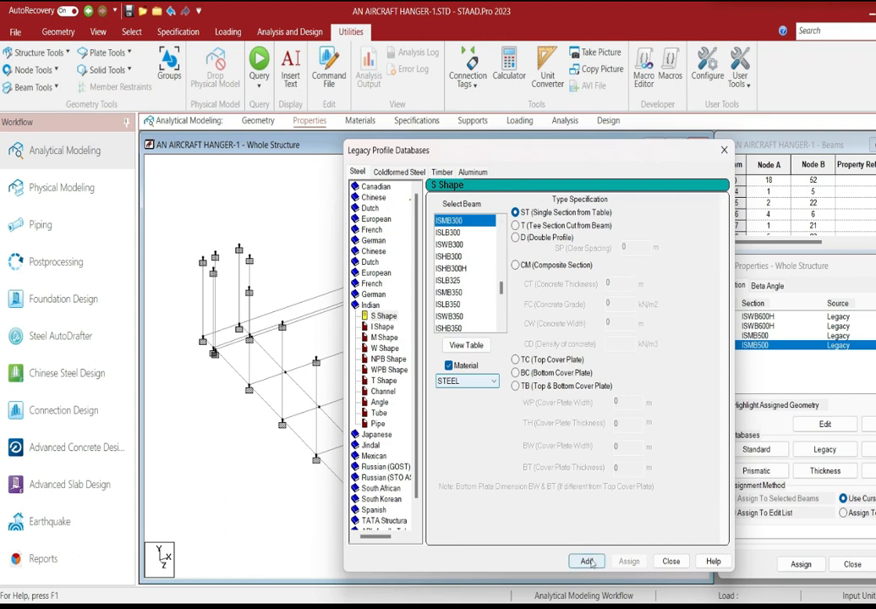
click(587, 561)
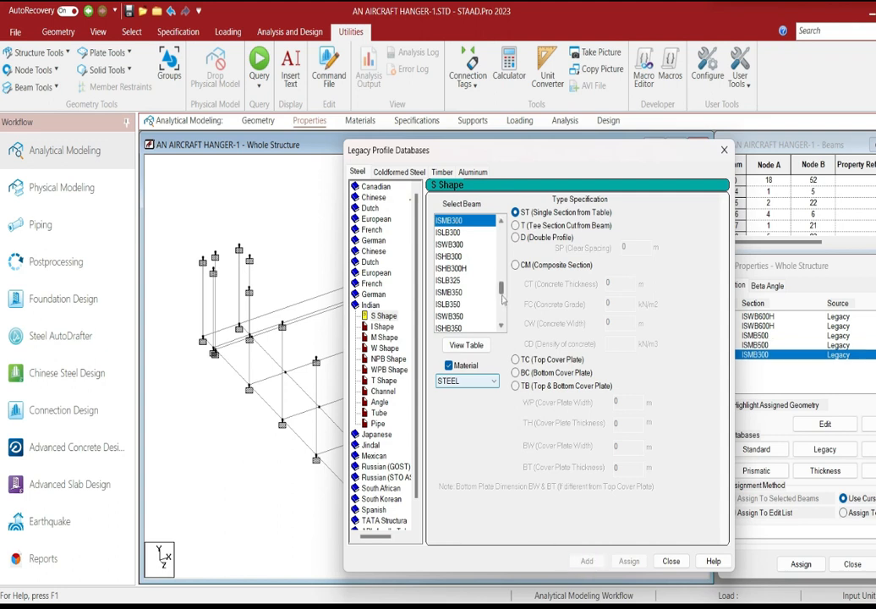
Step: Look through the Indian S Shape, Japanese H Shape and Indian Tube profile lists for further sections
scroll(501, 288, down, 5)
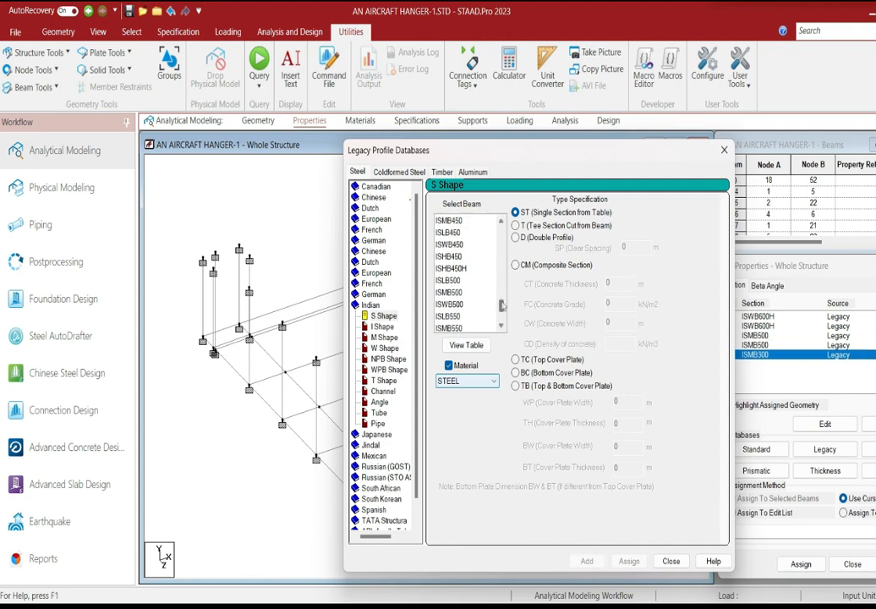
click(376, 434)
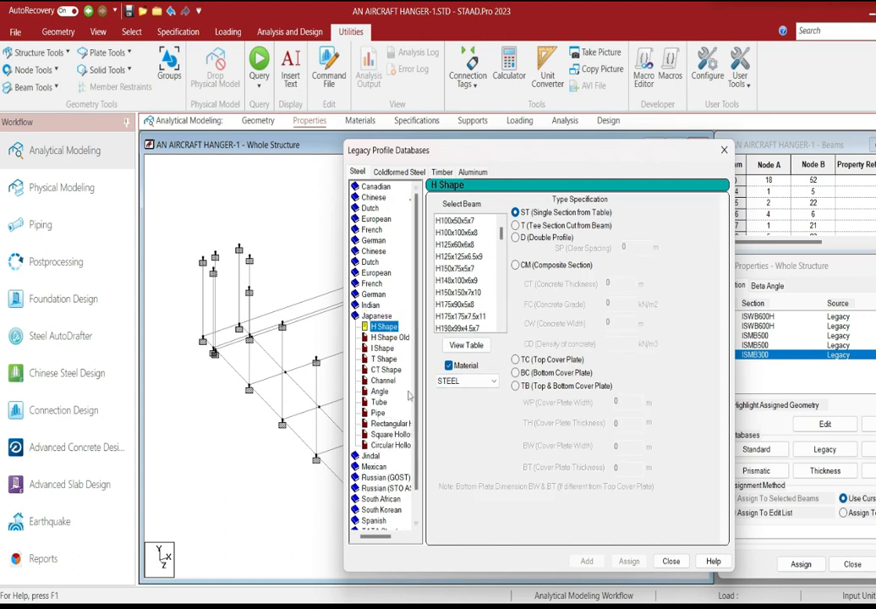
scroll(381, 432, down, 1)
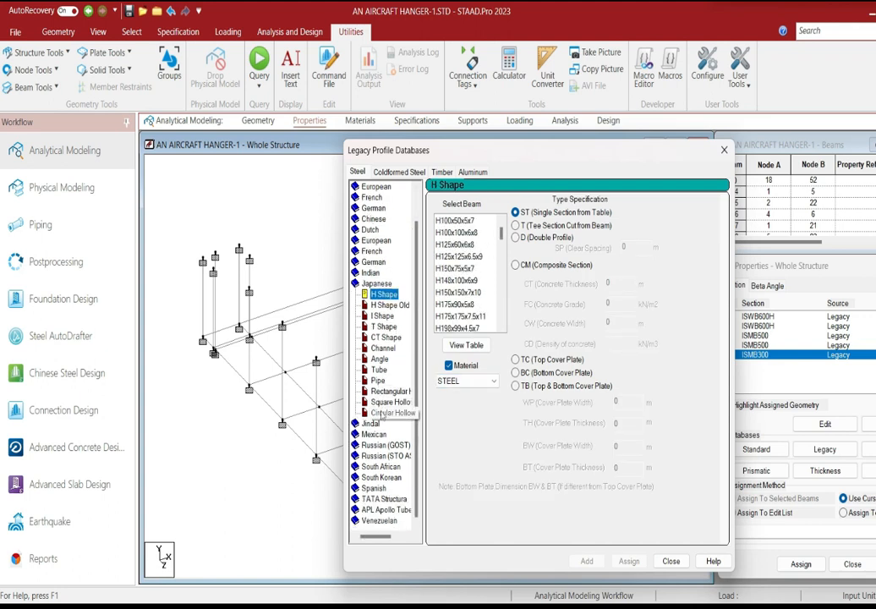
scroll(379, 455, up, 1)
click(370, 304)
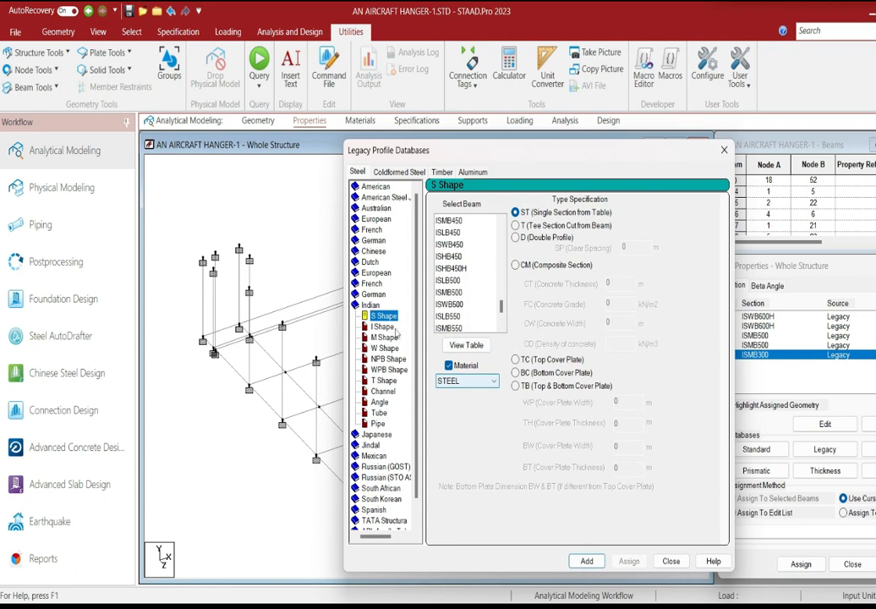
drag(416, 338, 416, 349)
scroll(378, 413, up, 1)
click(378, 412)
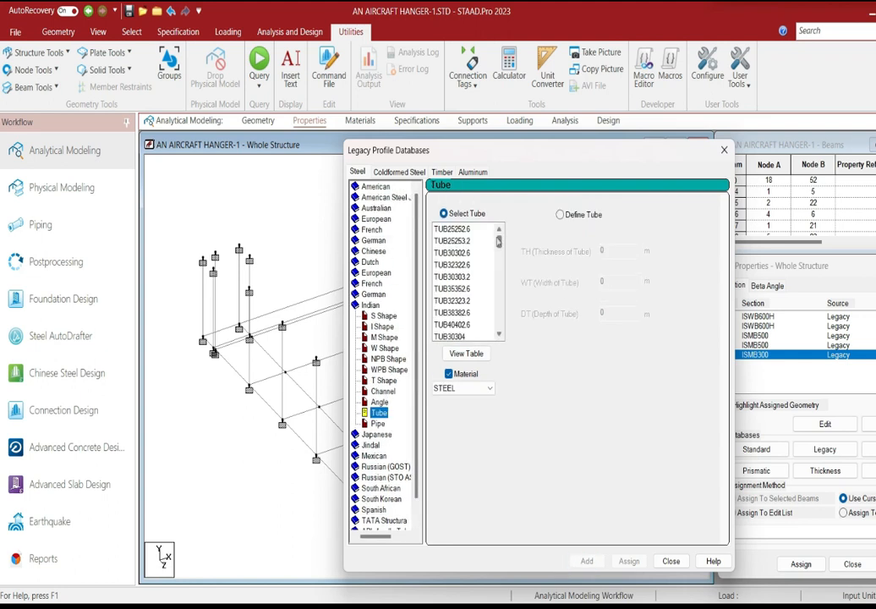
drag(503, 245, 504, 296)
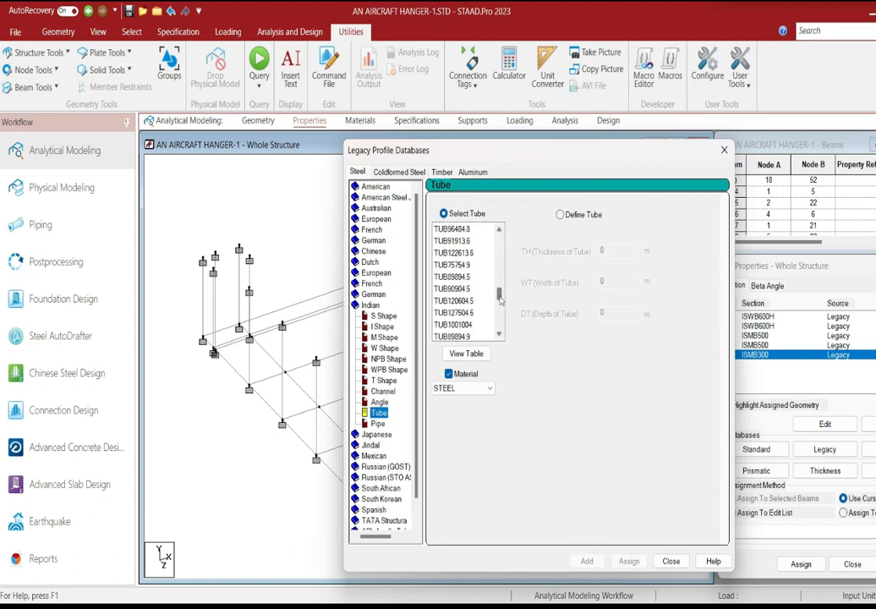
Step: Add the Indian pipe sections PIP1143M and PIP1397M in steel to the member properties and close the profile database
click(377, 423)
drag(500, 236, 500, 288)
click(449, 276)
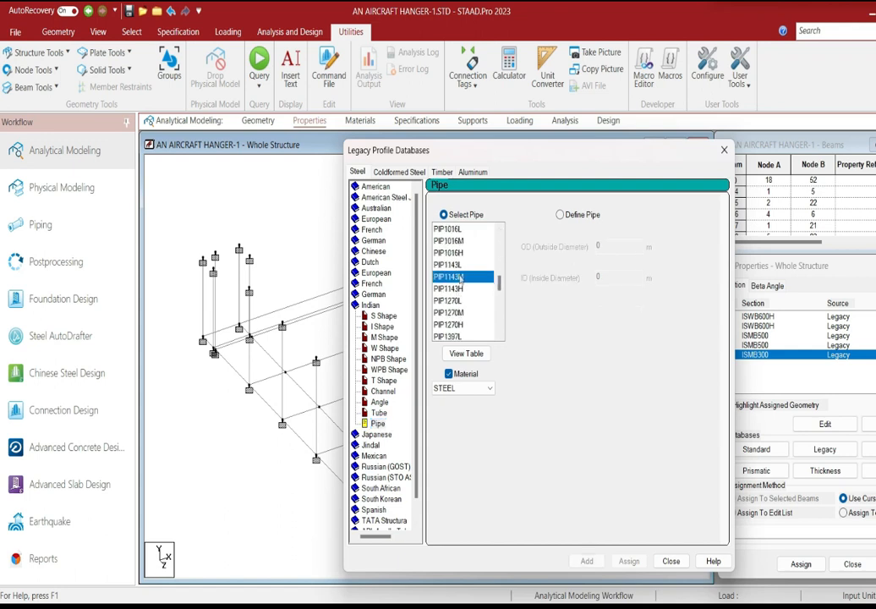
click(587, 561)
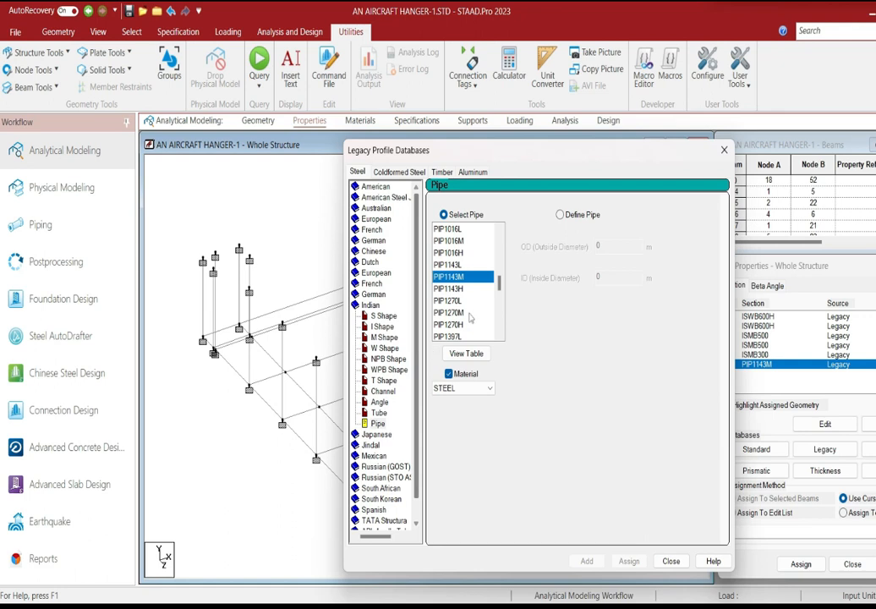
mouse_move(501, 286)
mouse_down()
mouse_move(503, 318)
mouse_move(503, 300)
mouse_up()
click(457, 278)
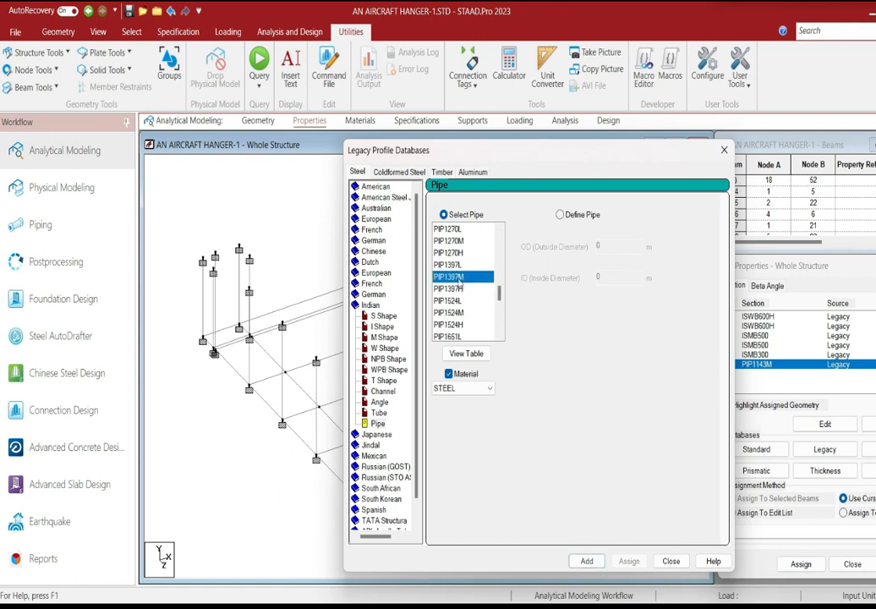
click(592, 565)
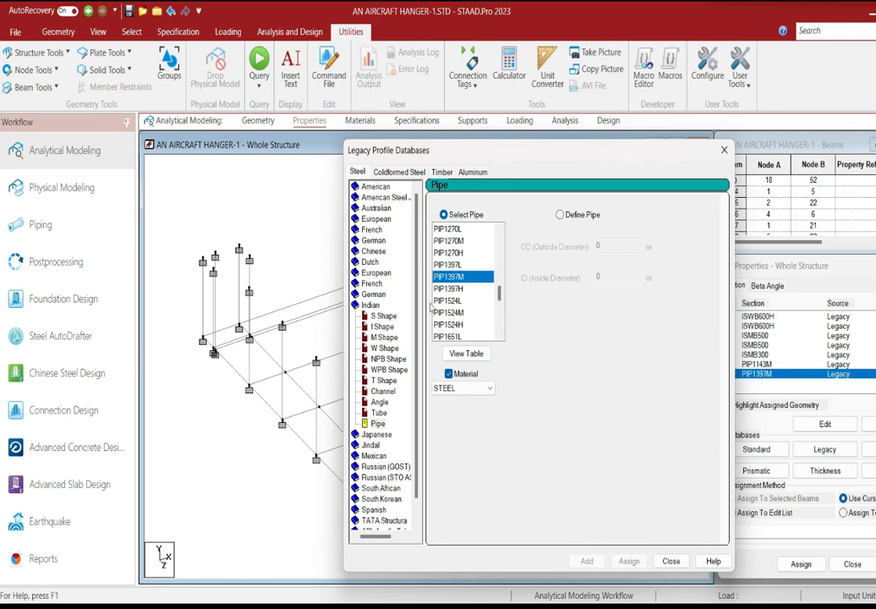
click(724, 149)
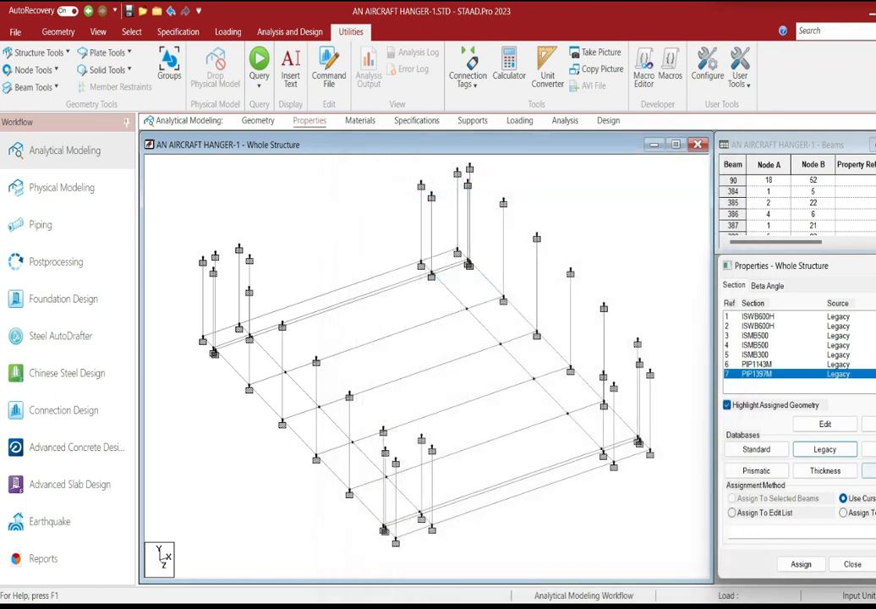
Step: Define a circular prismatic section with steel material and a YD diameter of 0.016 m
click(764, 472)
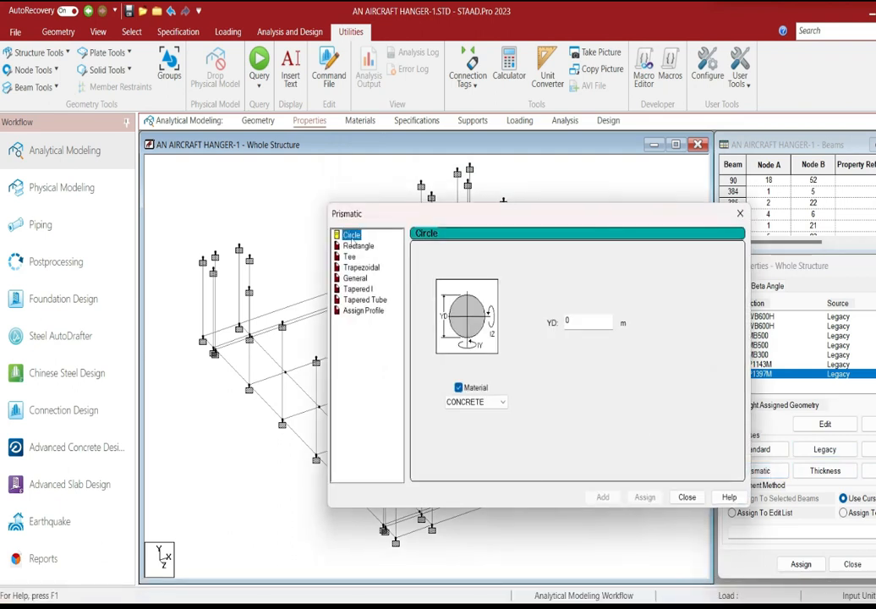
click(486, 402)
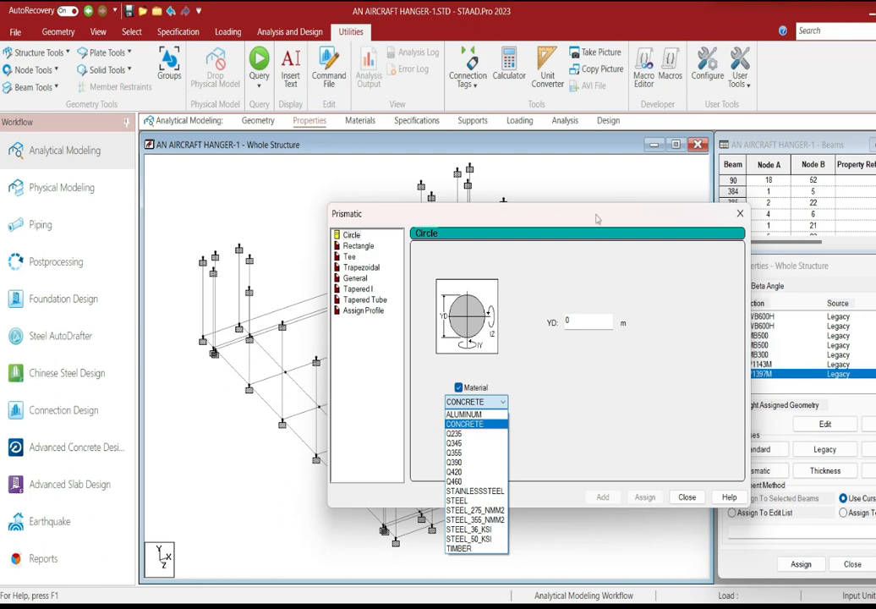
click(461, 500)
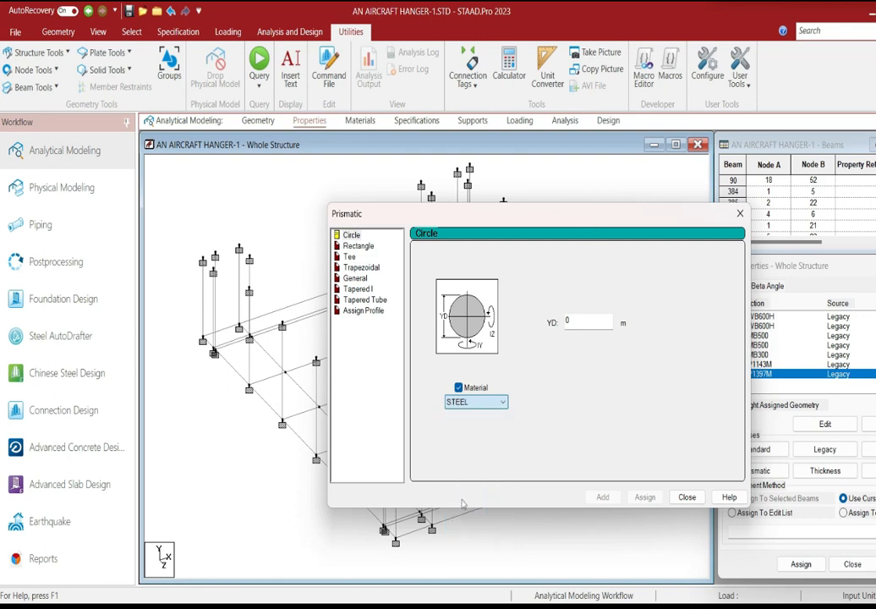
click(580, 322)
text(0.016)
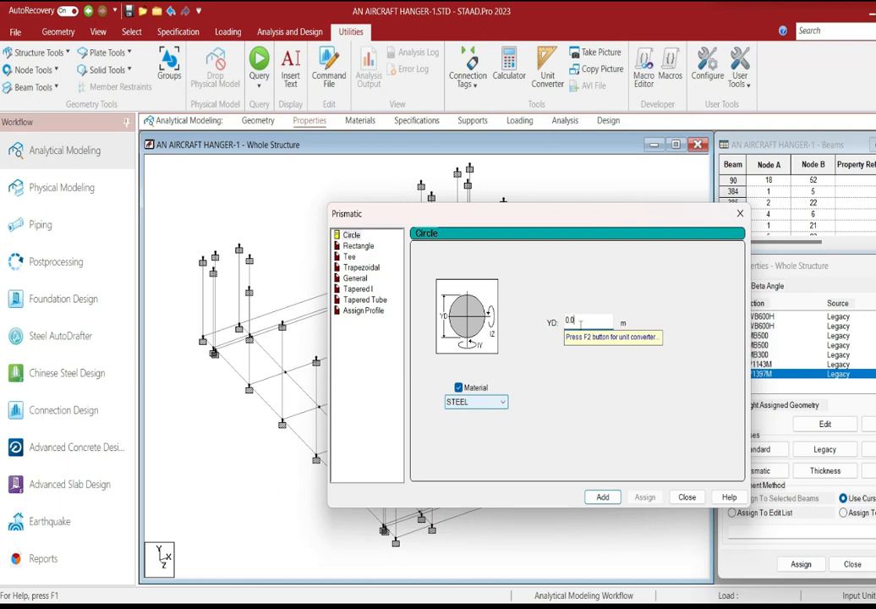
click(602, 496)
click(686, 496)
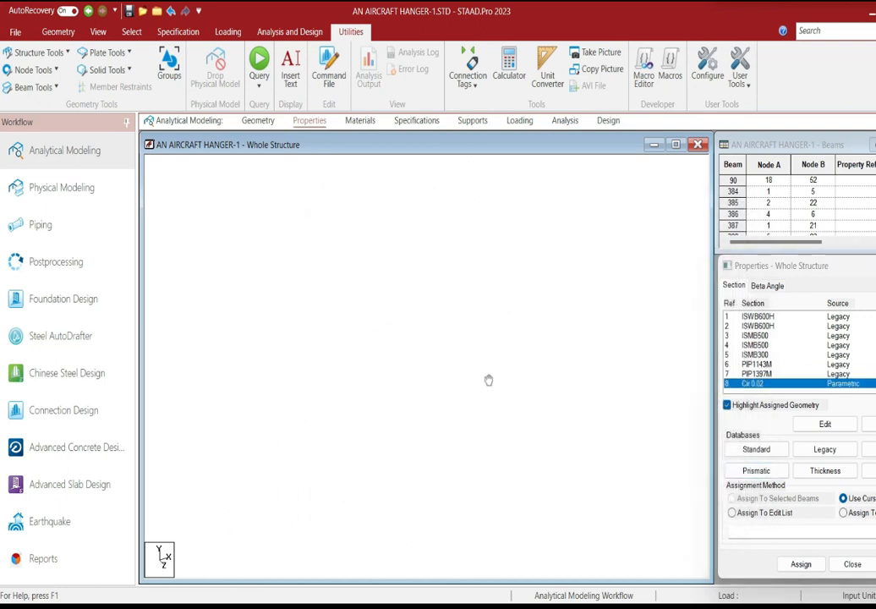
Step: In the side elevation along X, assign the first ISWB600H section to the main columns on all grid lines except the lowest-Z one
click(759, 317)
middle_drag(211, 304, 315, 358)
click(250, 325)
click(365, 290)
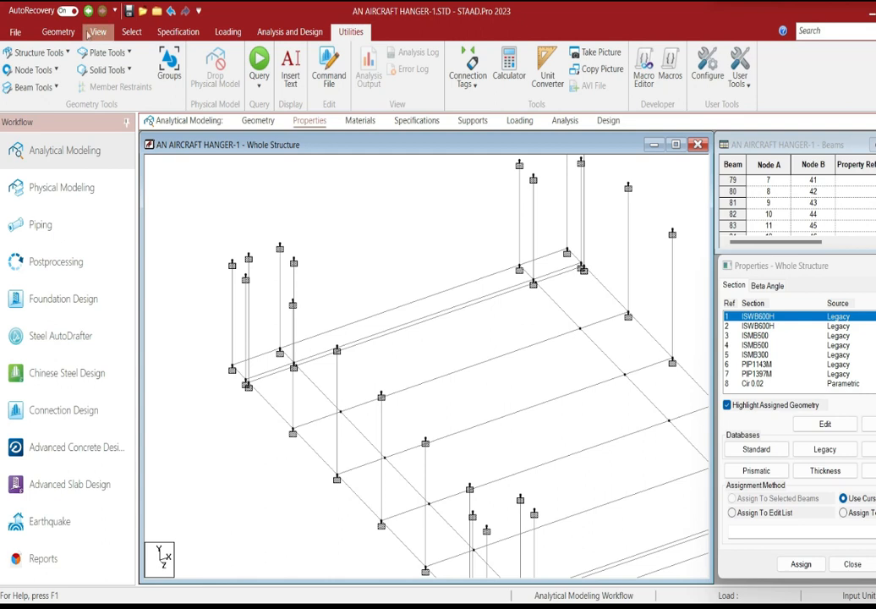
click(127, 33)
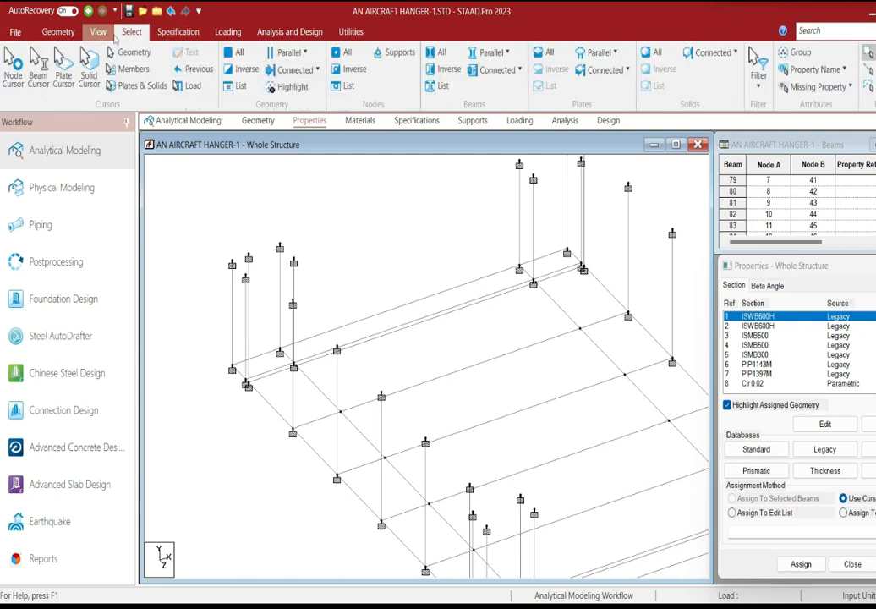
click(98, 32)
click(254, 71)
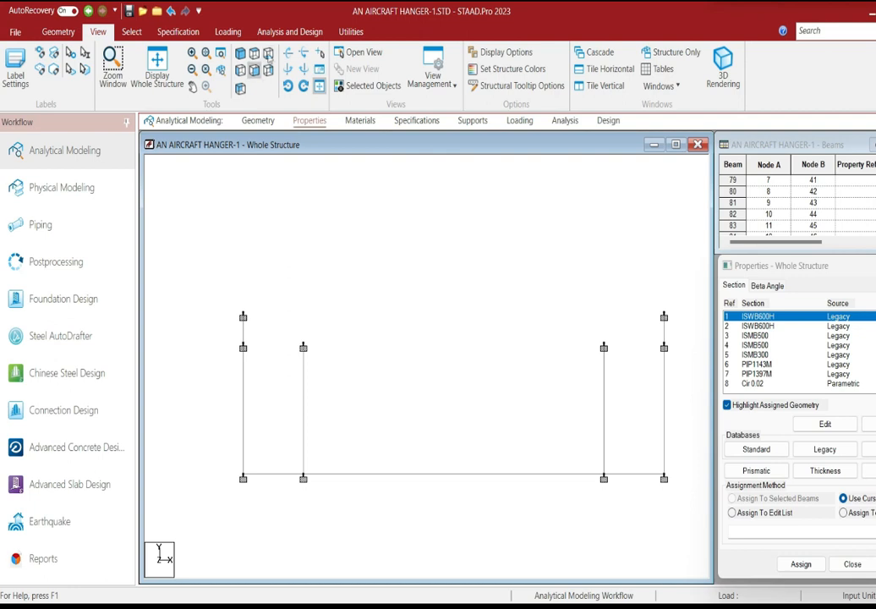
click(240, 69)
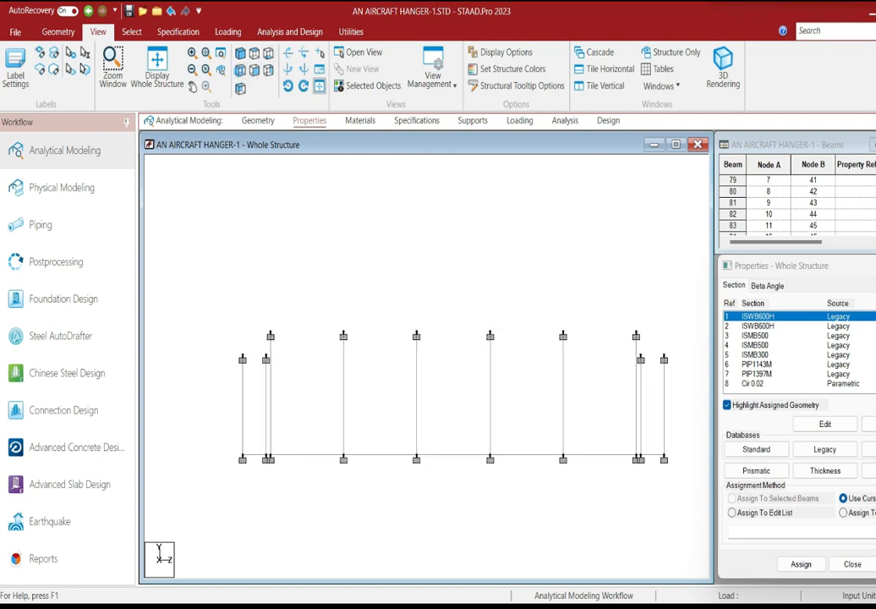
drag(279, 323, 640, 459)
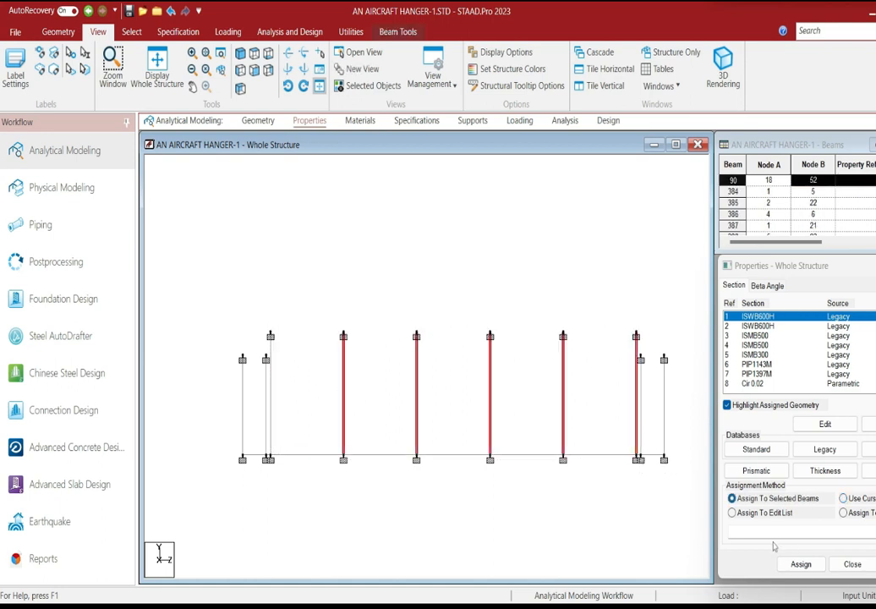
click(801, 564)
click(847, 465)
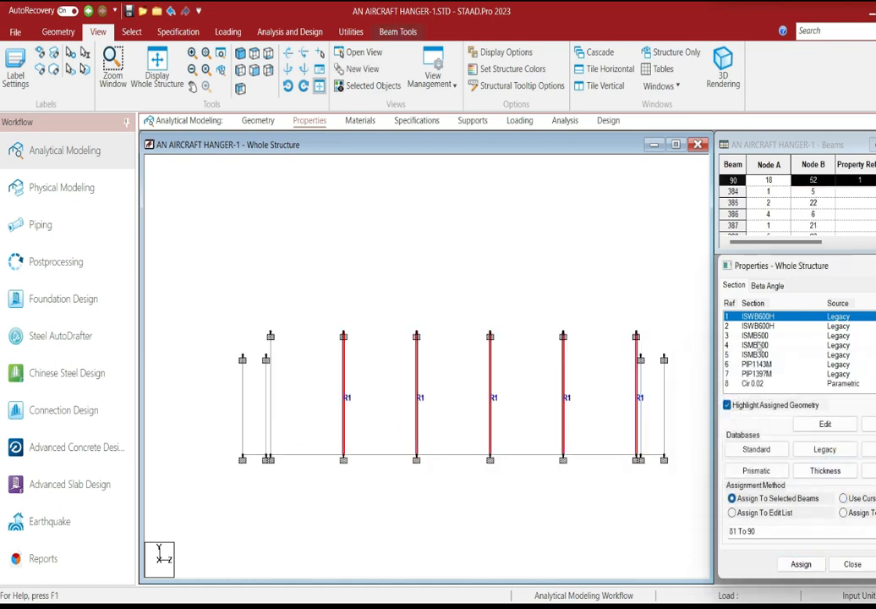
Step: Assign the first ISMB500 section to the shorter columns at both Z ends of the structure
click(760, 336)
click(641, 356)
drag(675, 432, 639, 361)
click(664, 393)
ctrl+click(641, 399)
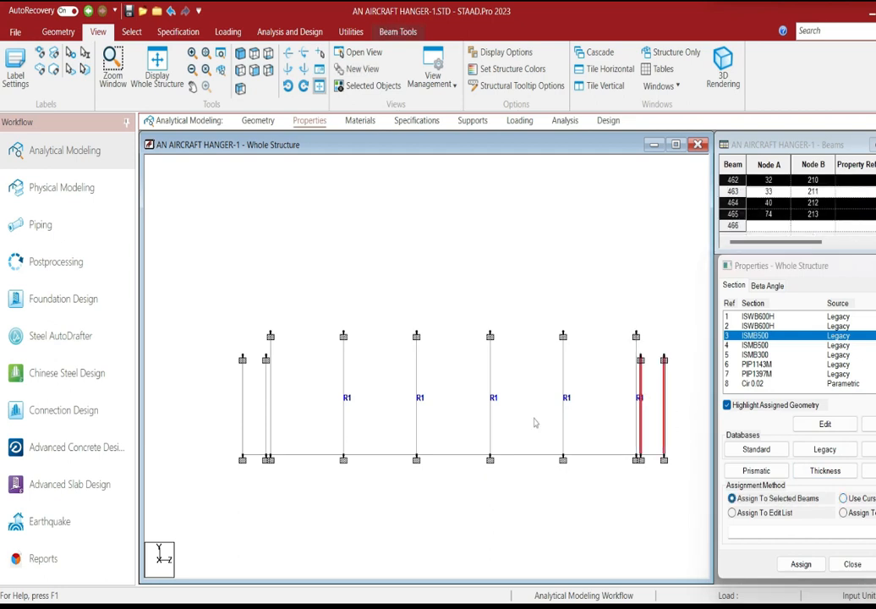
ctrl+drag(261, 417, 269, 450)
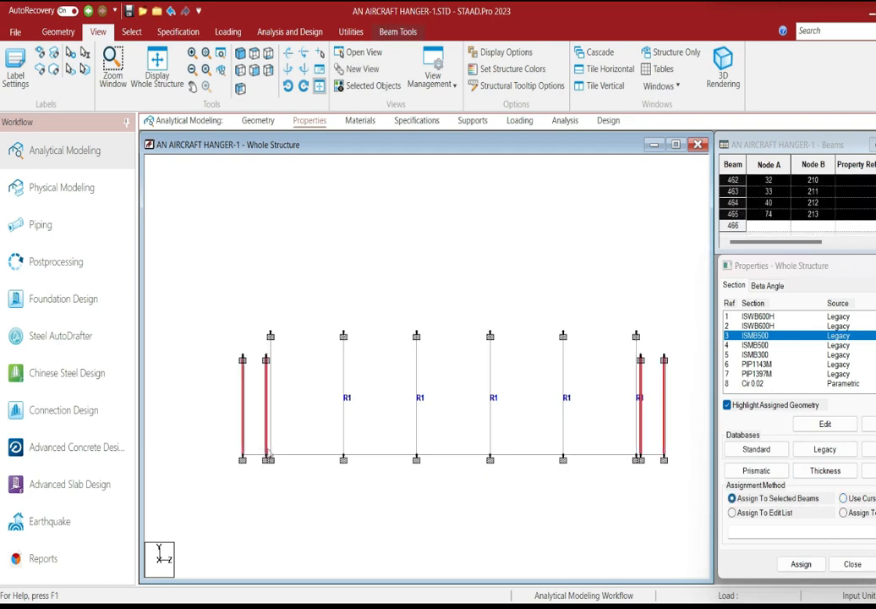
click(800, 564)
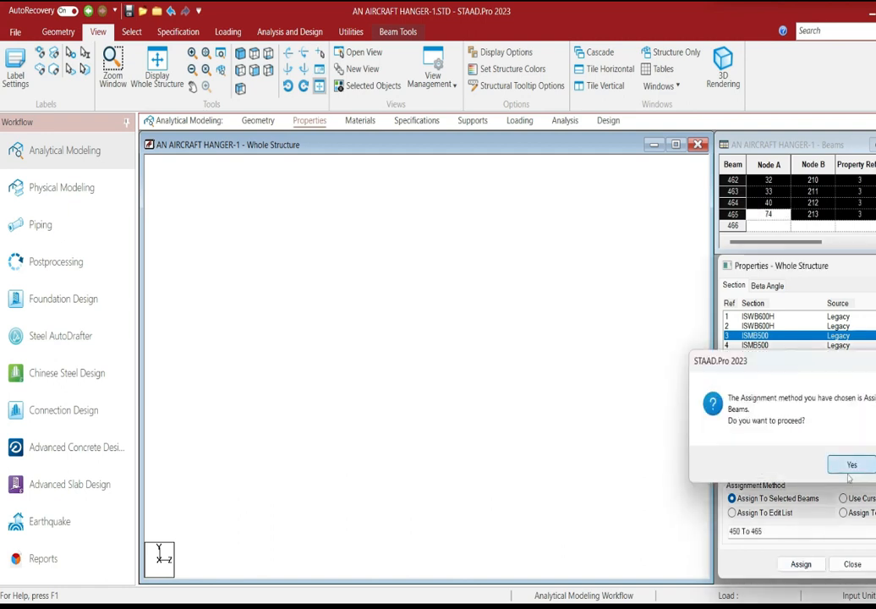
click(850, 461)
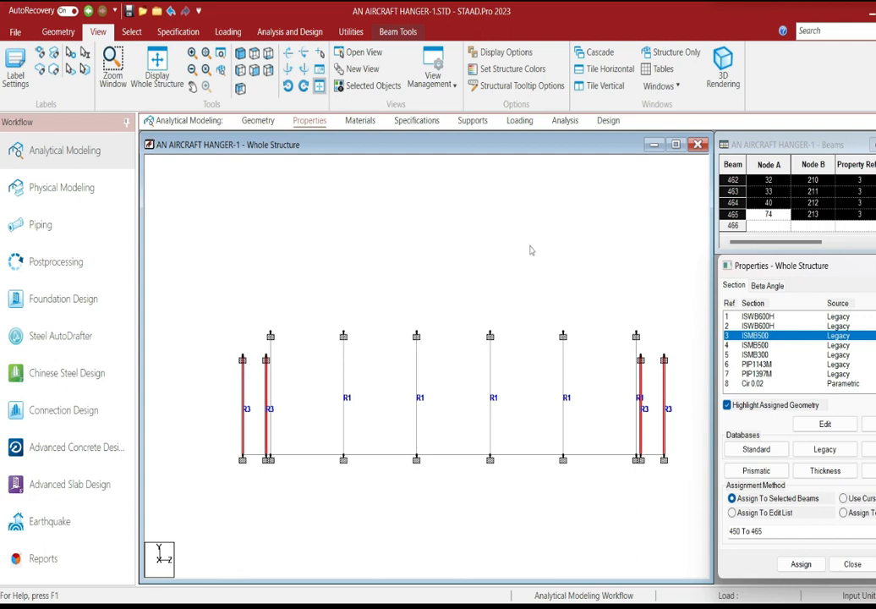
Step: Examine the parameters of the Tapered I prismatic section without adding one
click(756, 470)
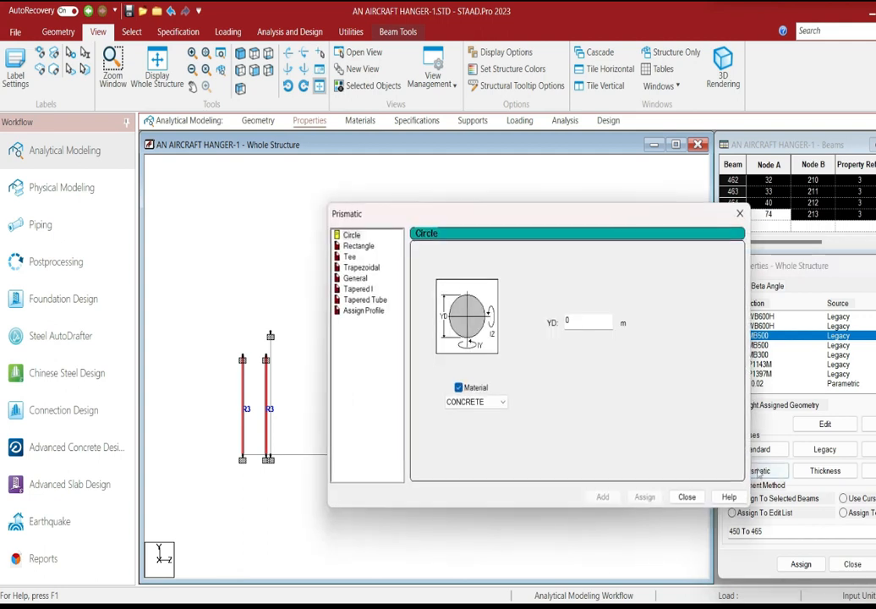
click(365, 289)
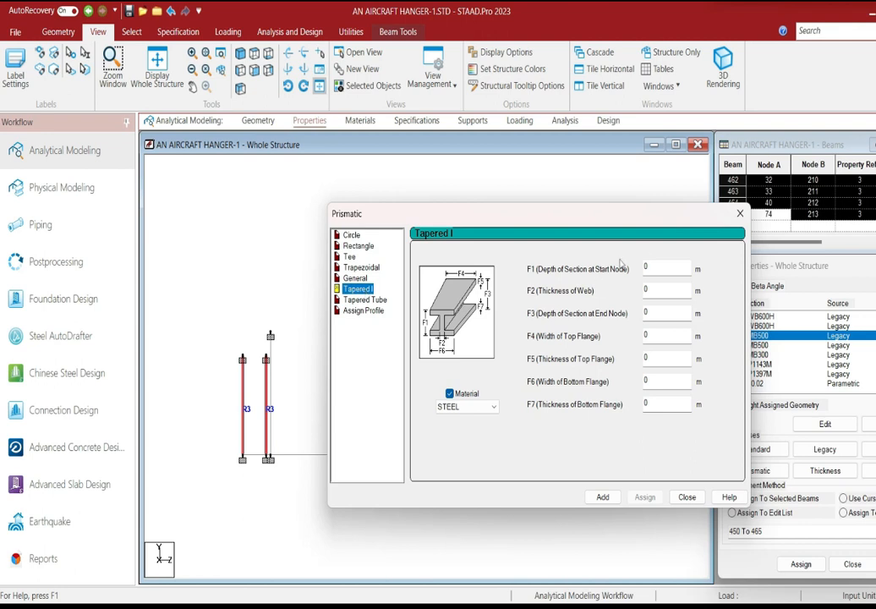
click(741, 214)
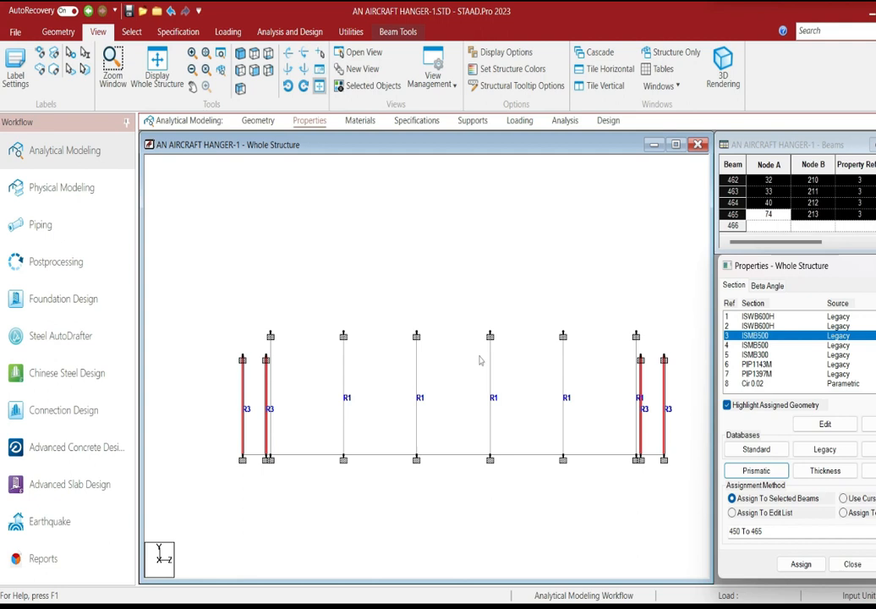
Step: Reassign the first ISMB500 section to the still selected shorter end columns
click(801, 565)
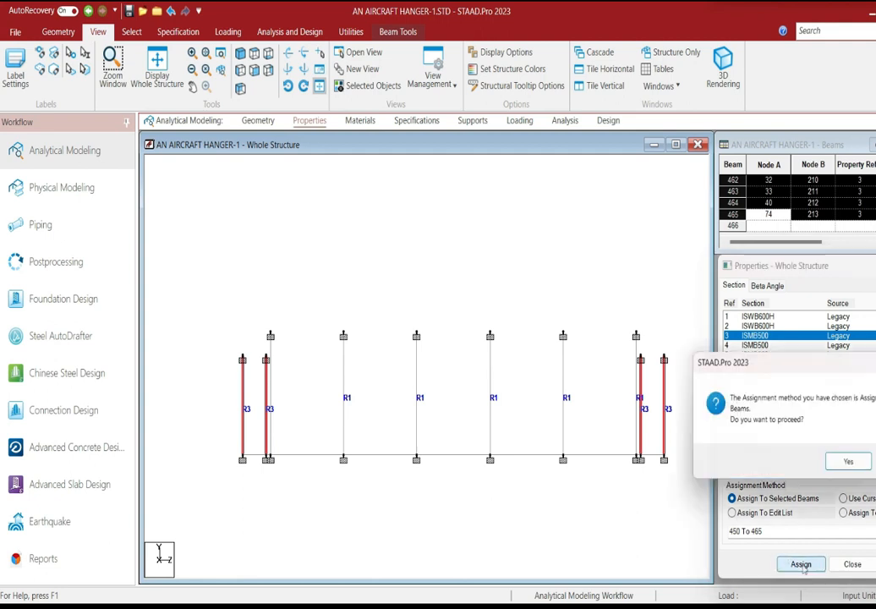
click(849, 461)
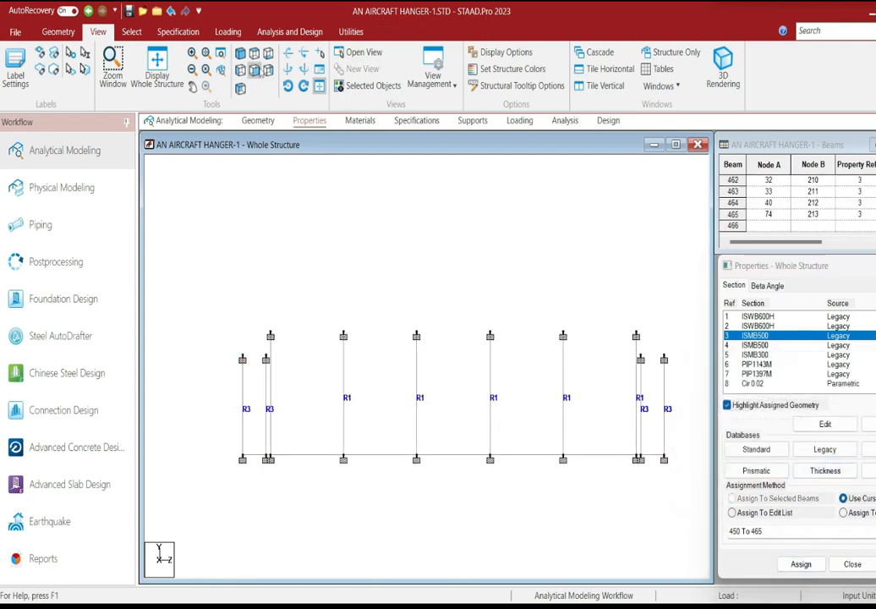
Step: Delete all the horizontal base grid beams in the side elevation, along with the nodes left without any structural element
click(268, 69)
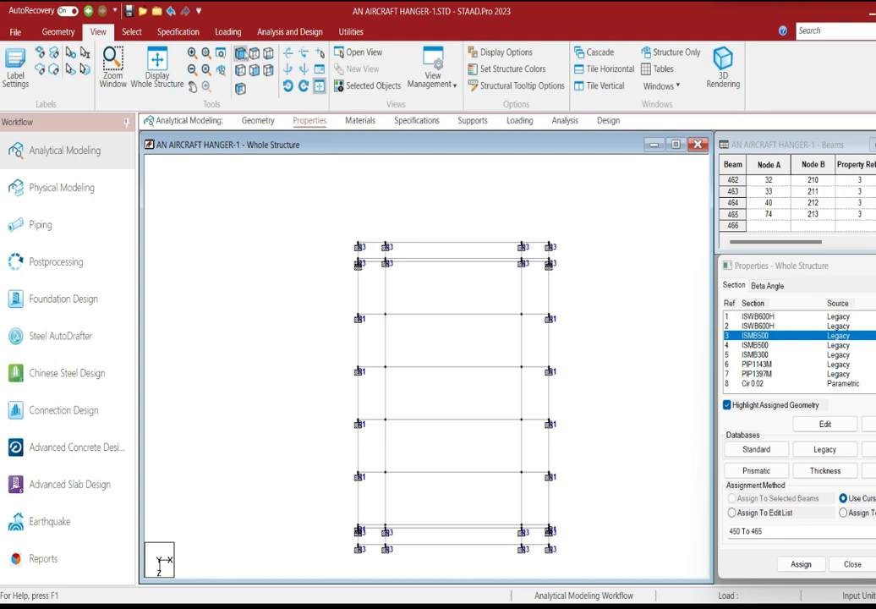
click(241, 54)
middle_drag(364, 248, 346, 193)
click(241, 70)
mouse_move(309, 263)
middle_down()
mouse_move(305, 254)
mouse_move(300, 264)
middle_up()
drag(201, 384, 674, 448)
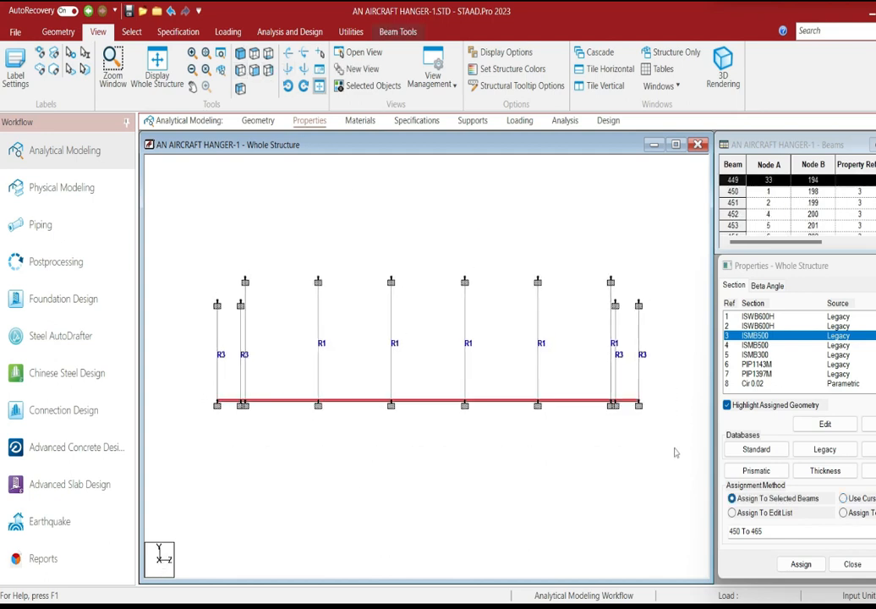
key(Delete)
click(510, 344)
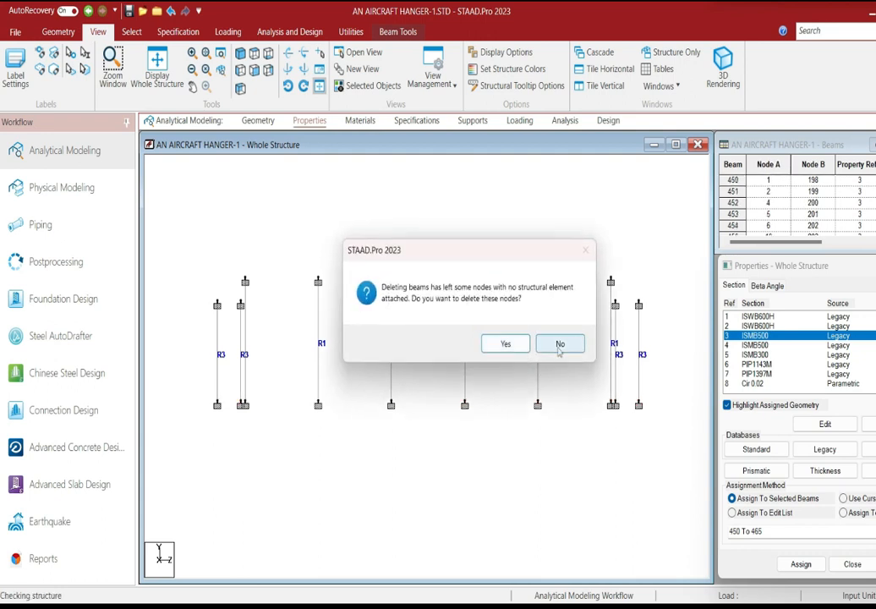
click(504, 343)
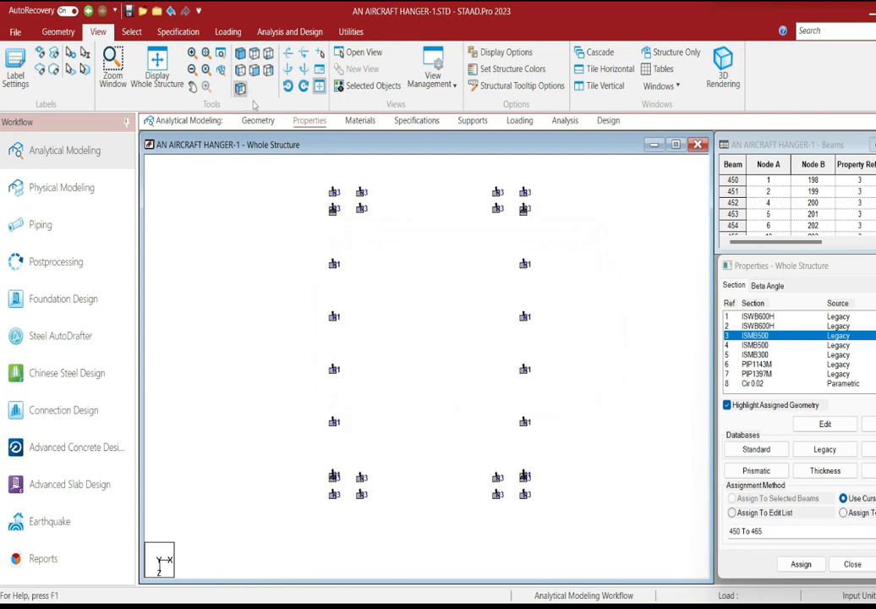
Step: In the isometric view, add a beam between the tops of the two main columns on the lowest-Z frame line
click(240, 52)
scroll(358, 309, up, 6)
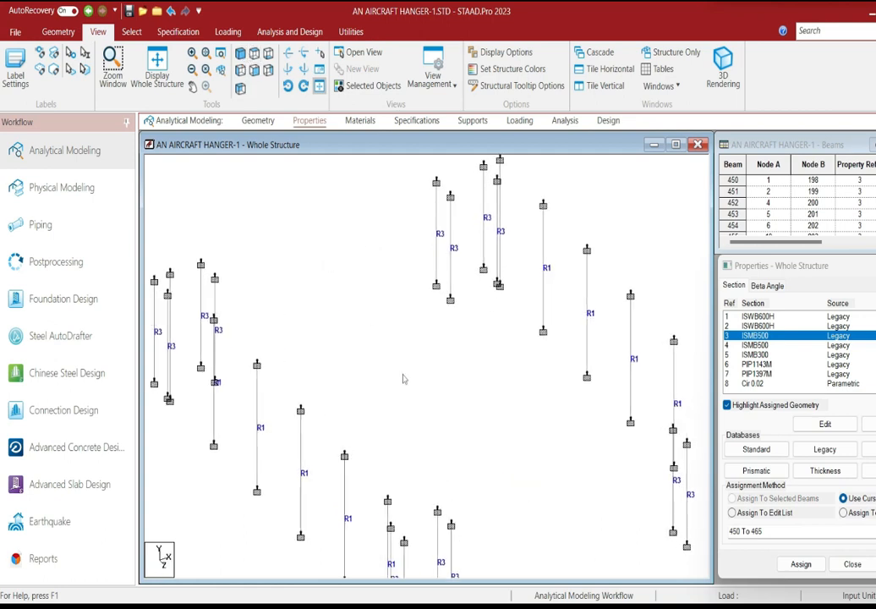
click(57, 31)
click(233, 69)
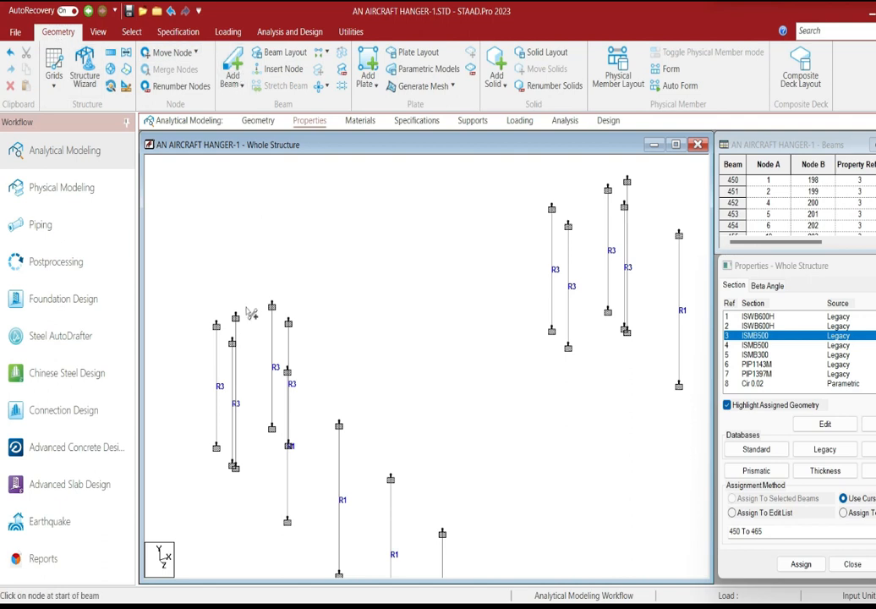
middle_drag(273, 331, 269, 326)
drag(231, 315, 243, 314)
drag(550, 246, 626, 173)
Step: Insert a node at the midpoint of the new beam spanning the lowest-Z main columns
click(426, 250)
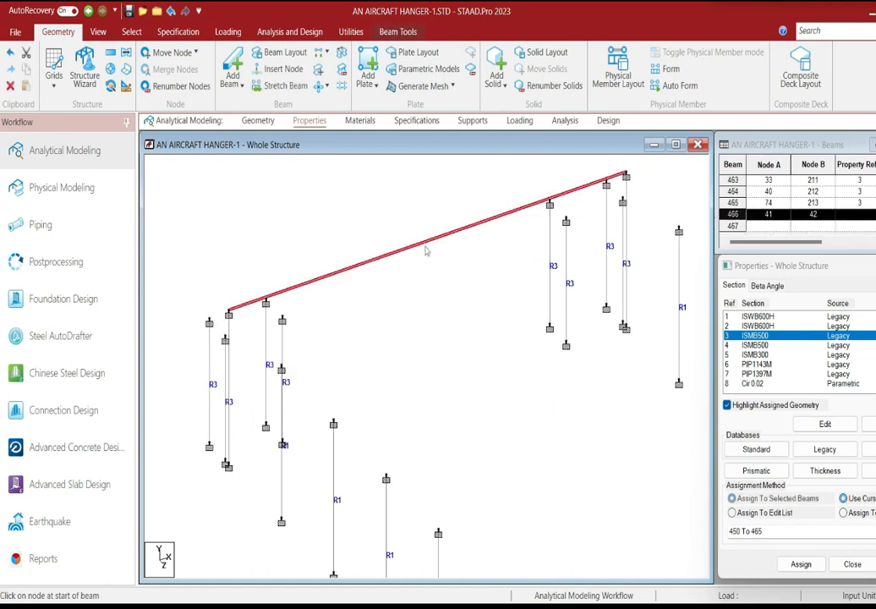
right_click(406, 199)
click(448, 292)
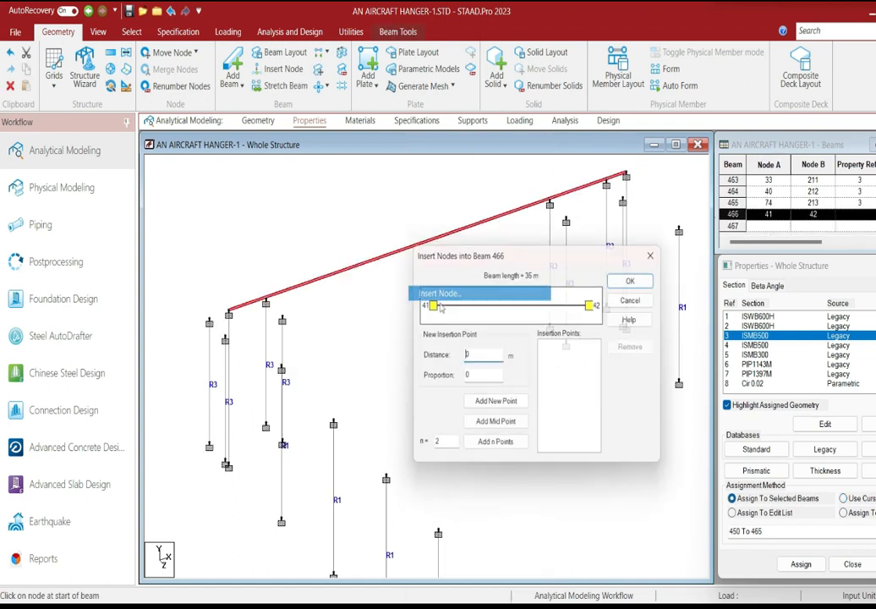
click(472, 431)
key(Return)
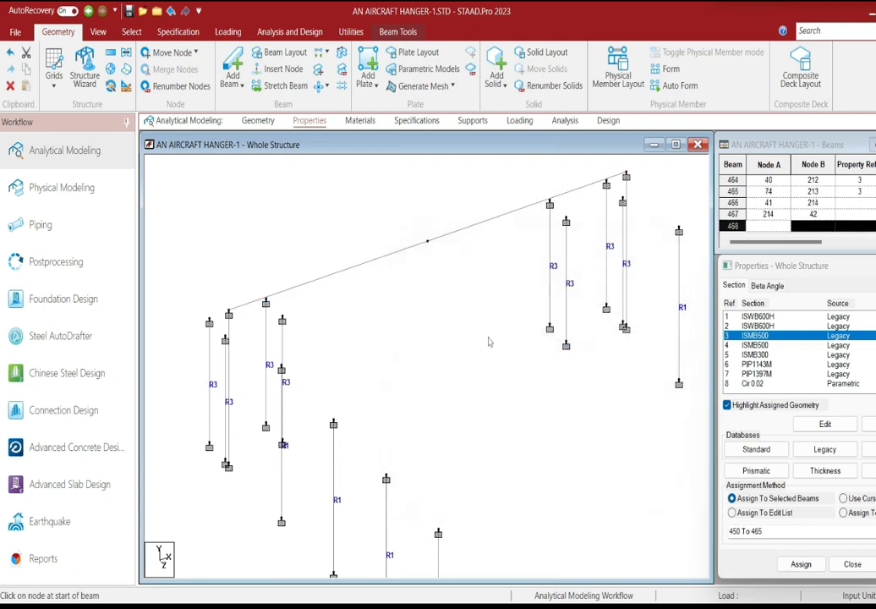
Step: Measure the node-to-node distance from the lower-X main column top to the beam's new mid node
click(351, 31)
click(33, 70)
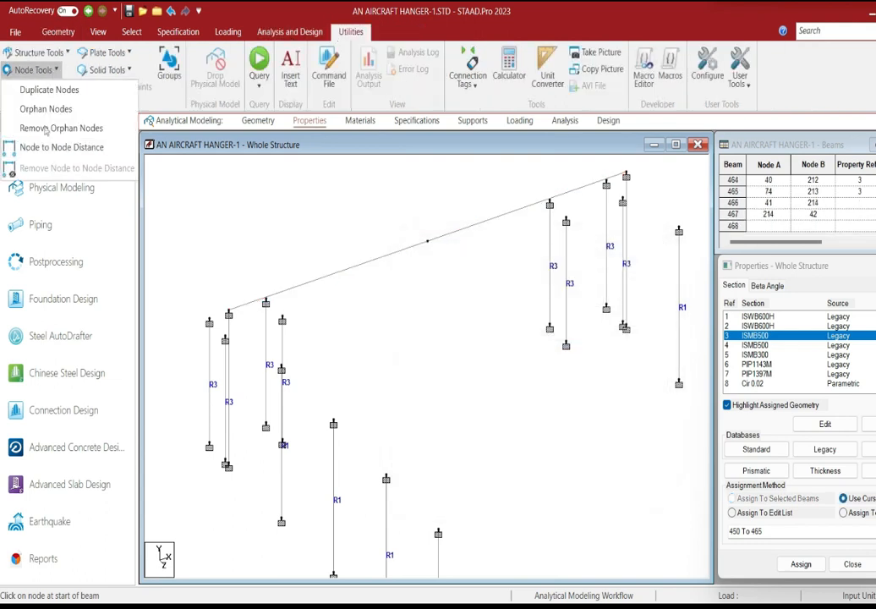
click(51, 148)
click(427, 243)
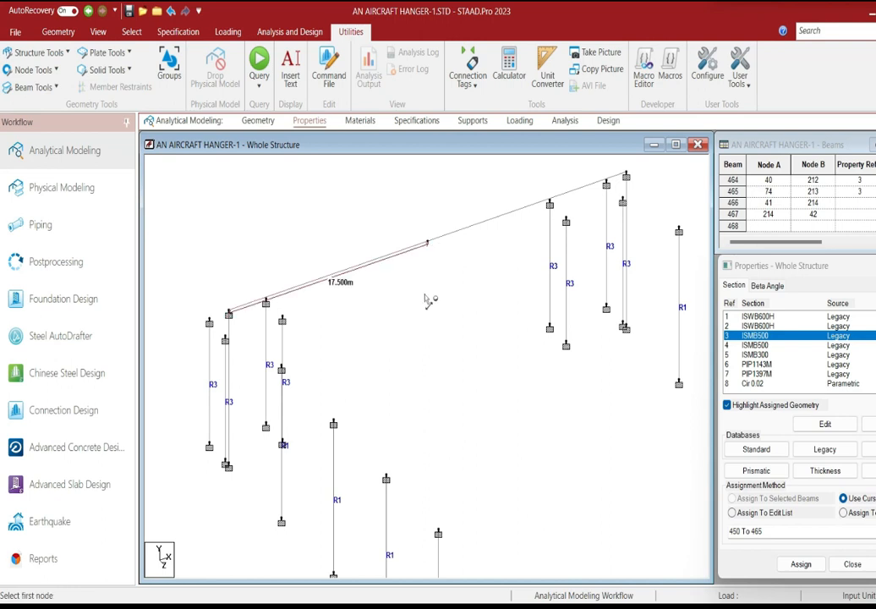
Step: Move the beam's mid node up 1.75 m in Y to form the ridge, splitting any existing members it meets
click(131, 31)
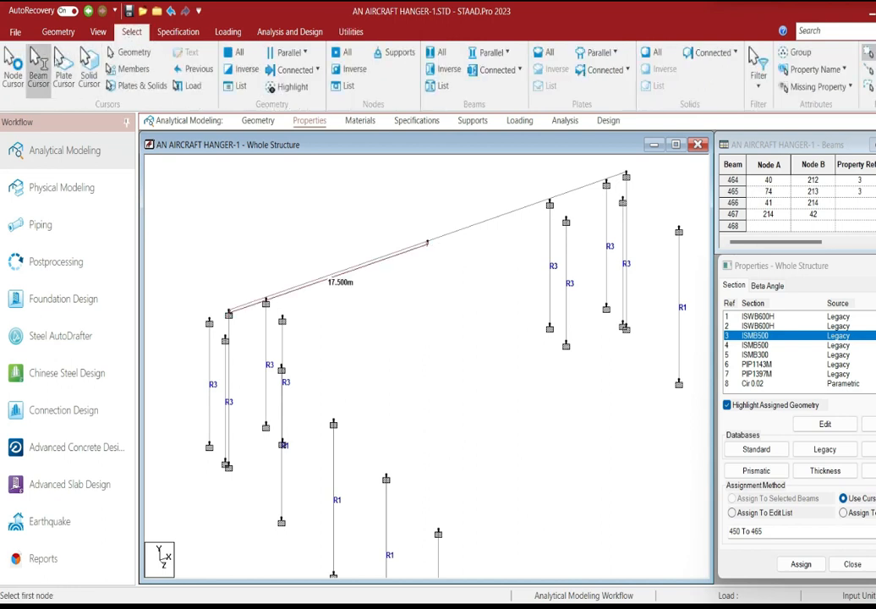
click(13, 66)
drag(476, 349, 475, 348)
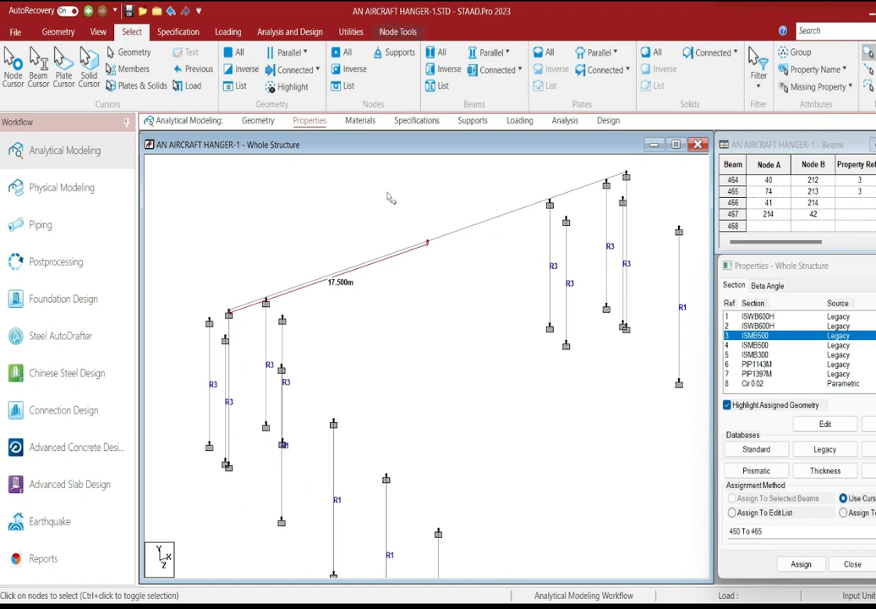
right_click(395, 191)
click(412, 282)
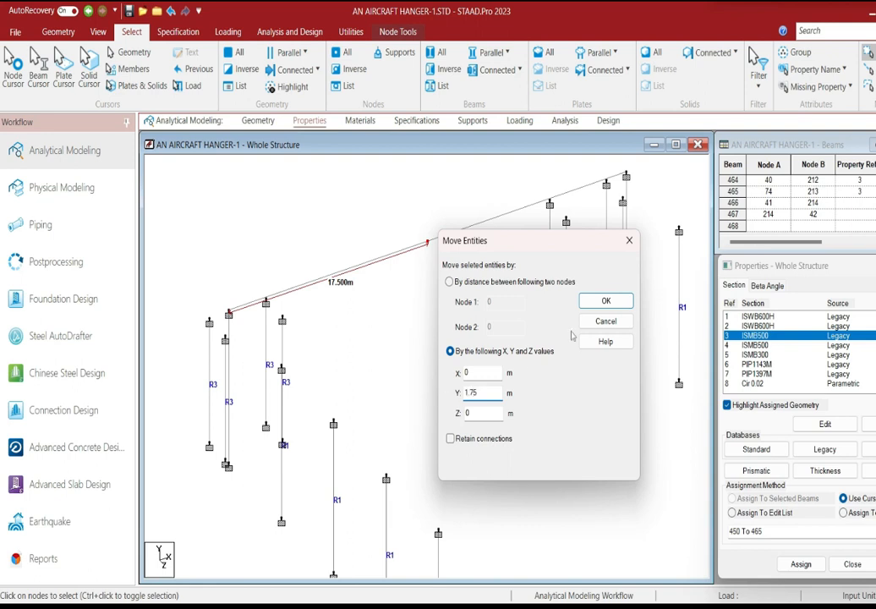
click(606, 302)
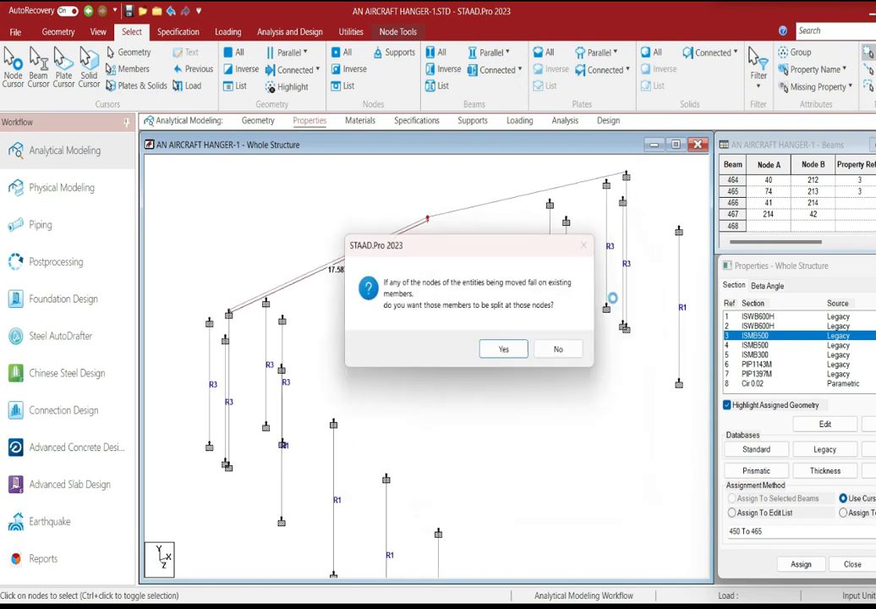
click(504, 345)
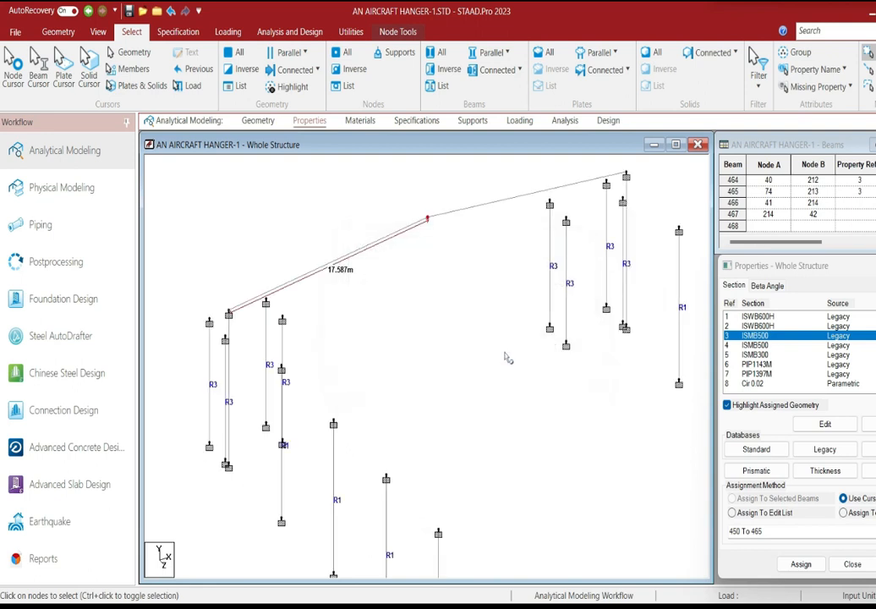
Step: Assign the second ISWB600H section to both sloping rafter beams of the lowest-Z frame
click(759, 327)
middle_drag(437, 334, 428, 342)
click(376, 248)
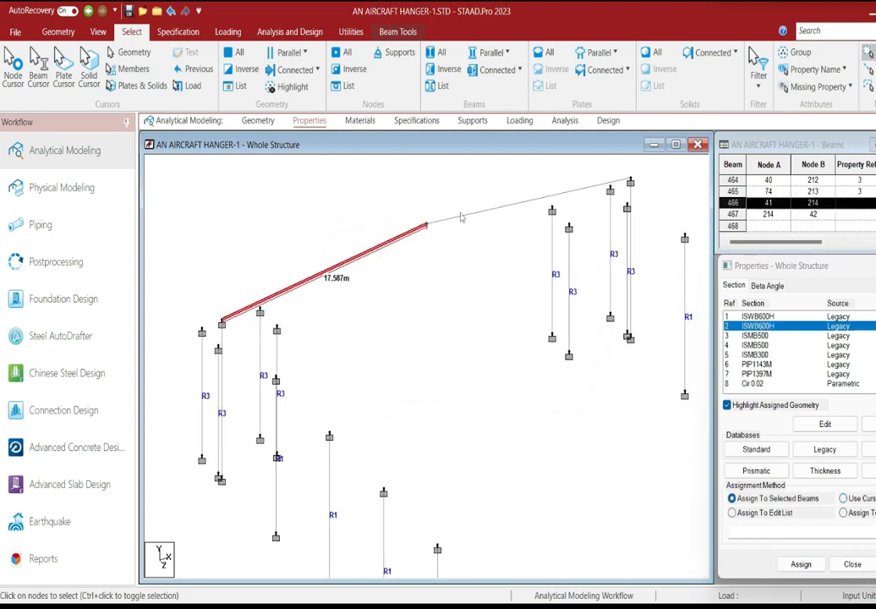
ctrl+click(524, 203)
click(801, 564)
click(851, 465)
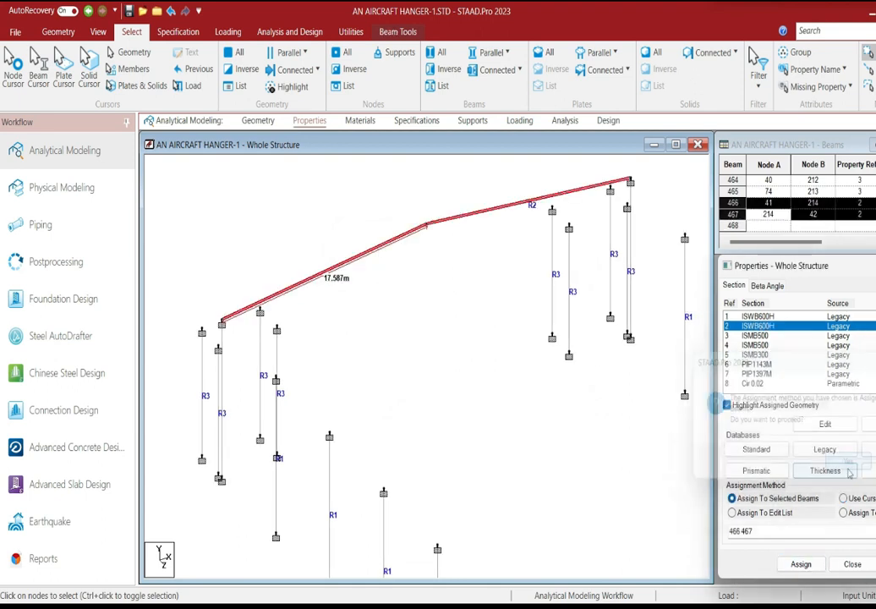
Step: Copy the two rafters and paste them by reference point onto the main column tops of the adjacent frame line
middle_drag(442, 264, 432, 262)
right_click(347, 191)
click(365, 204)
right_click(349, 193)
click(376, 219)
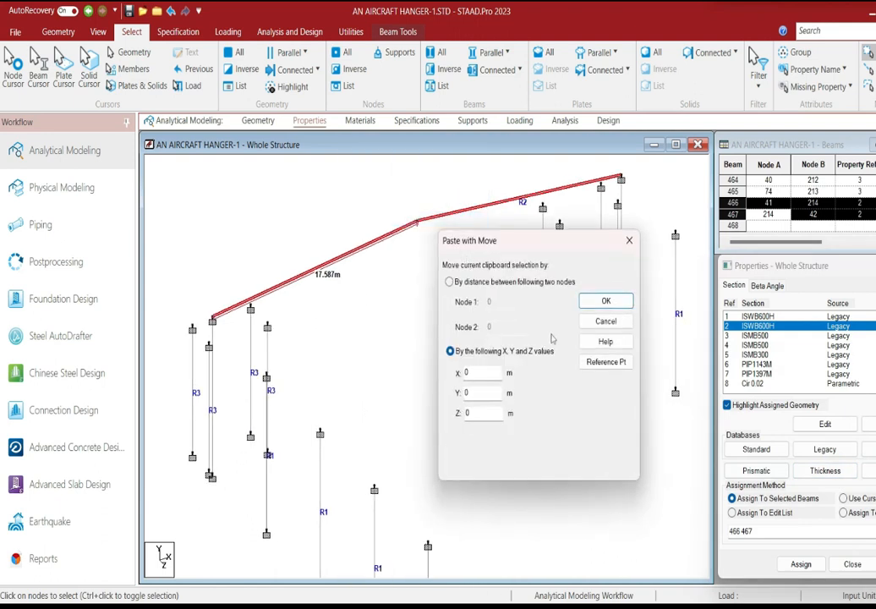
click(604, 361)
click(646, 213)
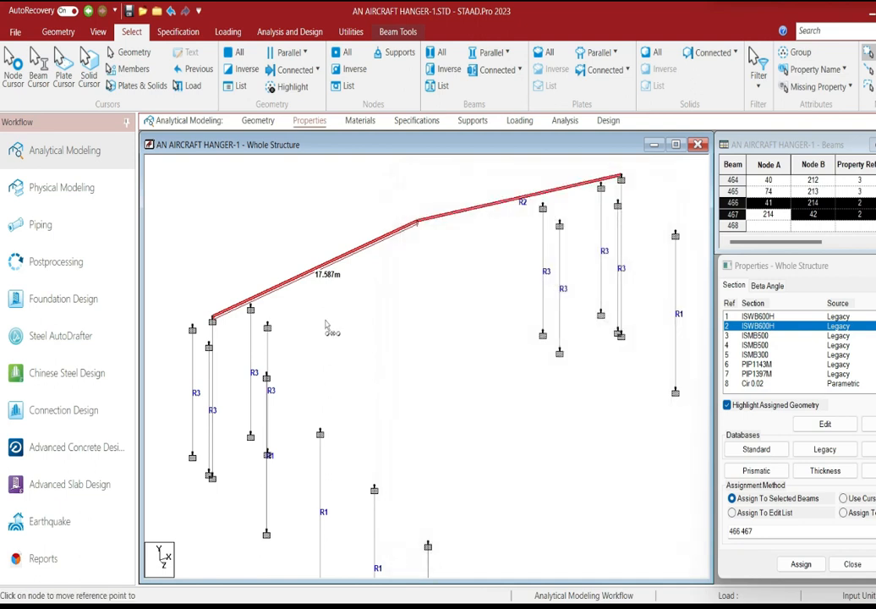
click(266, 378)
click(616, 298)
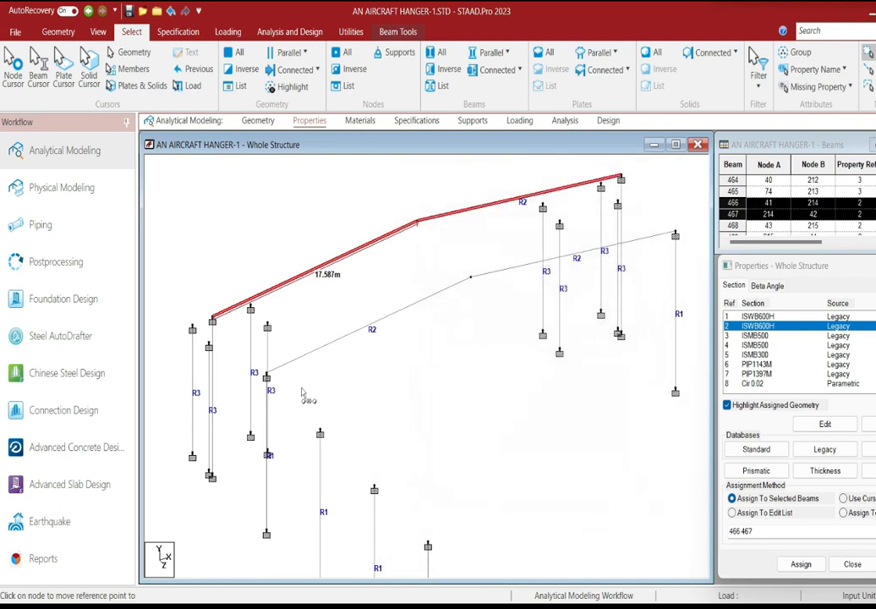
Step: Paste the copied rafter pair onto the main column tops of the remaining four frame lines
click(321, 431)
key(Return)
middle_drag(400, 477, 378, 384)
click(353, 394)
key(Return)
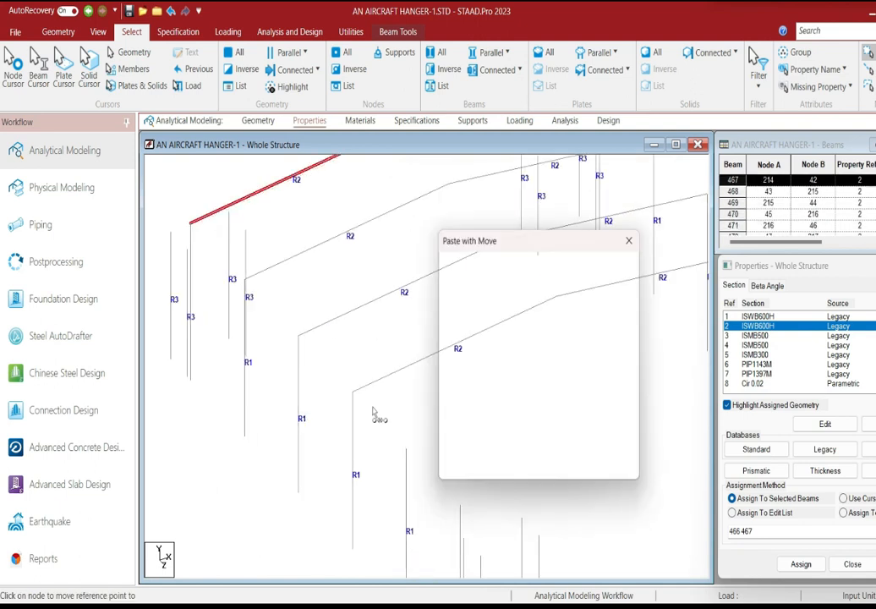
click(407, 451)
key(Return)
middle_drag(420, 441, 486, 445)
click(432, 373)
key(Return)
Step: Check the coordinates of the top node of the short corner column at the lowest X and Z
click(348, 299)
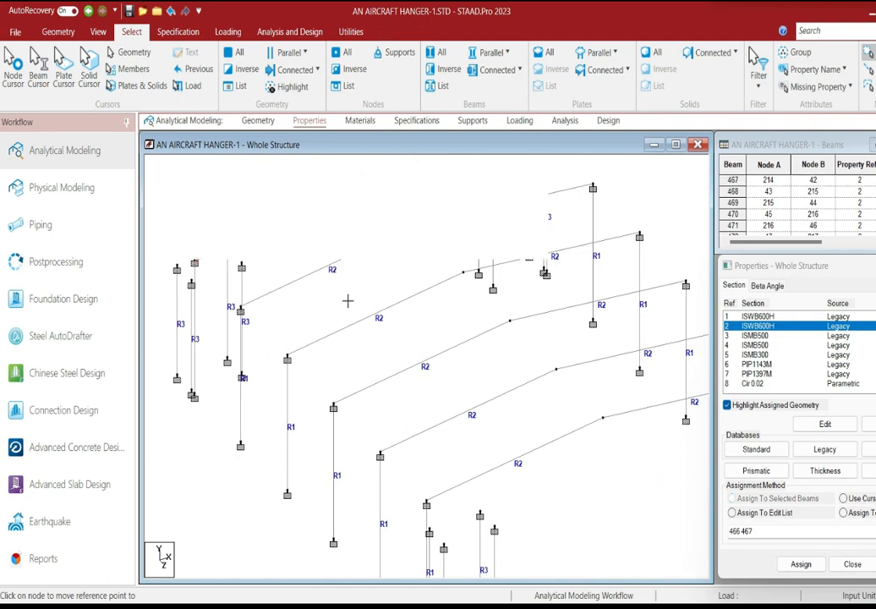
click(351, 32)
click(131, 32)
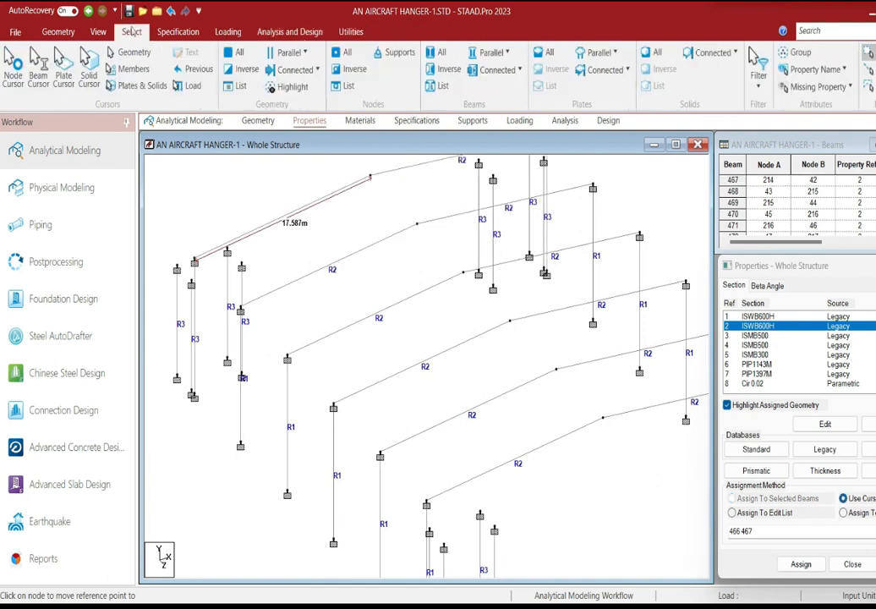
click(12, 72)
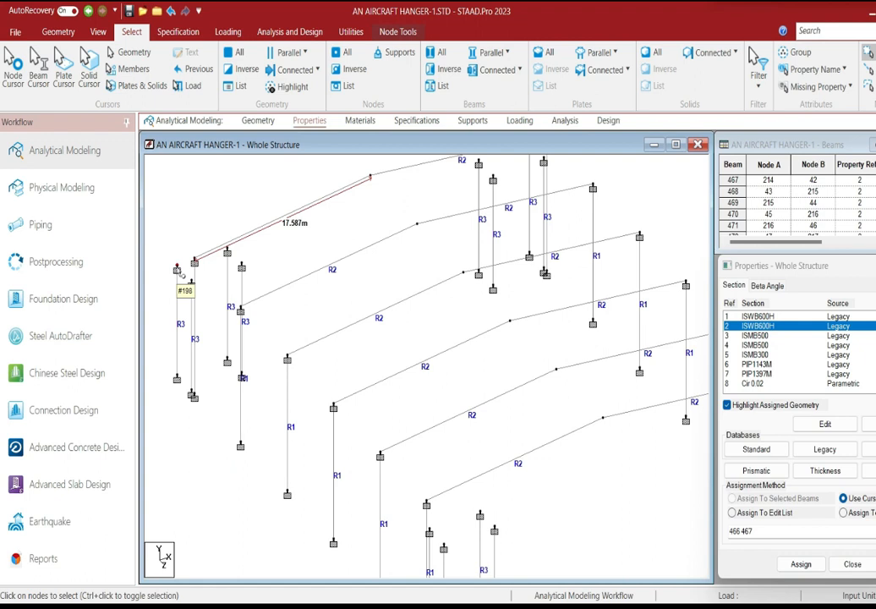
double_click(178, 269)
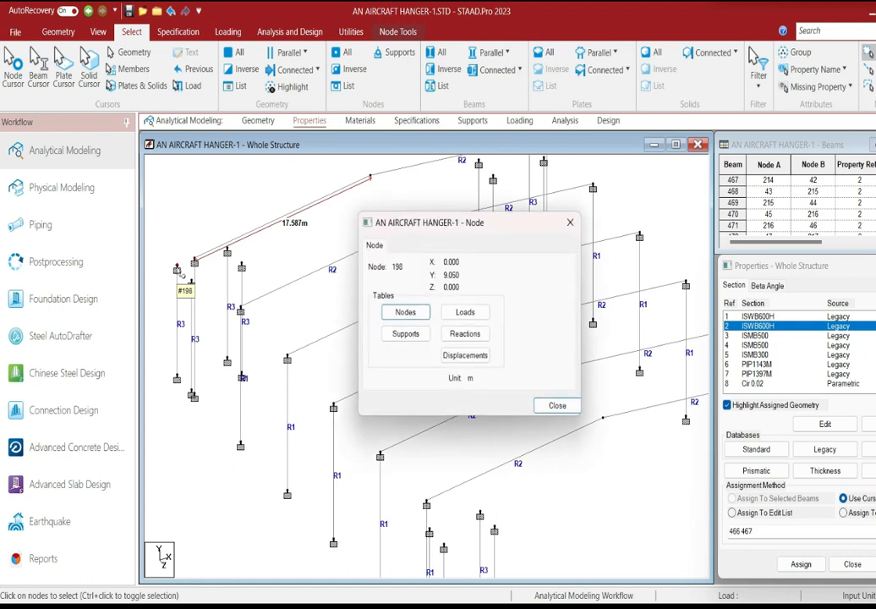
Step: Cut an X-Z plane section through the top node of the short corner column and view it from above
click(570, 222)
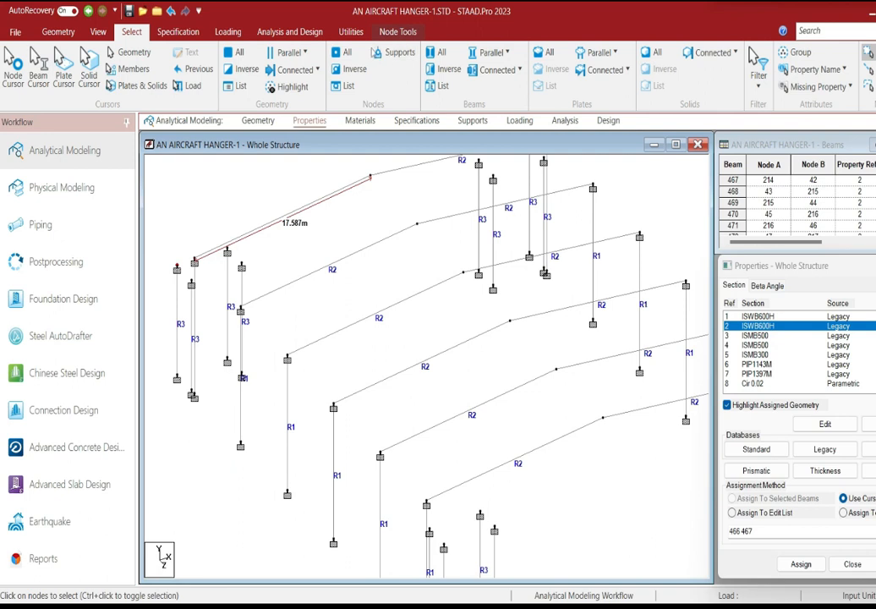
click(351, 31)
click(54, 55)
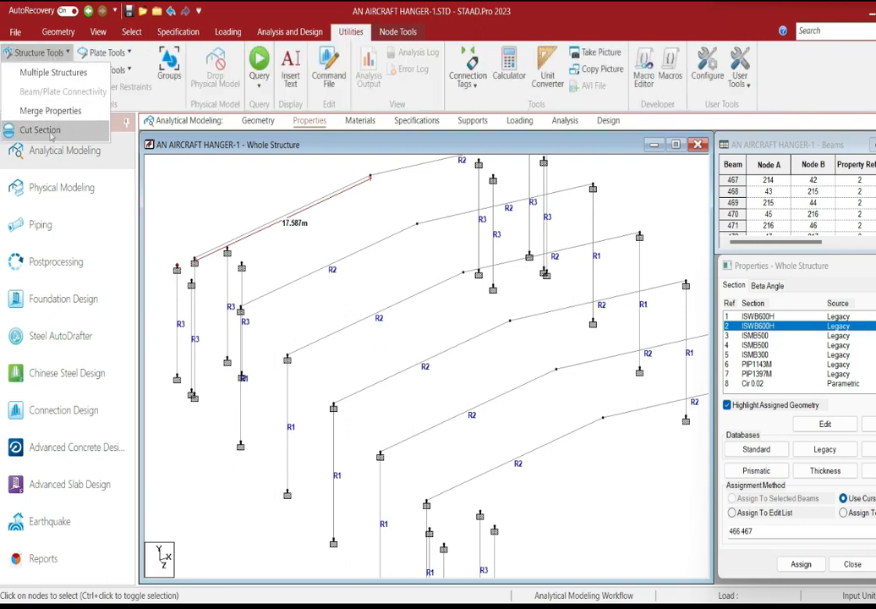
click(39, 130)
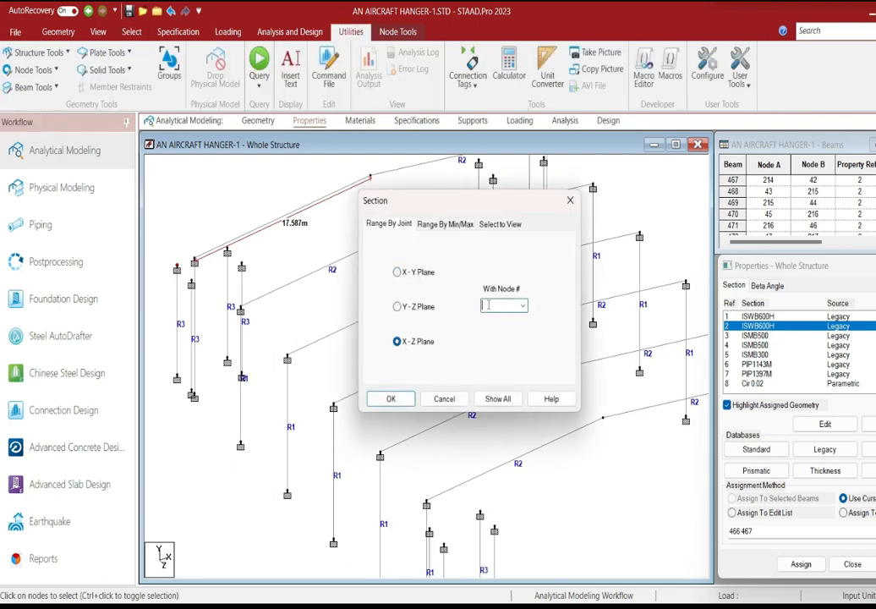
click(408, 397)
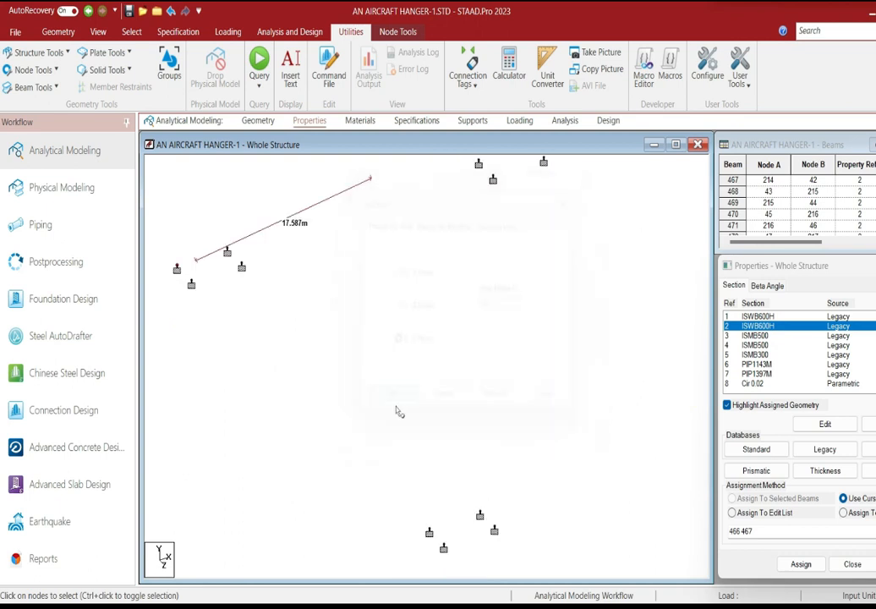
click(132, 32)
click(98, 32)
click(253, 56)
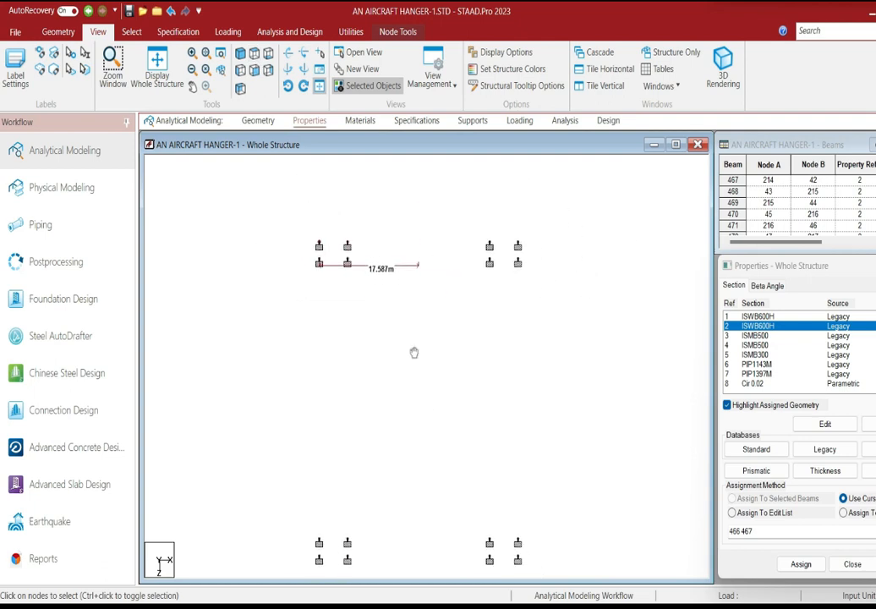
Step: Draw three end-to-end beams connecting the four short column tops along the lowest-Z row
click(58, 31)
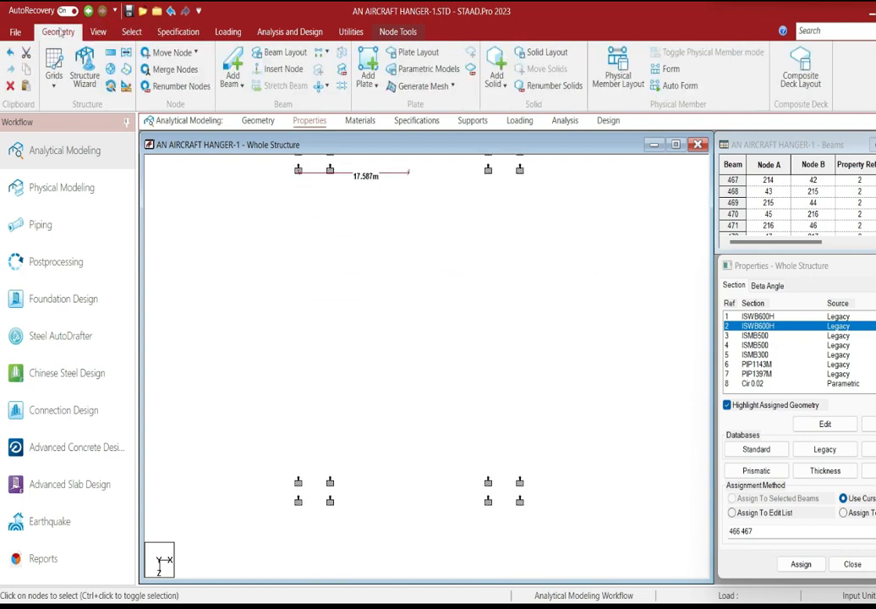
click(232, 64)
drag(250, 276, 280, 277)
drag(474, 278, 472, 277)
drag(253, 251, 258, 252)
drag(468, 257, 483, 251)
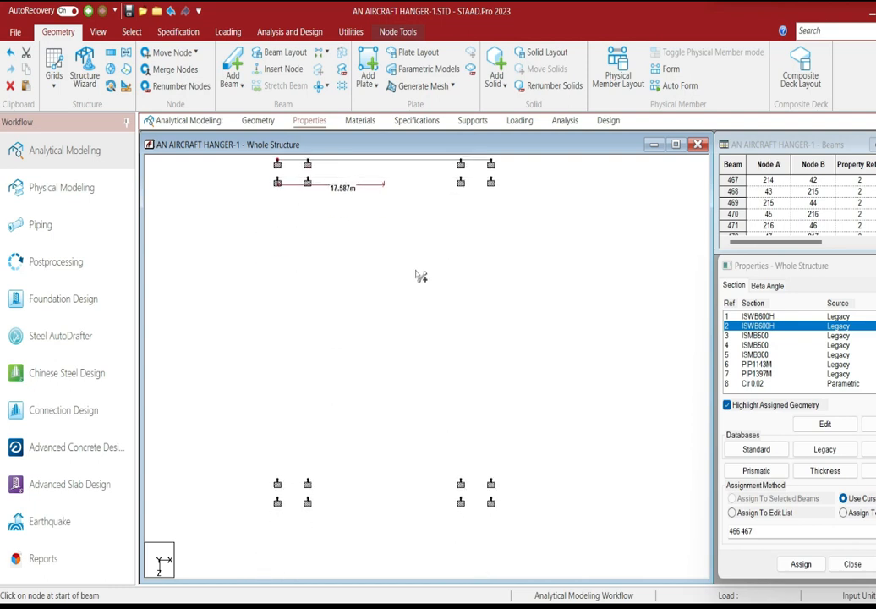
middle_drag(416, 272, 366, 342)
drag(252, 255, 432, 257)
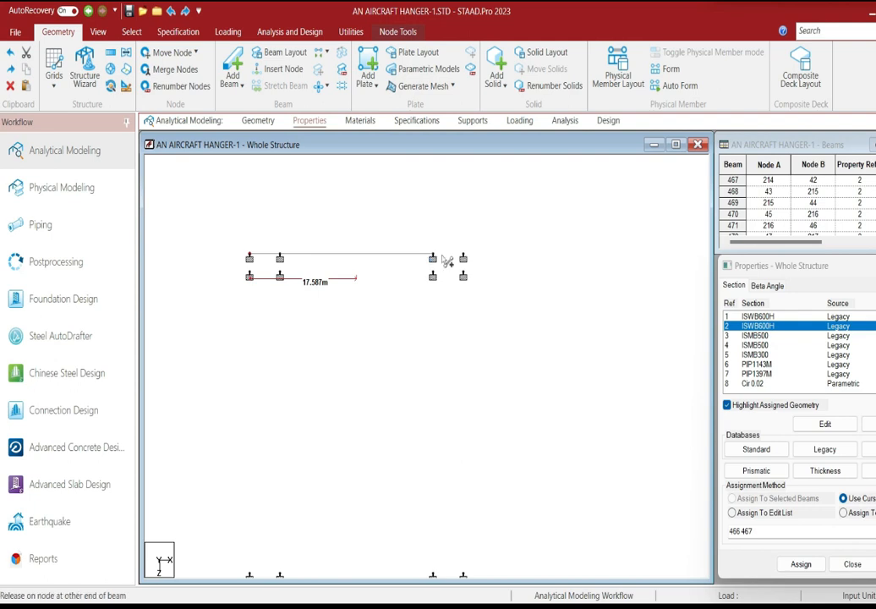
Step: Assign the second ISMB500 section (reference 4) to the three beams of the lowest-Z row
click(760, 345)
middle_drag(573, 348, 566, 351)
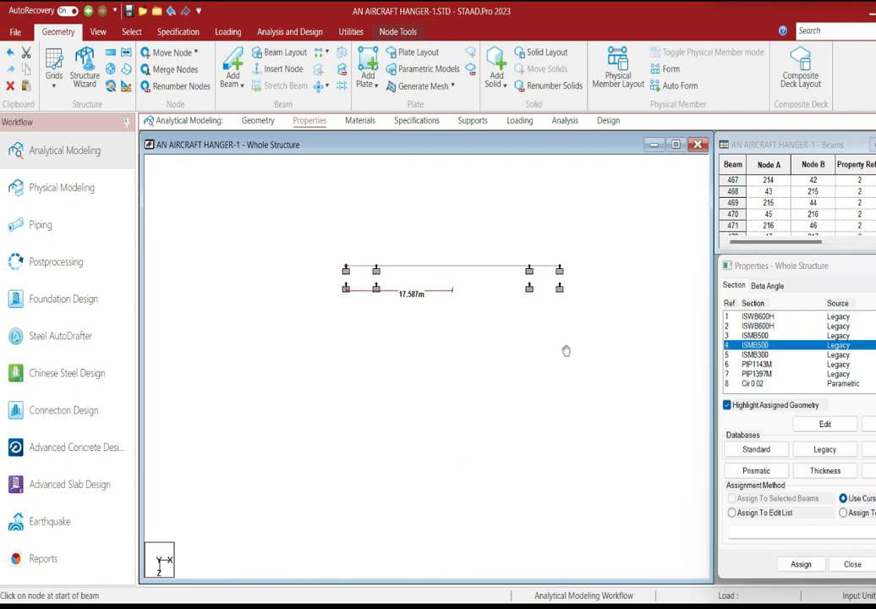
middle_drag(523, 326, 502, 335)
click(359, 278)
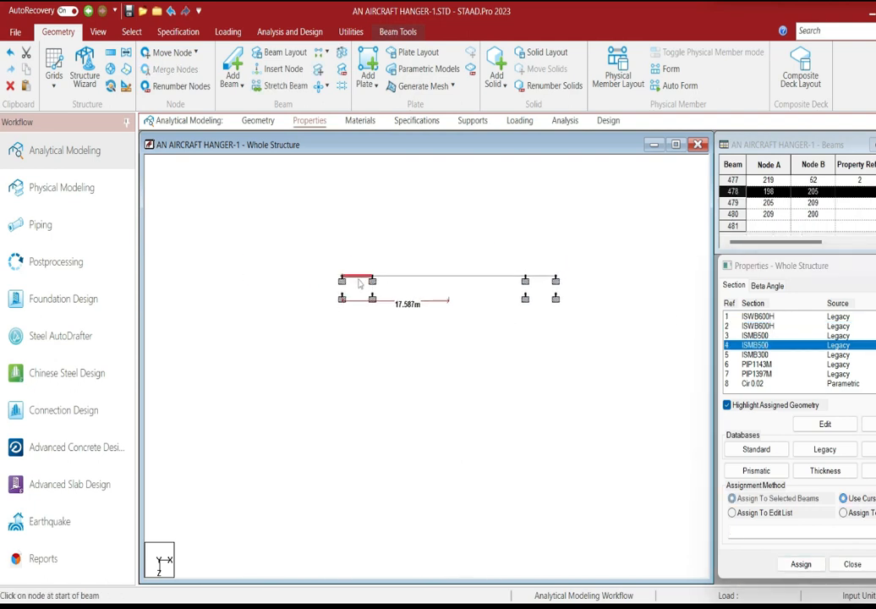
ctrl+click(423, 278)
ctrl+click(538, 278)
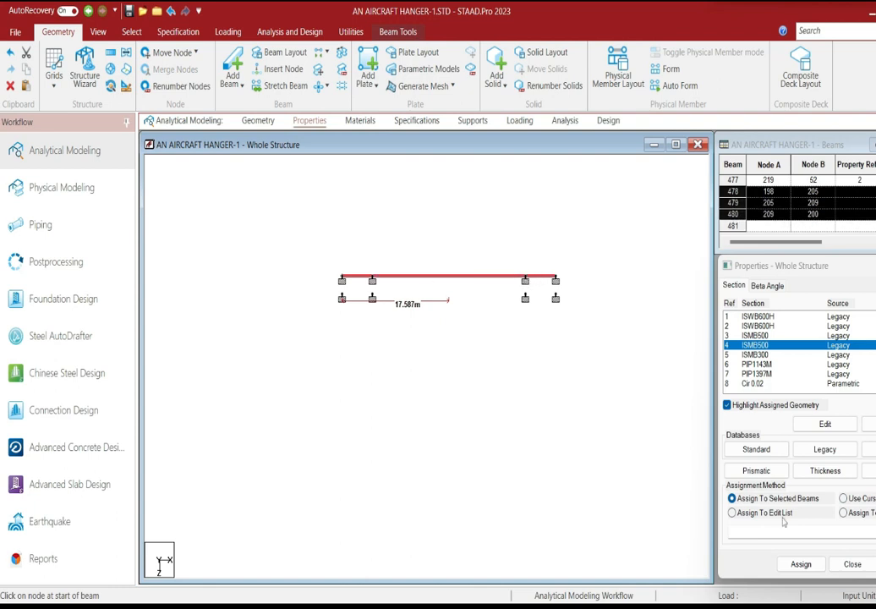
click(800, 564)
click(847, 464)
Step: Copy the three ISMB500 beams and paste them by reference point onto the adjacent row of column tops
right_click(427, 197)
click(428, 203)
right_click(427, 202)
click(448, 215)
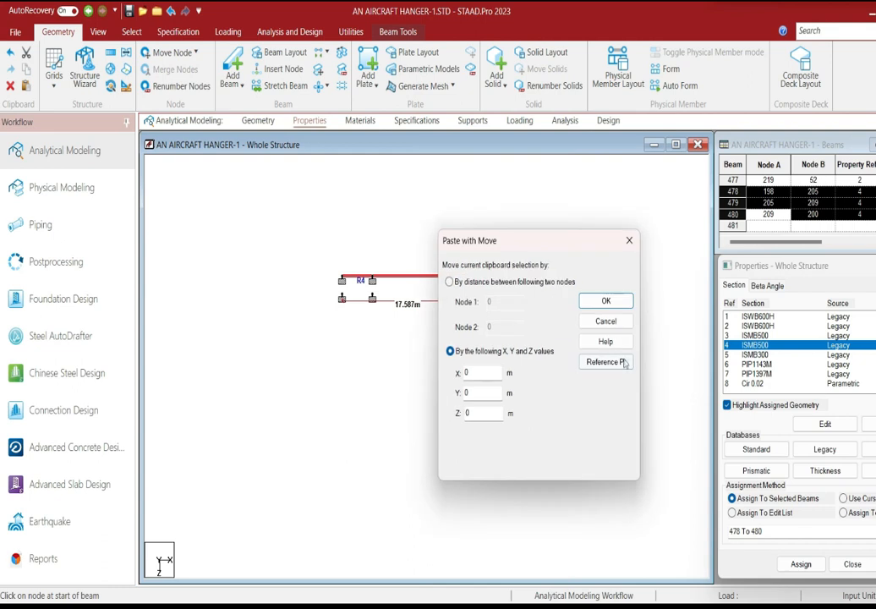
click(602, 362)
click(646, 214)
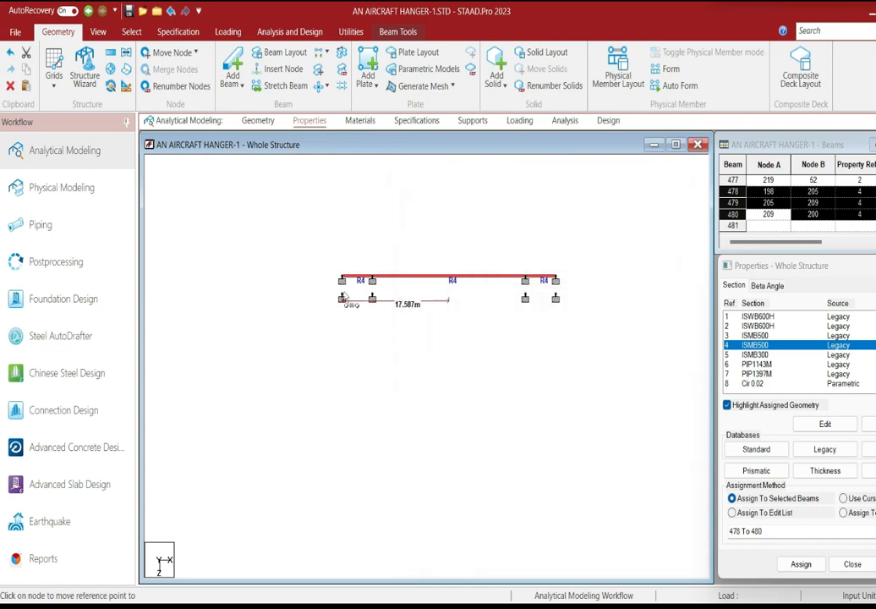
click(342, 296)
click(606, 298)
Step: Paste the copied three-beam line onto both column-top rows at the high-Z end, then end pasting
click(327, 510)
key(Return)
click(326, 527)
key(Return)
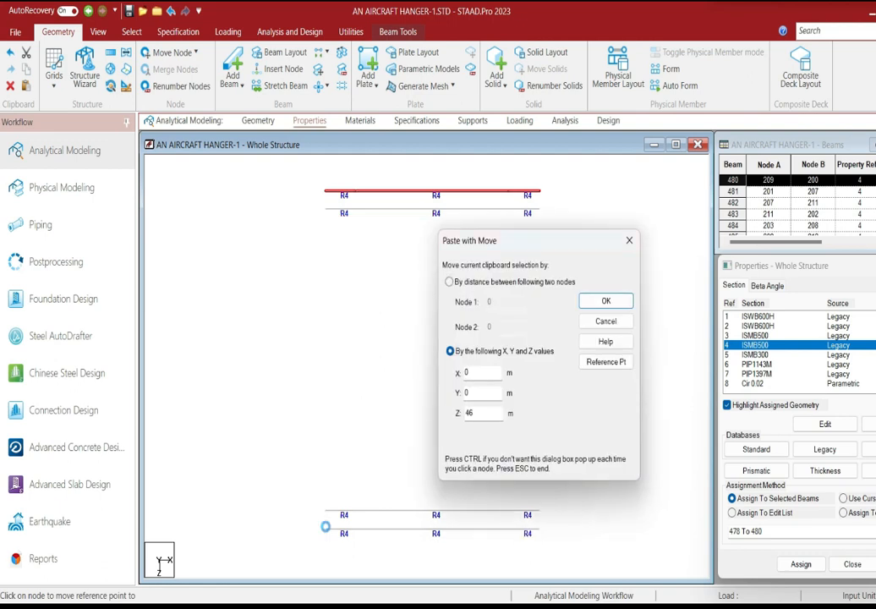
key(Return)
middle_drag(409, 430, 410, 438)
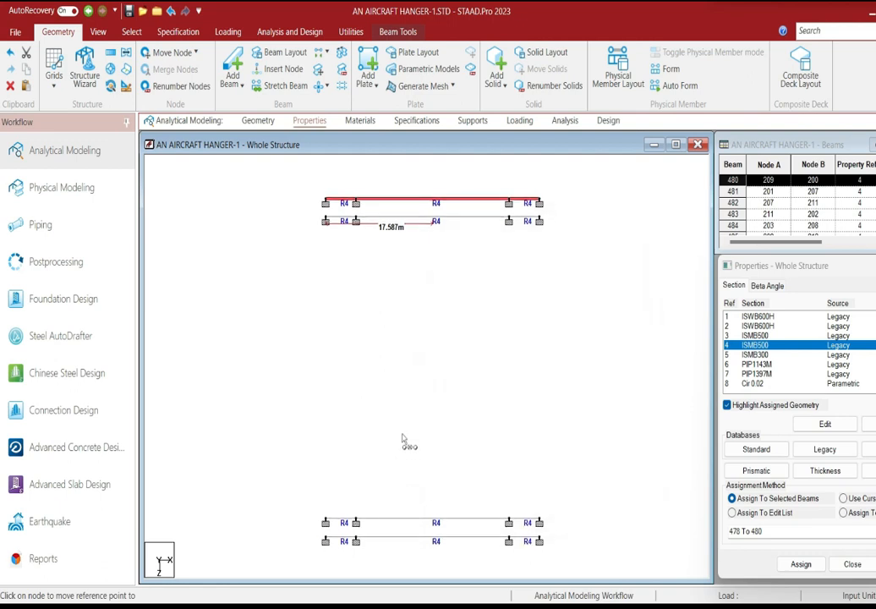
click(404, 416)
Step: Draw four Z-direction cross beams connecting the facing column tops of the two lowest-Z rows
scroll(406, 409, up, 2)
scroll(406, 409, down, 3)
click(233, 75)
scroll(338, 245, up, 1)
drag(311, 269, 347, 269)
drag(520, 251, 526, 265)
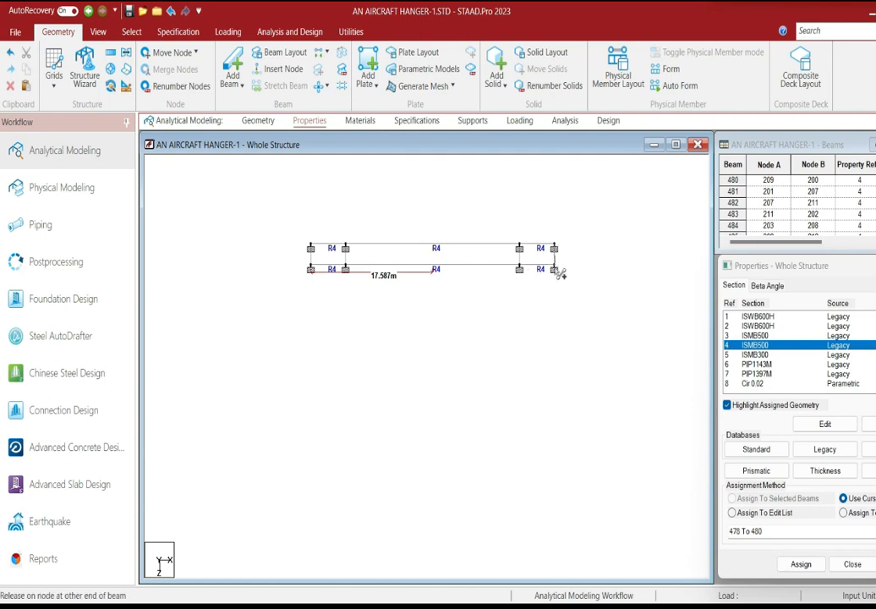
middle_drag(552, 316, 547, 342)
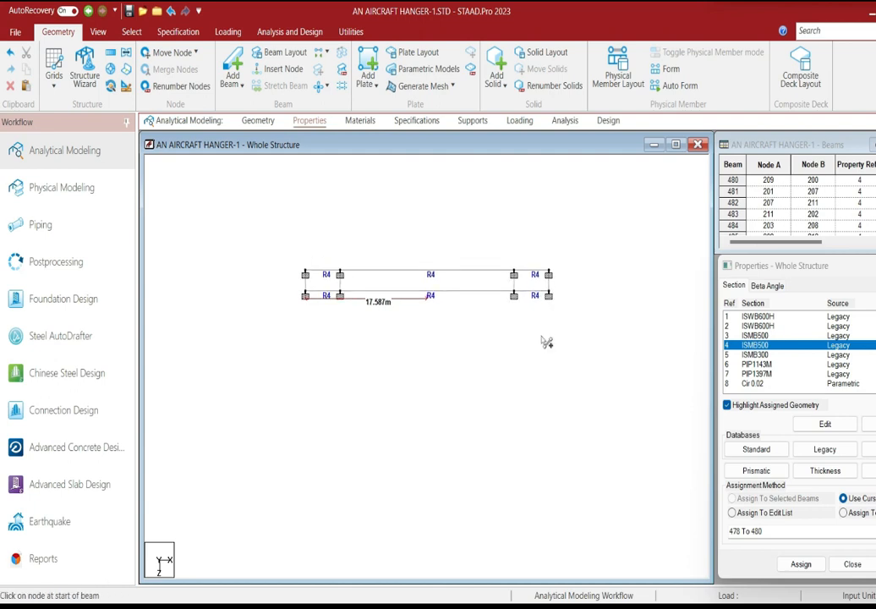
Step: Assign the ISMB300 section to the four cross beams between the two lowest-Z rows
click(756, 354)
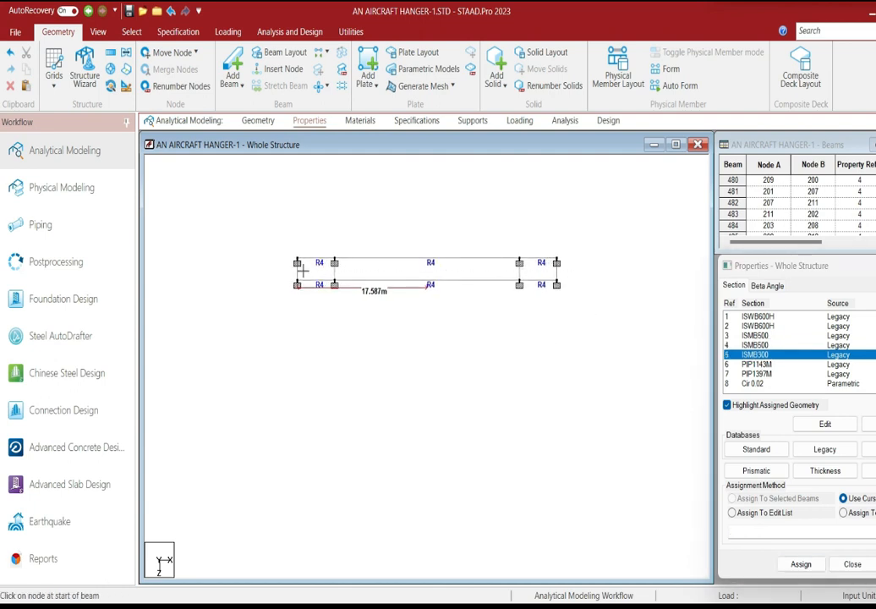
click(801, 564)
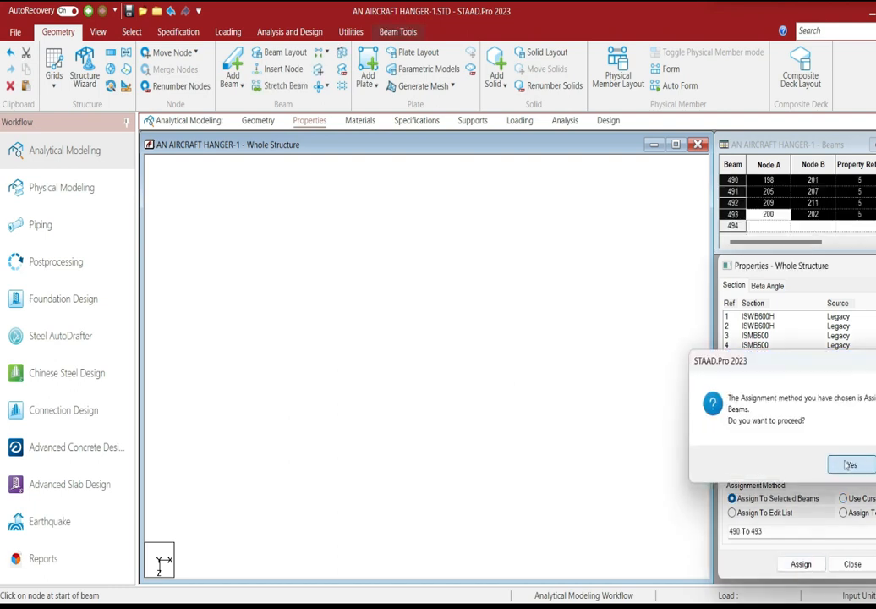
click(851, 462)
Step: Create two member release specifications, one releasing MY and MZ at the start and one releasing MY and MZ at the end
click(182, 34)
click(299, 86)
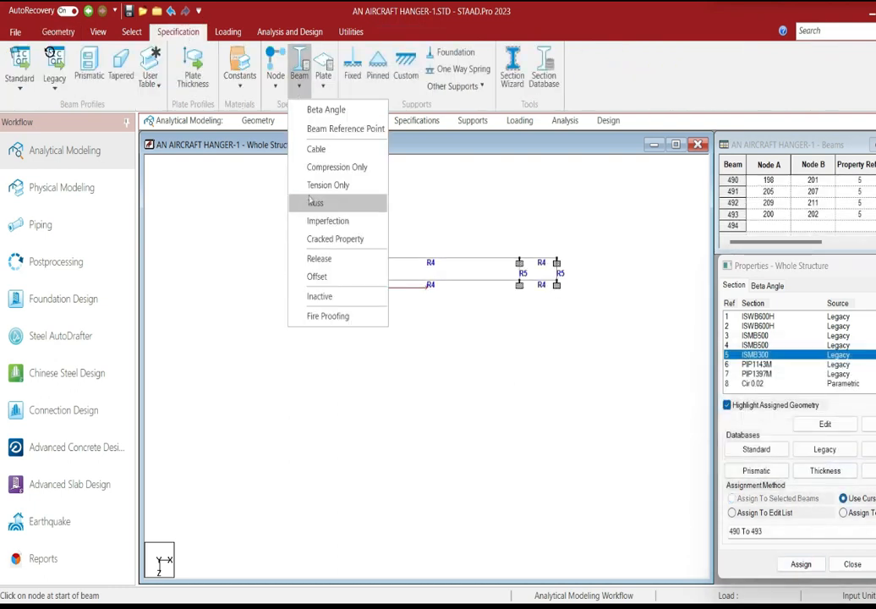
click(309, 258)
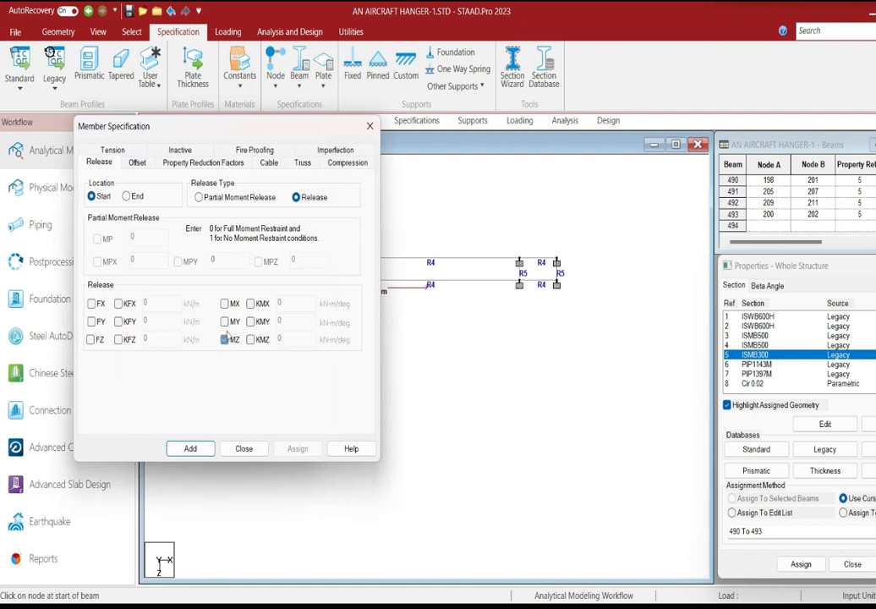
click(201, 450)
click(300, 85)
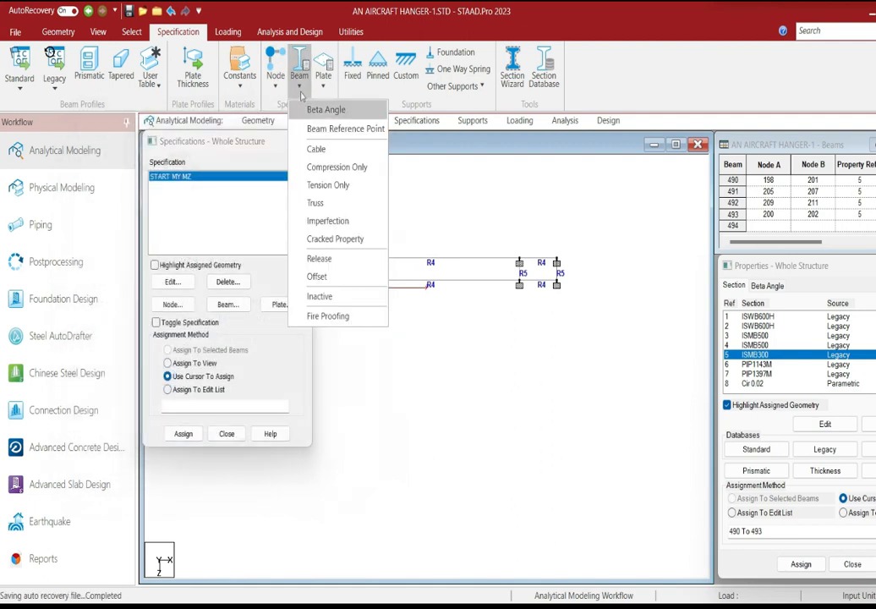
click(309, 257)
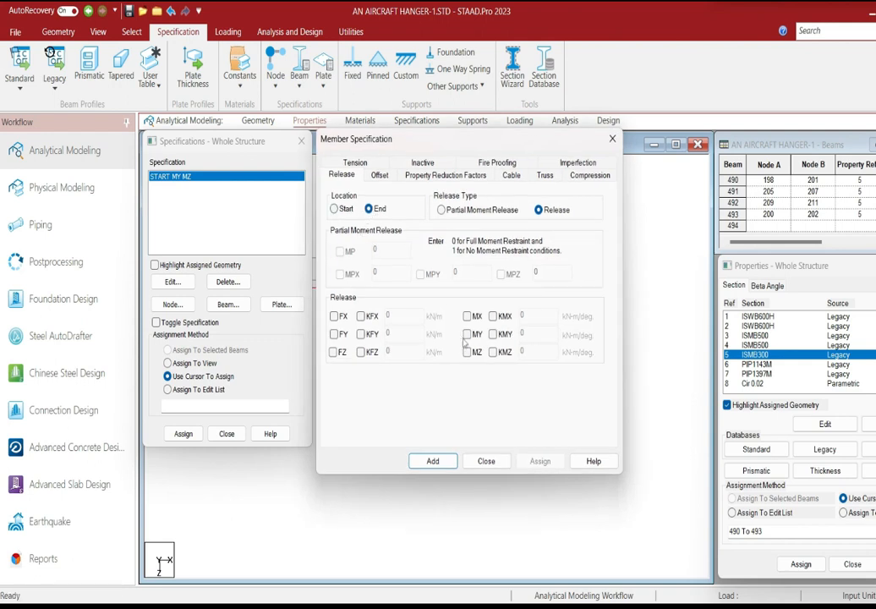
click(448, 464)
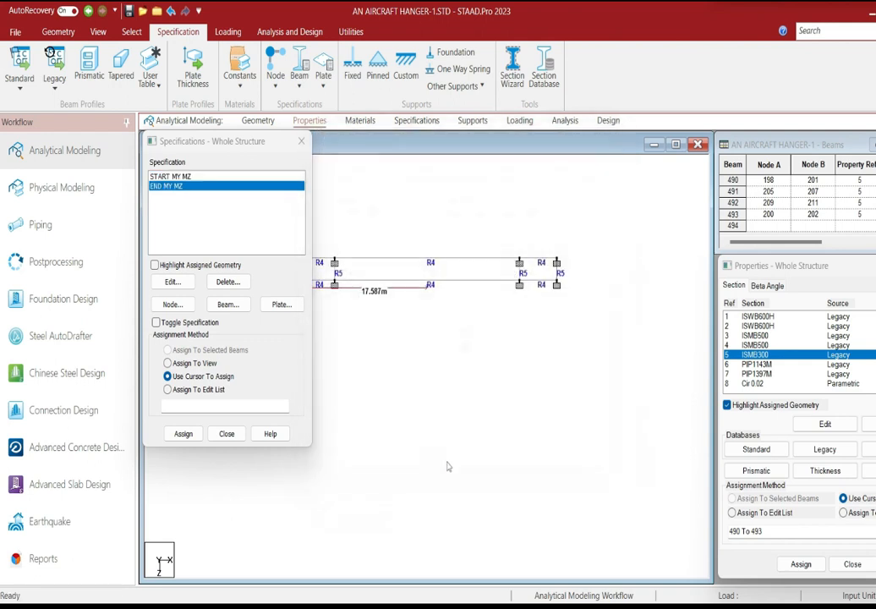
Step: Assign the END MY MZ and START MY MZ releases to all four ISMB300 cross beams
click(744, 356)
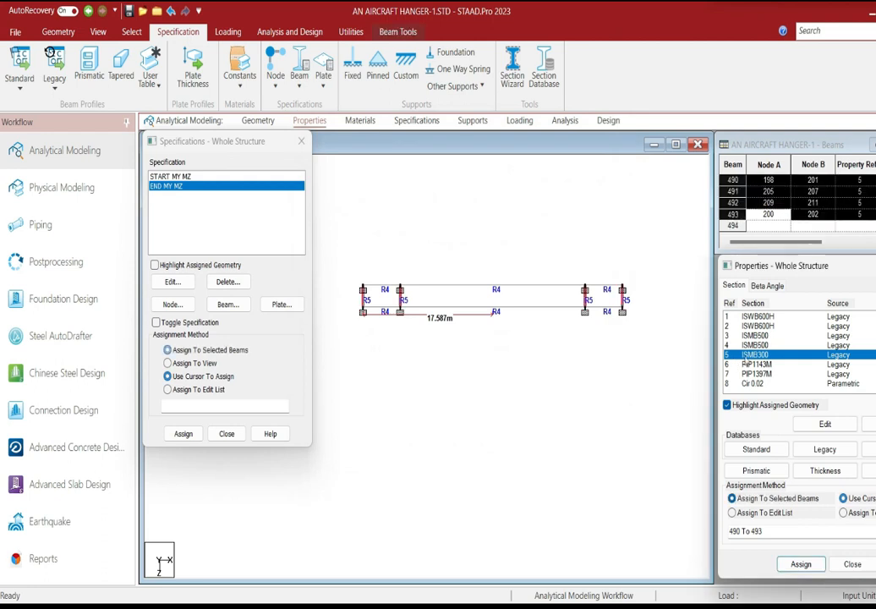
click(182, 433)
click(263, 336)
click(189, 177)
click(182, 433)
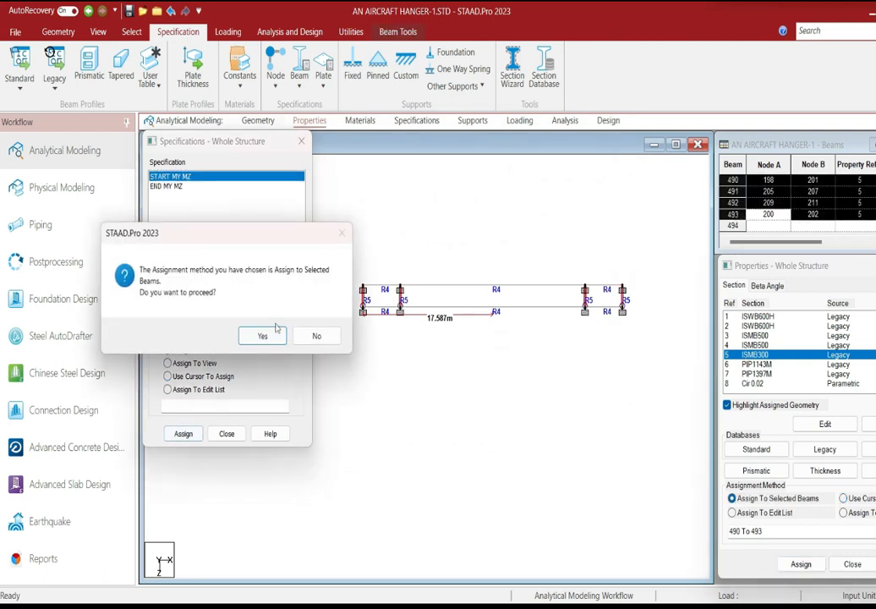
click(262, 336)
click(301, 142)
click(461, 360)
scroll(460, 361, up, 1)
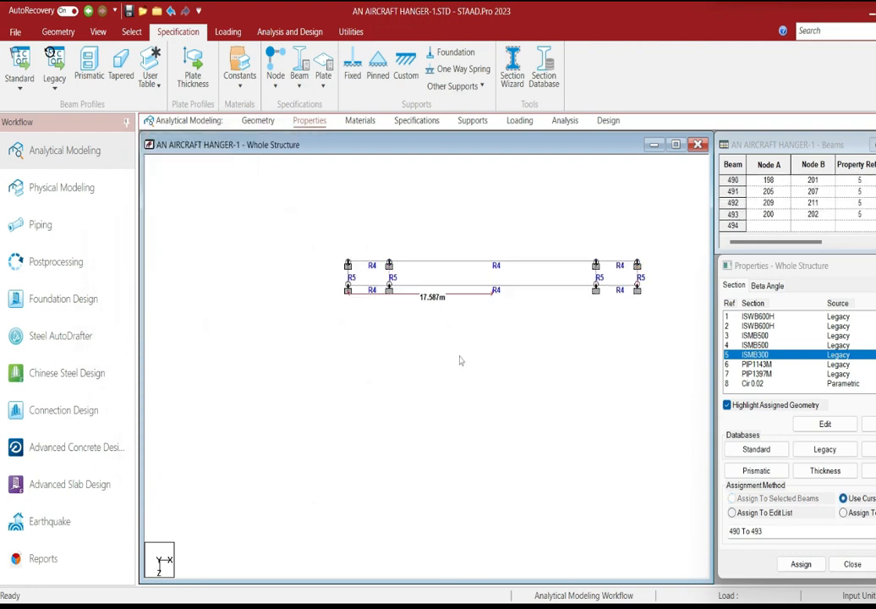
click(475, 287)
ctrl+click(480, 262)
middle_drag(489, 274, 465, 298)
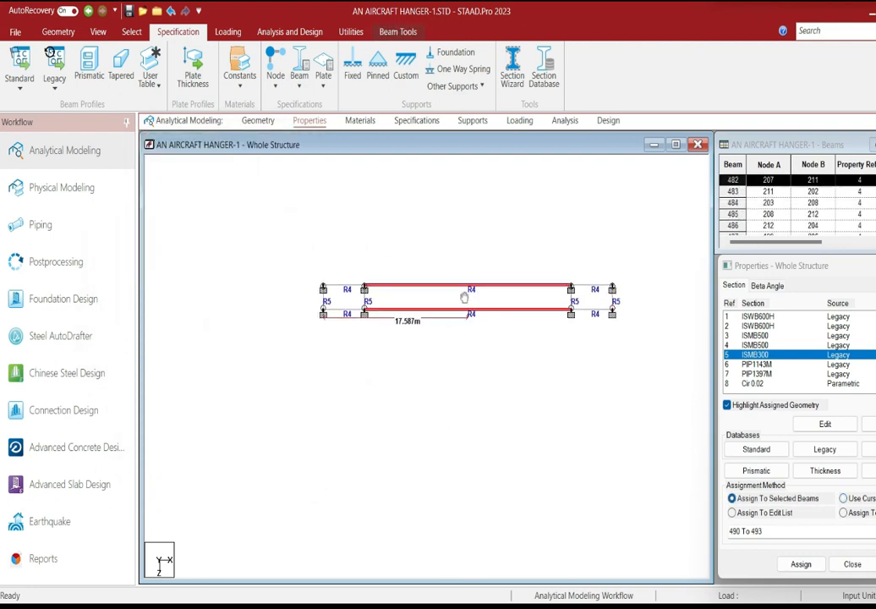
right_click(427, 201)
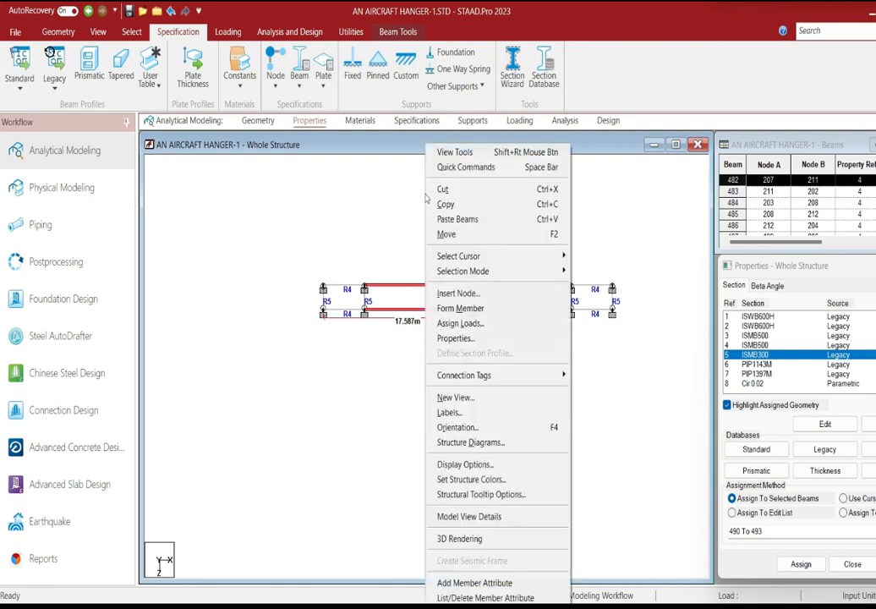
click(377, 224)
scroll(380, 222, down, 2)
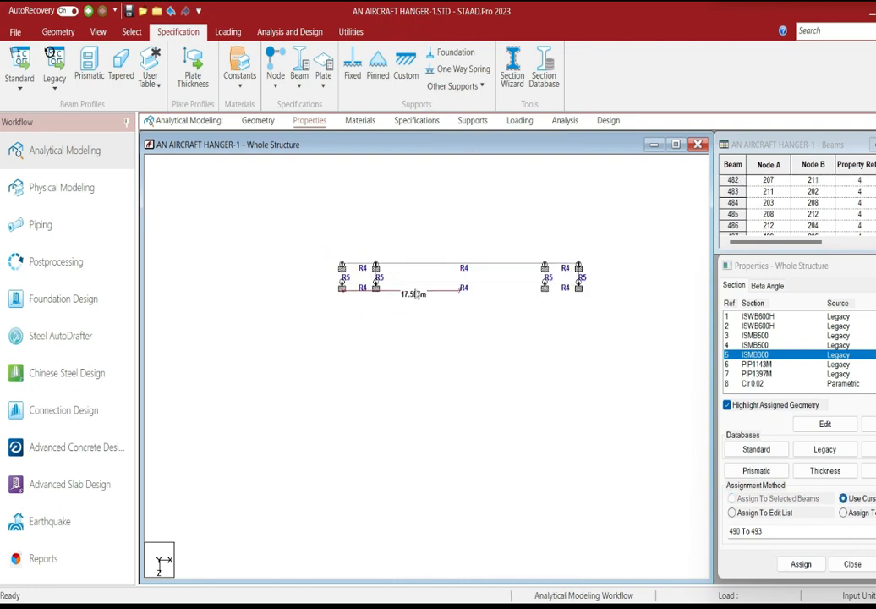
Step: Divide the long middle beams of both lowest-Z rows by inserting 4 equally spaced nodes in each
click(435, 268)
ctrl+click(434, 288)
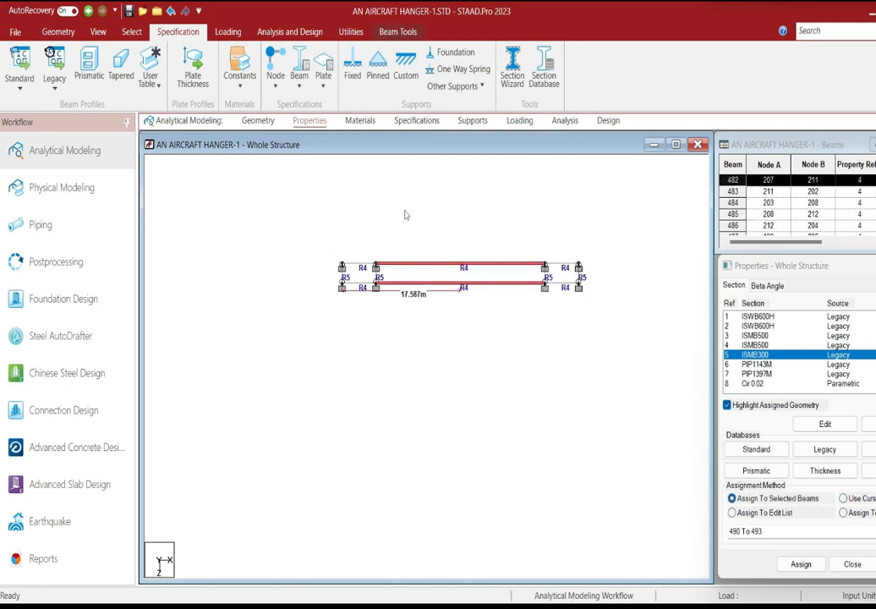
right_click(404, 211)
click(427, 293)
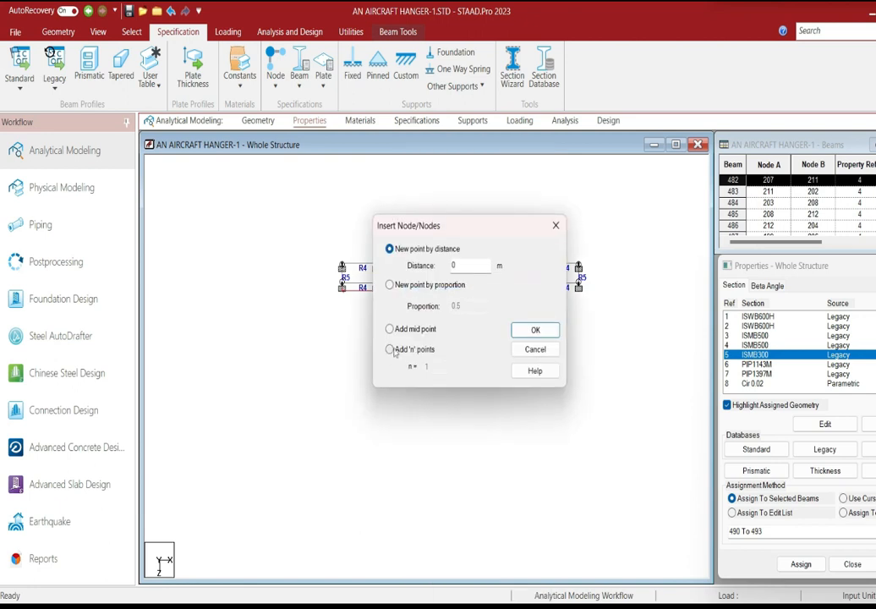
click(391, 349)
text(4)
click(532, 330)
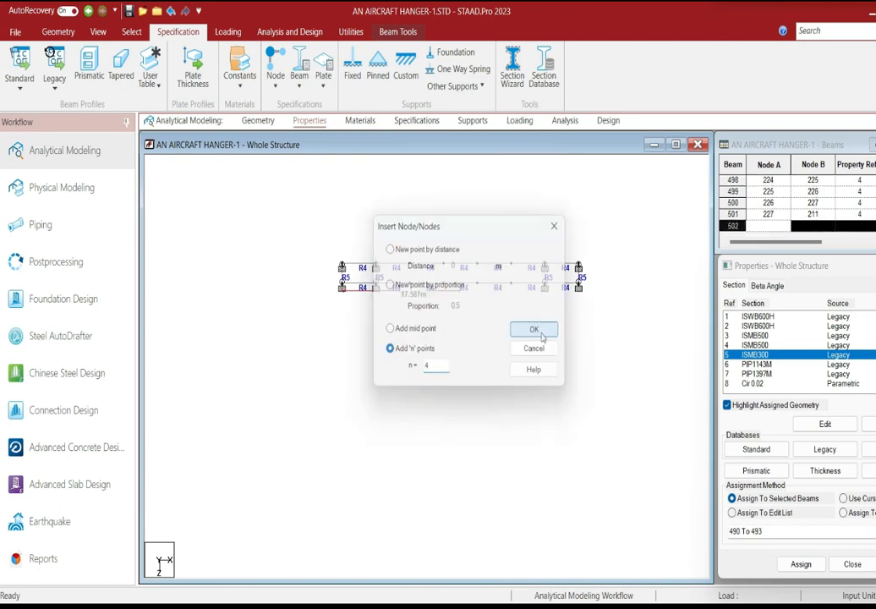
Step: Measure the node-to-node distance from the second column to the first inserted node on the lowest-Z row
middle_drag(480, 343, 443, 425)
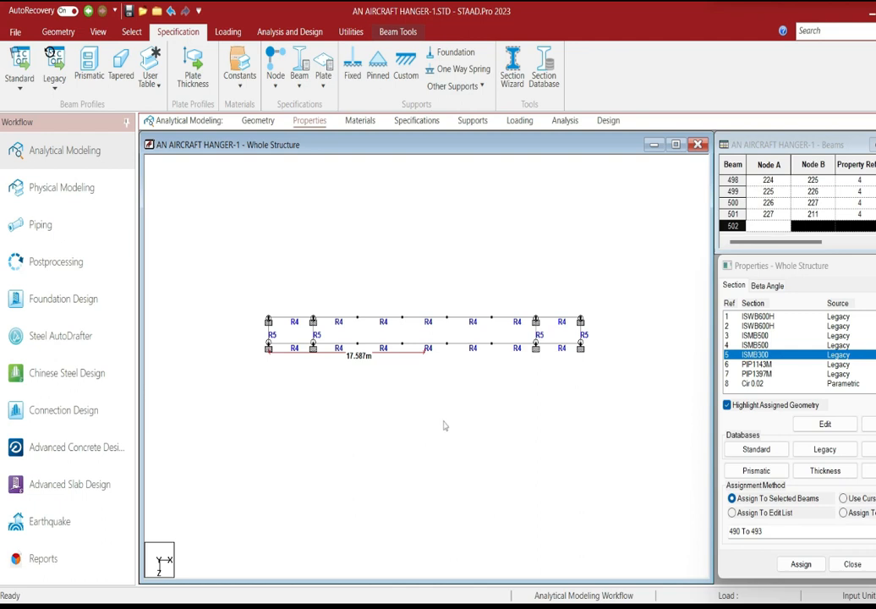
click(397, 31)
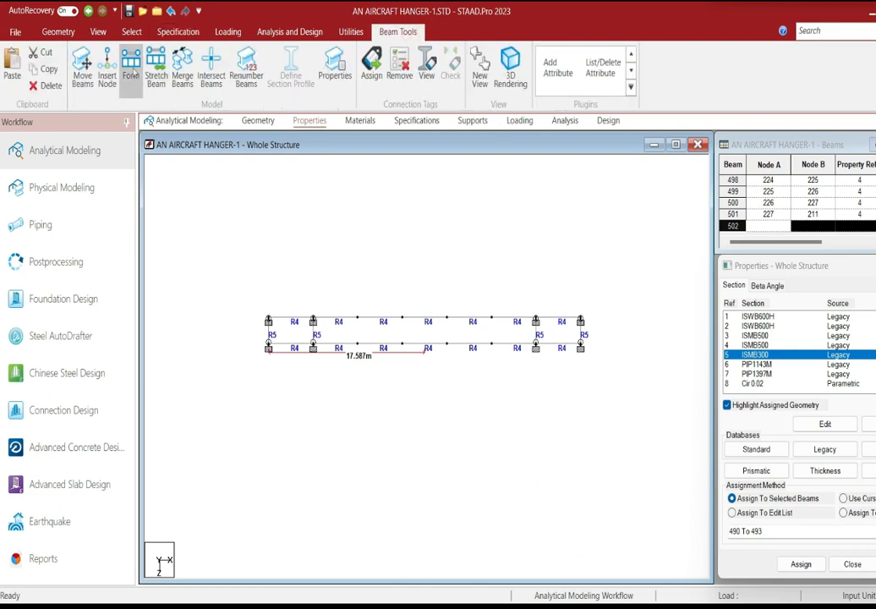
scroll(274, 34, up, 1)
click(32, 70)
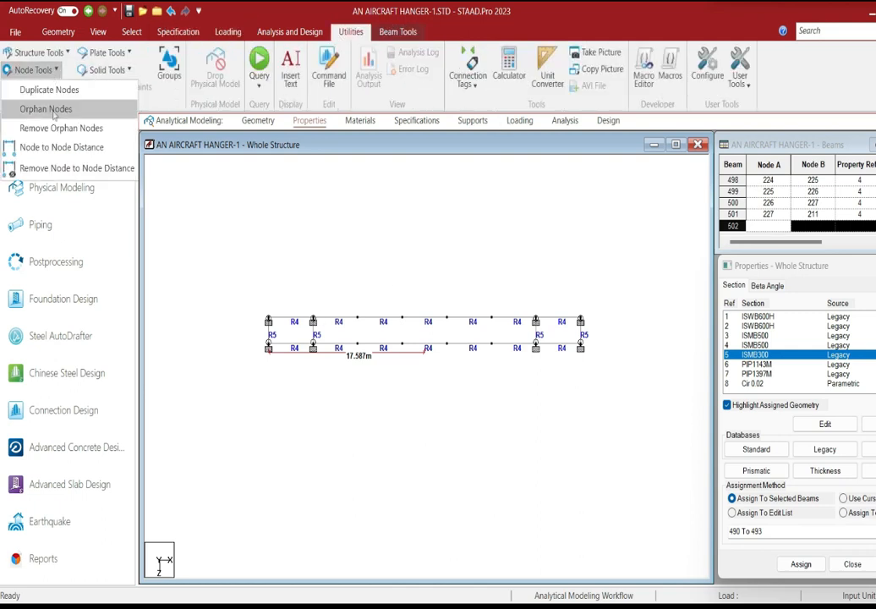
click(55, 148)
scroll(360, 373, up, 3)
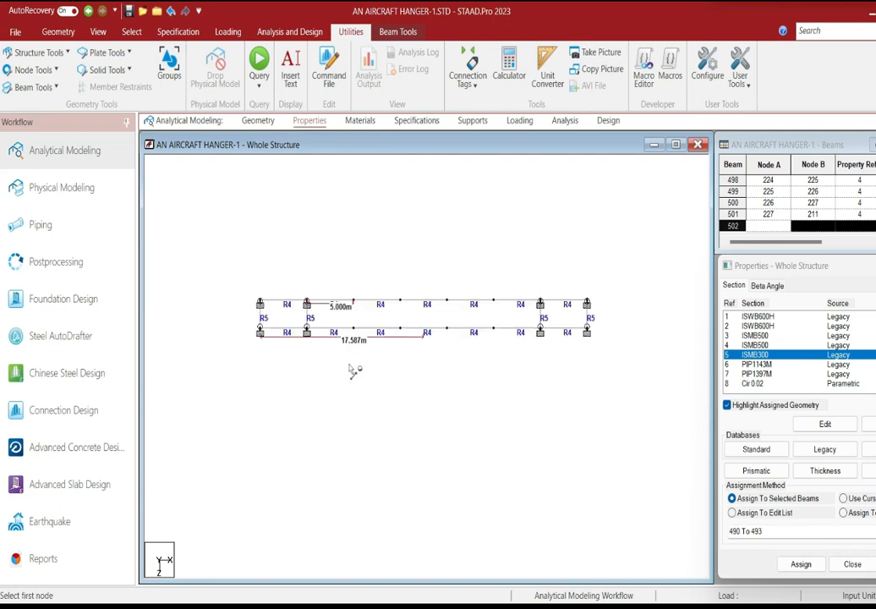
Step: Copy the ISMB300 cross beam at the second column line to the four inserted node positions, using a node as paste reference point
right_click(315, 255)
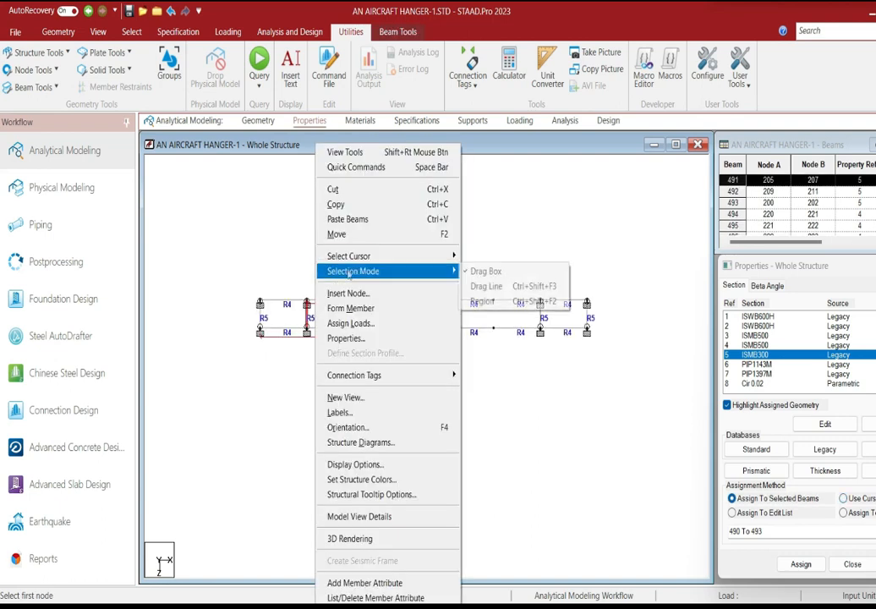
click(355, 206)
right_click(349, 212)
click(380, 219)
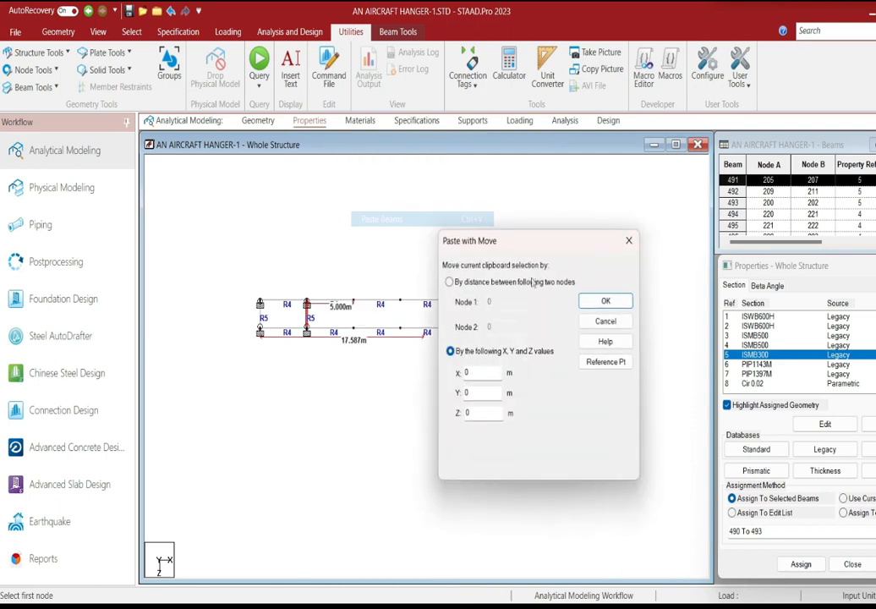
click(592, 364)
click(632, 213)
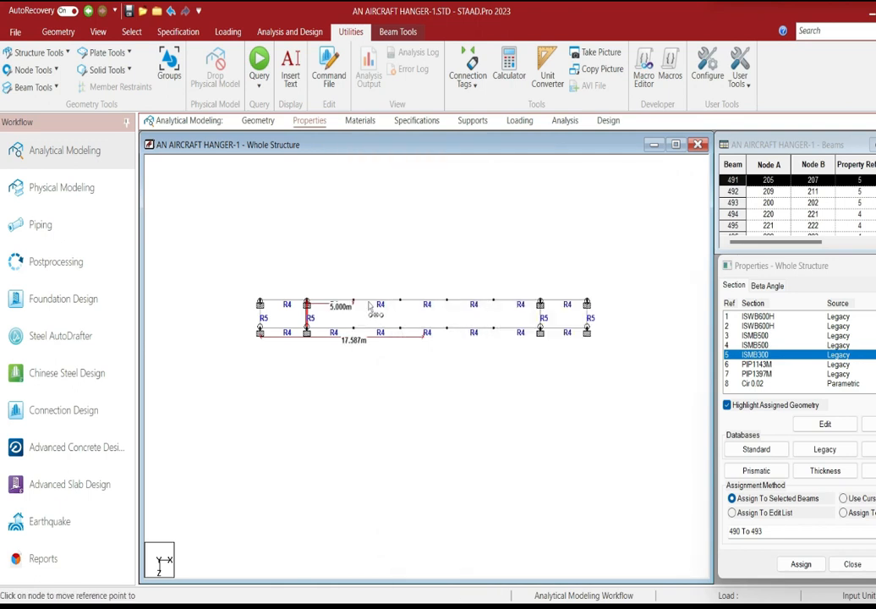
click(355, 305)
key(Return)
click(404, 303)
key(Return)
click(448, 303)
key(Return)
click(494, 304)
key(Return)
Step: Assign No support to the eight intermediate nodes inserted between the columns of the two lowest-Z rows
click(473, 120)
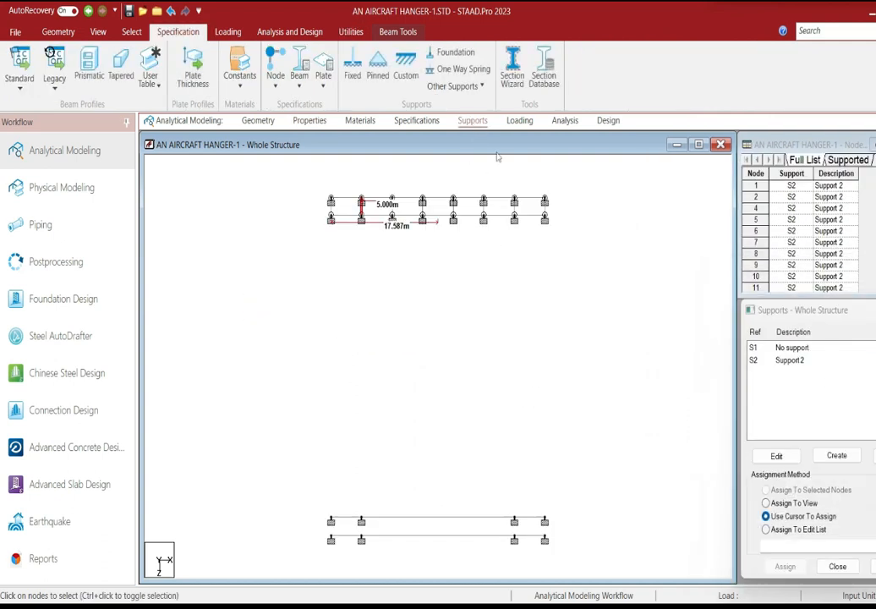
click(786, 360)
click(773, 348)
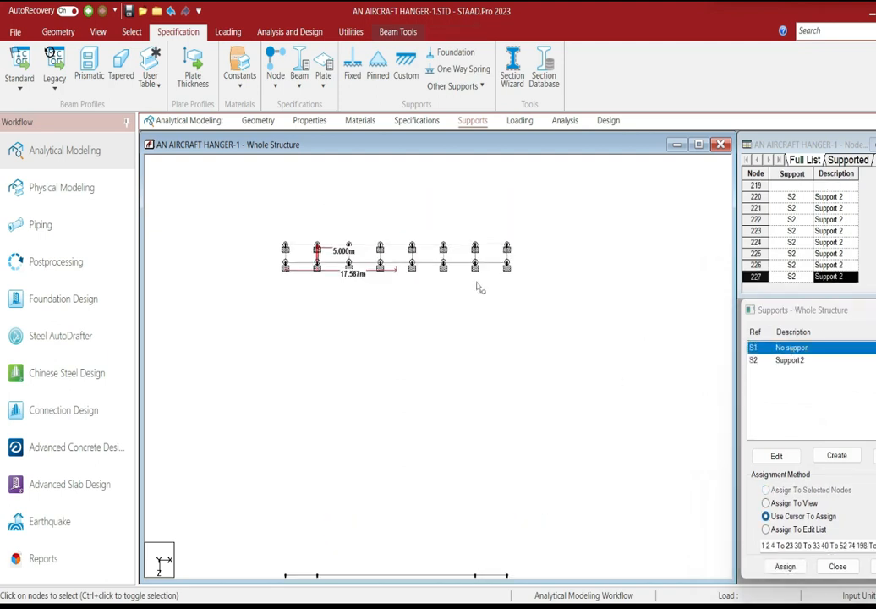
drag(444, 288, 457, 300)
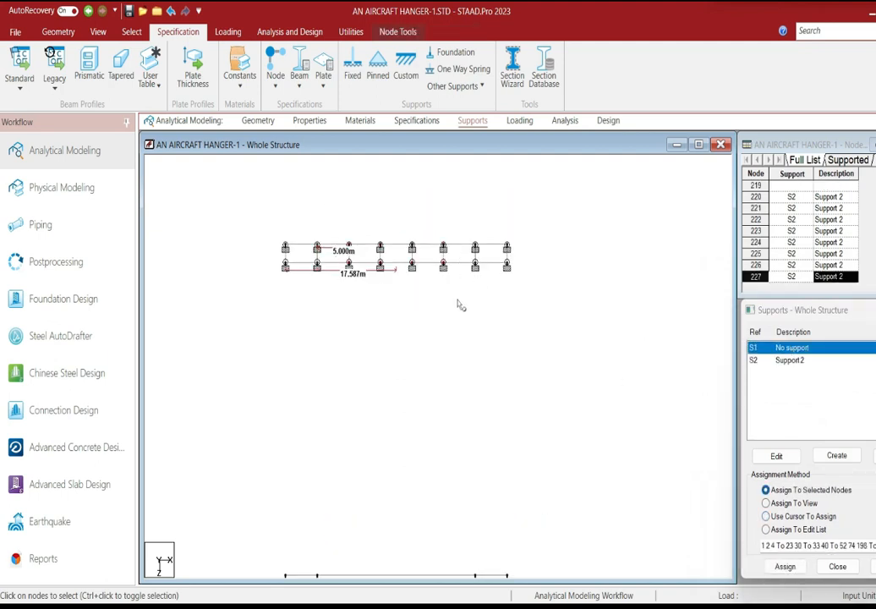
click(784, 566)
click(849, 484)
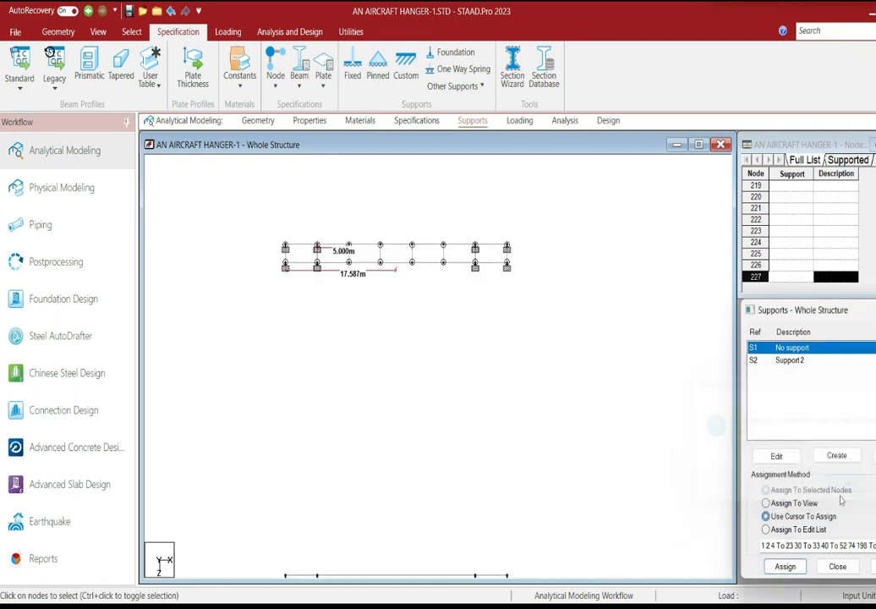
Step: Copy all ISMB300 cross beams 43.5 m along Z to the opposite pair of column rows, using a reference node
click(309, 120)
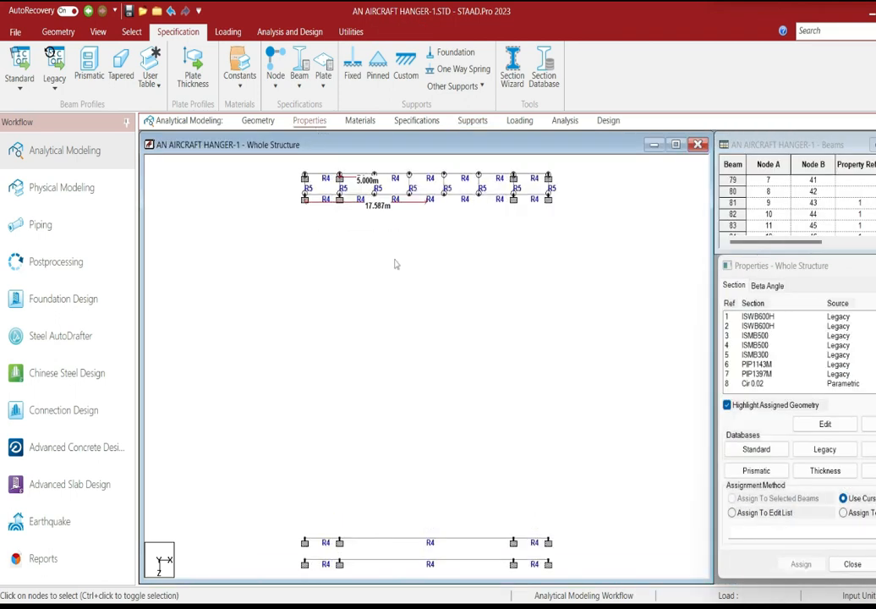
click(755, 354)
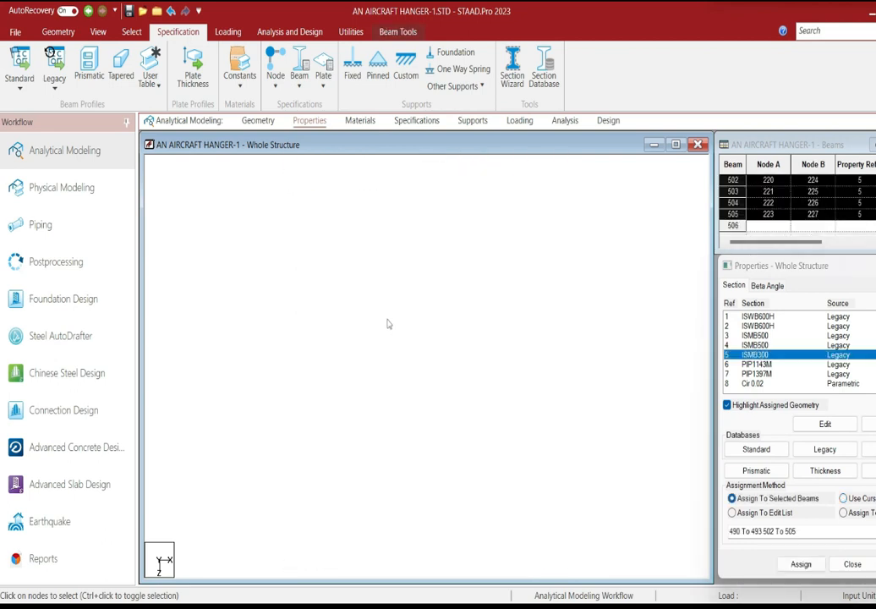
middle_drag(386, 413, 405, 487)
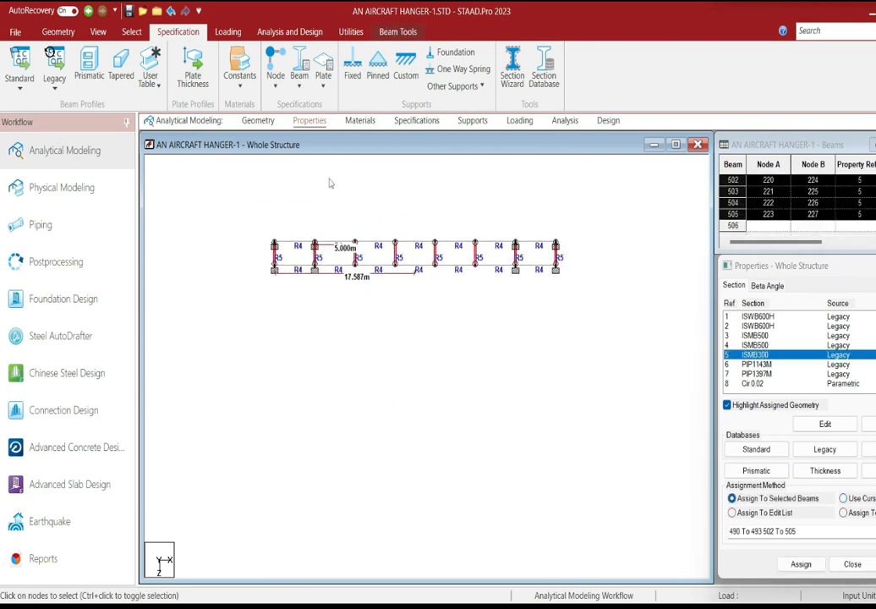
right_click(331, 183)
click(351, 202)
right_click(331, 183)
click(355, 217)
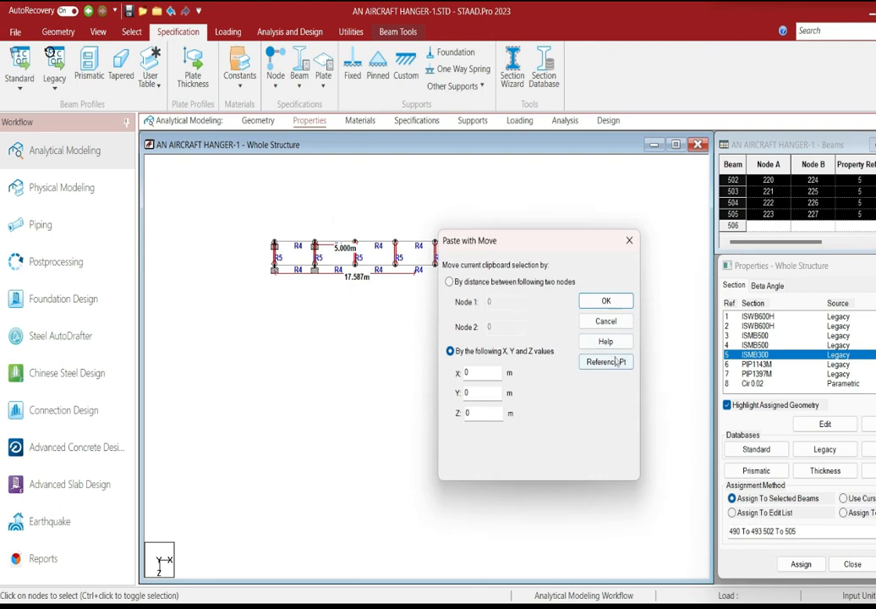
click(616, 362)
click(647, 211)
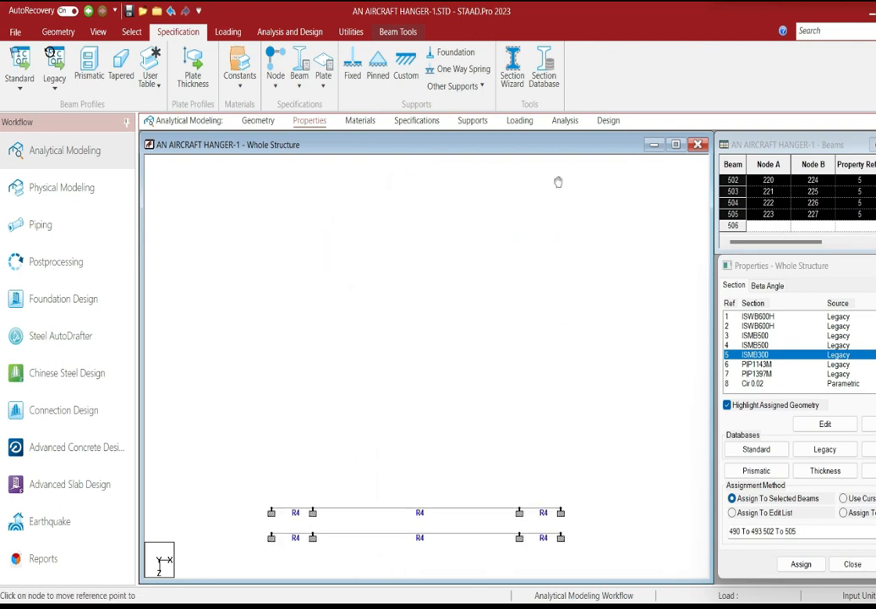
click(272, 511)
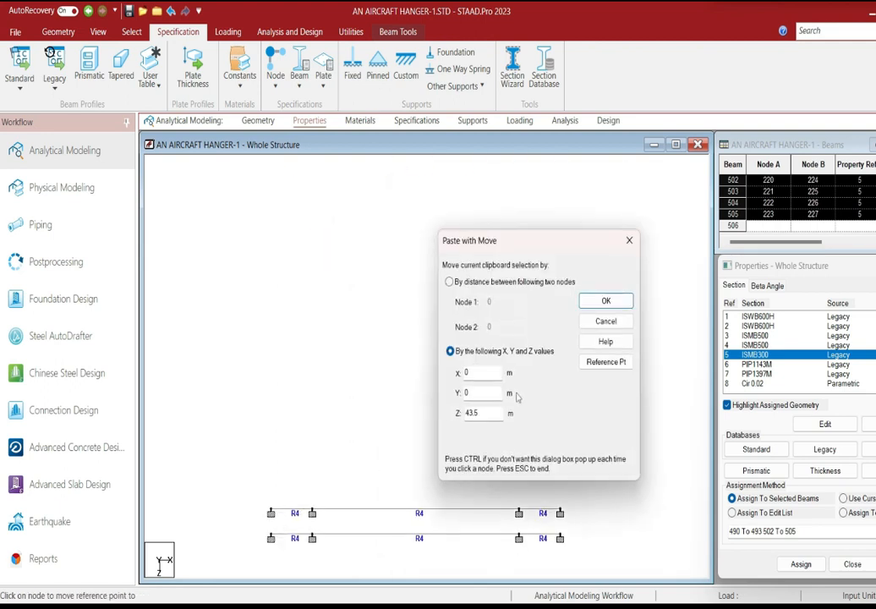
click(626, 300)
scroll(426, 389, up, 1)
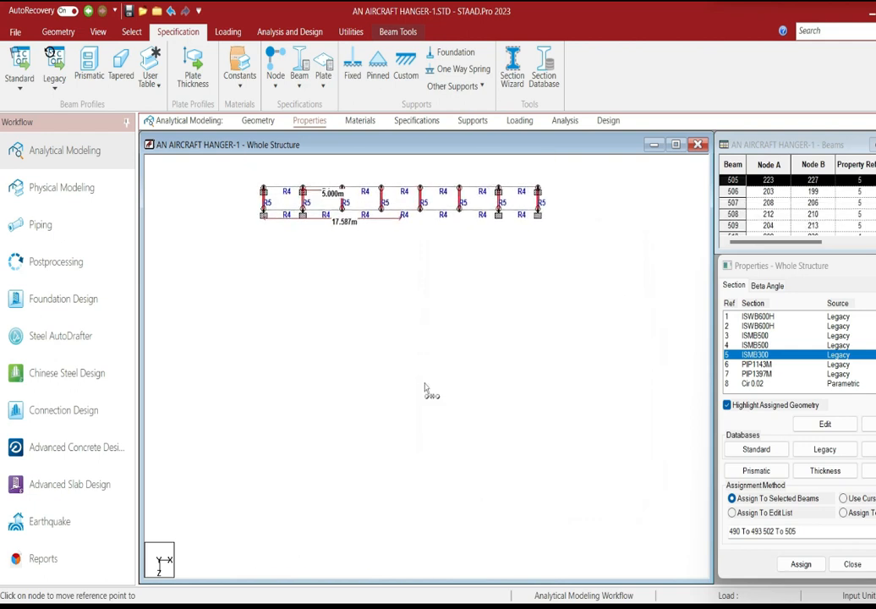
click(425, 387)
scroll(425, 387, up, 1)
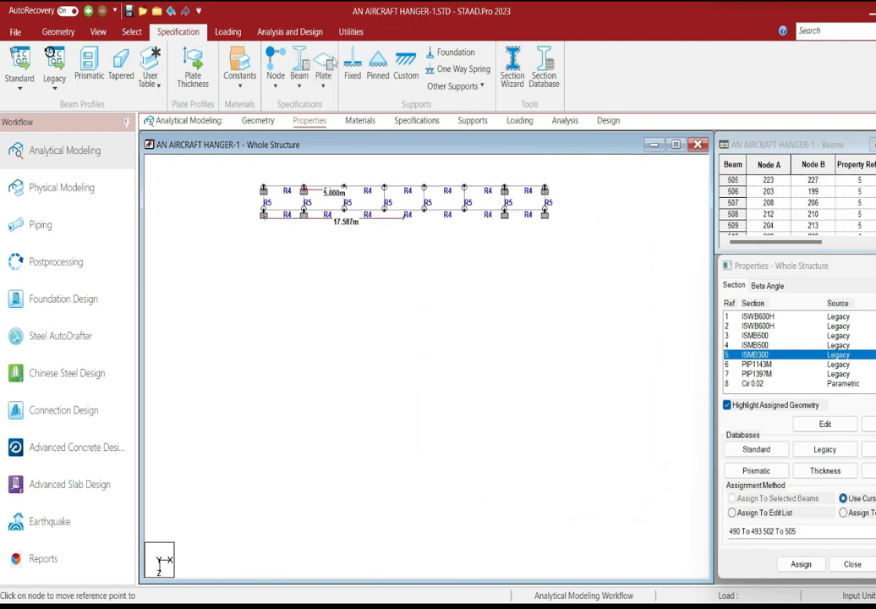
Step: Add crossed diagonal beams in the first two bays between the two lowest-Z rows
click(351, 32)
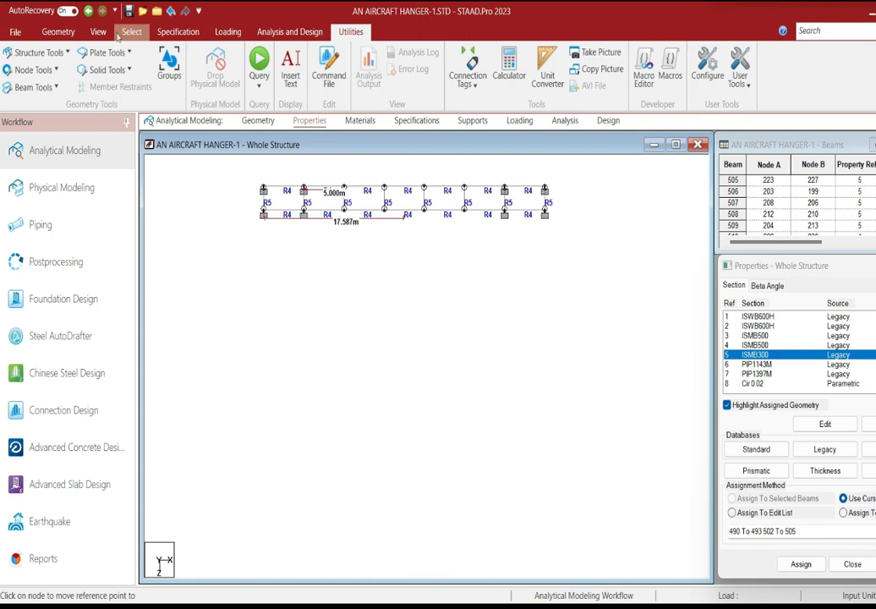
click(123, 33)
click(58, 33)
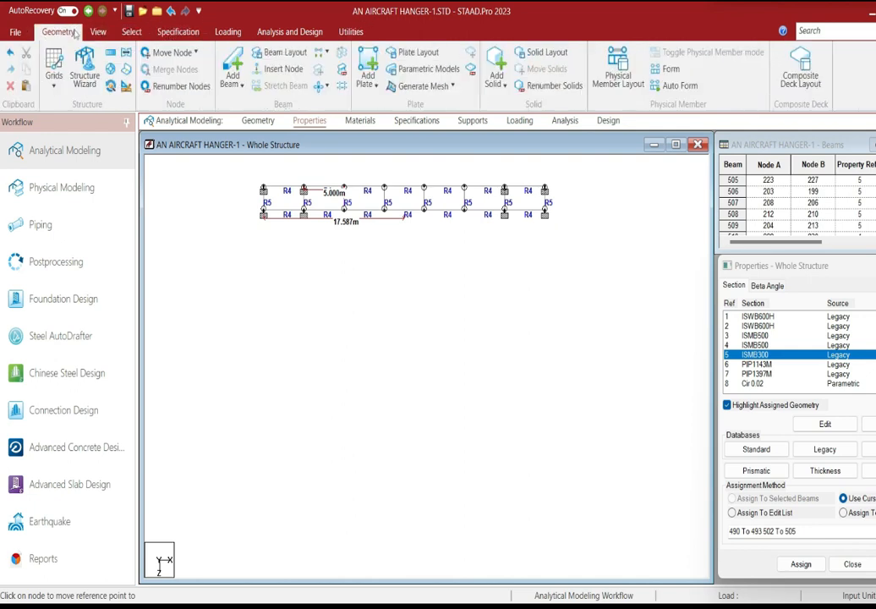
click(240, 68)
scroll(297, 267, up, 2)
middle_drag(296, 266, 311, 384)
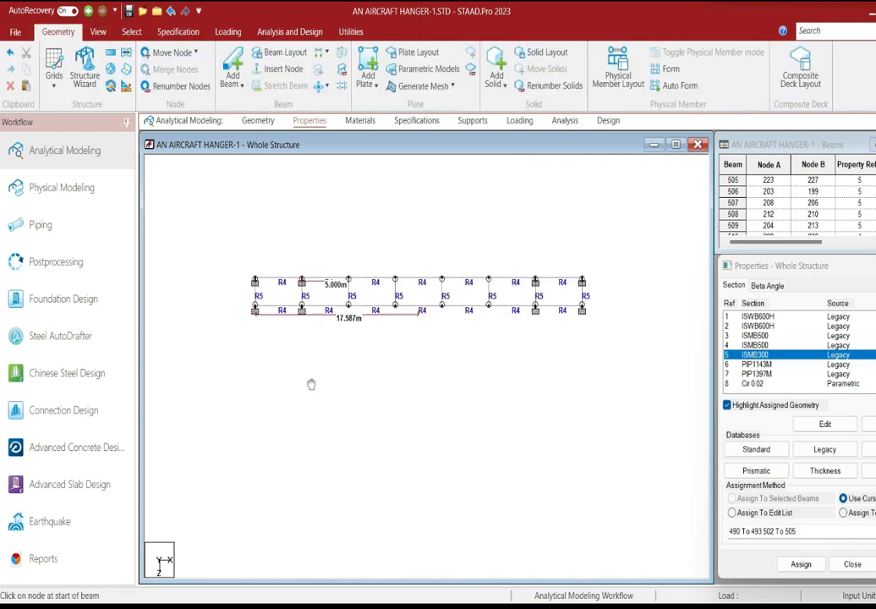
click(255, 282)
click(302, 310)
drag(257, 306, 302, 280)
drag(302, 280, 349, 279)
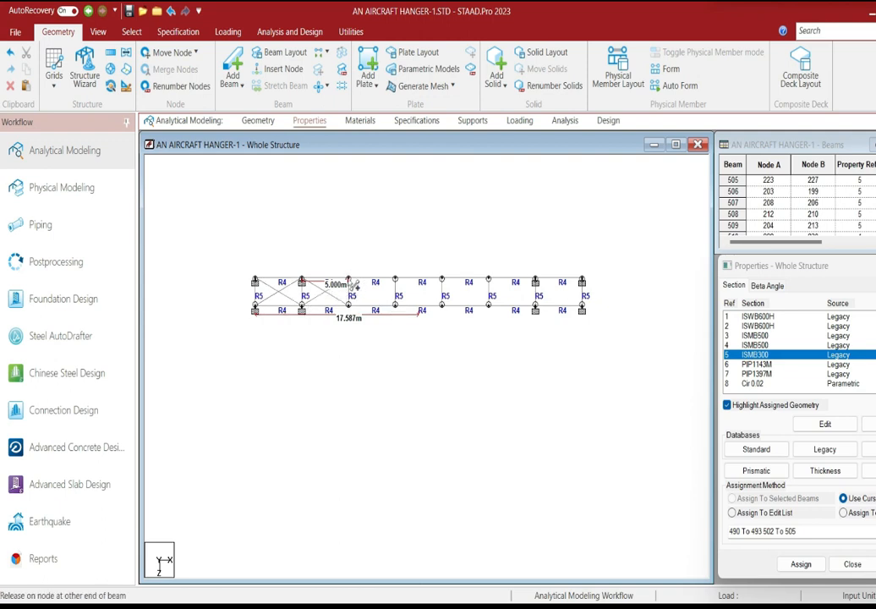
Step: Add crossed diagonal beams in the remaining five bays between the two lowest-Z rows without adding extra nodes
click(397, 284)
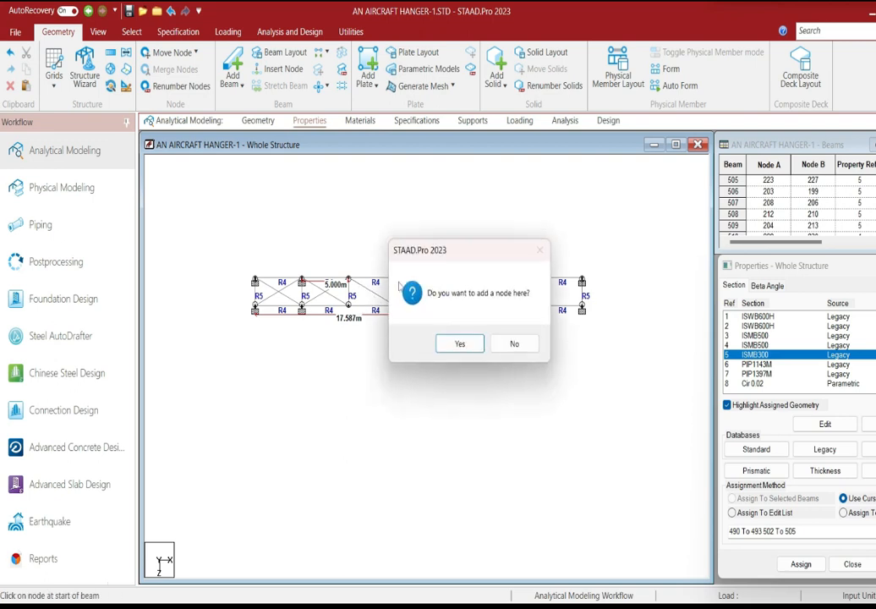
key(Return)
mouse_move(396, 280)
mouse_down()
mouse_move(441, 307)
mouse_move(444, 285)
mouse_move(490, 305)
mouse_move(491, 282)
mouse_move(537, 307)
mouse_up()
click(516, 346)
click(490, 280)
click(493, 307)
click(514, 343)
click(542, 288)
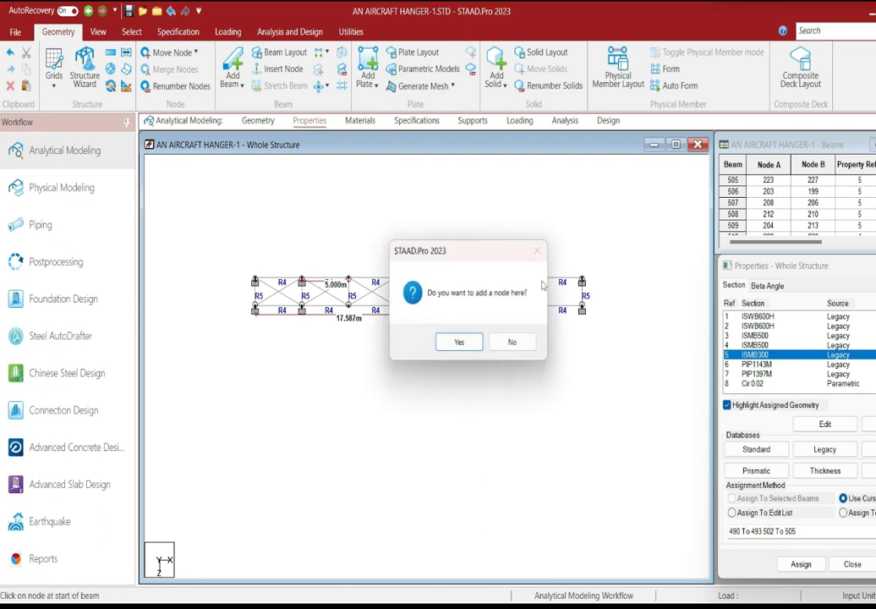
click(515, 343)
drag(565, 296, 579, 277)
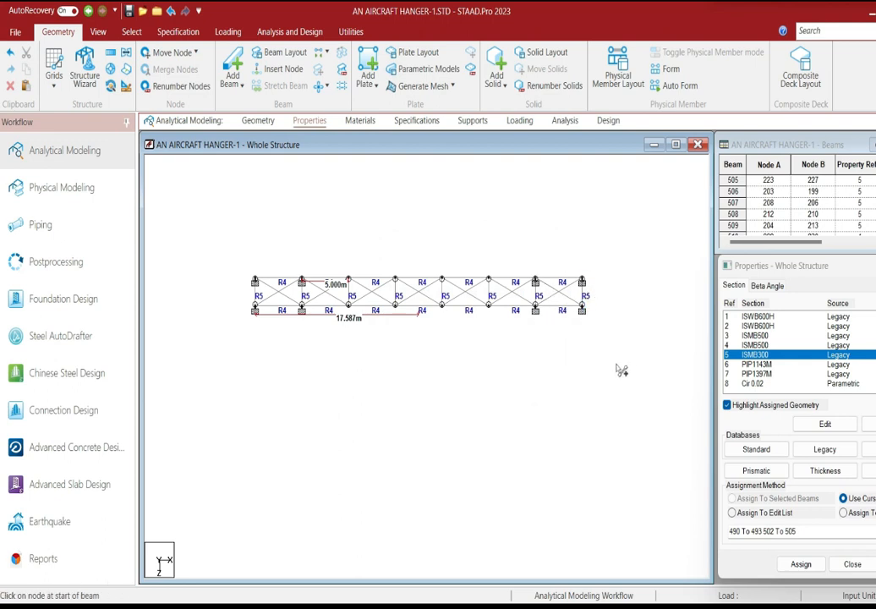
Step: Select all beams with missing property and assign the Cir 0.02 section to them
click(734, 385)
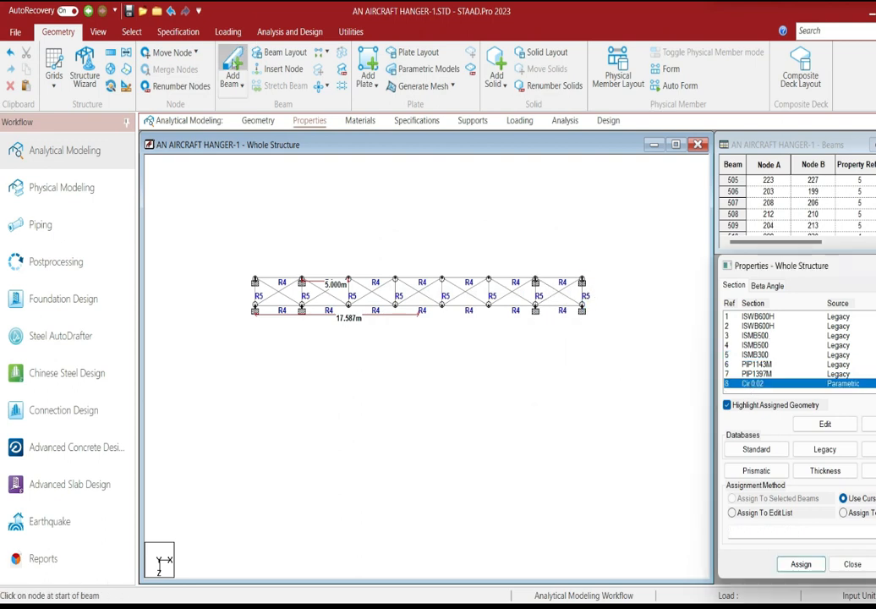
click(136, 32)
click(818, 87)
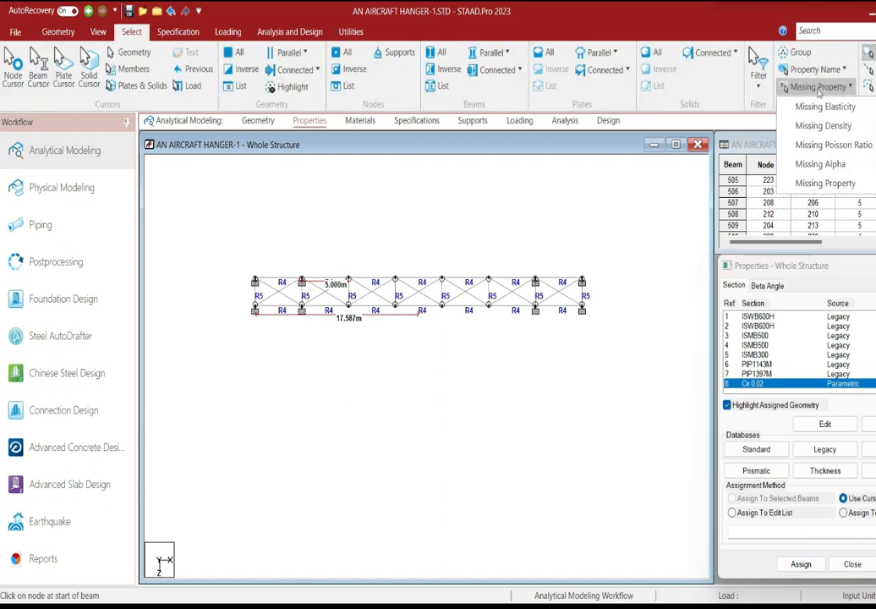
click(825, 183)
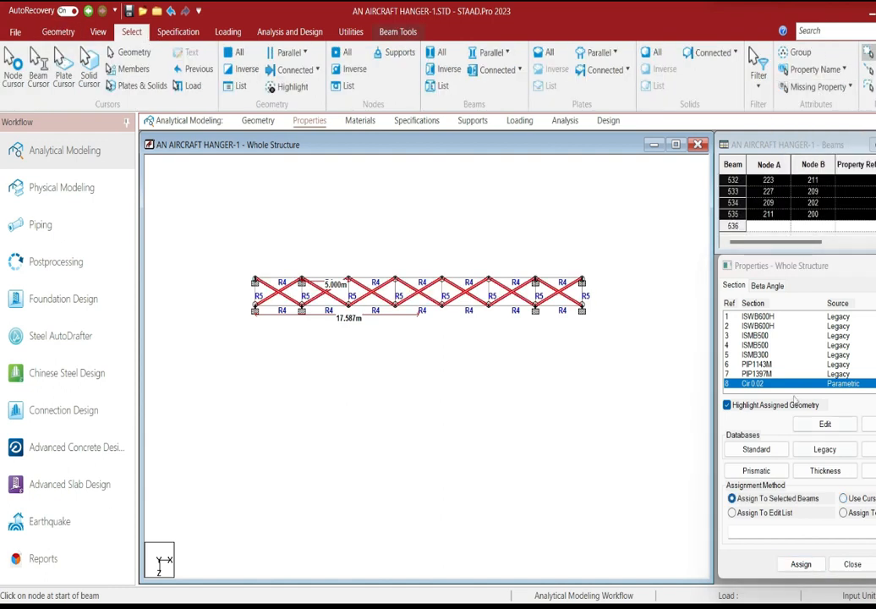
click(801, 564)
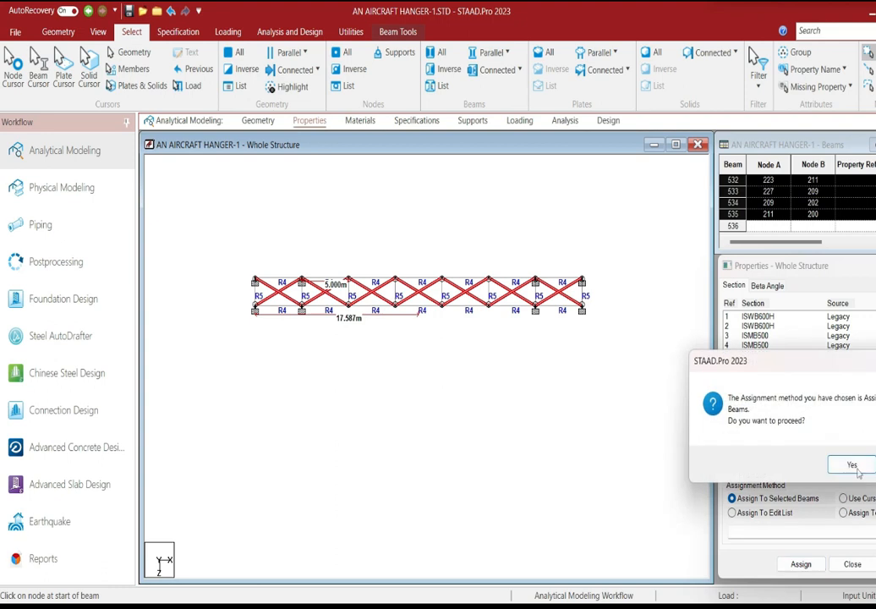
click(857, 465)
Step: Create a tension-only member specification and assign it to the selected diagonal beams
click(178, 31)
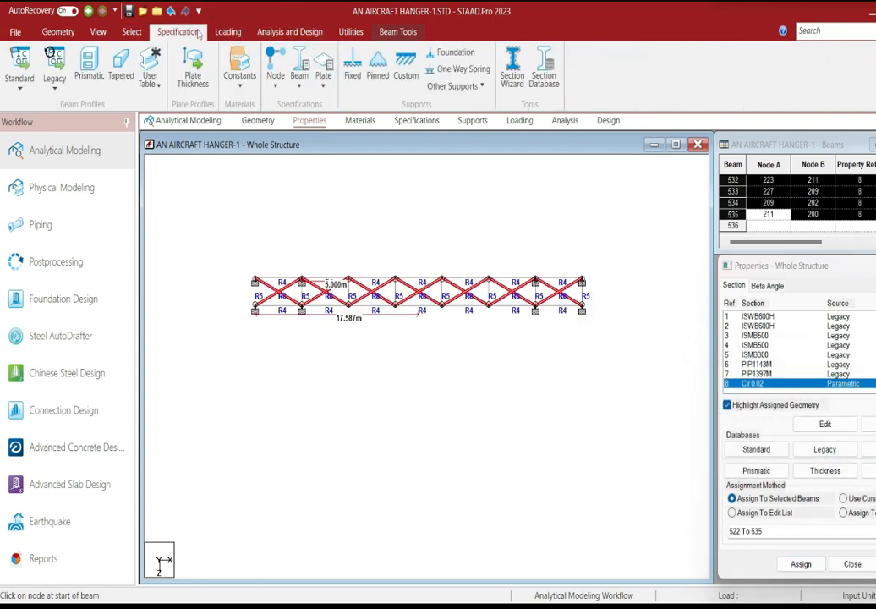
click(299, 83)
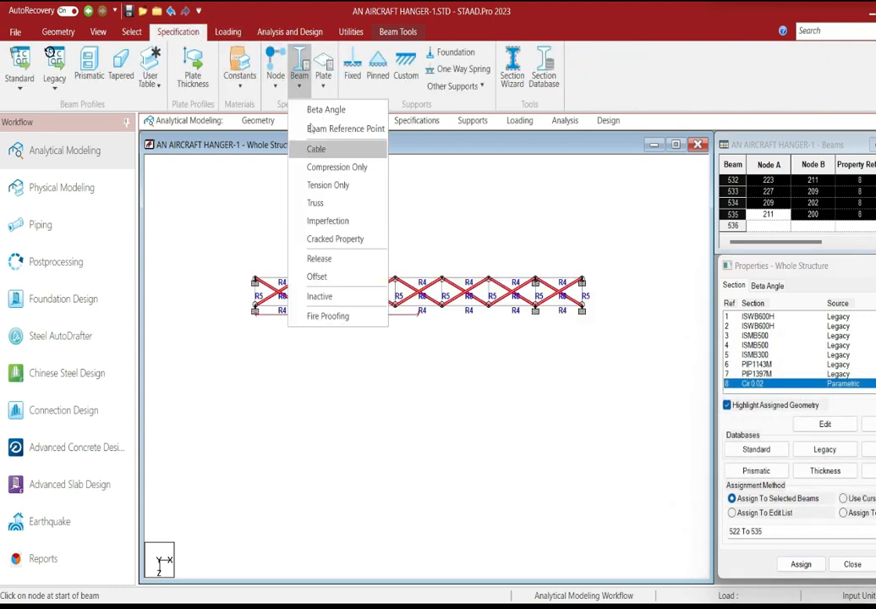
click(321, 191)
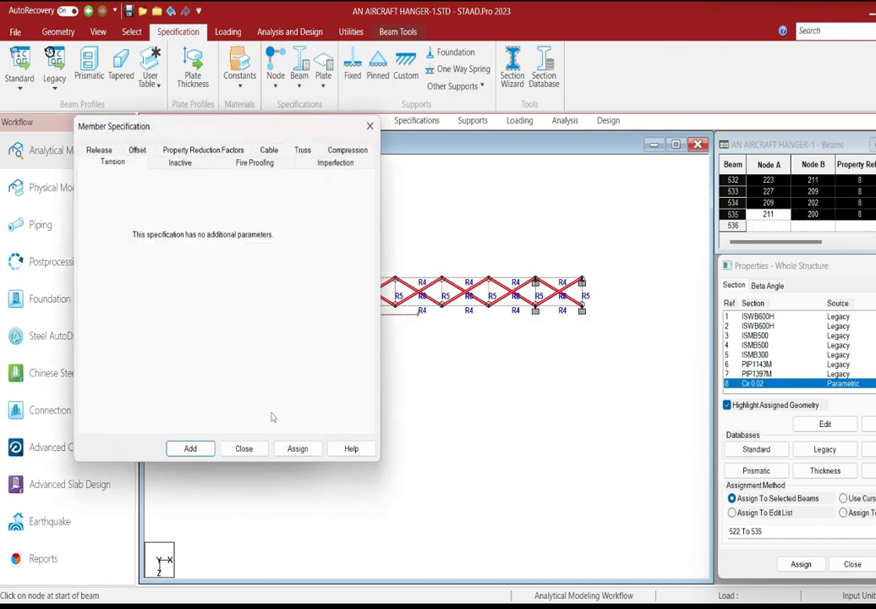
click(301, 448)
click(184, 433)
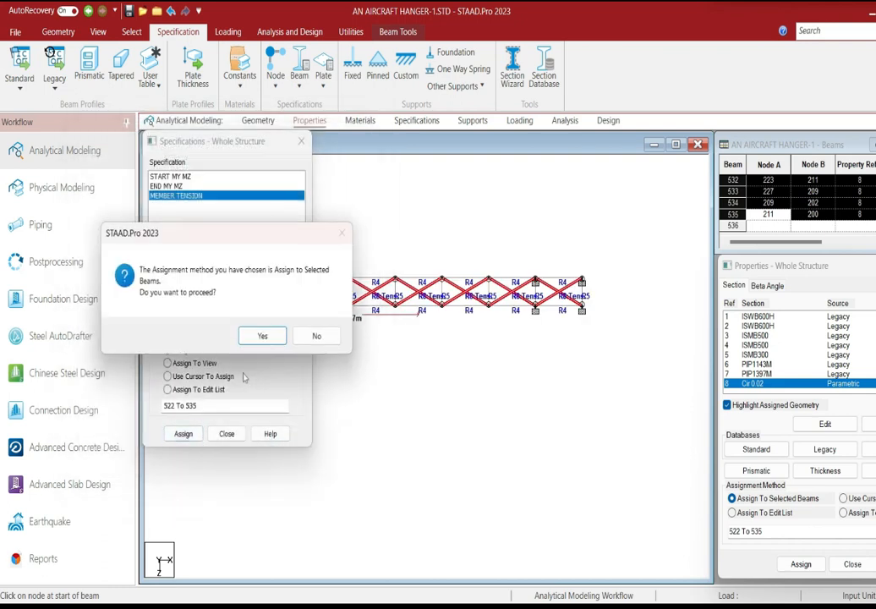
click(264, 335)
click(301, 142)
Step: Copy the selected tension-only diagonal bracing and paste it 43.5 m along Z onto the opposite floor bays, using a reference node
right_click(327, 185)
click(347, 203)
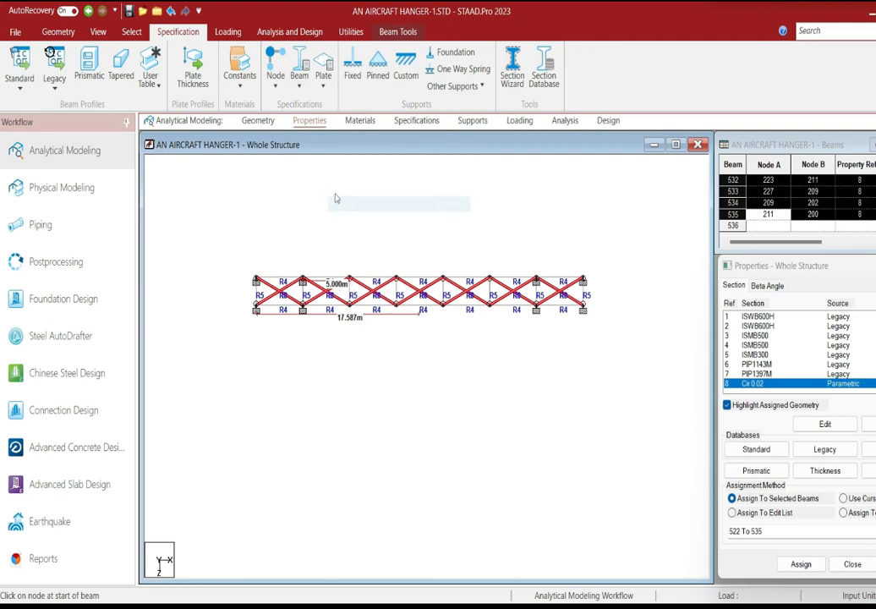
right_click(334, 194)
click(363, 223)
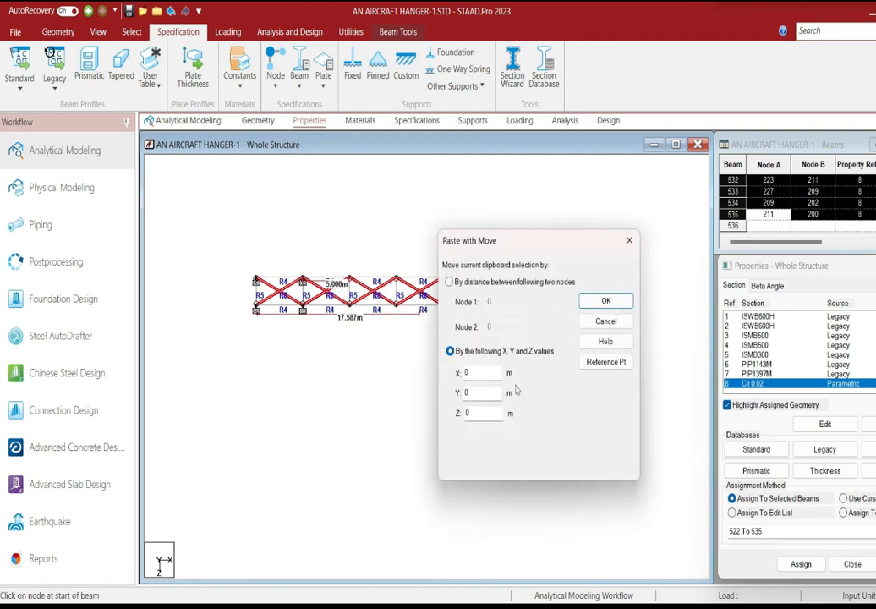
click(605, 362)
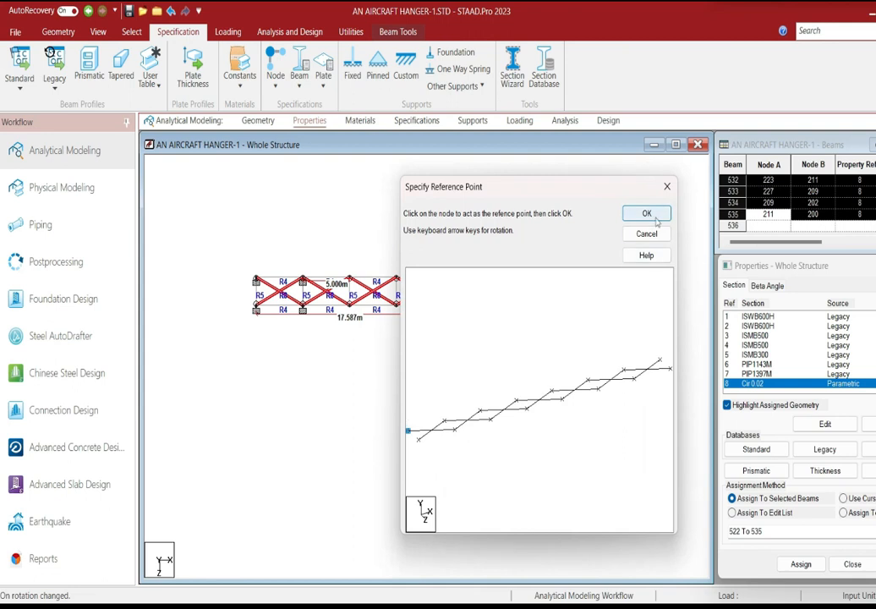
click(646, 213)
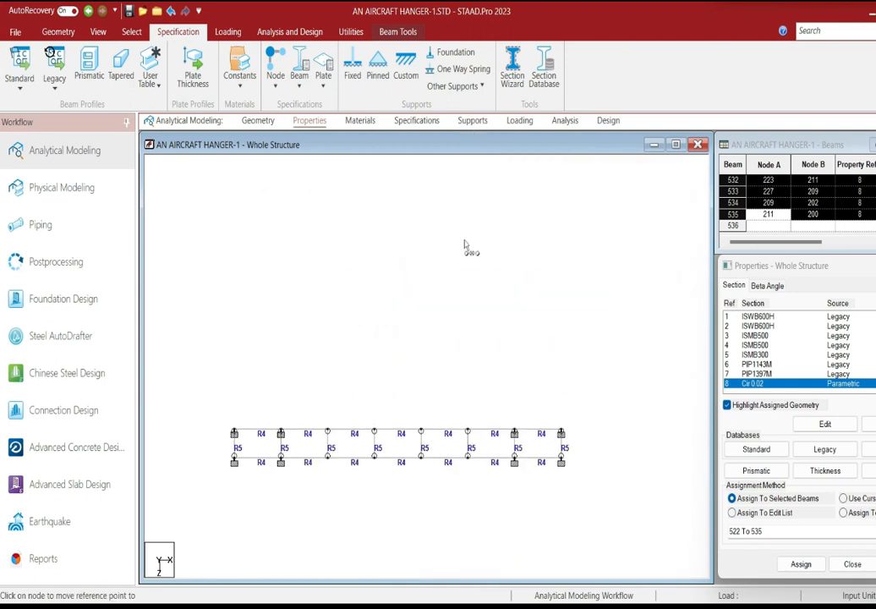
click(215, 416)
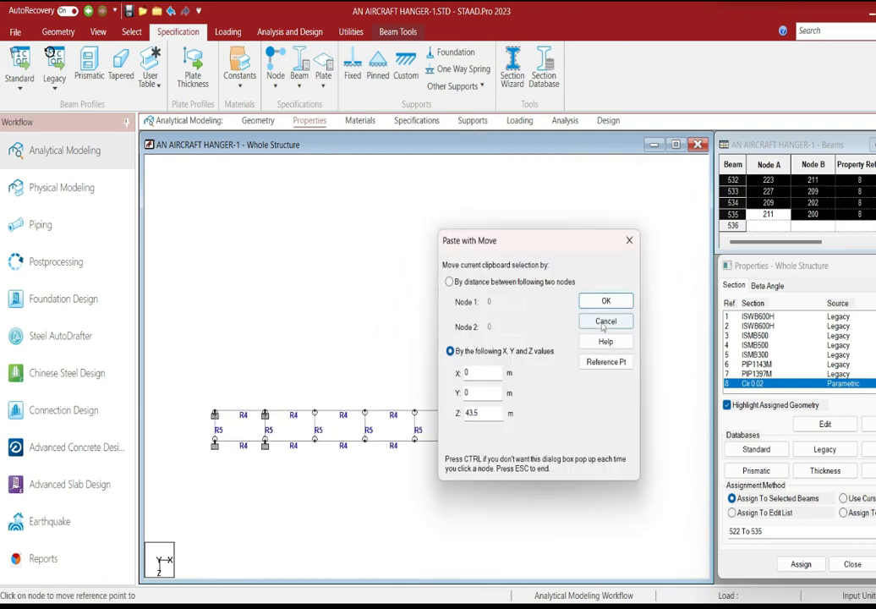
click(606, 298)
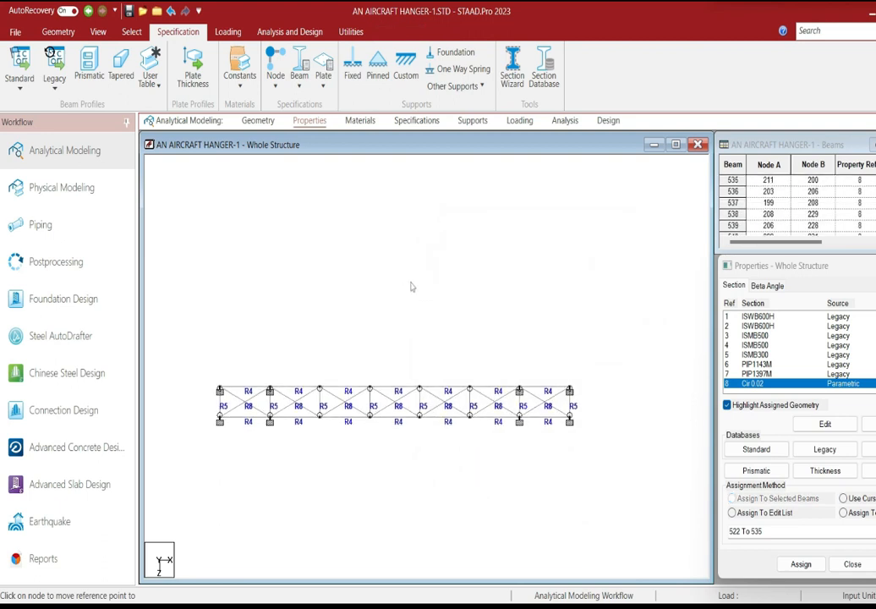
click(417, 292)
Step: Display the whole structure and add a beam along the highest-X eave, from the first main column top to the last
click(98, 32)
click(158, 73)
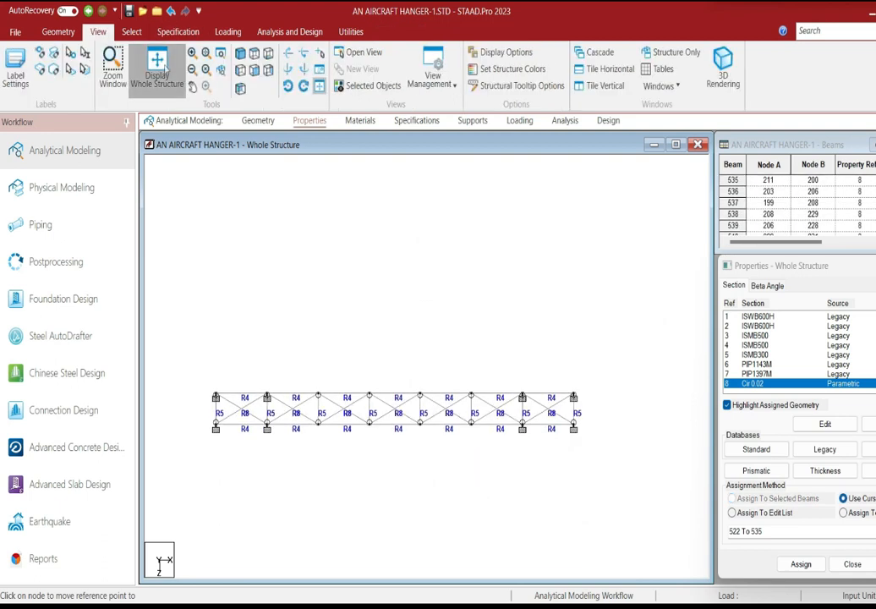
middle_drag(554, 251, 412, 328)
scroll(412, 315, up, 2)
scroll(438, 254, up, 1)
middle_drag(440, 254, 450, 263)
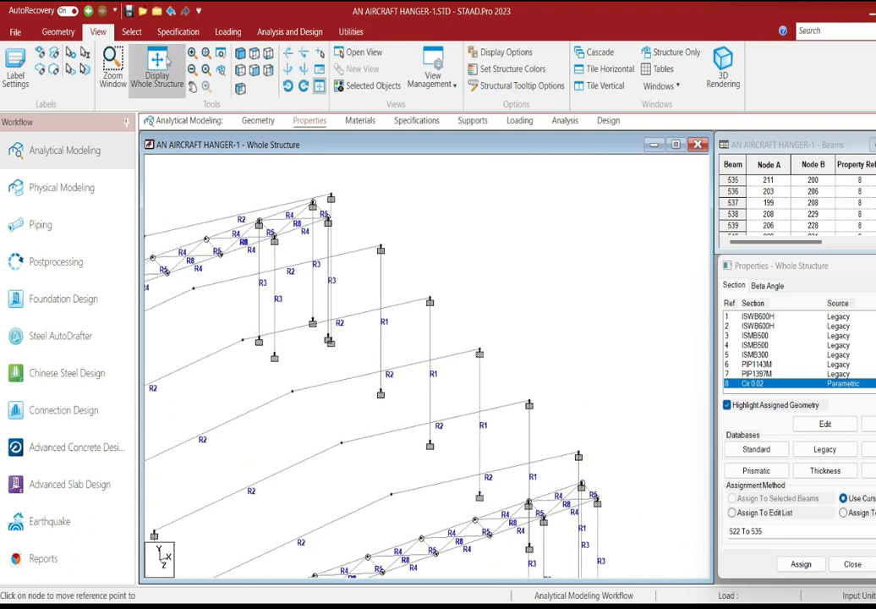
click(58, 31)
click(233, 75)
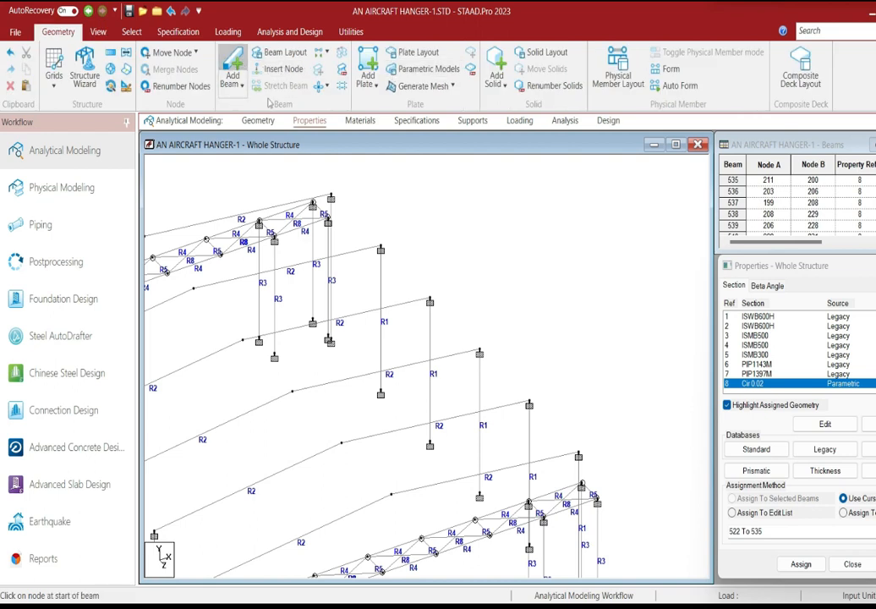
drag(331, 198, 580, 457)
scroll(553, 373, up, 1)
scroll(553, 364, down, 2)
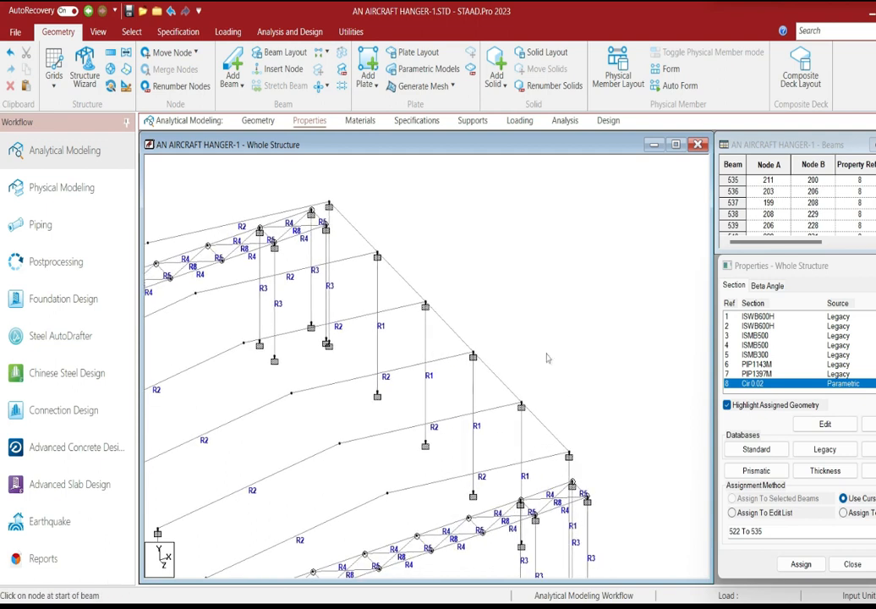
Step: Select the five new eave beams between the main columns and assign the PIP1143M section to them
middle_drag(571, 393, 589, 384)
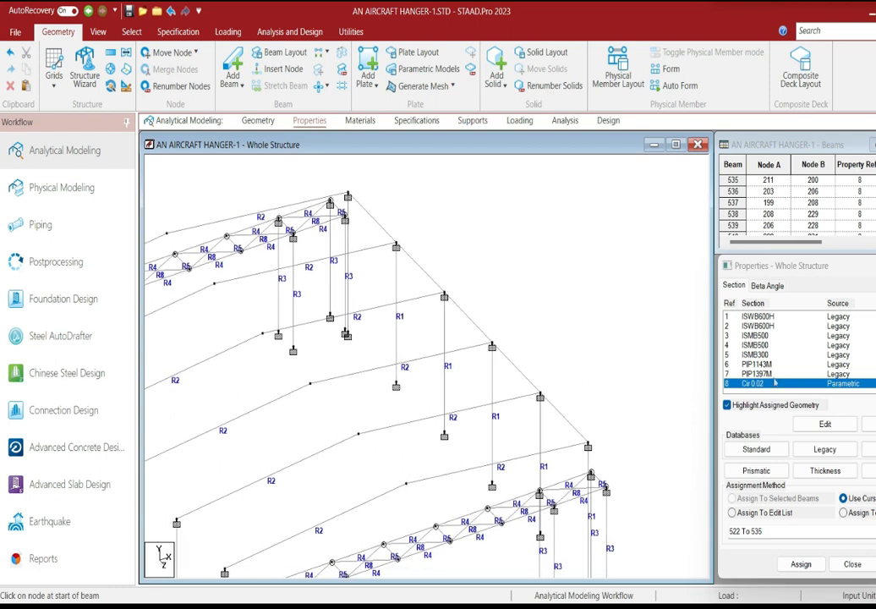
click(769, 366)
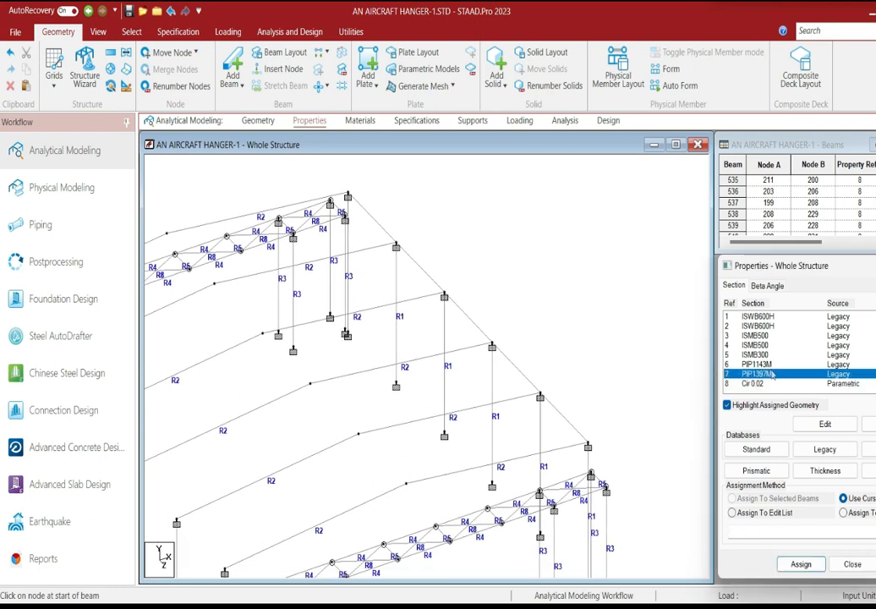
click(575, 432)
ctrl+click(516, 371)
ctrl+click(476, 329)
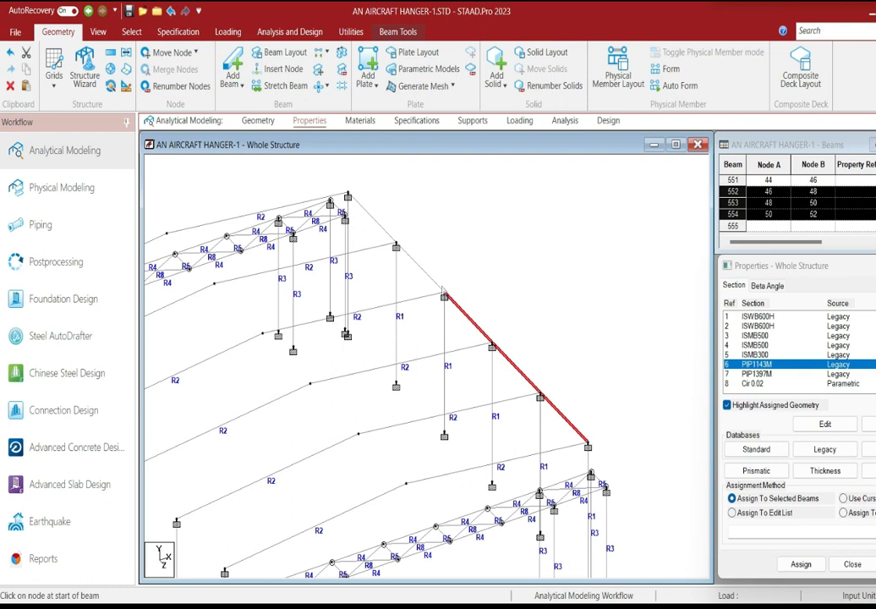
ctrl+click(406, 257)
ctrl+click(388, 237)
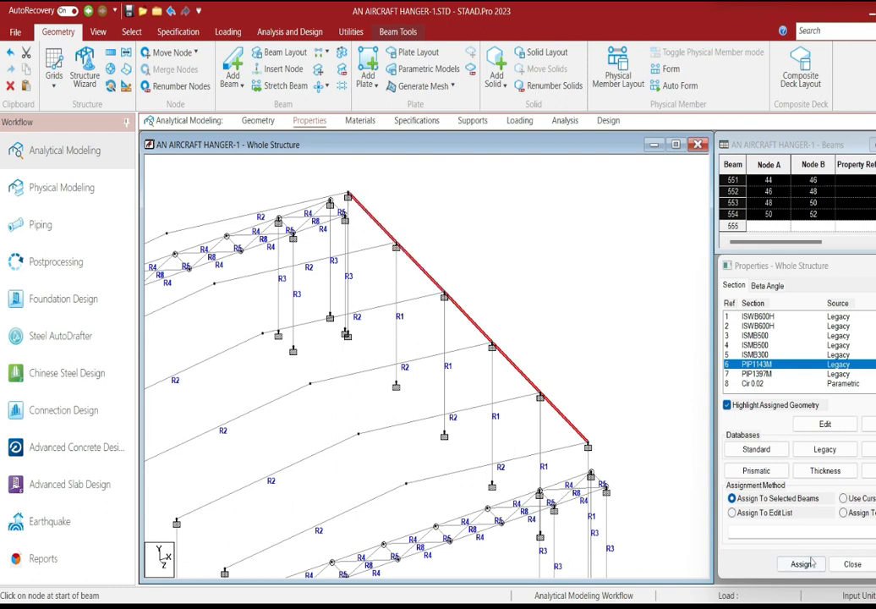
click(800, 564)
click(850, 463)
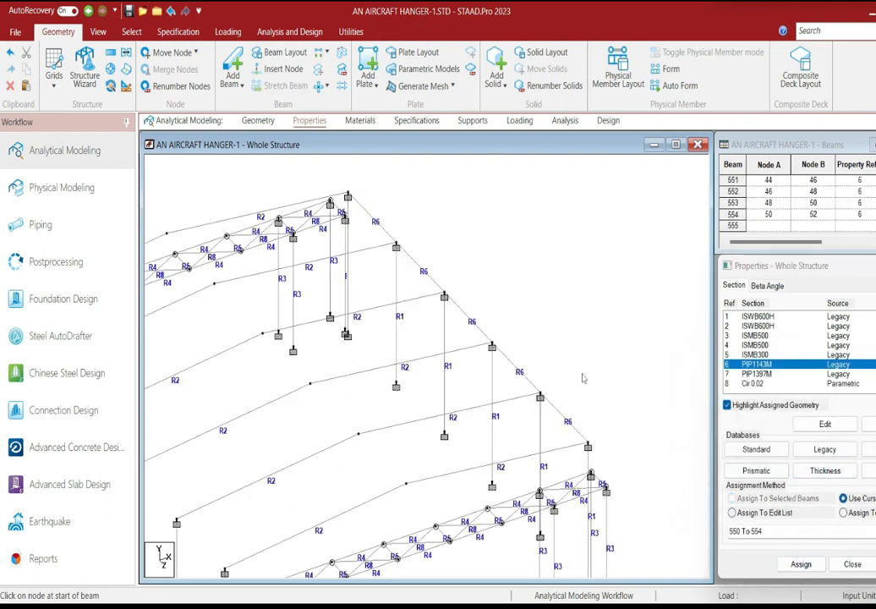
Step: Create a truss member specification for beams
scroll(603, 376, down, 1)
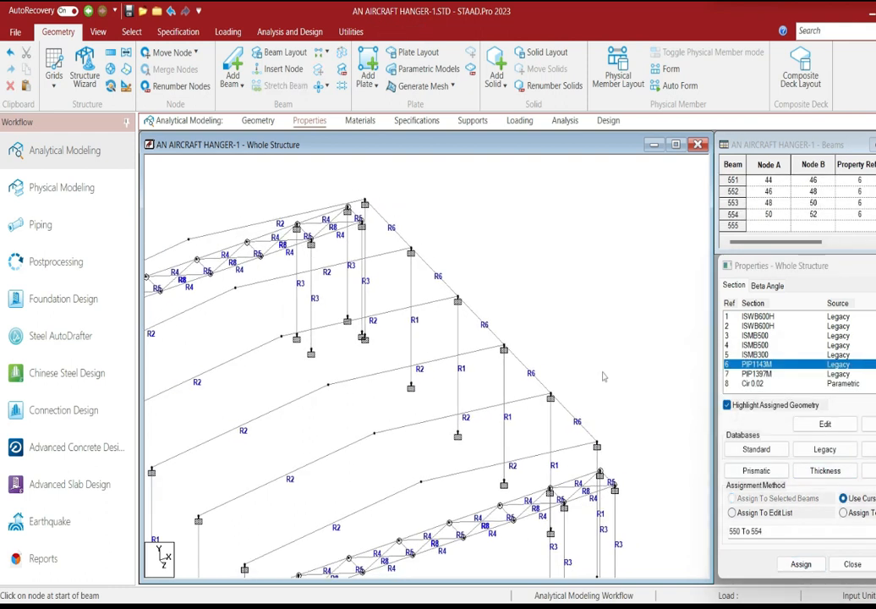
click(178, 32)
click(296, 90)
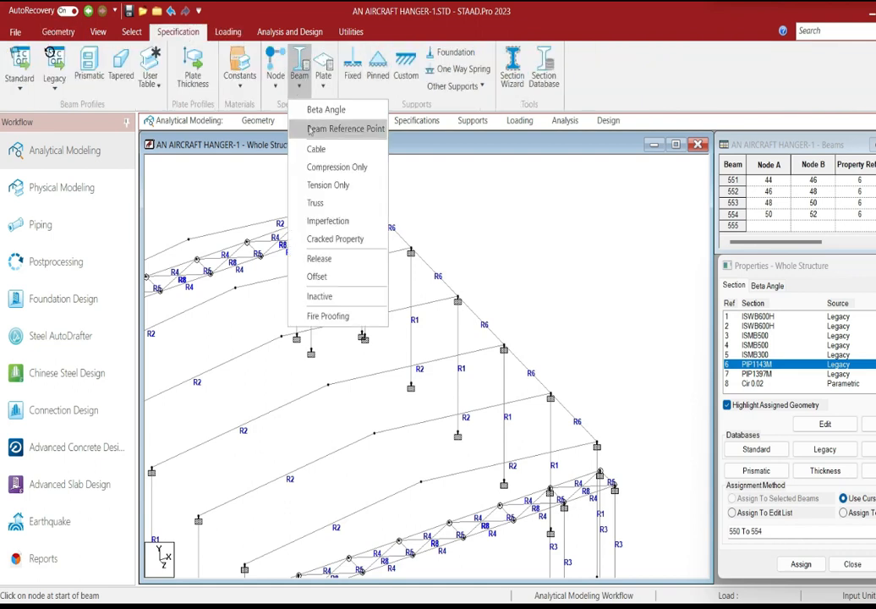
click(337, 210)
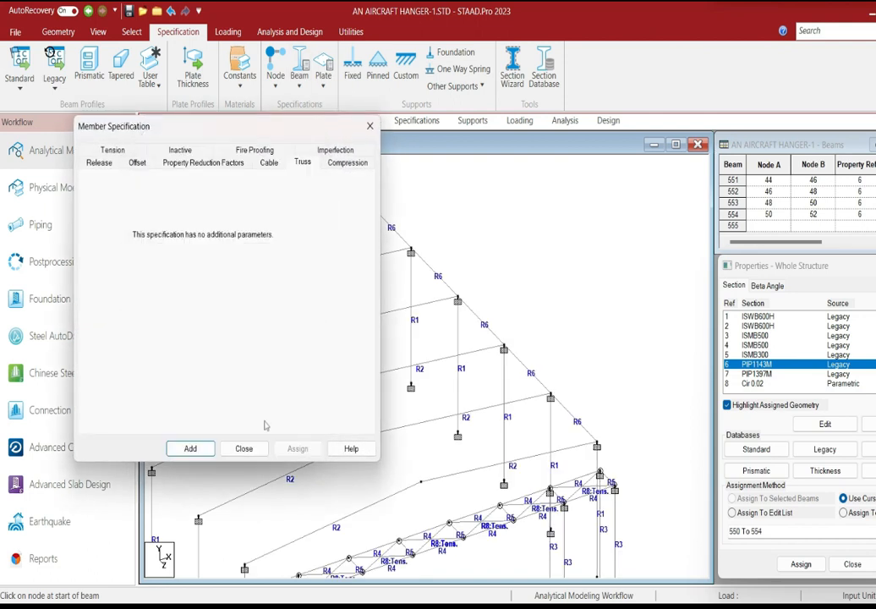
click(193, 449)
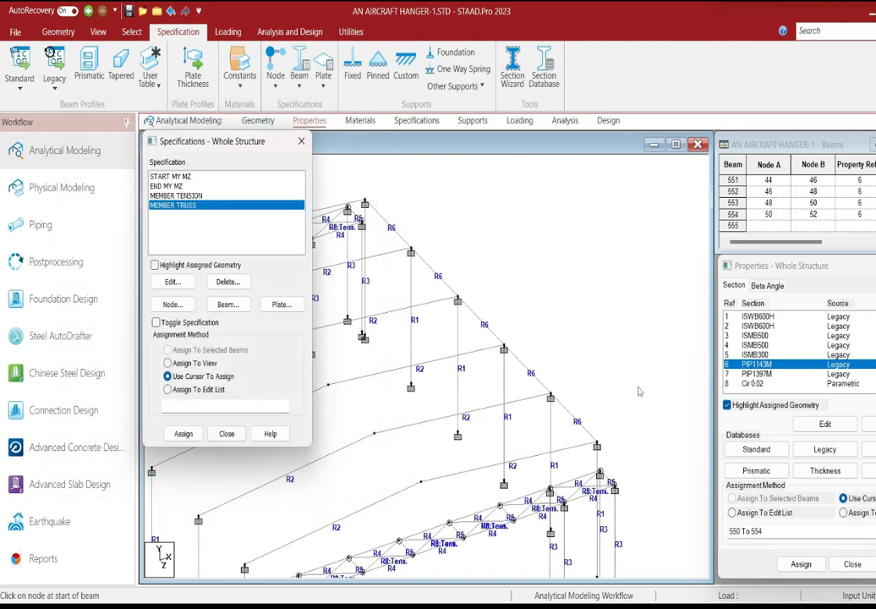
Step: Select the eave beams through their PIP1143M section and reassign that section to them
click(755, 364)
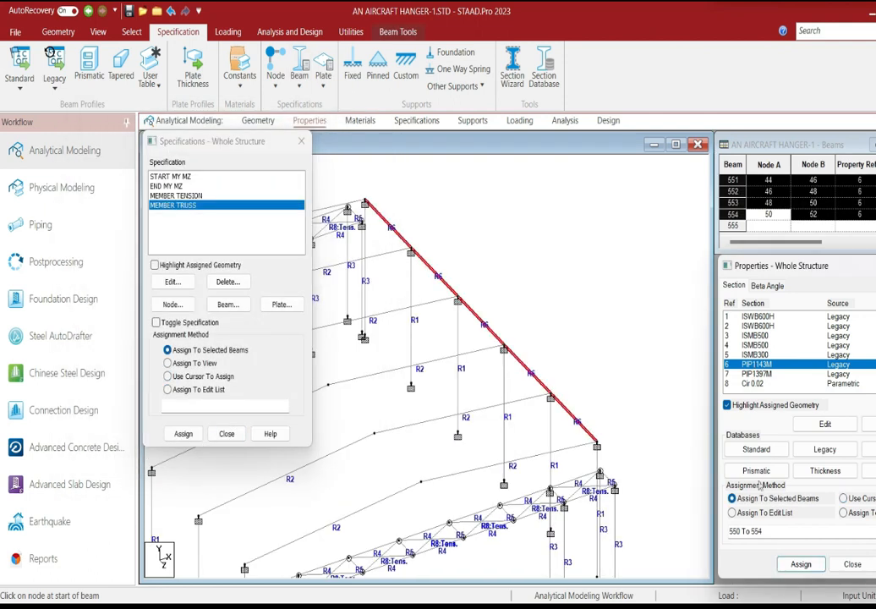
click(801, 564)
click(851, 464)
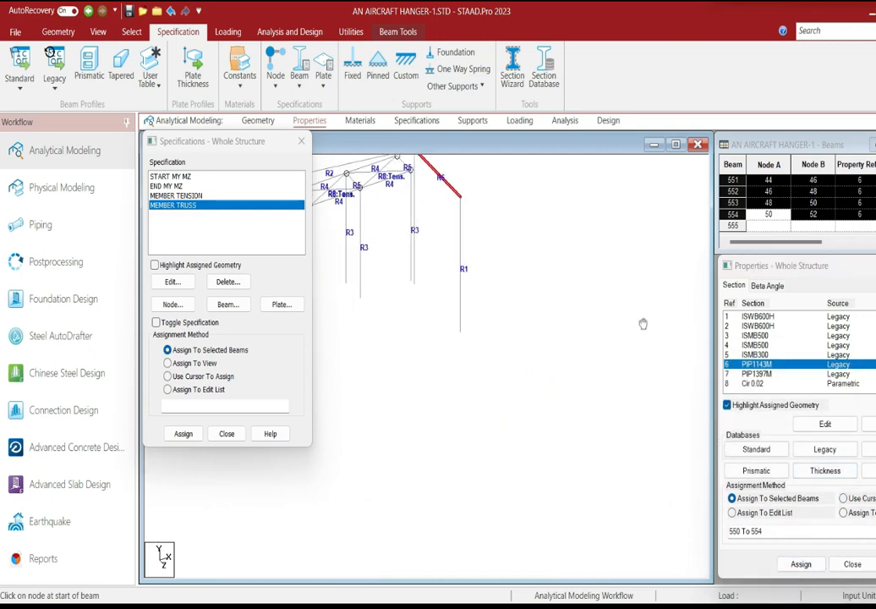
Step: Copy the selected eave beams and start pasting them with a reference point
right_click(598, 254)
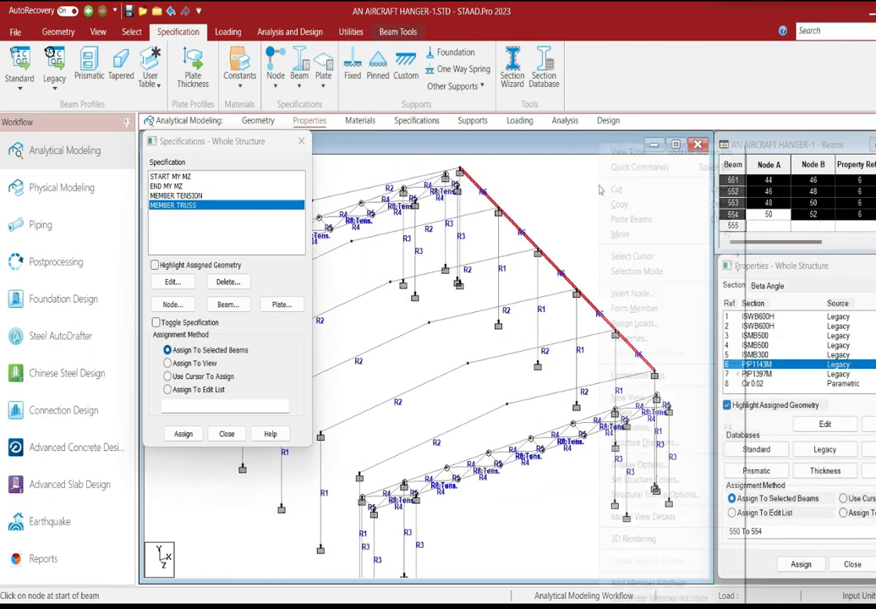
click(629, 208)
right_click(597, 245)
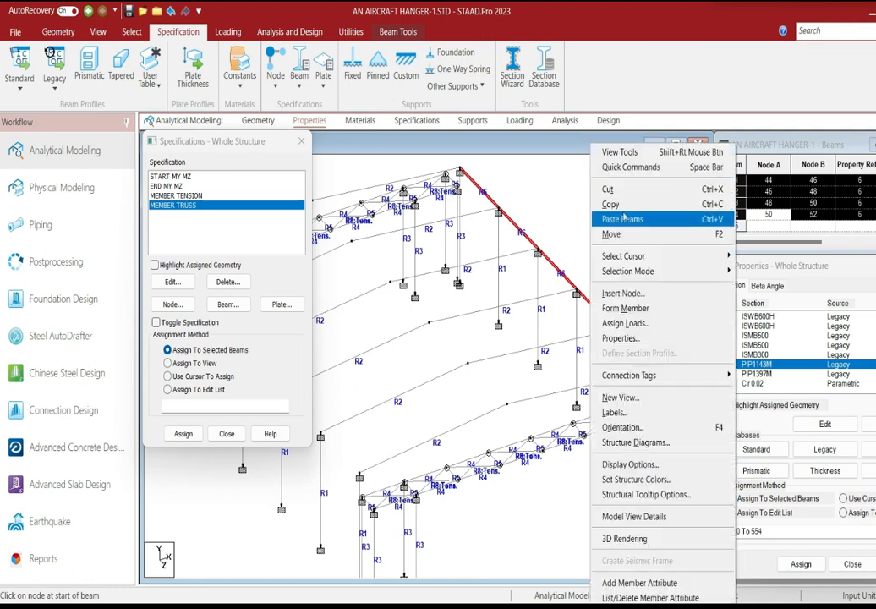
click(630, 218)
click(620, 362)
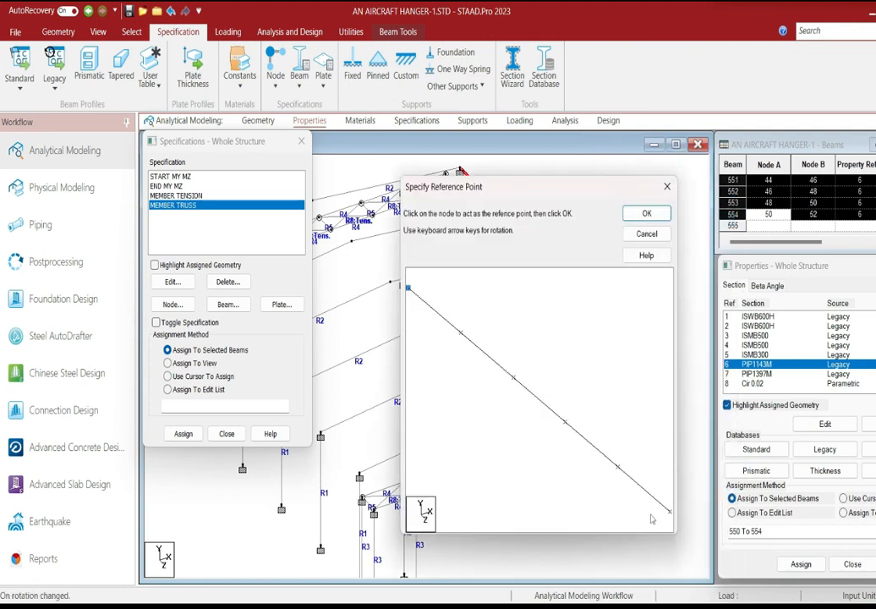
Step: Paste the copied PIP1143M beam line onto the opposite row of column tops, moved -35 m in X
click(646, 214)
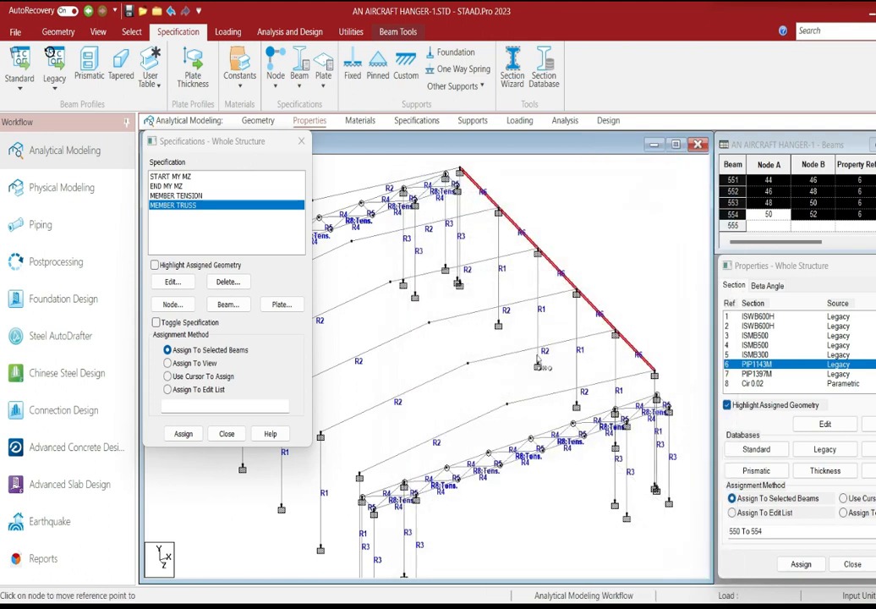
click(534, 319)
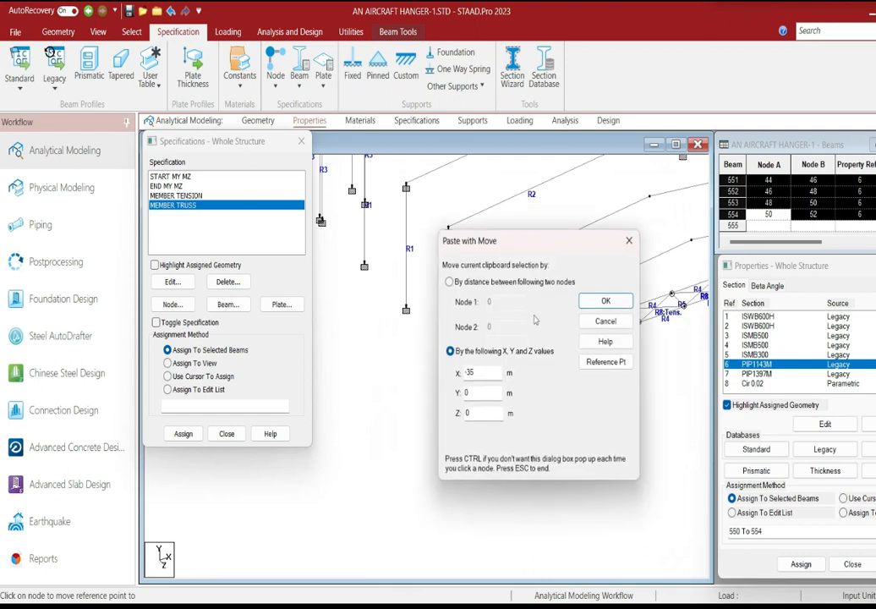
click(619, 301)
middle_drag(511, 304, 484, 426)
scroll(484, 426, down, 1)
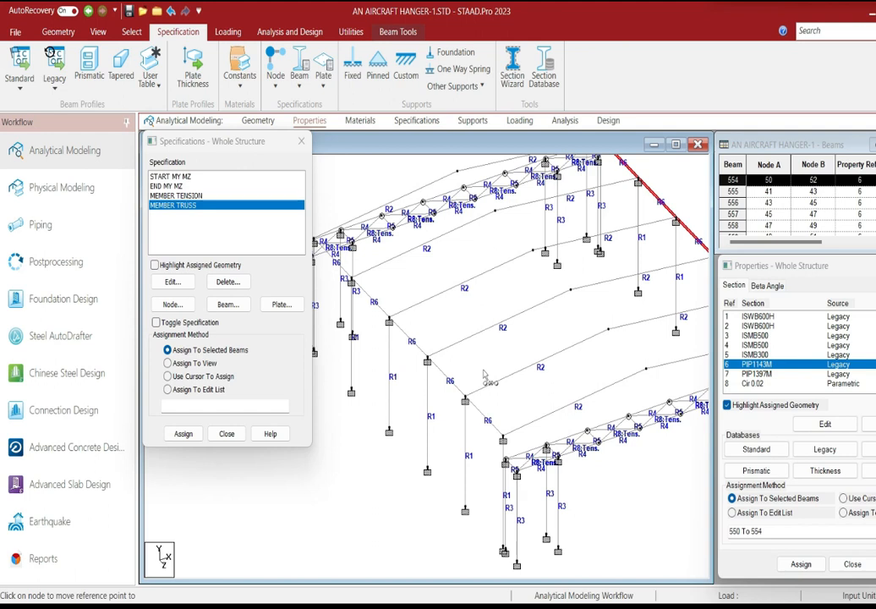
drag(484, 376, 516, 416)
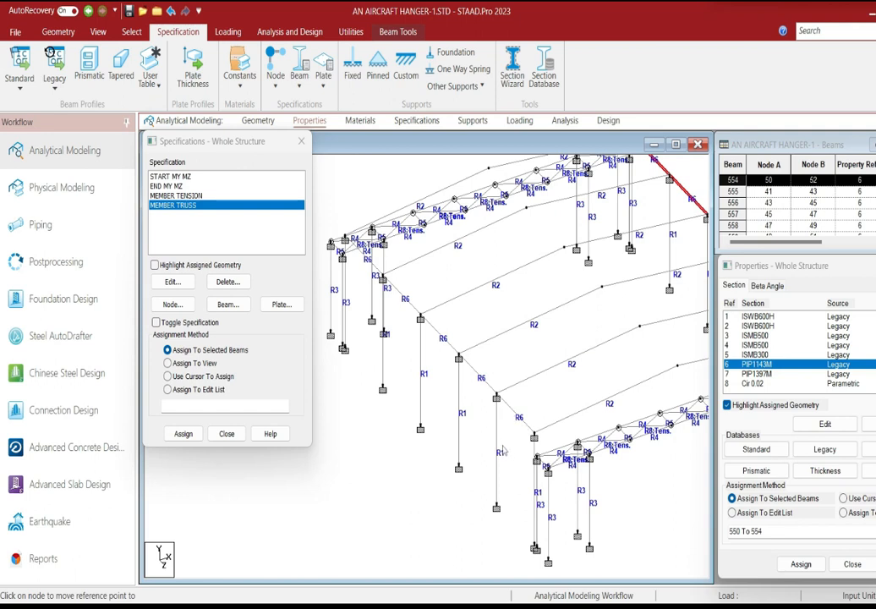
Step: Select the first ISWB600H section's columns plus the two far-end corner columns, and assign that section to them
click(757, 317)
middle_drag(529, 376, 665, 390)
scroll(538, 354, up, 5)
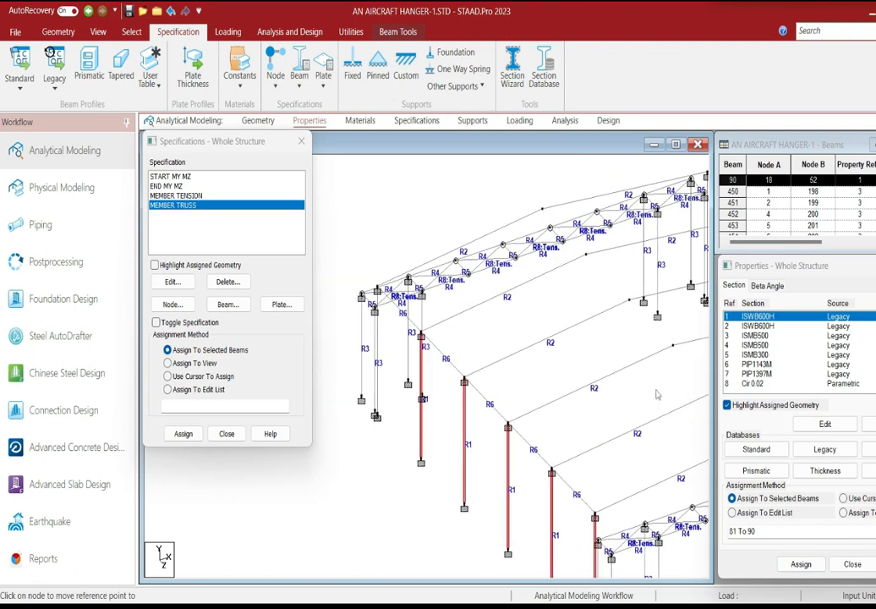
middle_drag(416, 388, 437, 347)
middle_drag(391, 308, 423, 328)
middle_drag(671, 248, 624, 278)
middle_drag(669, 406, 582, 263)
middle_drag(593, 348, 682, 404)
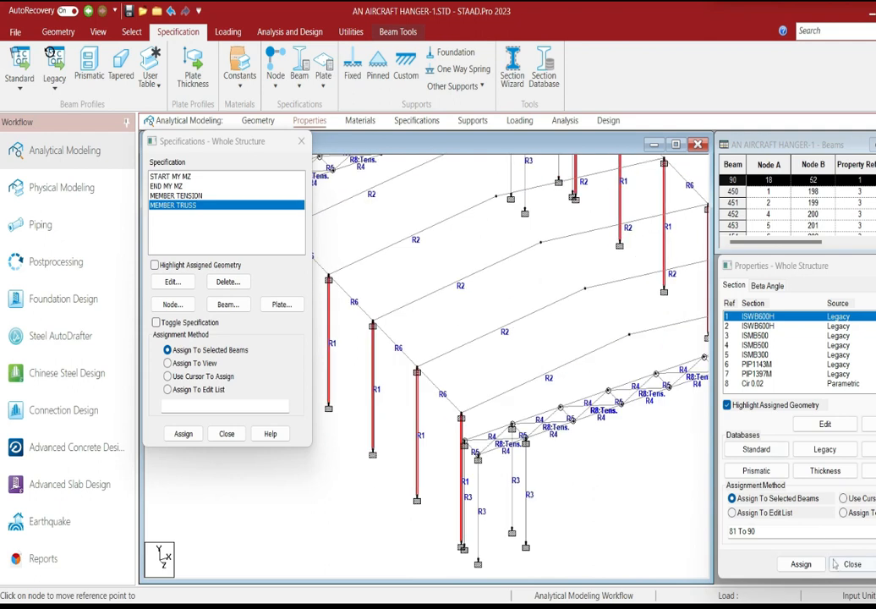
click(801, 564)
click(851, 462)
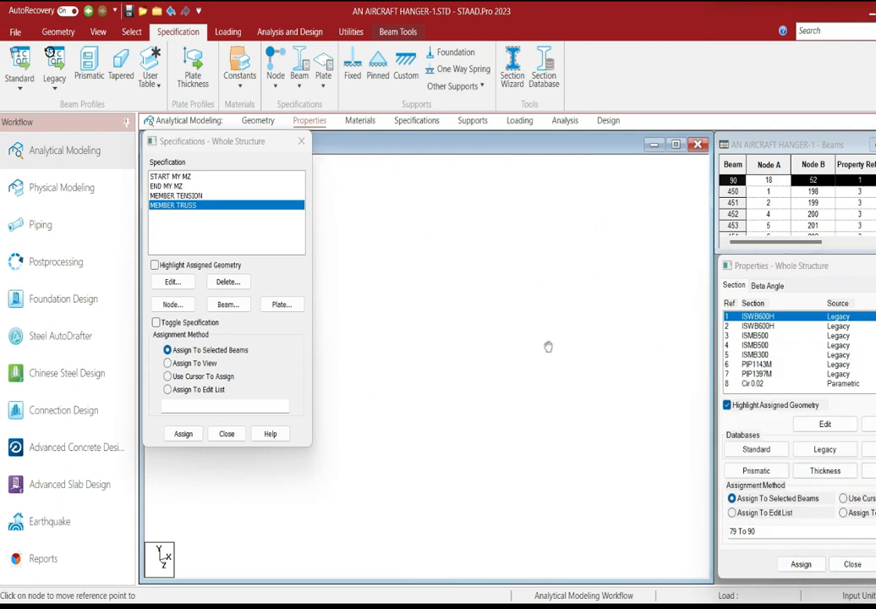
right_click(490, 321)
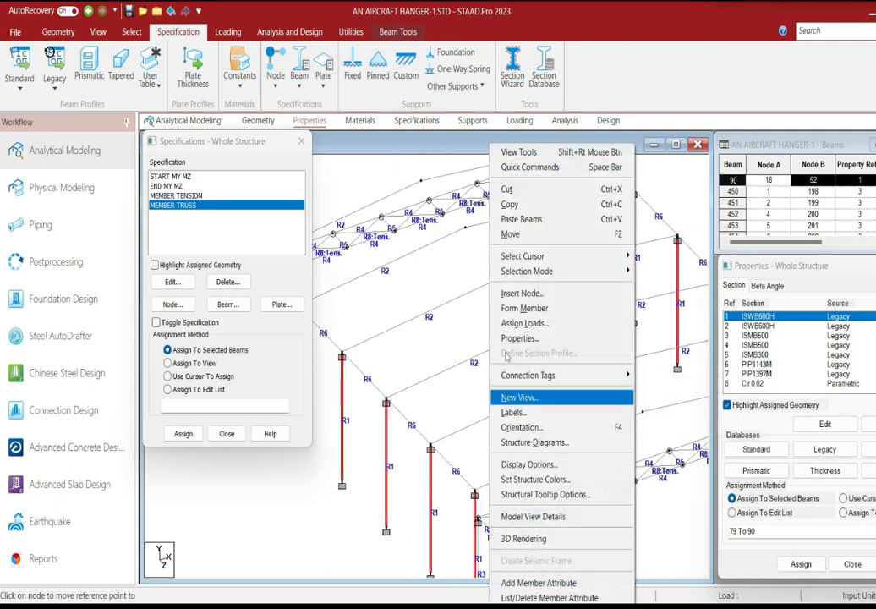
click(474, 320)
scroll(475, 326, down, 3)
middle_drag(488, 310, 478, 288)
scroll(472, 280, down, 2)
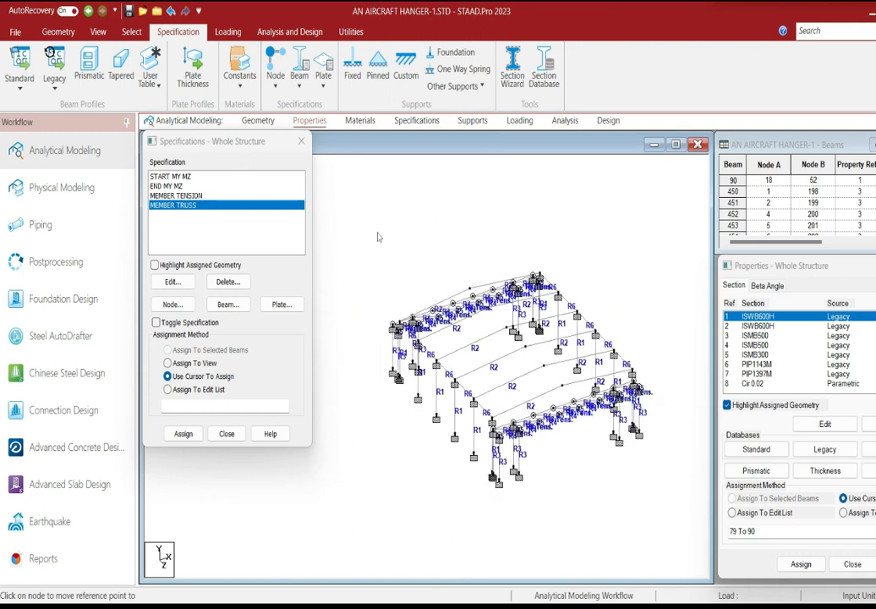
Step: Select all beams and redefine their incidence so the start node is closer to the origin than the end node
key(ctrl+a)
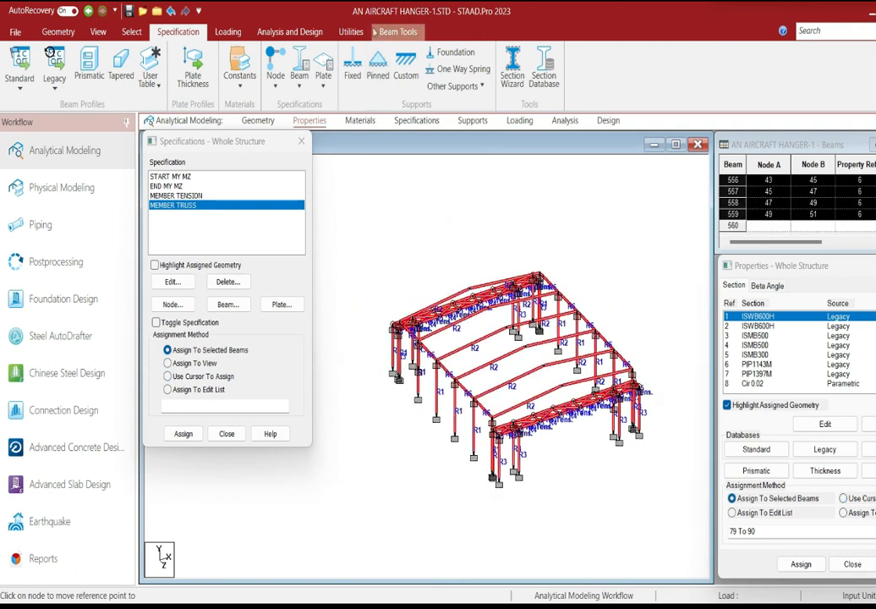
click(390, 32)
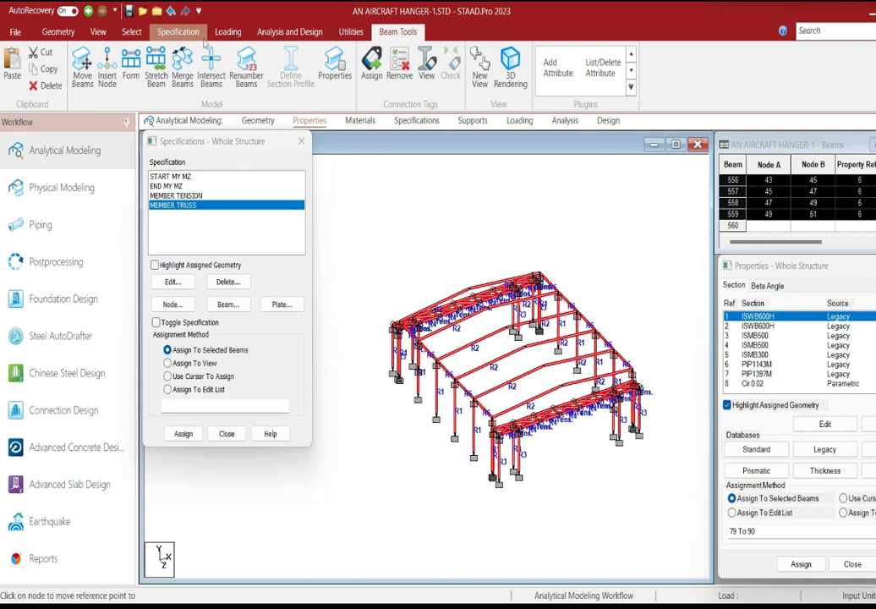
click(351, 32)
click(34, 87)
click(49, 162)
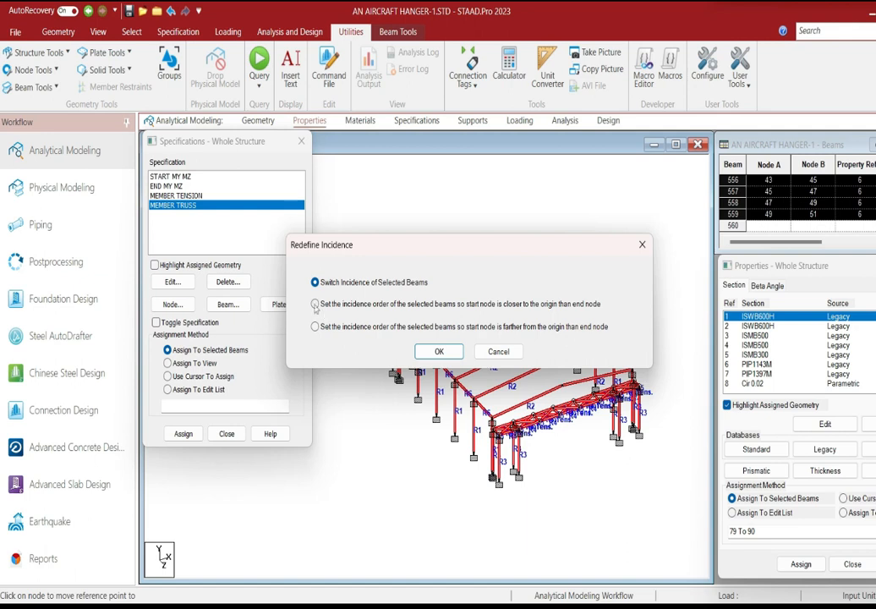
click(418, 351)
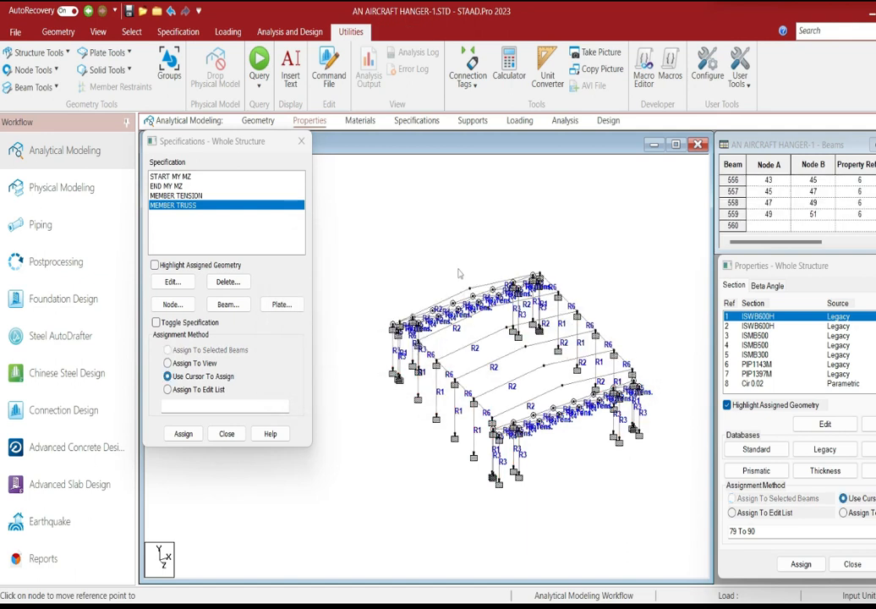
Step: Insert a node at a distance of 8.5 m along every ISWB600H column in both rows
scroll(594, 307, up, 5)
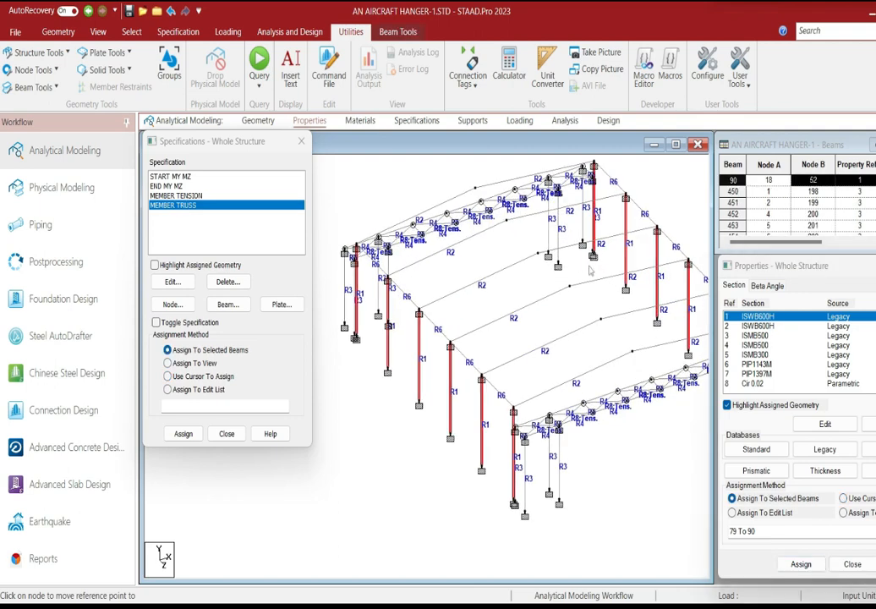
middle_drag(509, 317, 562, 369)
right_click(454, 217)
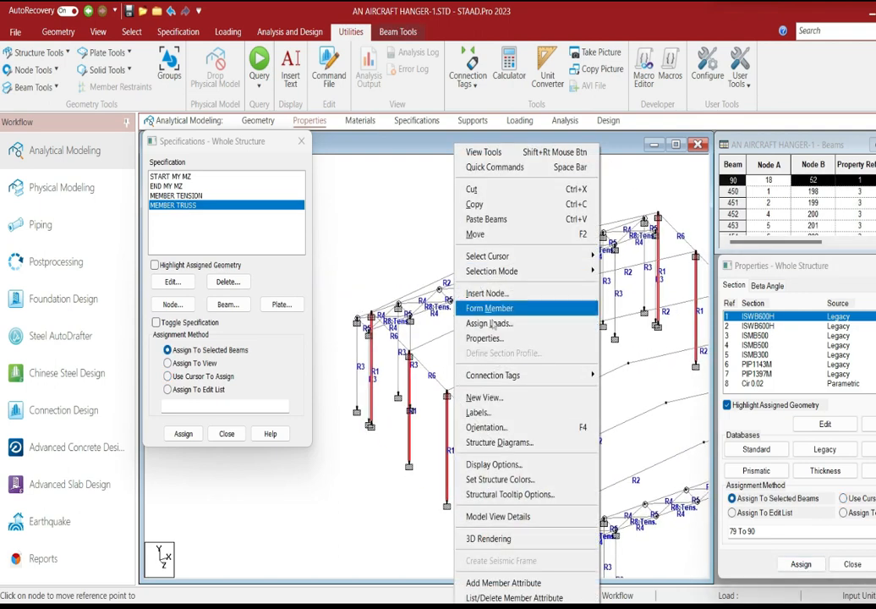
click(492, 296)
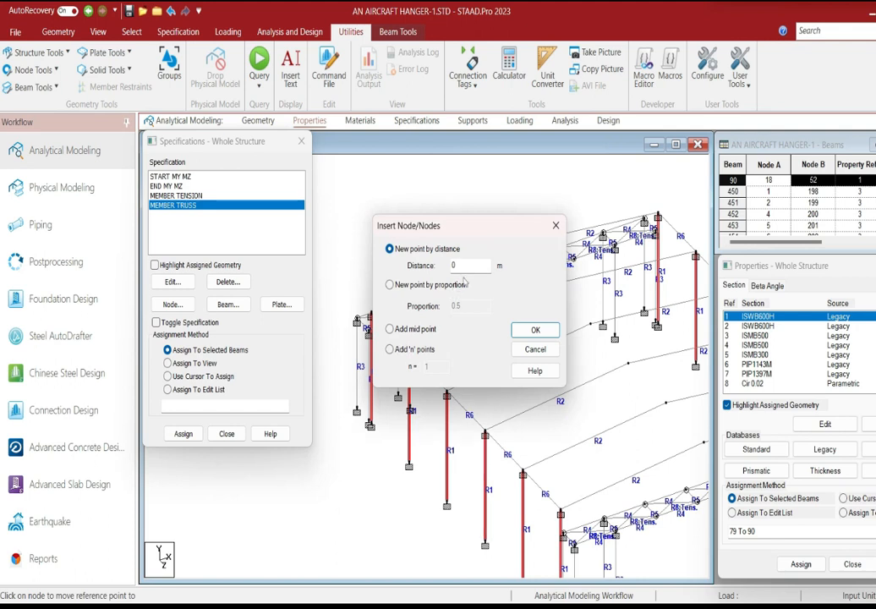
text(8.5)
click(535, 330)
scroll(515, 308, up, 2)
middle_drag(515, 309, 508, 369)
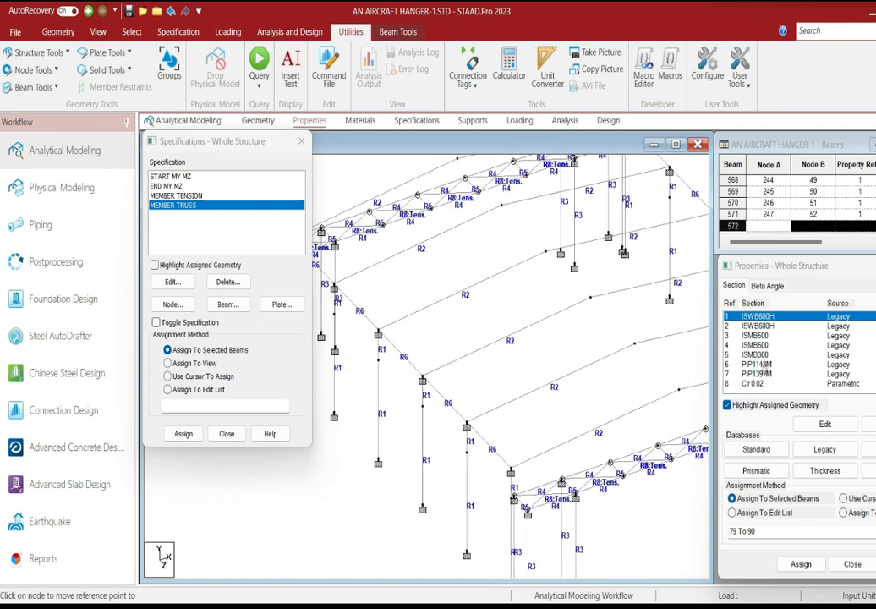
Step: Copy all PIP1143M beams and start pasting them with the near end node of the front beam line as reference point
click(759, 365)
scroll(506, 416, down, 3)
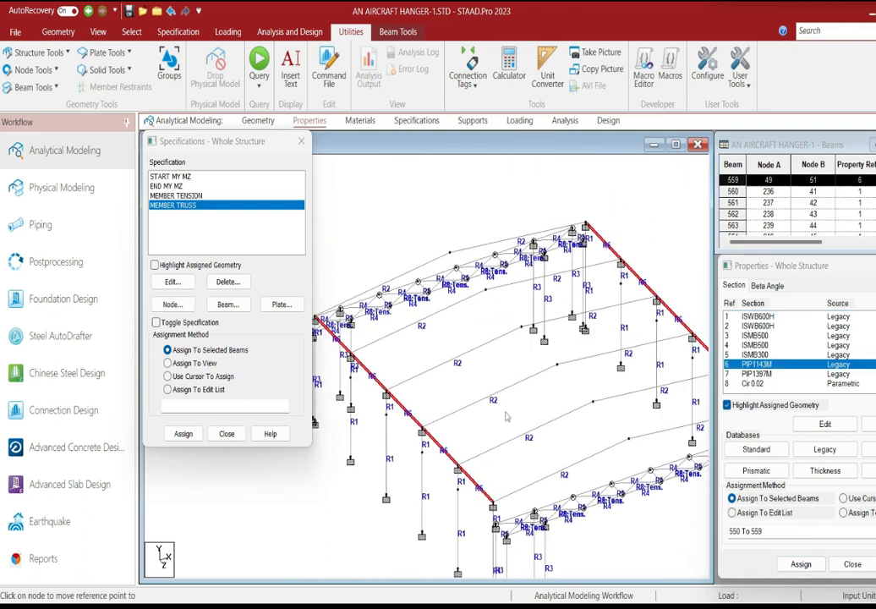
right_click(453, 193)
click(466, 201)
right_click(466, 201)
click(492, 219)
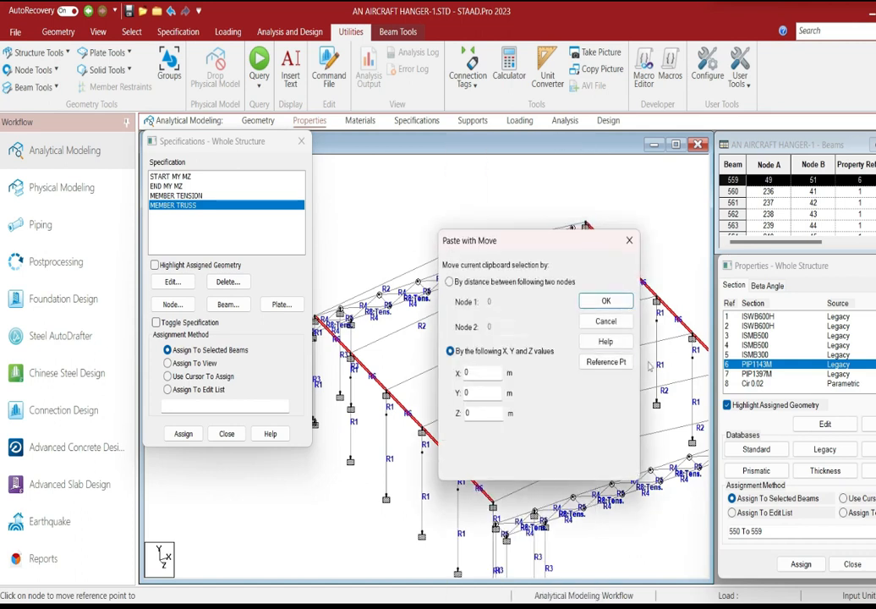
click(598, 360)
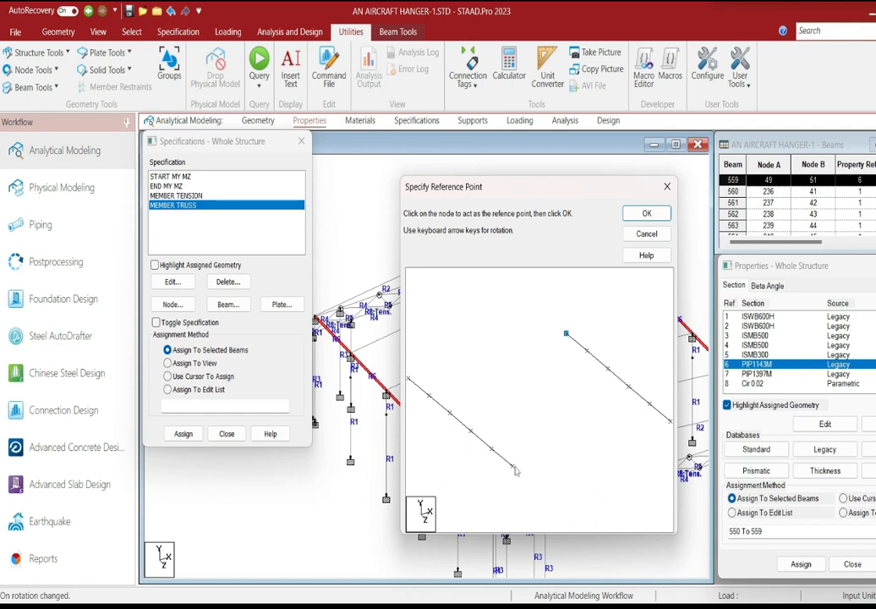
click(646, 213)
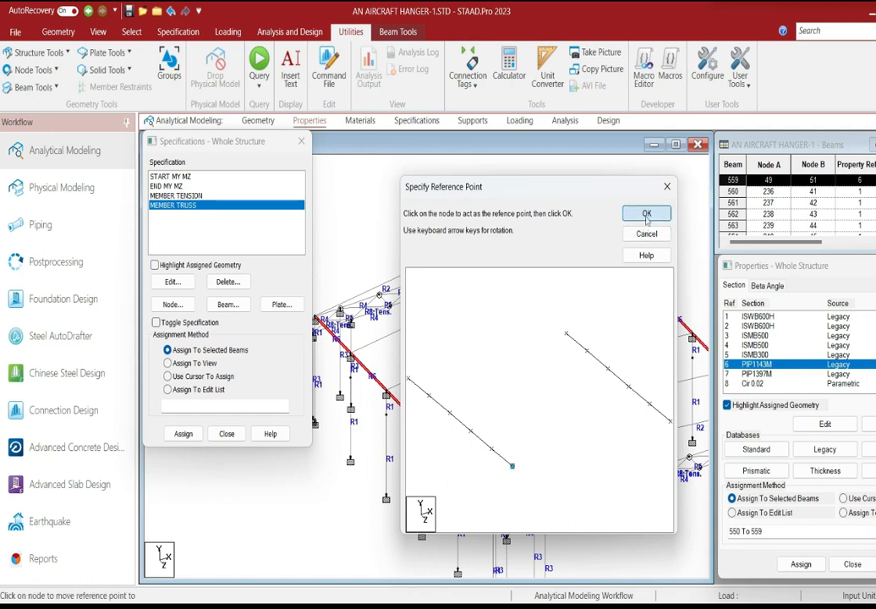
Step: Paste the copied beams at the new intermediate node of the near corner column, moved -2.65 m in Y
scroll(497, 407, up, 2)
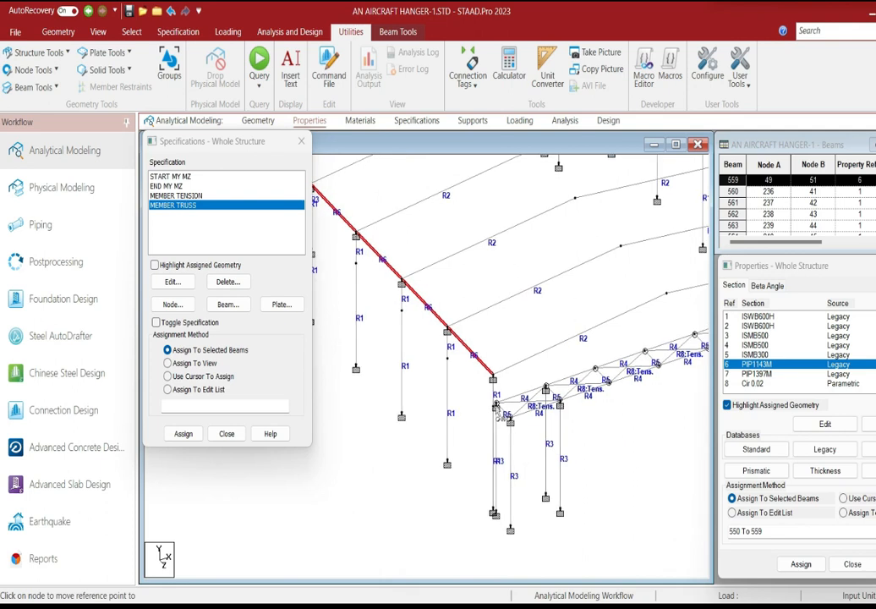
key(Left)
key(Right)
key(Right)
key(Right)
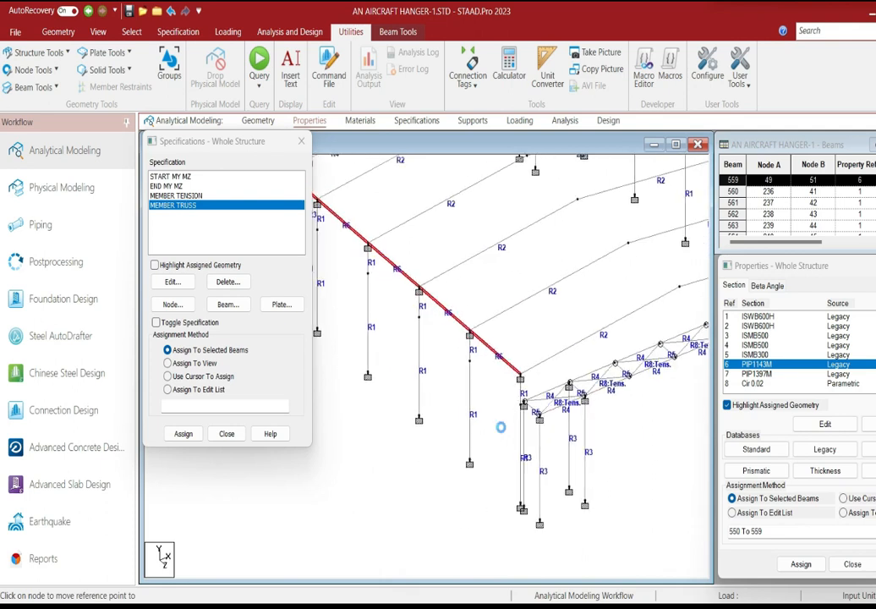
scroll(520, 438, up, 2)
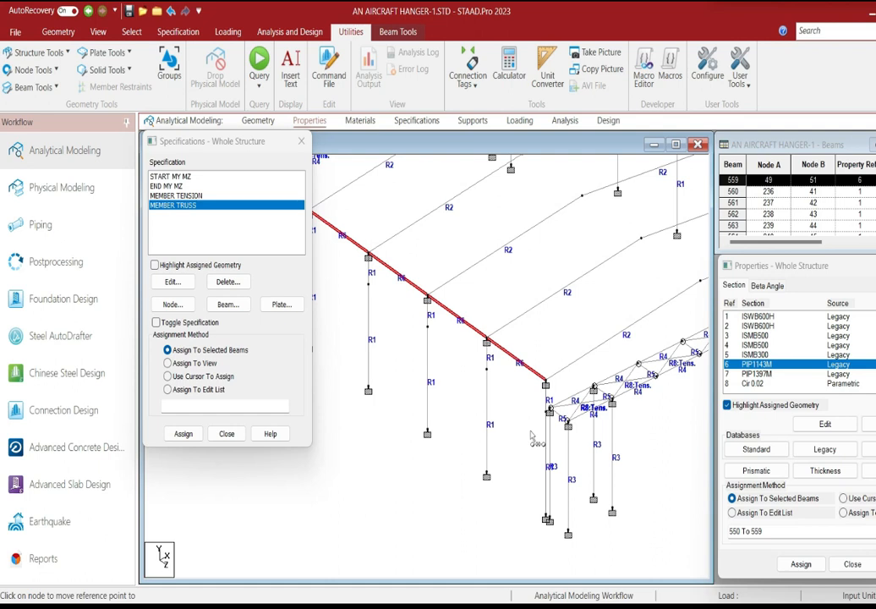
scroll(551, 392, up, 3)
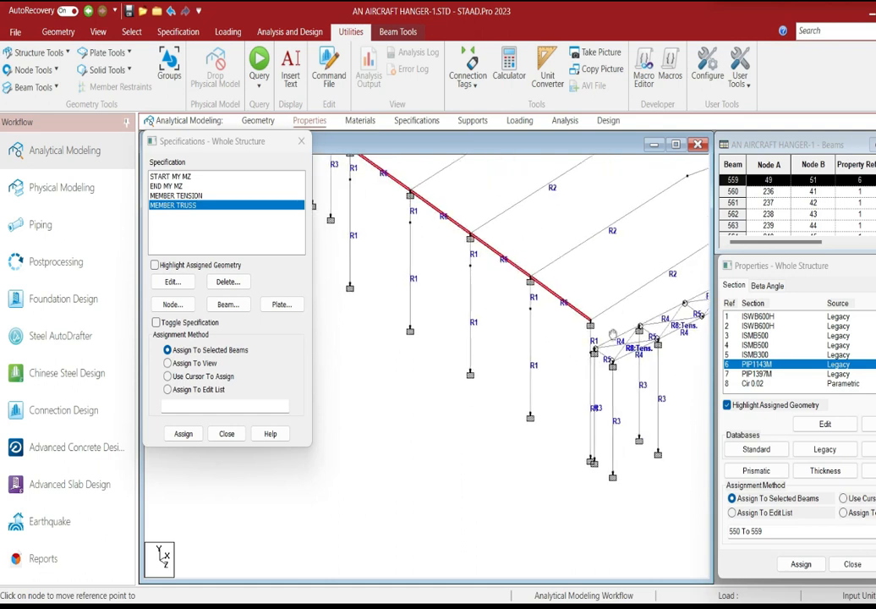
scroll(592, 406, up, 1)
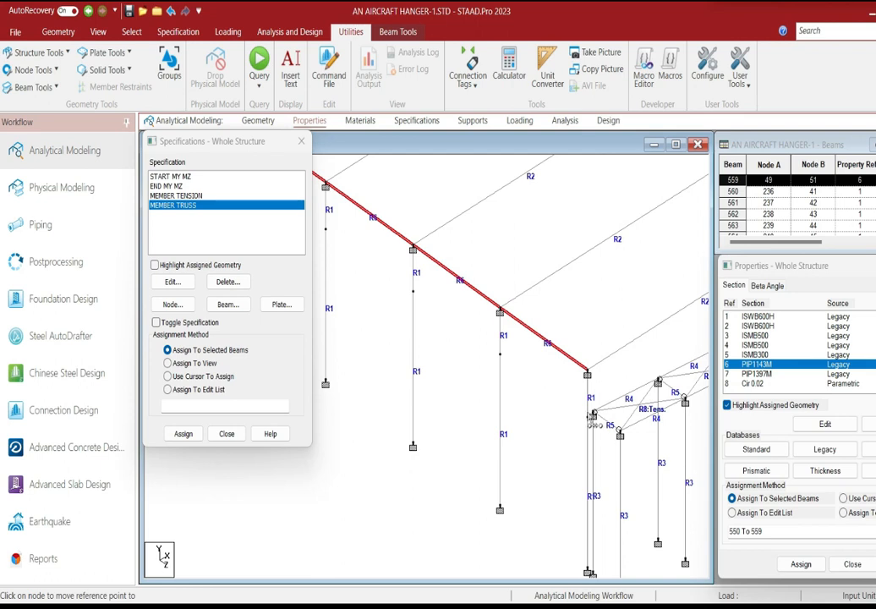
click(587, 422)
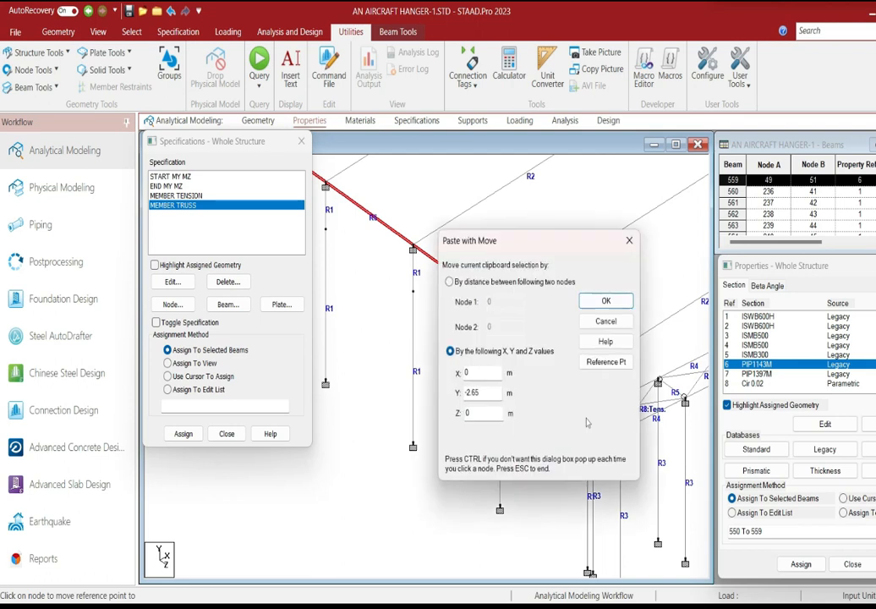
click(607, 302)
scroll(444, 334, up, 3)
scroll(558, 479, down, 2)
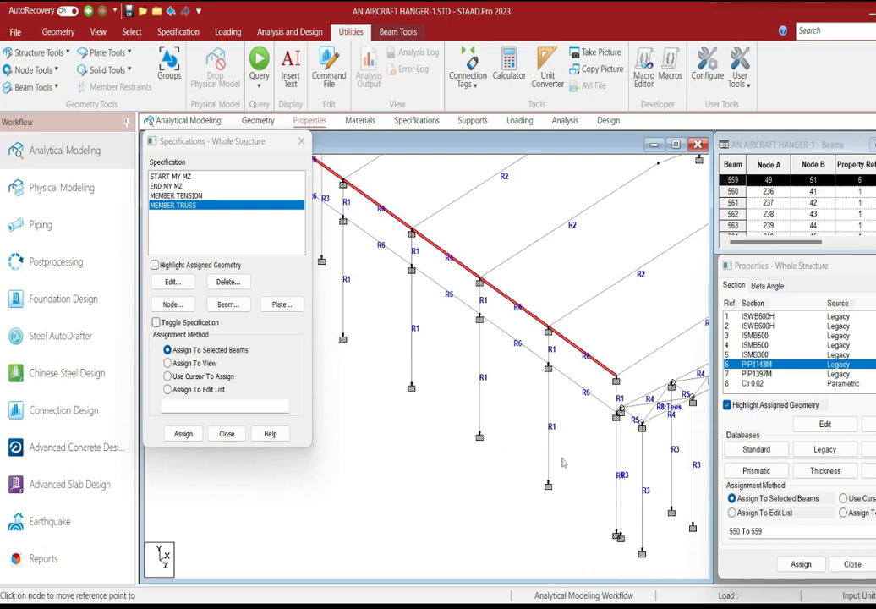
Step: Select the lower segments of all columns in both rows, below the second beam line, and insert a mid-point node in each
click(617, 485)
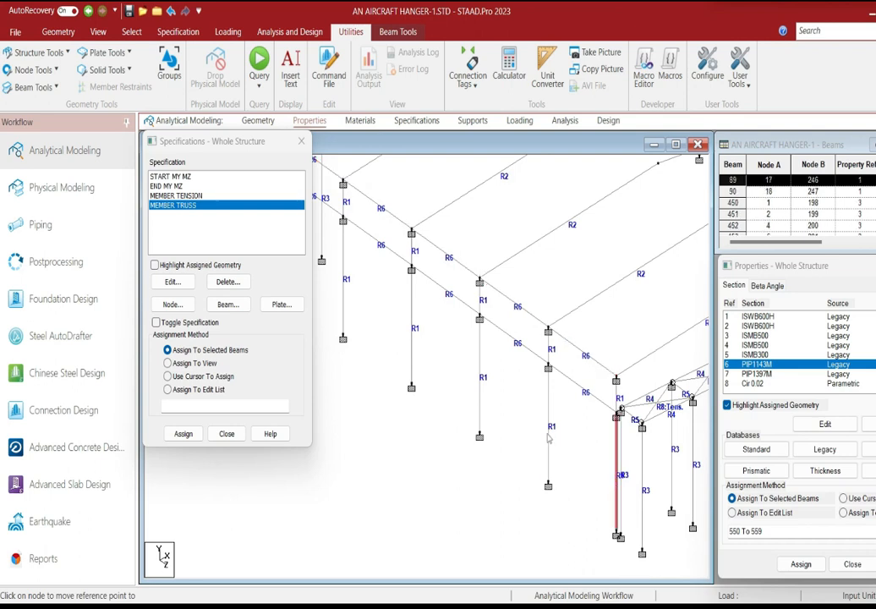
middle_drag(413, 362, 523, 421)
ctrl+click(454, 400)
middle_drag(597, 423, 338, 423)
ctrl+click(673, 432)
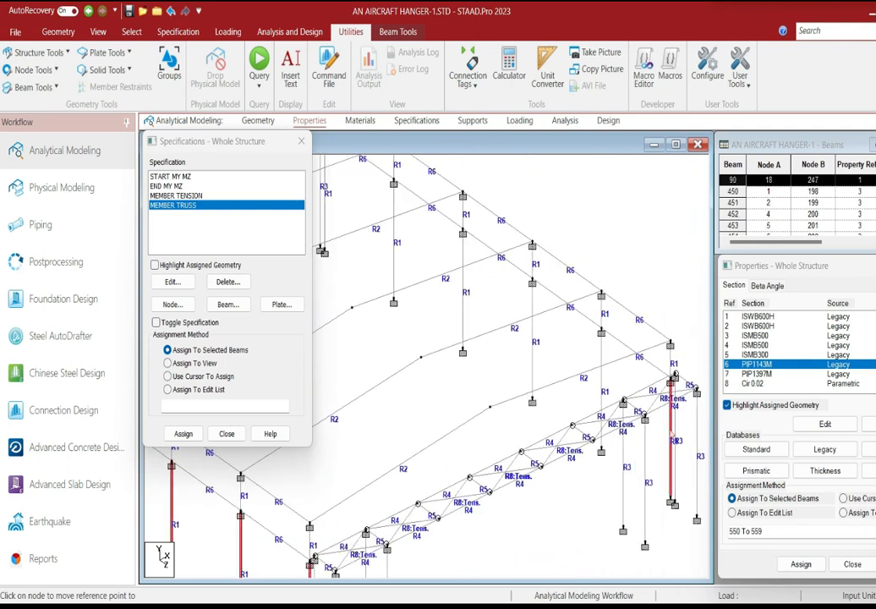
ctrl+click(601, 391)
ctrl+click(533, 355)
middle_drag(517, 345, 554, 362)
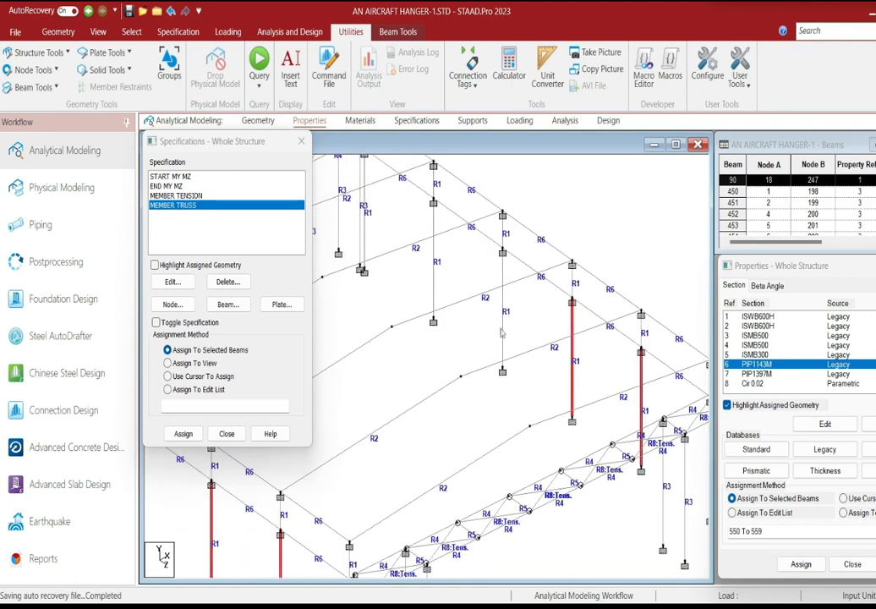
middle_drag(436, 276, 442, 296)
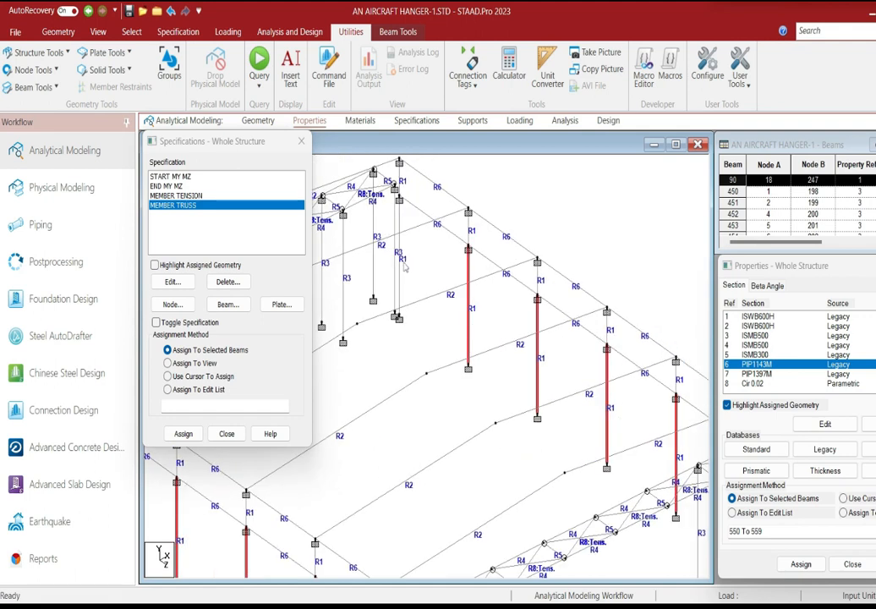
middle_drag(403, 266, 409, 293)
right_click(547, 197)
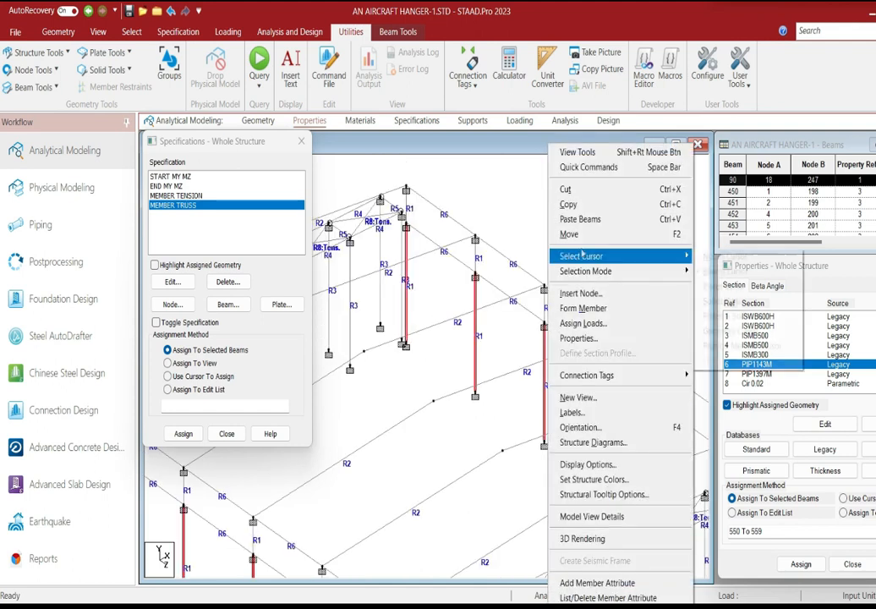
click(571, 292)
click(390, 329)
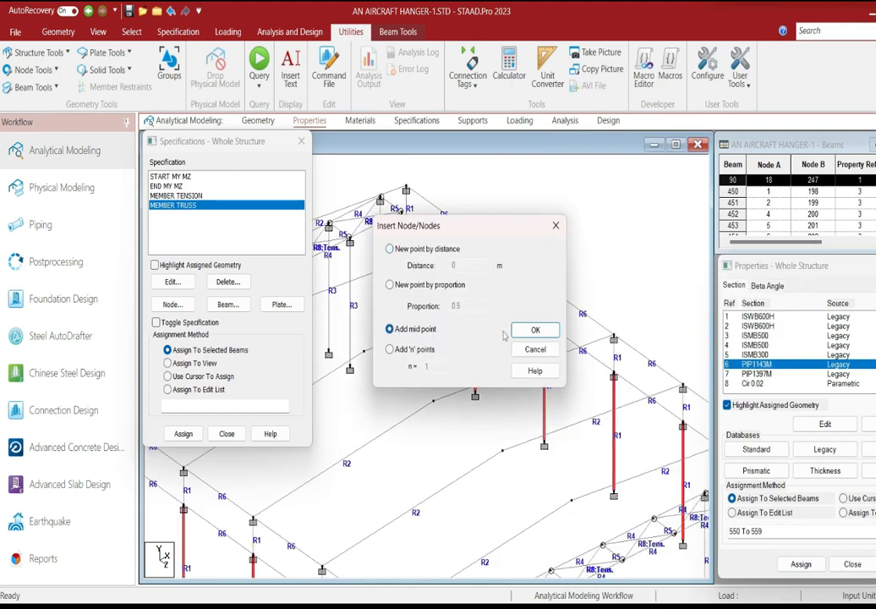
click(535, 330)
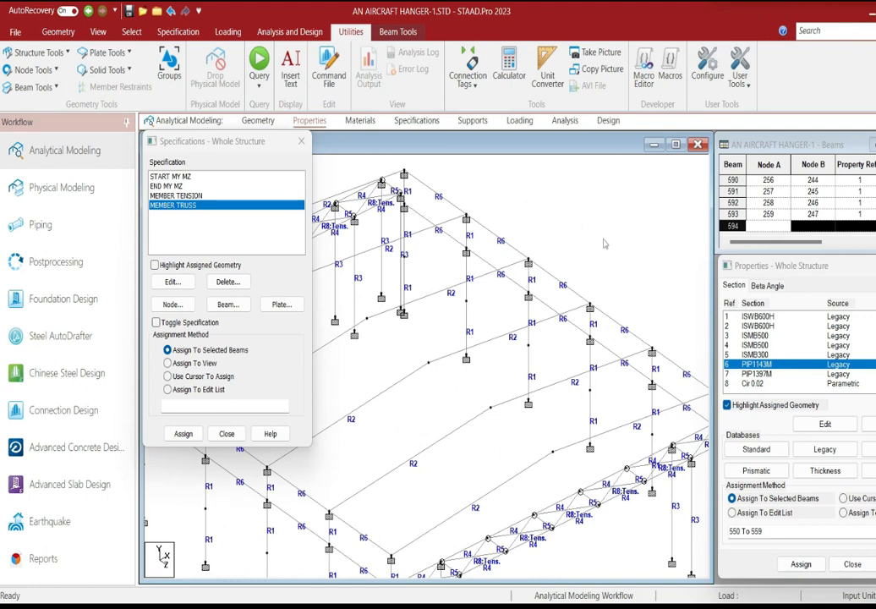
Step: Paste the copied PIP1143M beams at the new mid-point node of the lower column segments, moved -6.9 m in Y
right_click(566, 201)
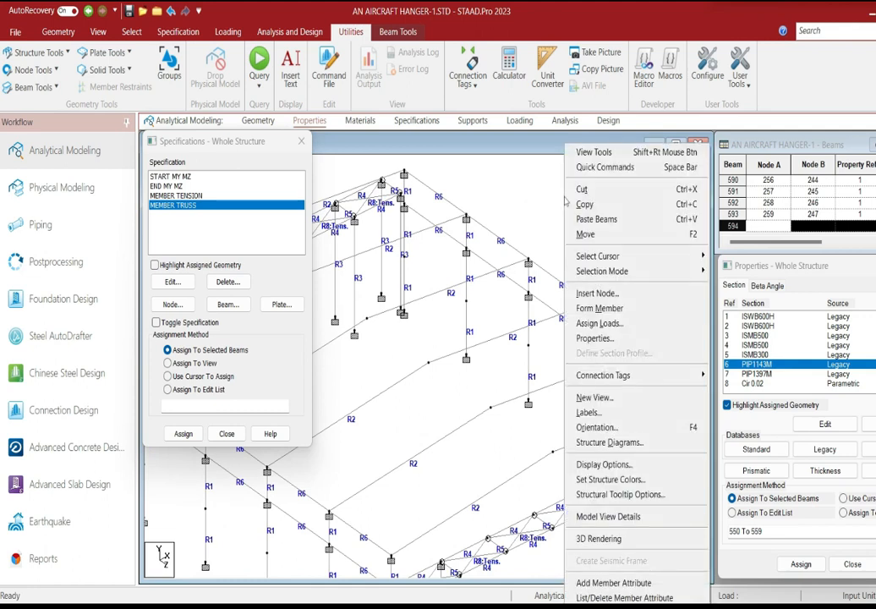
click(585, 221)
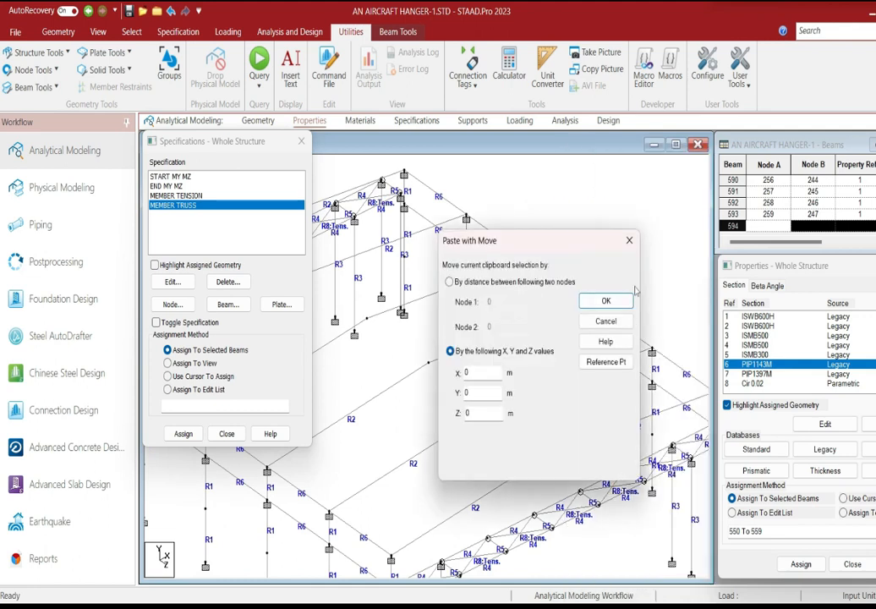
click(605, 362)
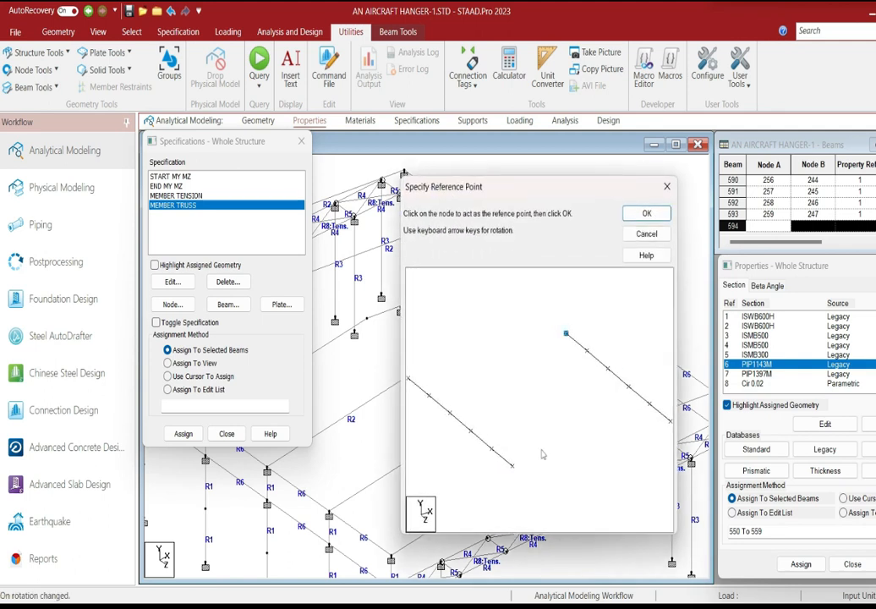
click(647, 215)
middle_drag(565, 427, 519, 334)
click(513, 338)
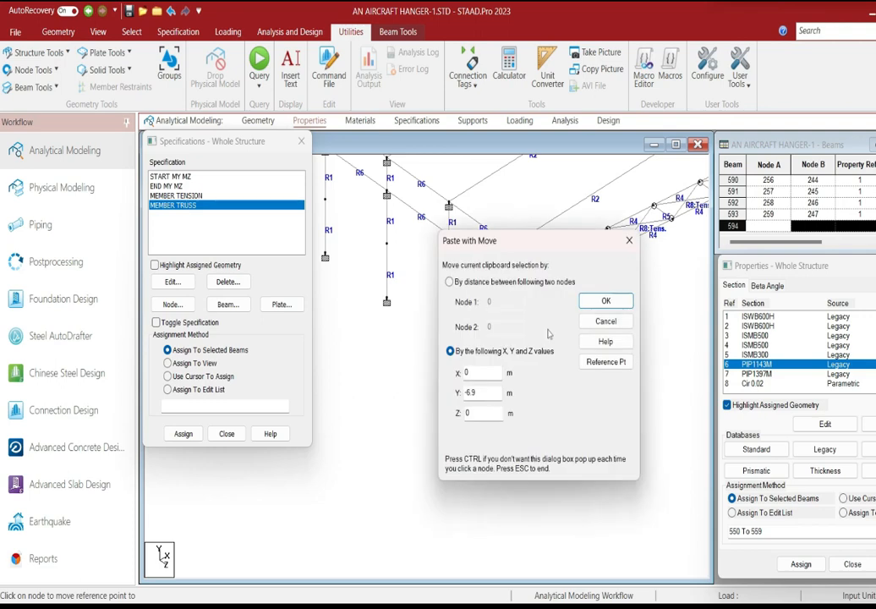
click(623, 302)
middle_drag(606, 355, 535, 540)
scroll(557, 469, down, 5)
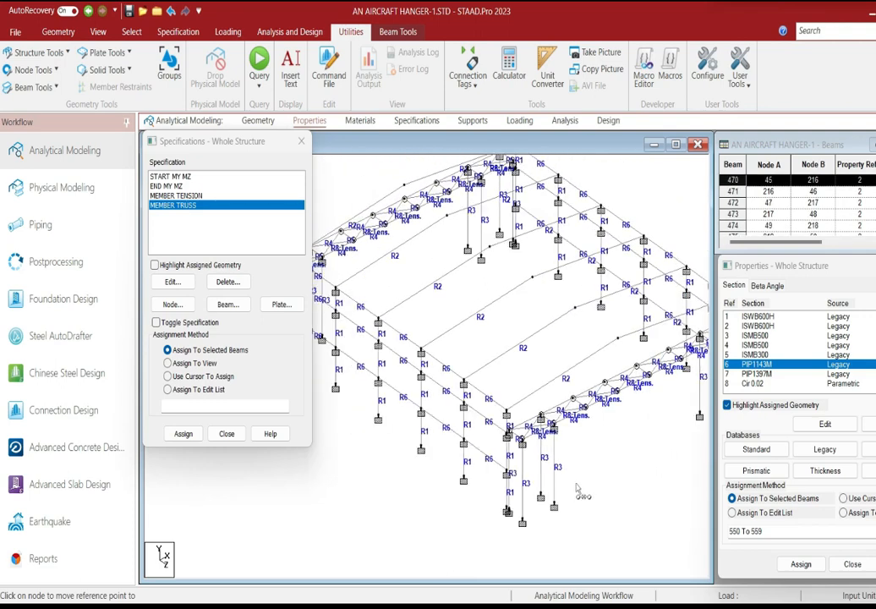
Step: Close the Specifications dialog and isolate the roof rafters and eave beams from the front view, shown in plan
click(301, 141)
middle_drag(357, 235, 341, 250)
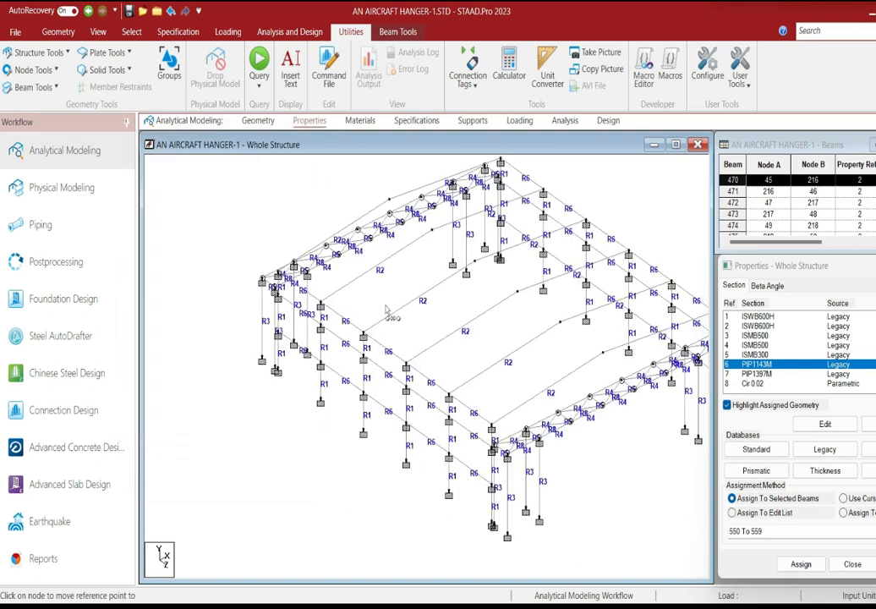
click(96, 32)
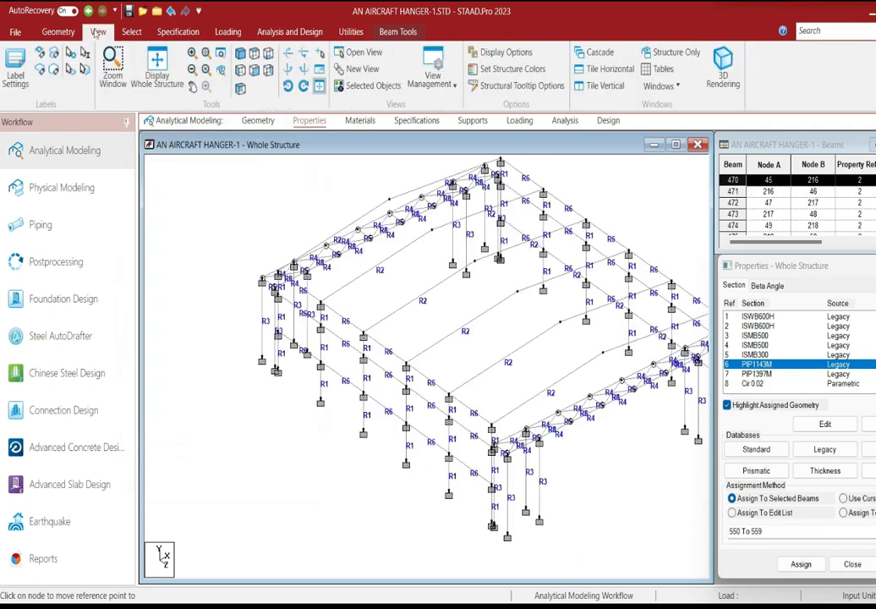
click(255, 72)
middle_drag(397, 293, 366, 300)
scroll(366, 300, down, 2)
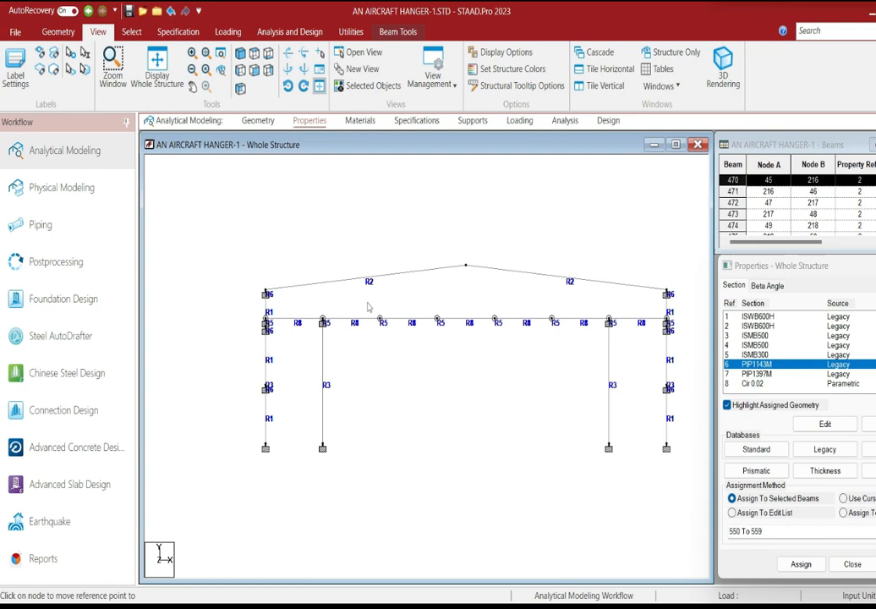
click(244, 237)
drag(244, 241, 692, 300)
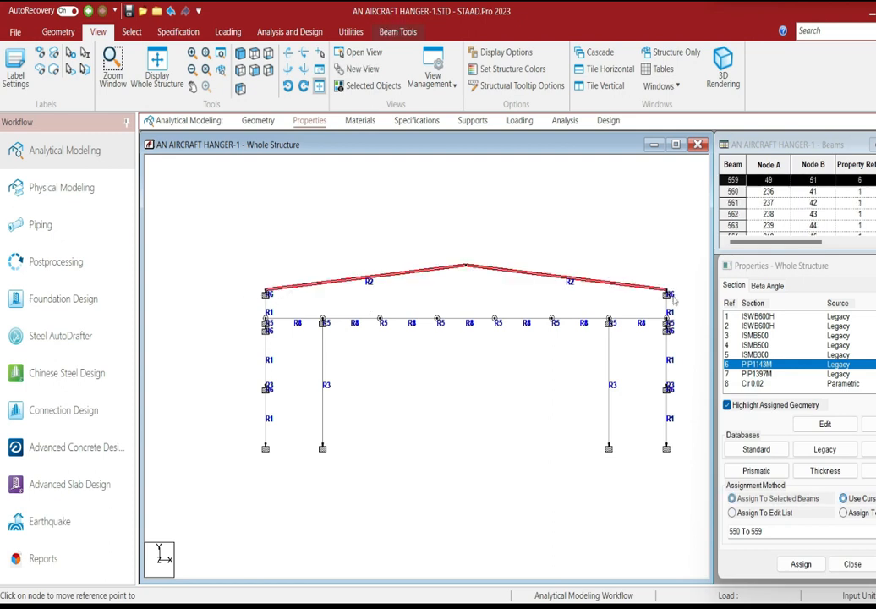
click(358, 87)
click(256, 55)
click(388, 206)
scroll(425, 237, up, 2)
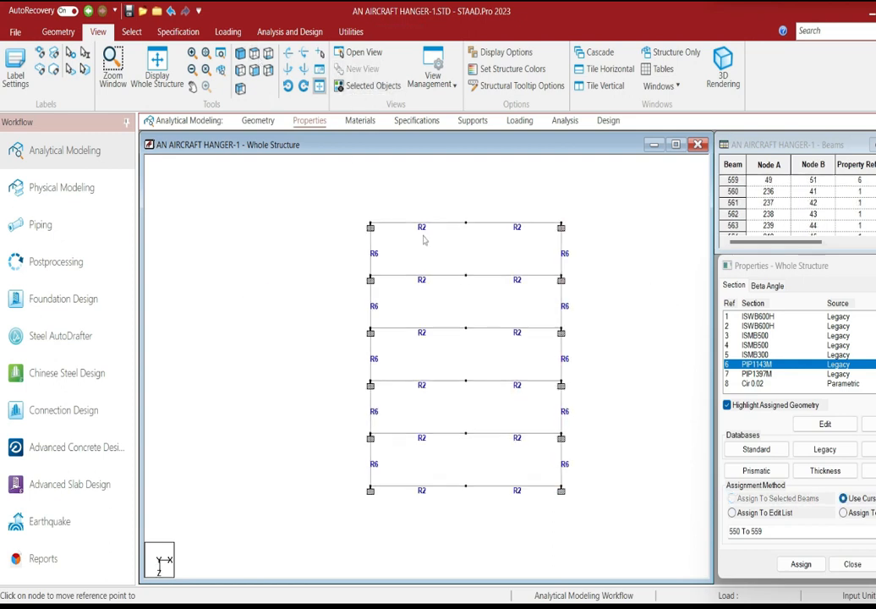
Step: Select both halves of all roof rafters and insert n = 2 equally spaced nodes in each
drag(403, 204, 470, 466)
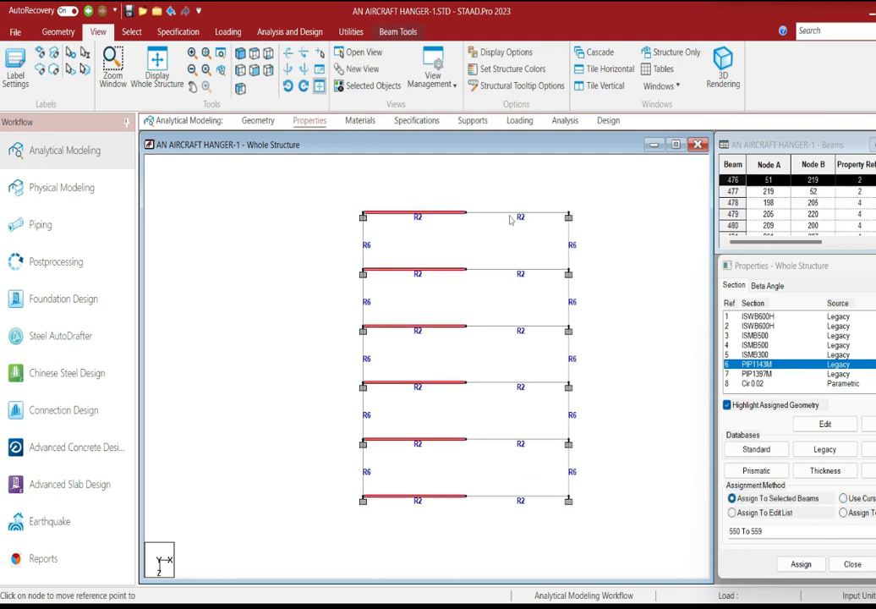
ctrl+drag(555, 483, 553, 507)
middle_drag(461, 328, 463, 363)
right_click(324, 219)
click(355, 293)
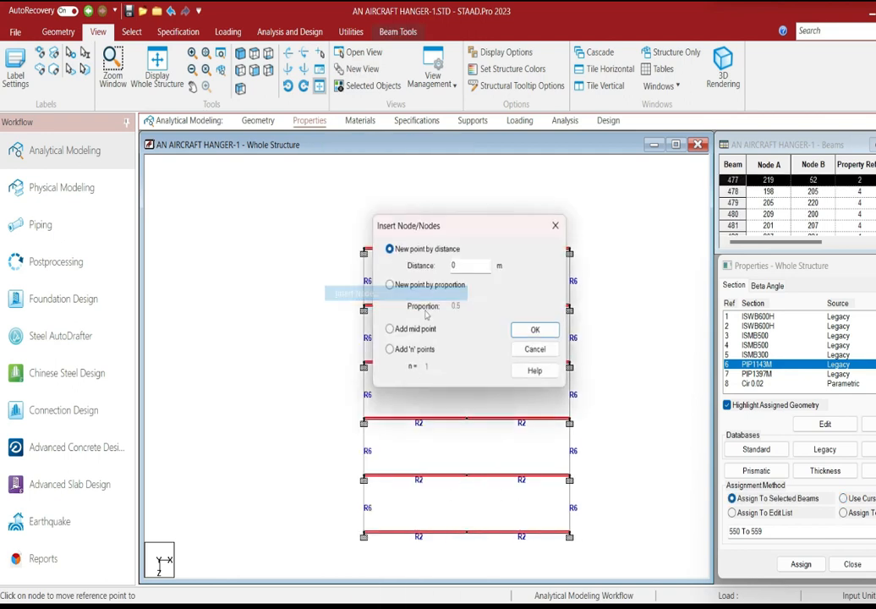
click(391, 349)
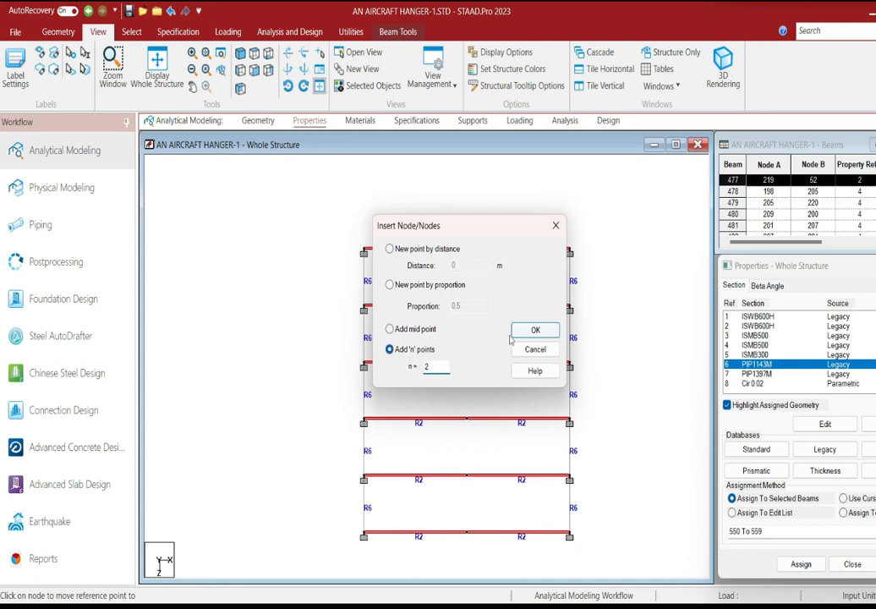
click(519, 331)
Step: Copy the PIP1143M beam line along the left eave and start pasting it with its rear end node as reference point
drag(335, 206, 356, 532)
right_click(273, 236)
click(296, 203)
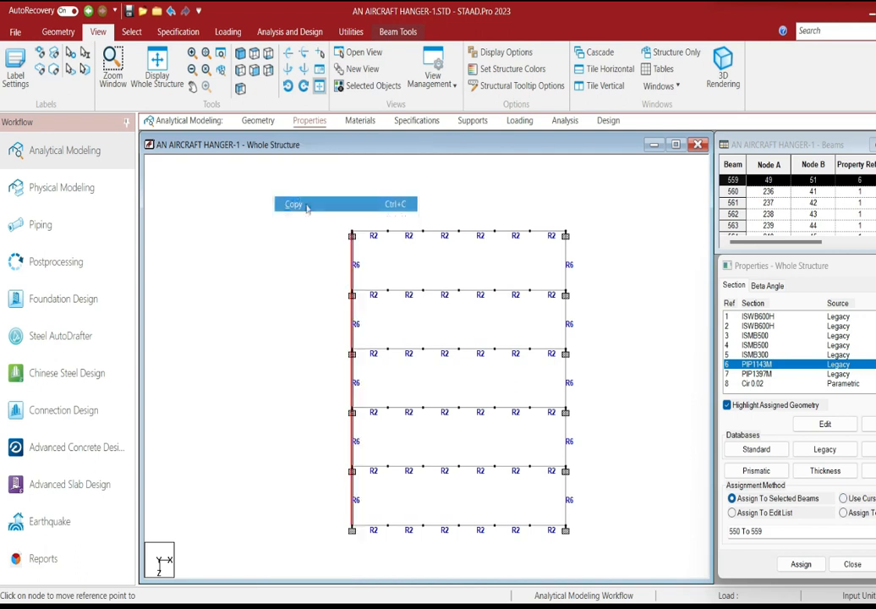
right_click(273, 236)
click(304, 219)
click(604, 363)
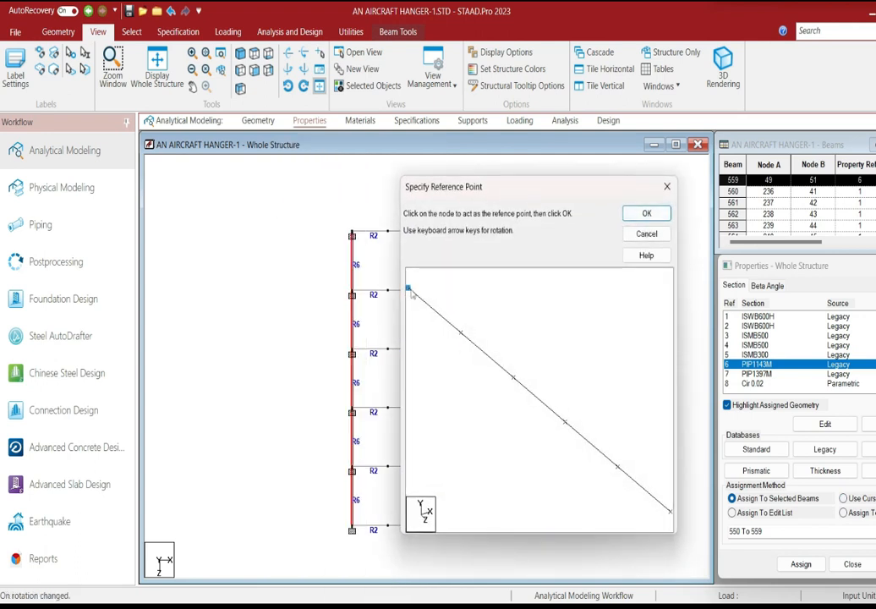
click(658, 217)
Step: Paste the copied beam line at each of the five intermediate nodes of the rear rafter, including the ridge
click(387, 236)
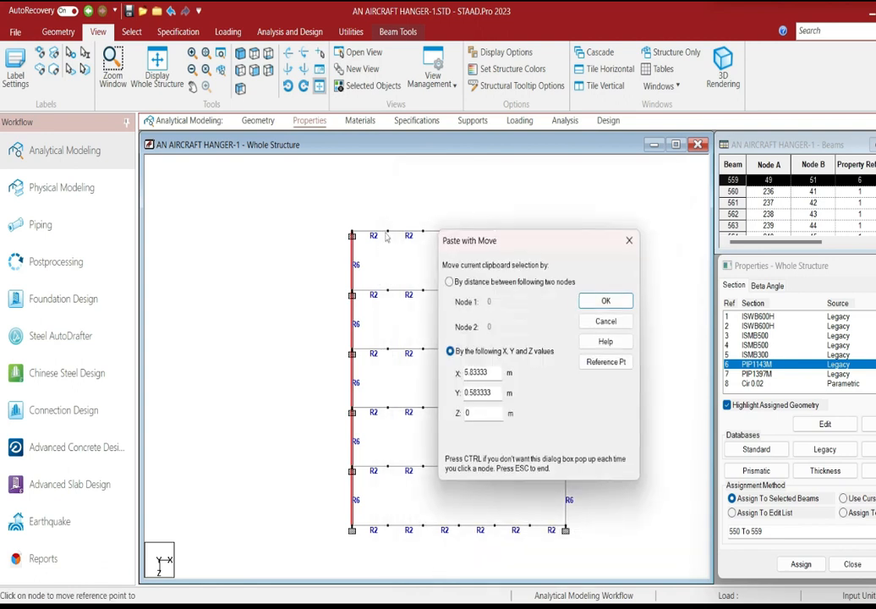
key(Return)
click(424, 232)
key(Return)
click(459, 231)
key(Return)
click(494, 233)
key(Return)
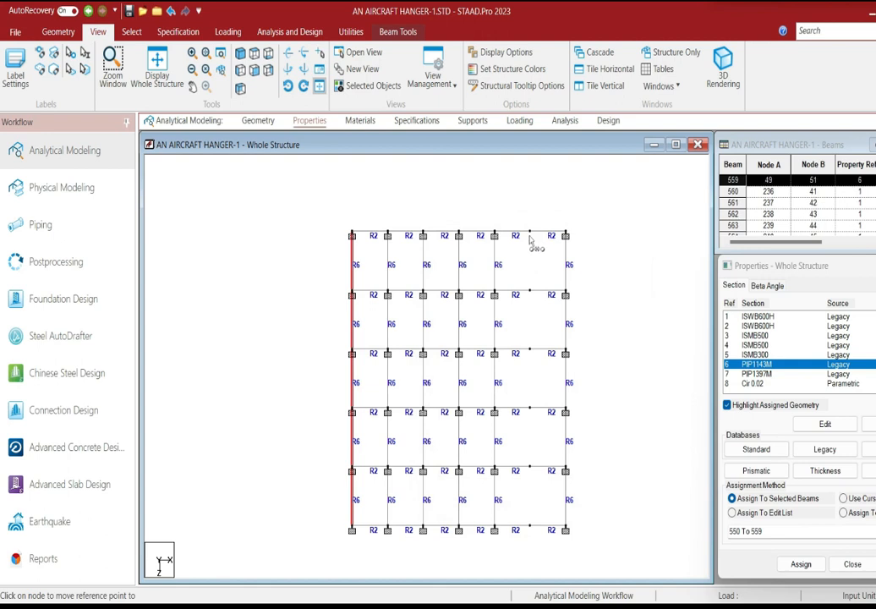
click(530, 235)
key(Return)
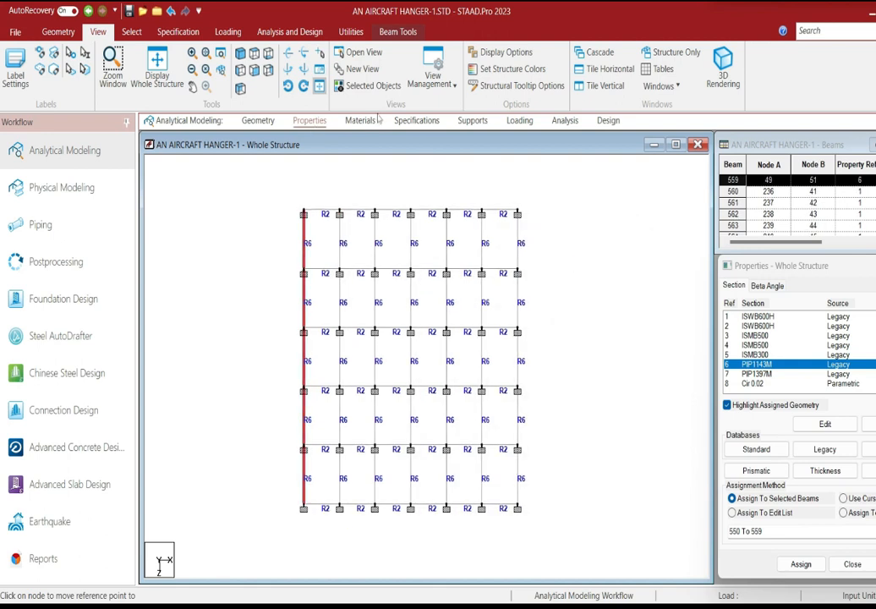
Step: Assign No support to all interior roof nodes between the two eave lines
click(482, 120)
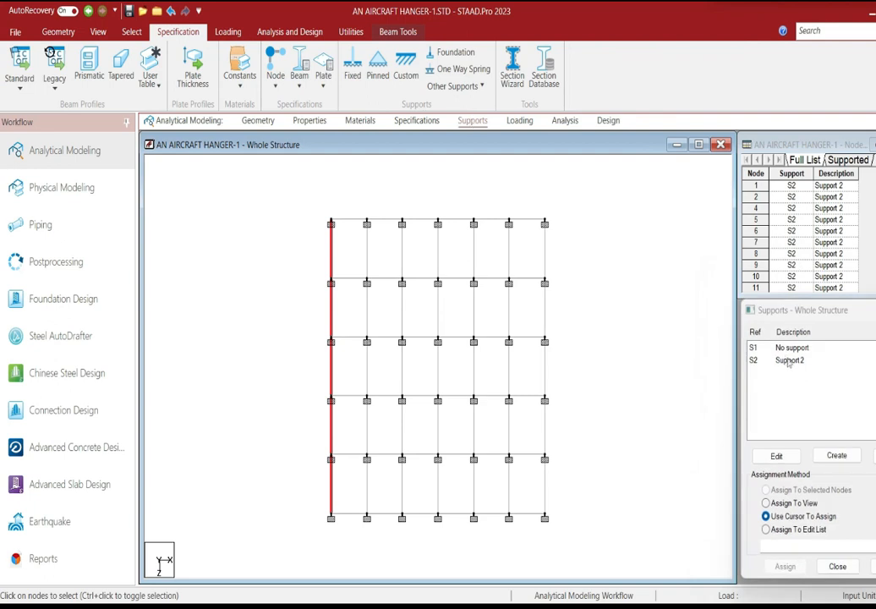
click(792, 349)
click(362, 196)
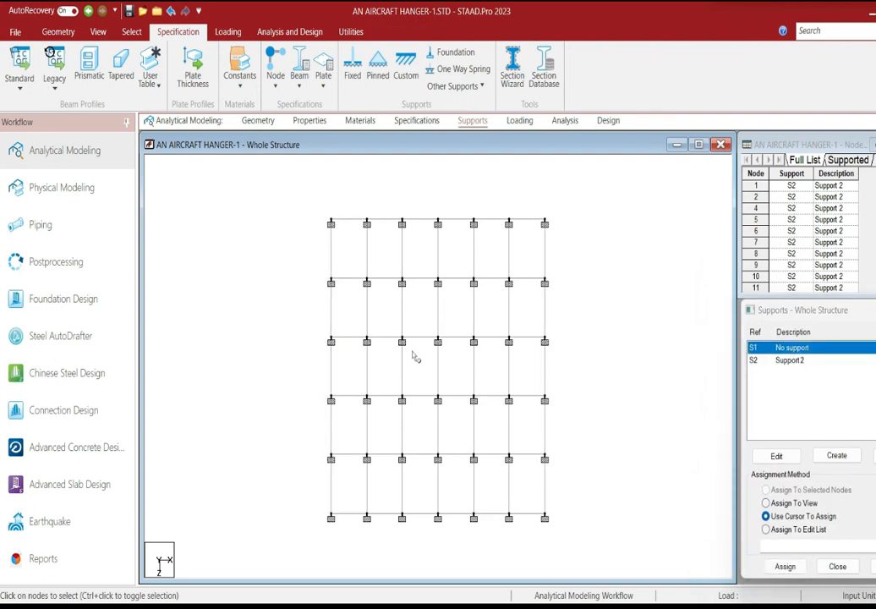
drag(356, 192, 522, 535)
click(790, 568)
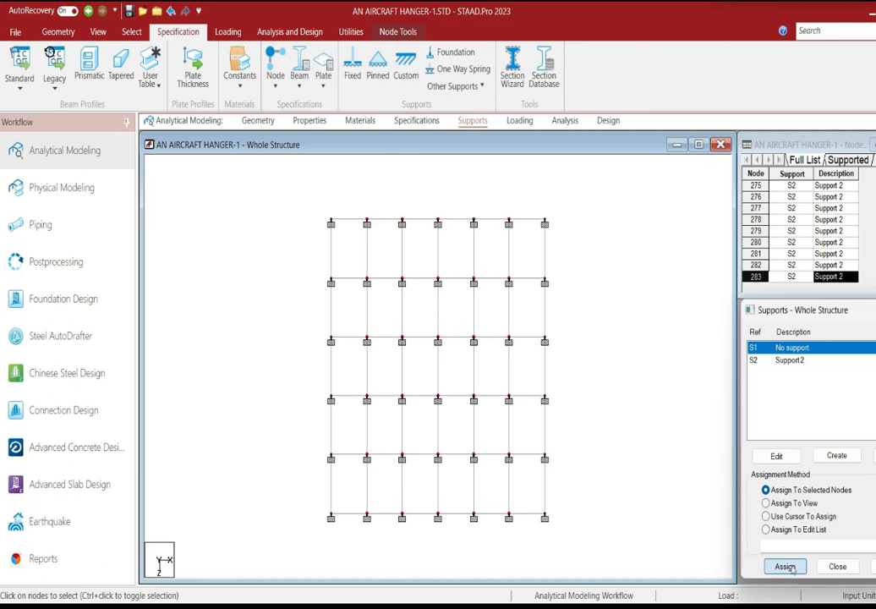
click(849, 487)
scroll(596, 383, up, 2)
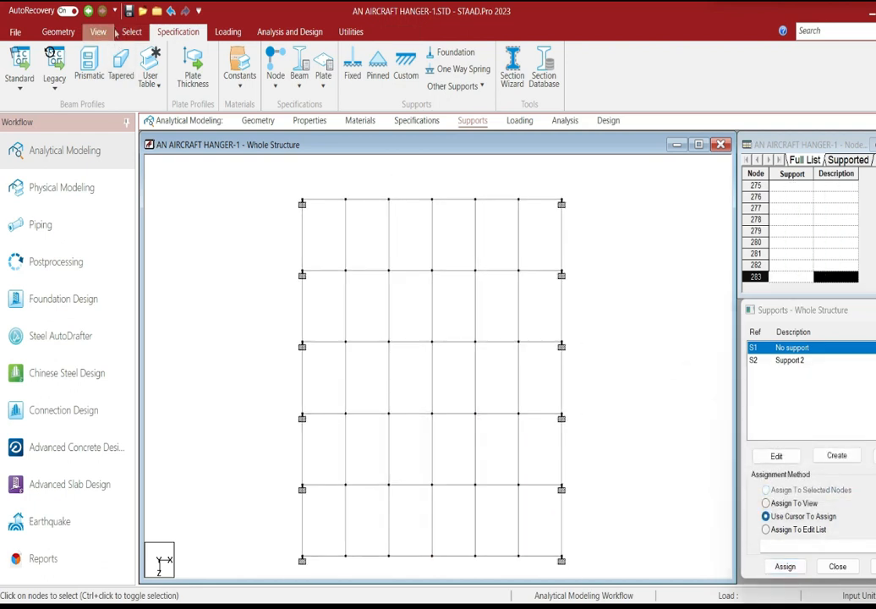
Step: Add crossed diagonal bracing beams in all six panels of the middle roof bay, from eave to eave
click(74, 32)
click(133, 32)
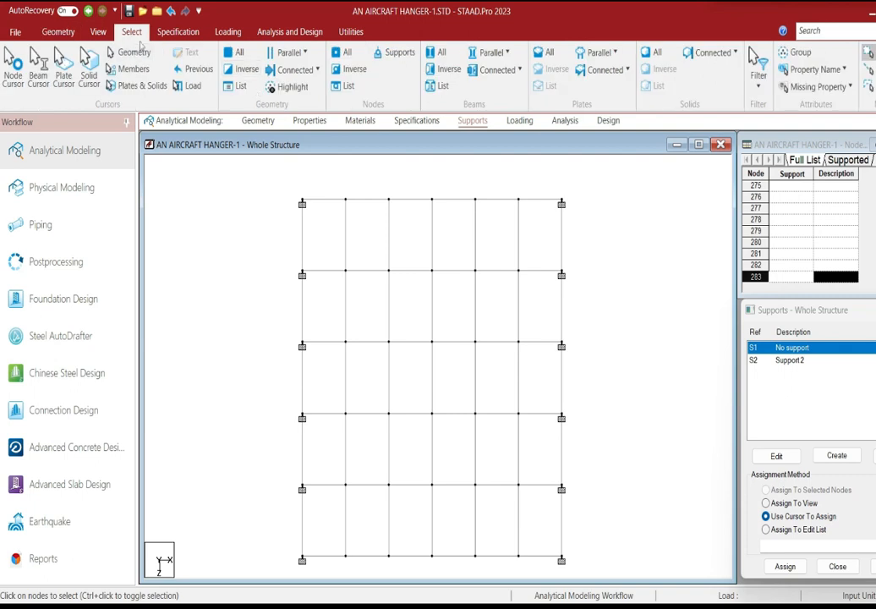
click(178, 32)
click(131, 31)
click(57, 31)
click(233, 66)
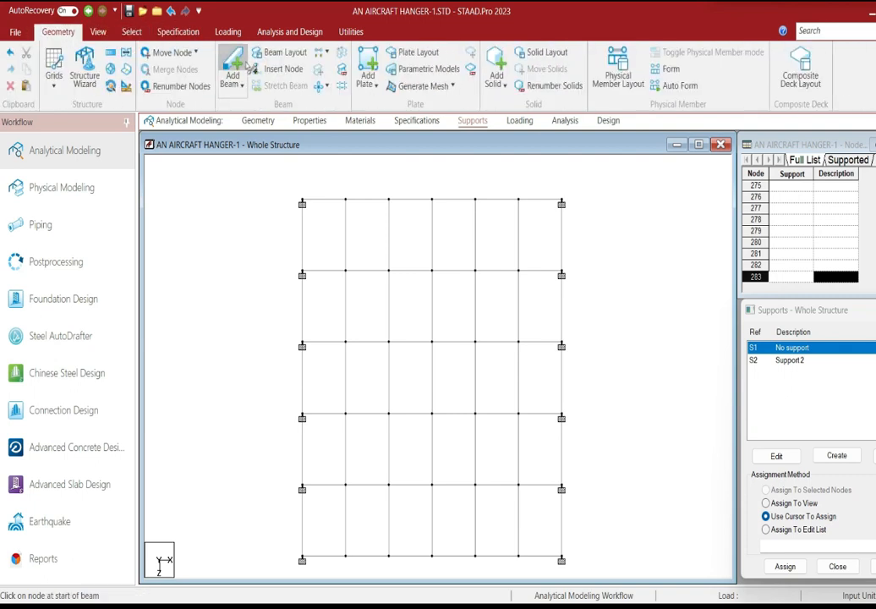
drag(303, 346, 306, 416)
drag(349, 347, 396, 350)
click(513, 344)
drag(438, 414, 519, 416)
click(480, 416)
click(513, 343)
drag(567, 359, 562, 348)
Step: Select the bracing members with missing property and assign them the Cir 0.02 section
click(309, 120)
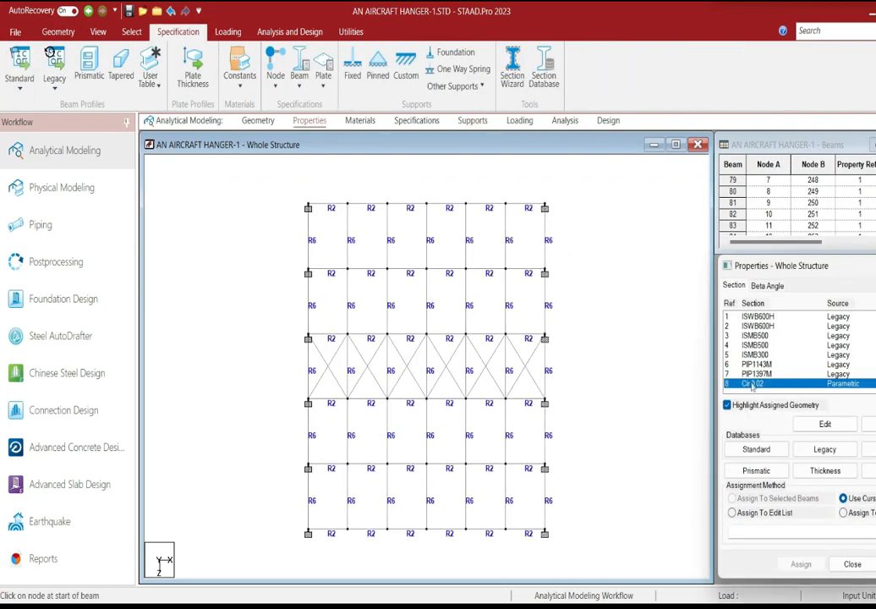
click(130, 34)
click(820, 87)
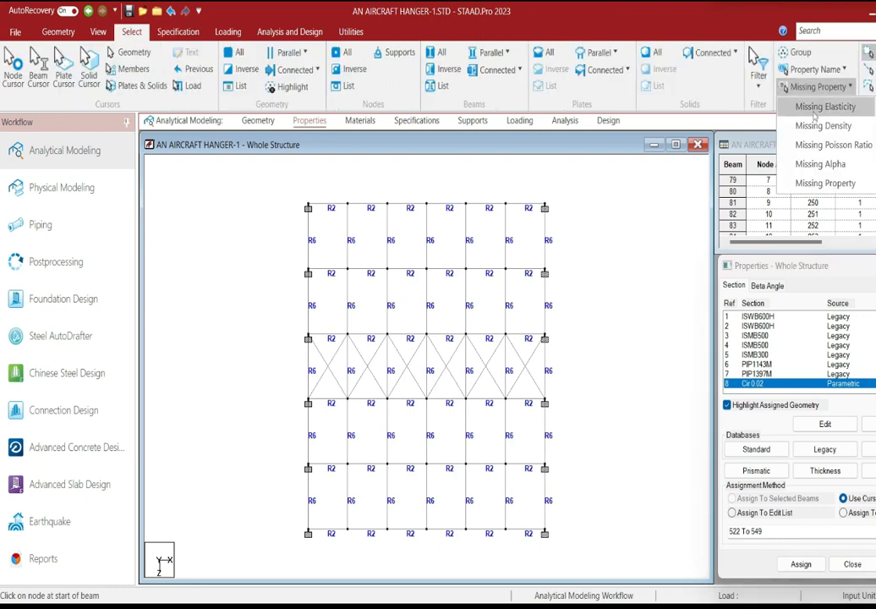
click(825, 182)
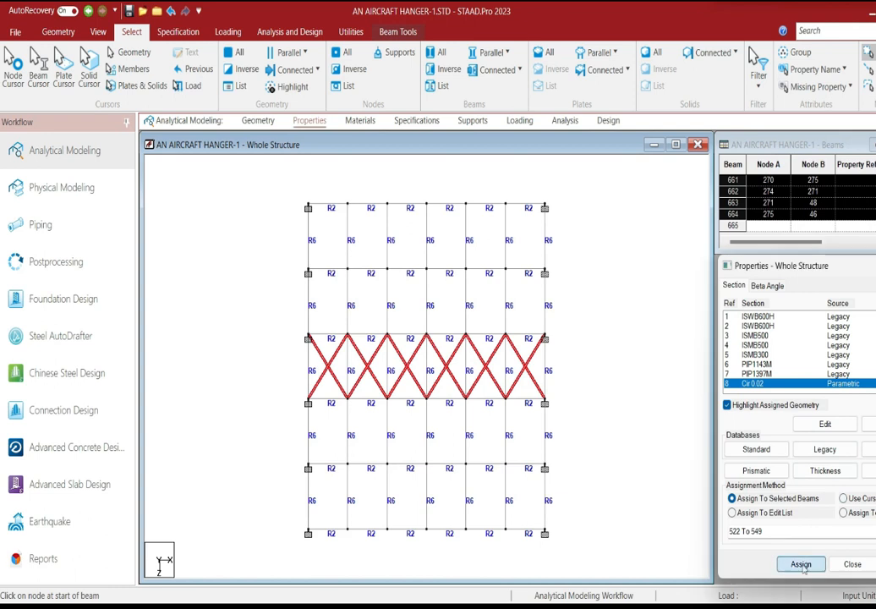
click(805, 563)
click(852, 461)
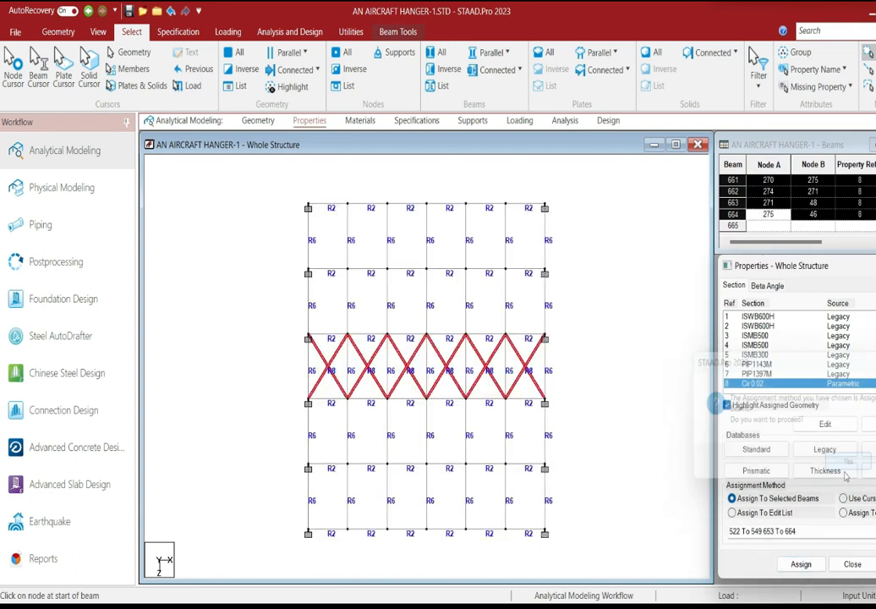
Step: Display the whole structure again in isometric orientation
click(98, 31)
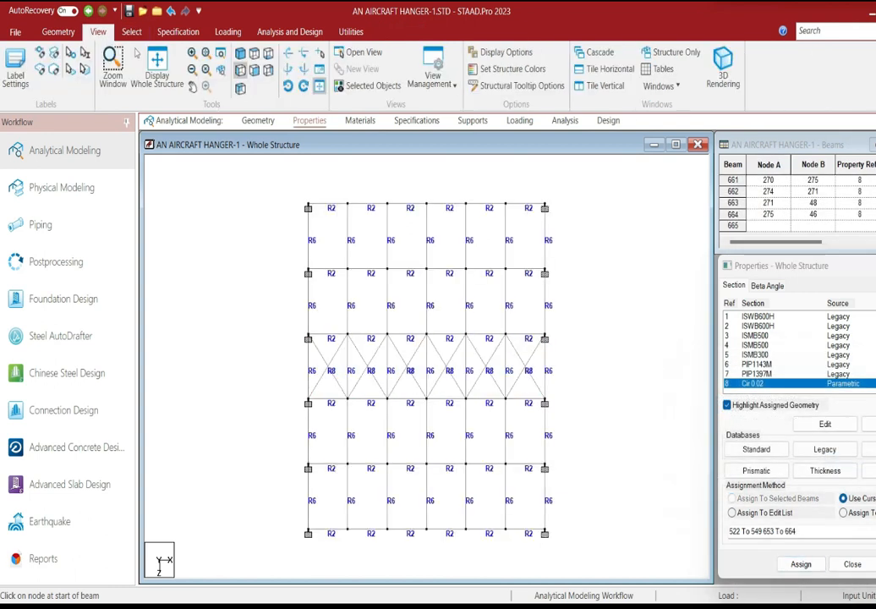
click(241, 56)
scroll(396, 270, up, 2)
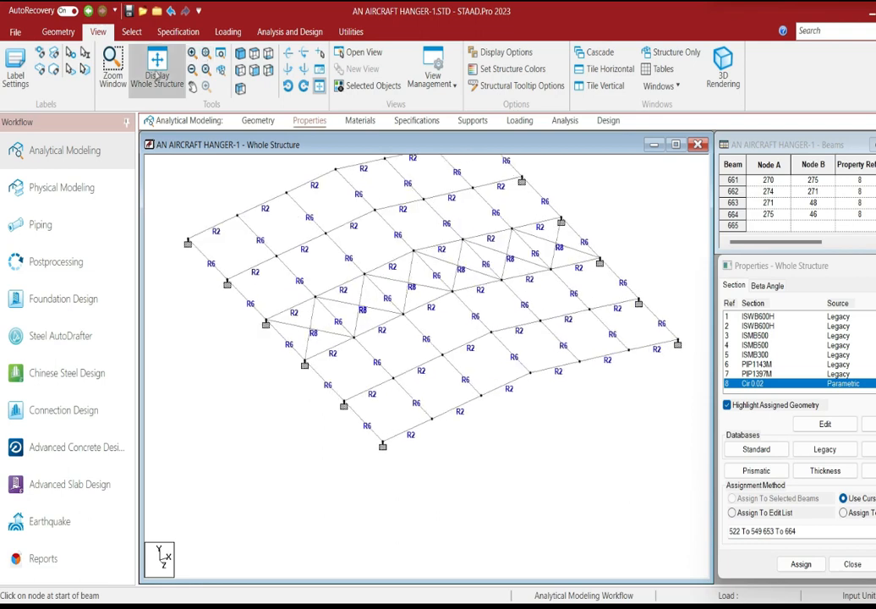
click(157, 69)
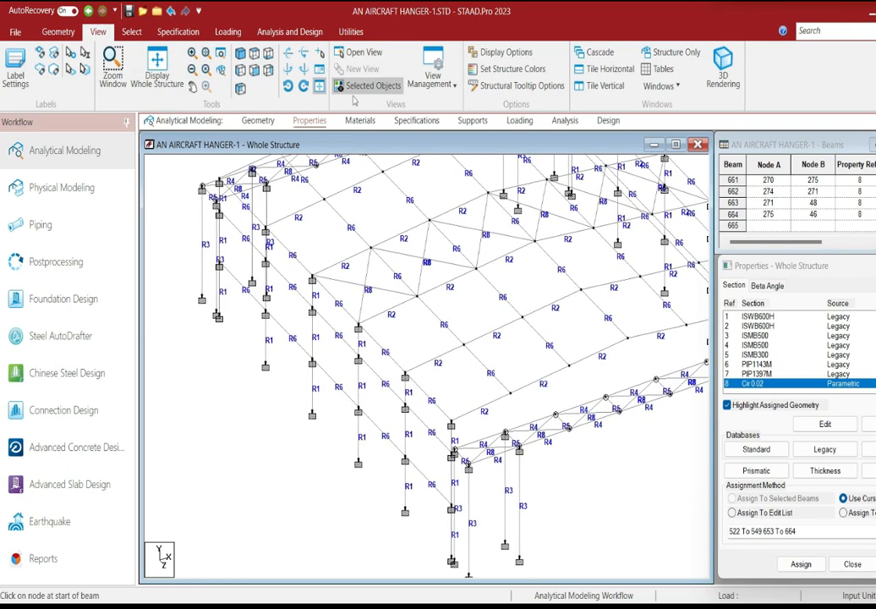
click(351, 32)
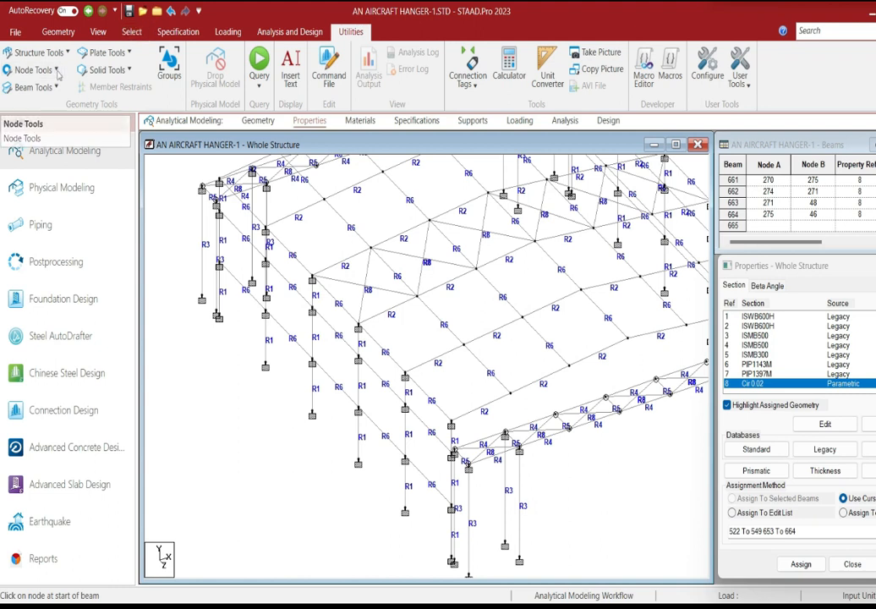
click(127, 35)
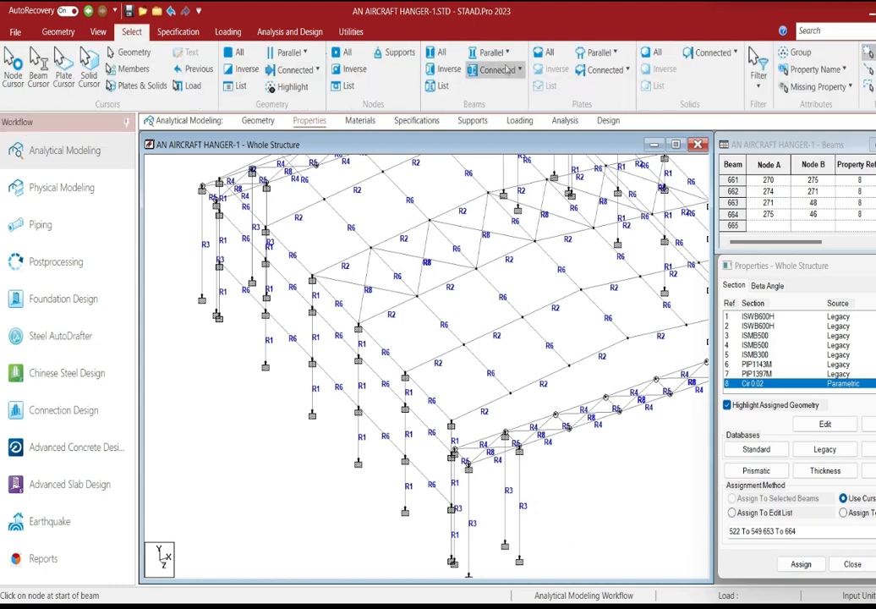
scroll(301, 314, up, 1)
scroll(299, 310, up, 1)
middle_drag(307, 294, 301, 310)
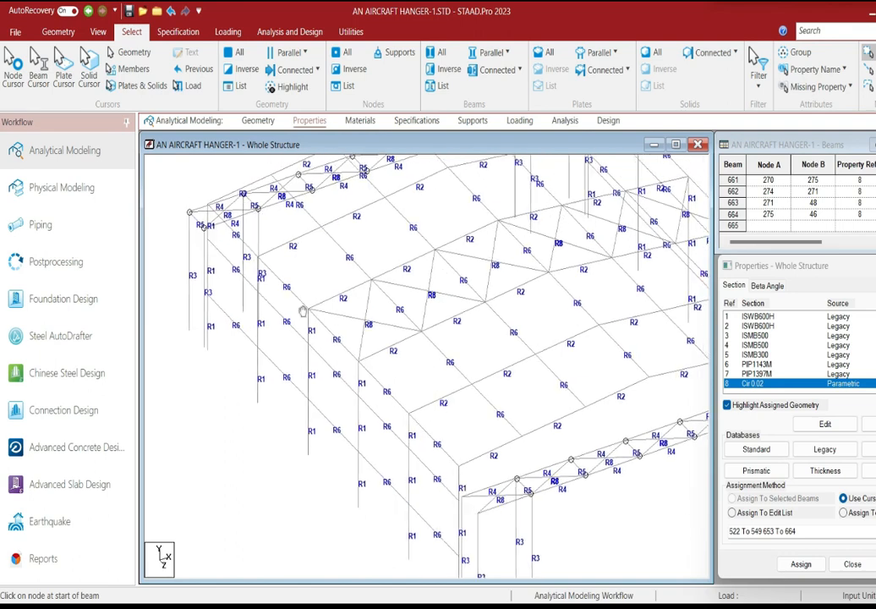
click(290, 32)
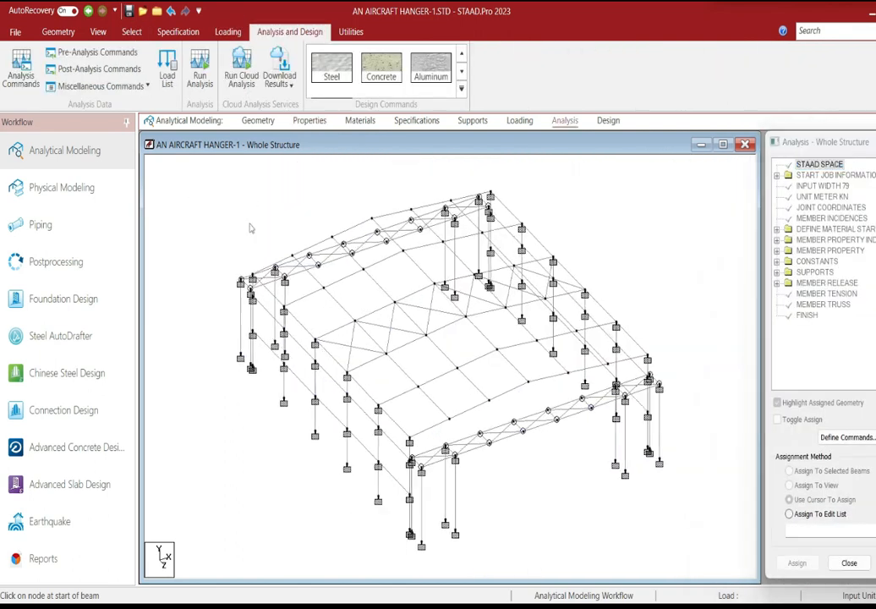
Step: Add crossed diagonal bracing beams in the top panel of the left side wall, in the bay aligned with the braced roof bay
click(131, 31)
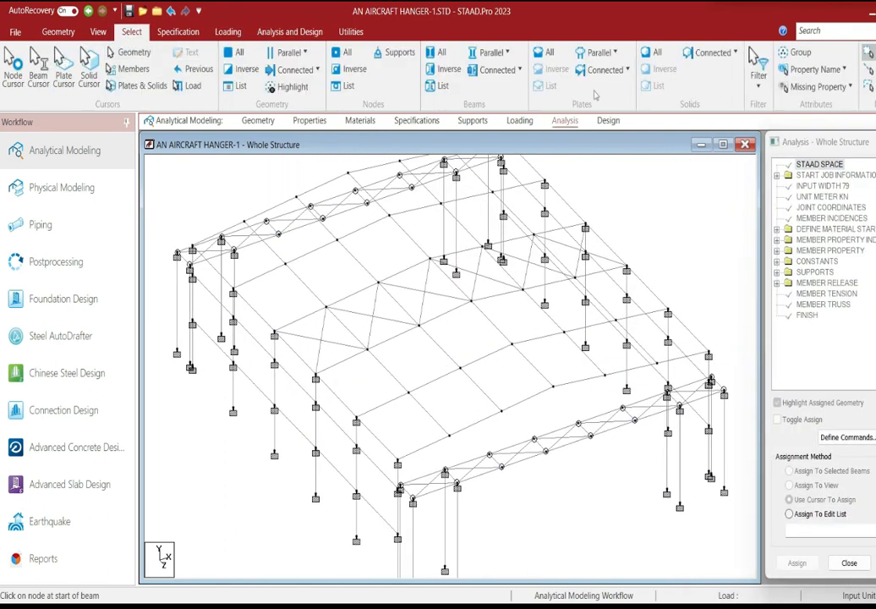
click(58, 31)
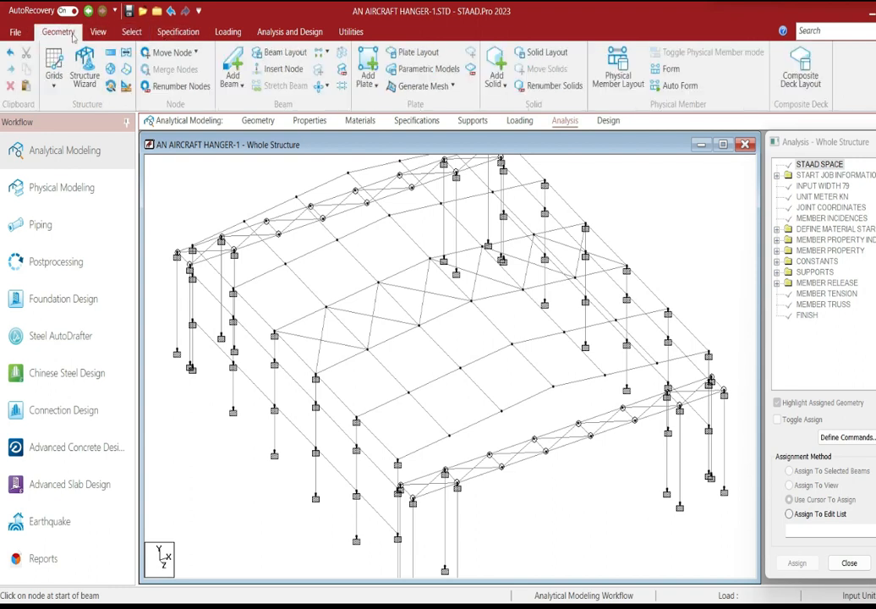
scroll(351, 313, up, 2)
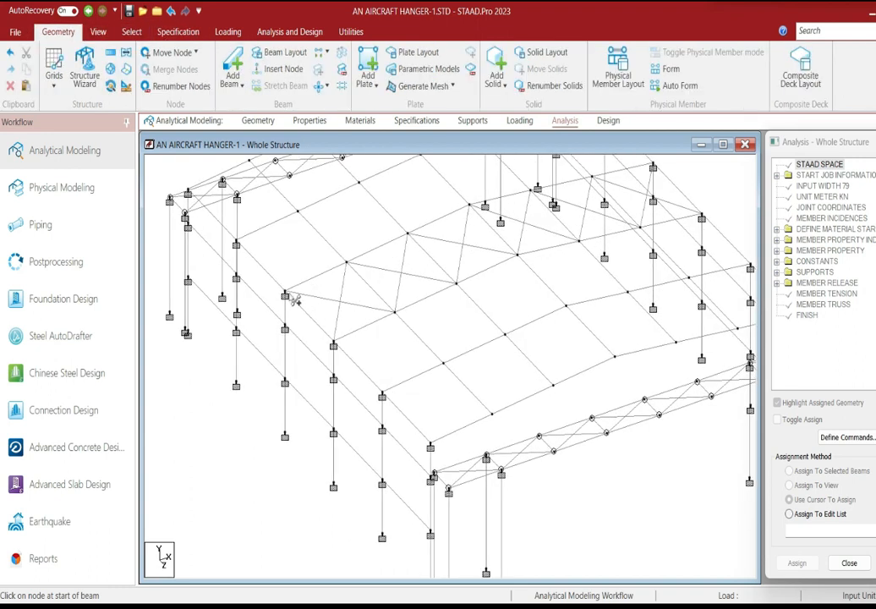
click(293, 300)
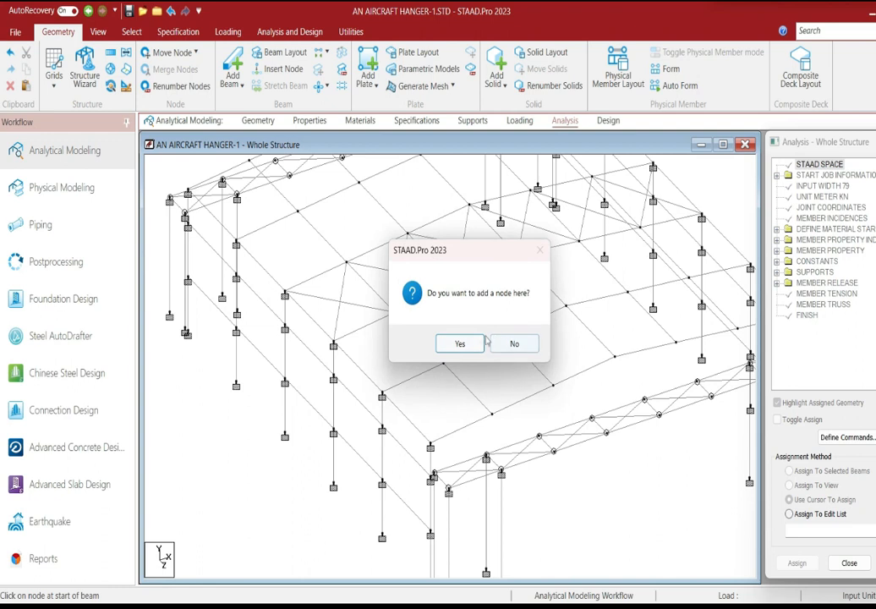
click(515, 343)
click(290, 296)
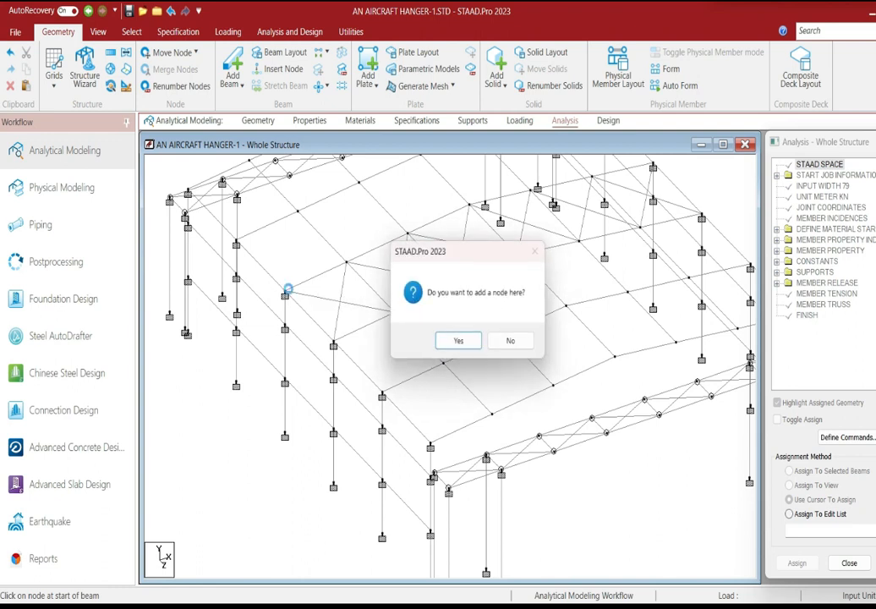
click(465, 345)
drag(336, 379, 337, 346)
Step: Add crossed diagonal bracing beams in the top panel of the right side wall, in line with the braced roof bay
middle_drag(614, 300, 373, 383)
scroll(422, 355, up, 2)
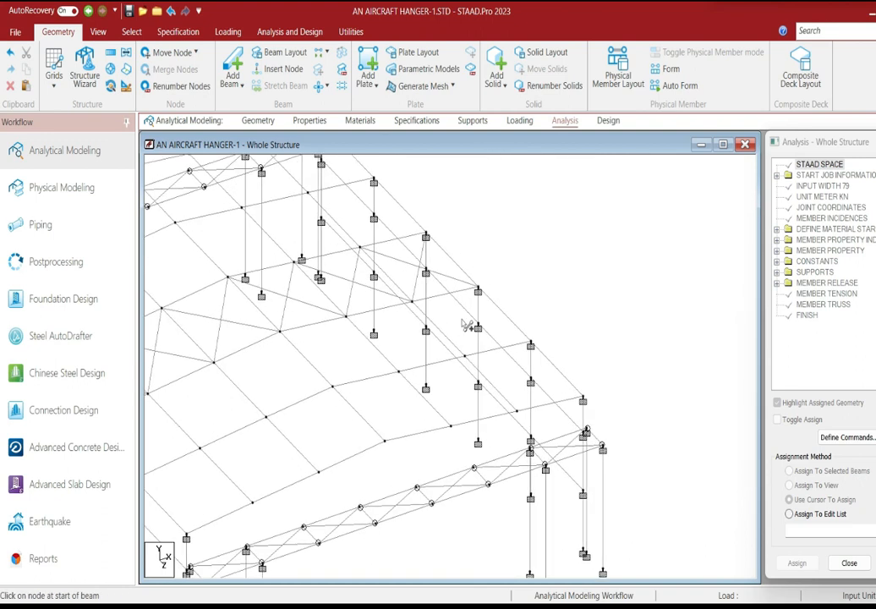
drag(438, 231, 438, 230)
drag(491, 324, 489, 324)
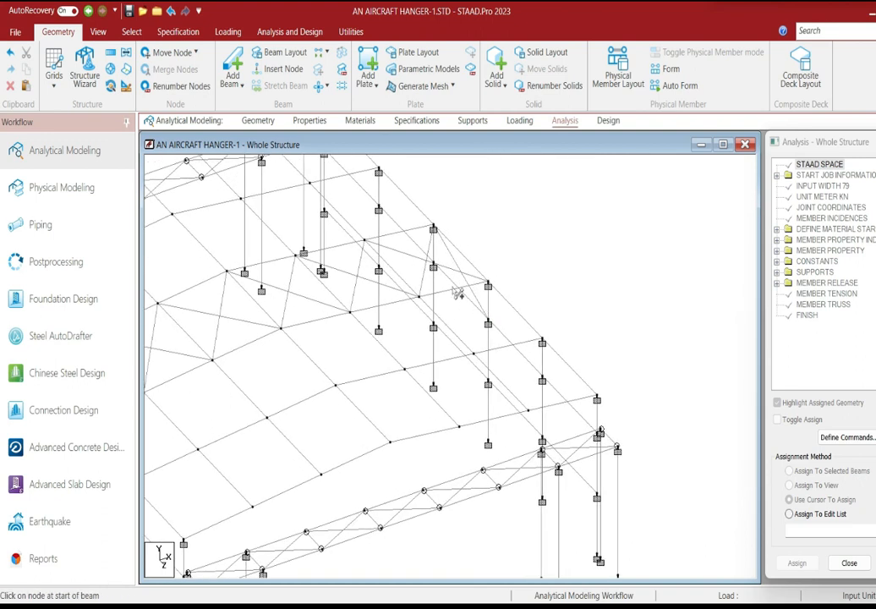
drag(434, 268, 489, 286)
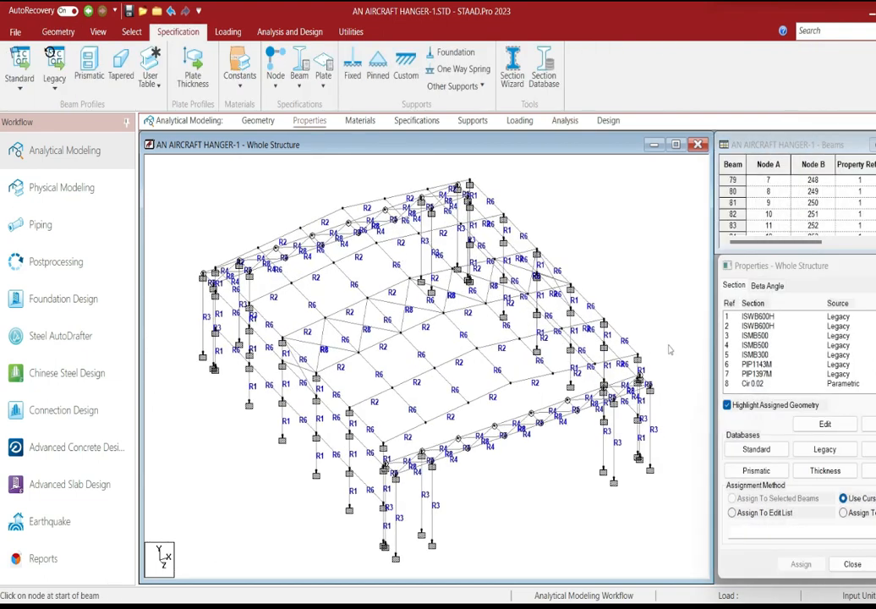
Step: Select the wall bracing members with missing property and assign them the Cir 0.02 section
scroll(669, 349, up, 1)
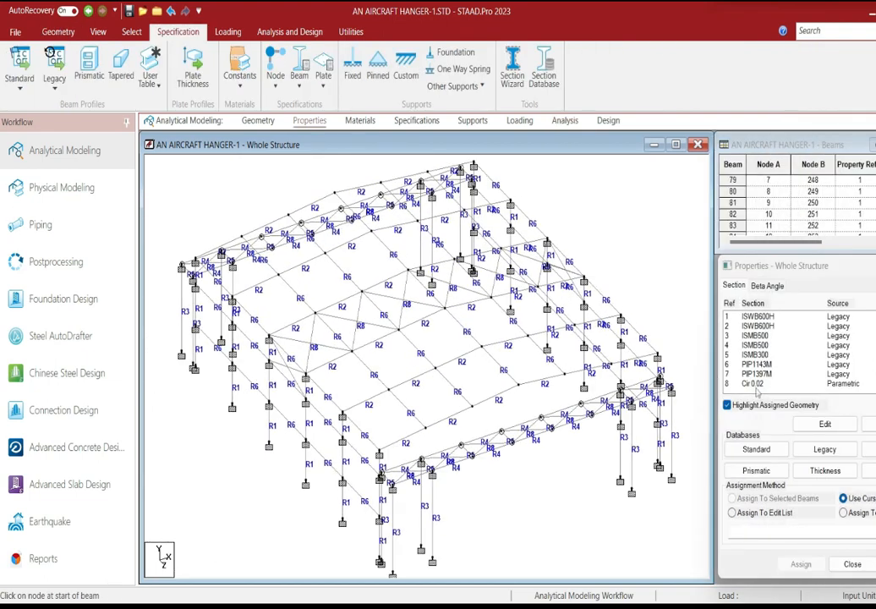
click(755, 385)
scroll(506, 341, up, 3)
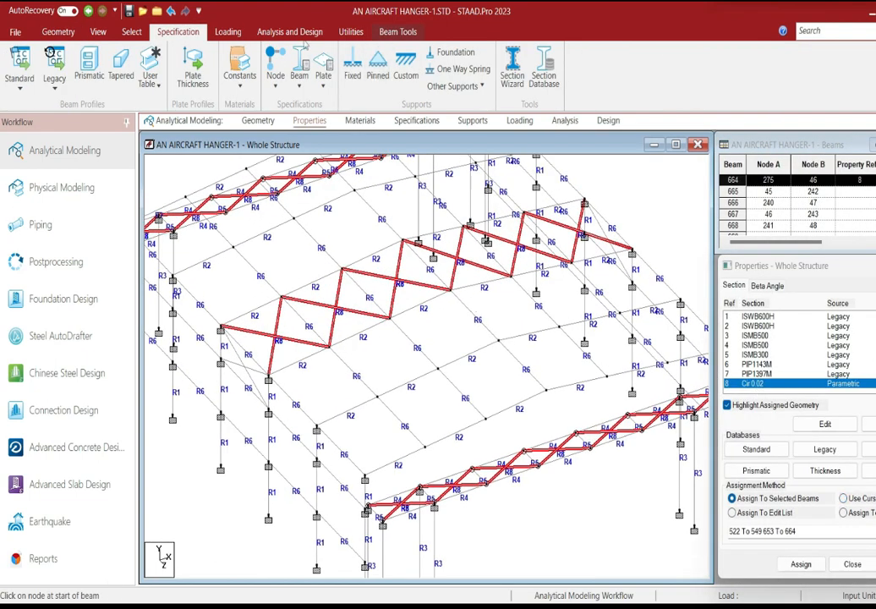
click(130, 32)
click(817, 87)
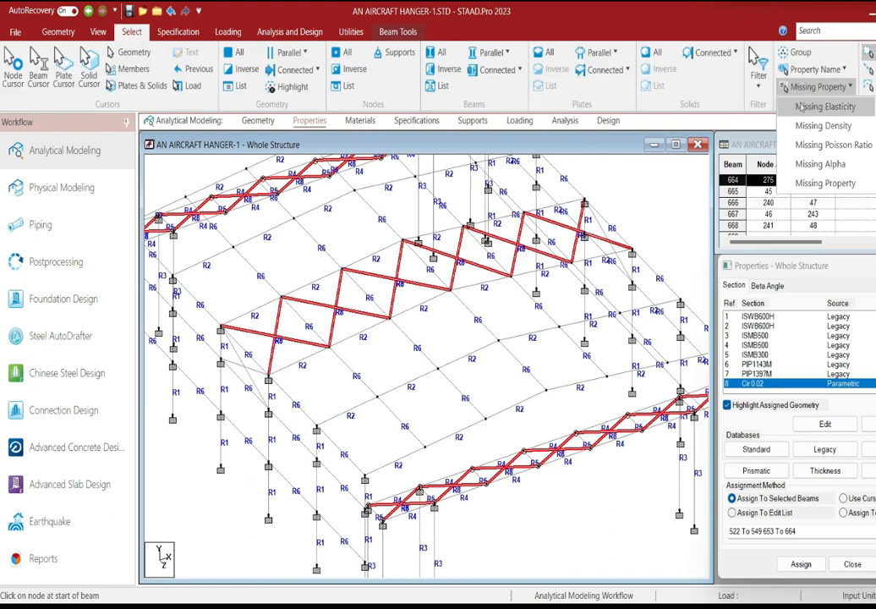
click(824, 183)
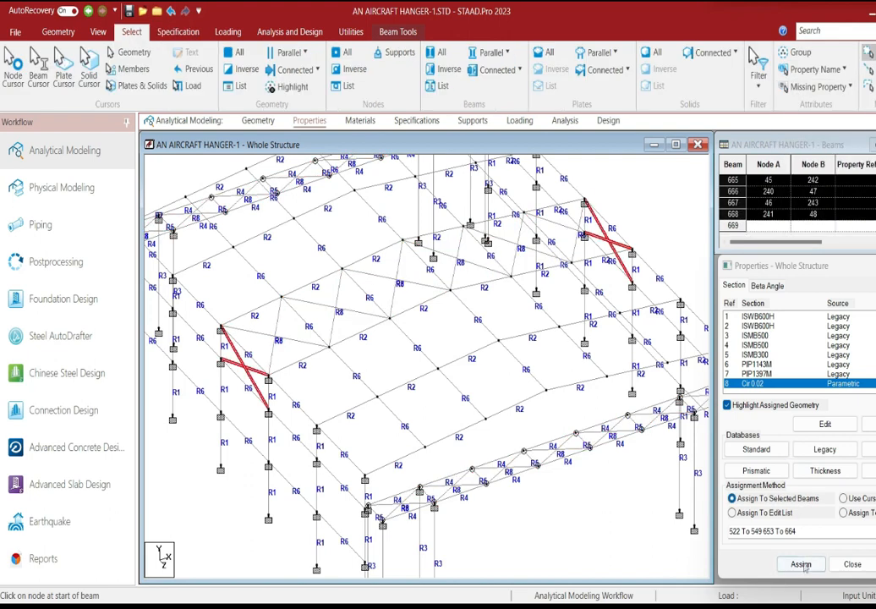
click(801, 564)
click(848, 462)
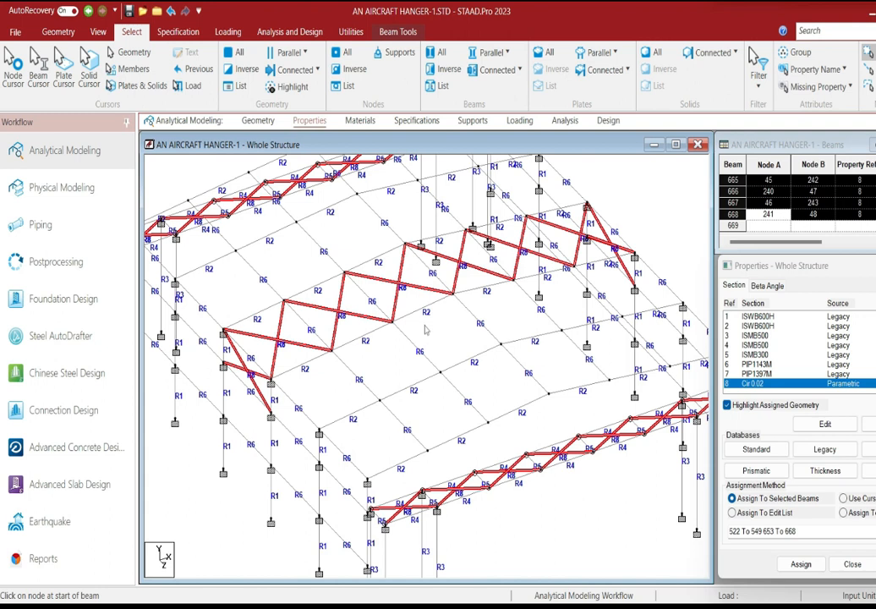
Step: Assign the Tension Only specification to all selected Cir 0.02 bracing members
click(178, 31)
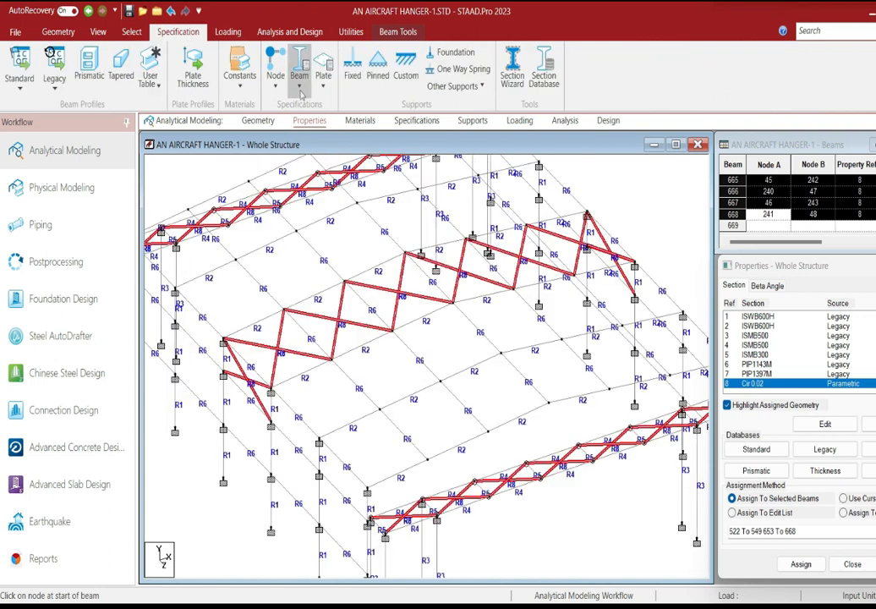
click(300, 93)
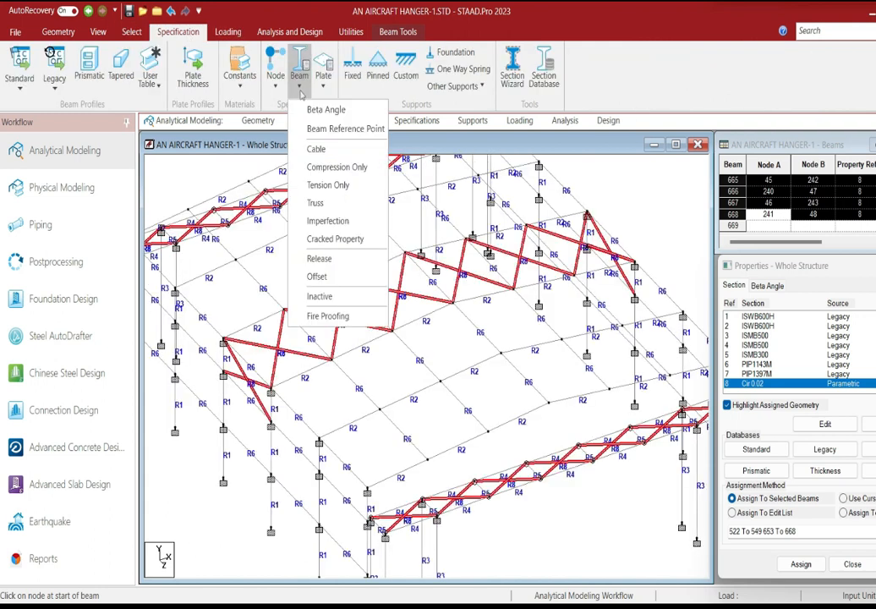
click(340, 193)
click(369, 127)
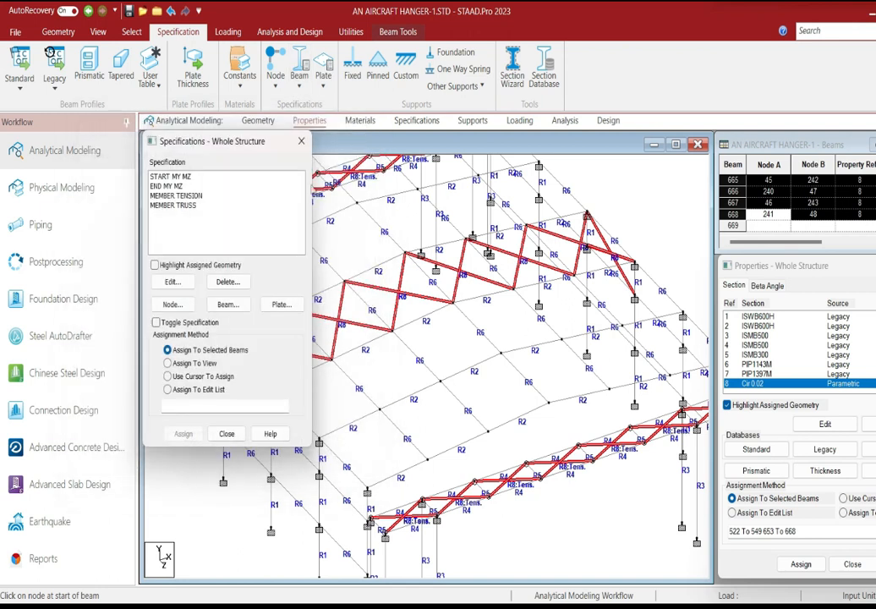
click(194, 197)
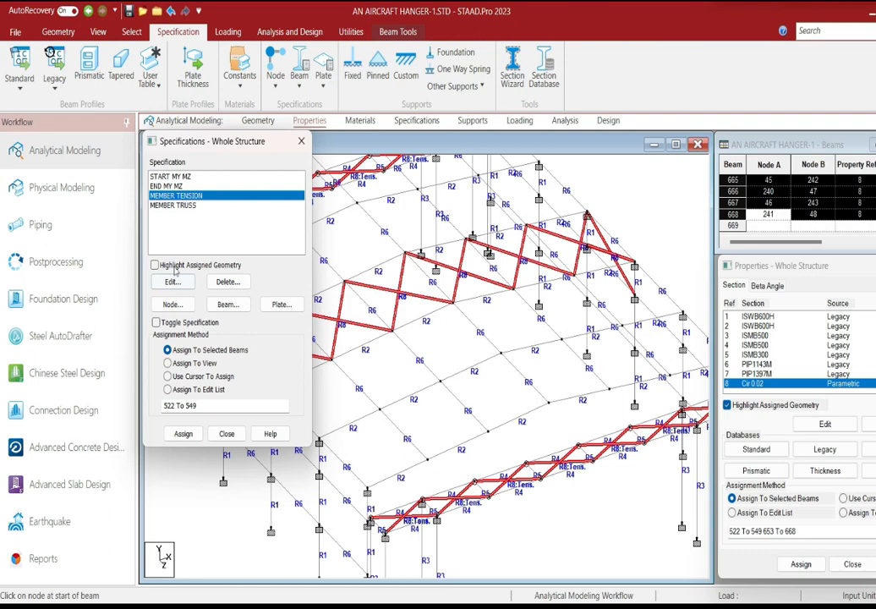
click(184, 434)
click(259, 337)
click(301, 142)
Step: Clear the selection and examine the roof and upper side-wall bracing of the braced bay
mouse_move(340, 402)
middle_down()
mouse_move(350, 361)
mouse_move(420, 317)
mouse_move(359, 419)
mouse_move(357, 402)
middle_up()
scroll(420, 317, up, 1)
scroll(350, 412, up, 1)
scroll(350, 412, down, 1)
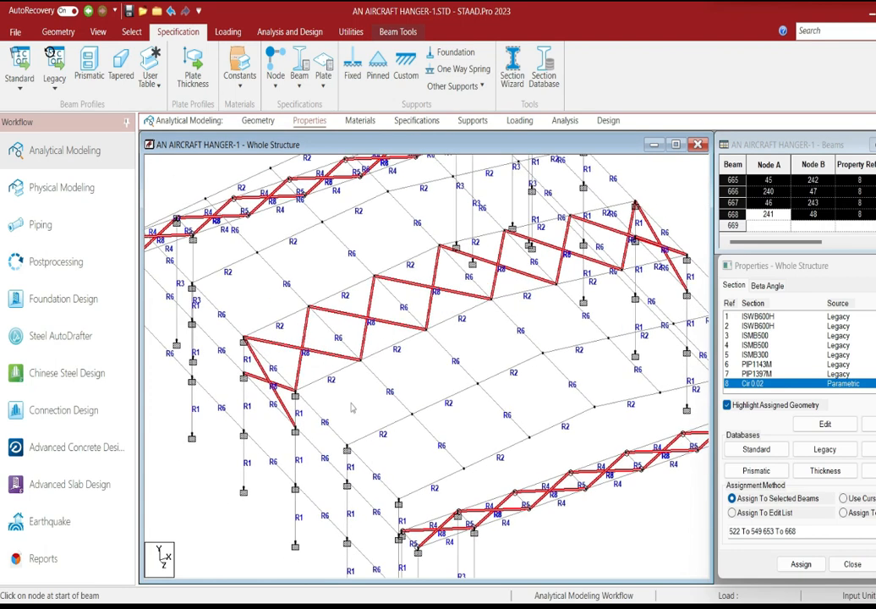
click(131, 32)
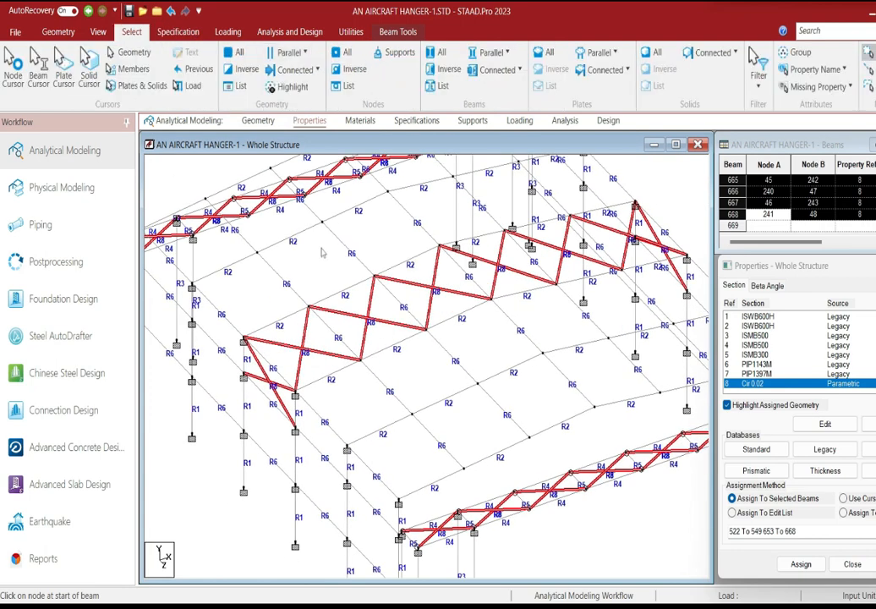
click(321, 252)
middle_drag(332, 251, 332, 268)
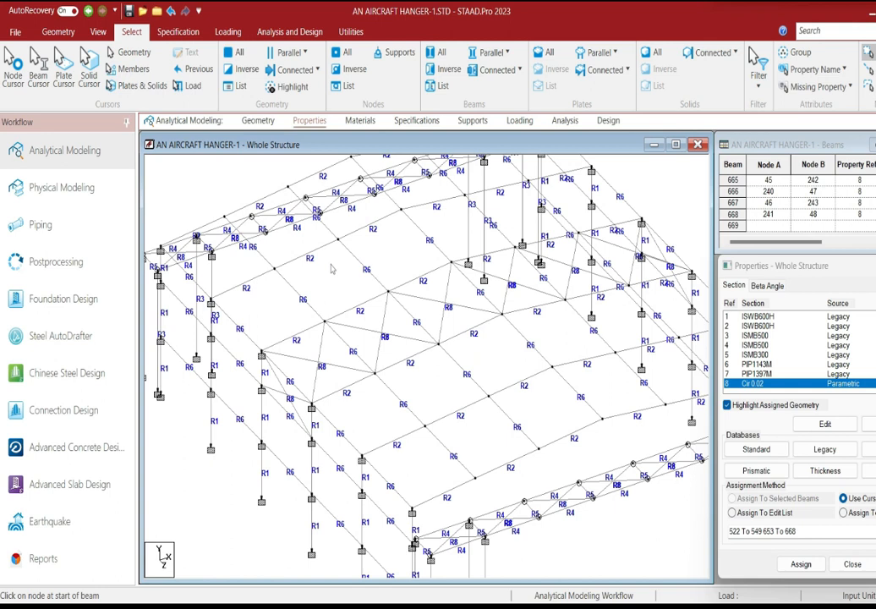
middle_drag(423, 473, 398, 354)
scroll(425, 396, up, 1)
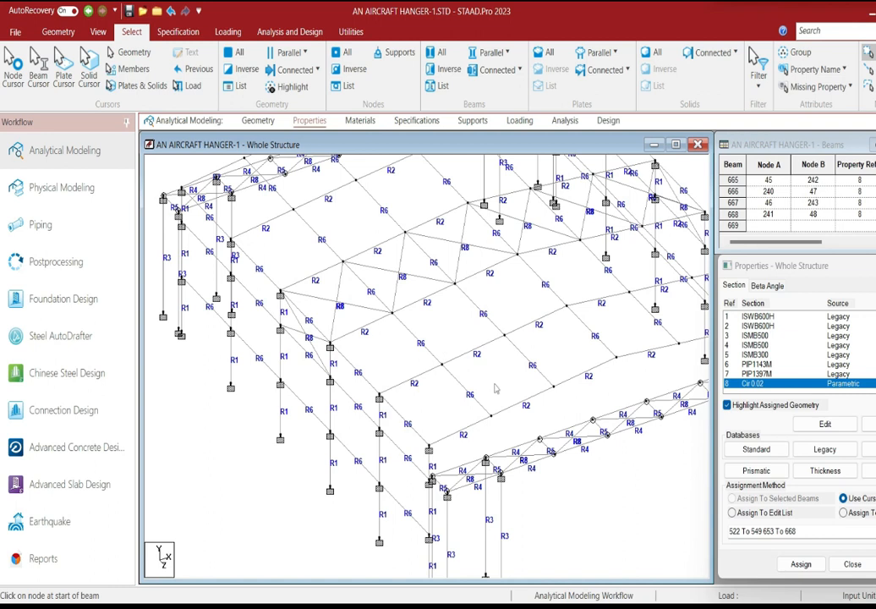
middle_drag(405, 345, 444, 345)
middle_drag(460, 211, 429, 242)
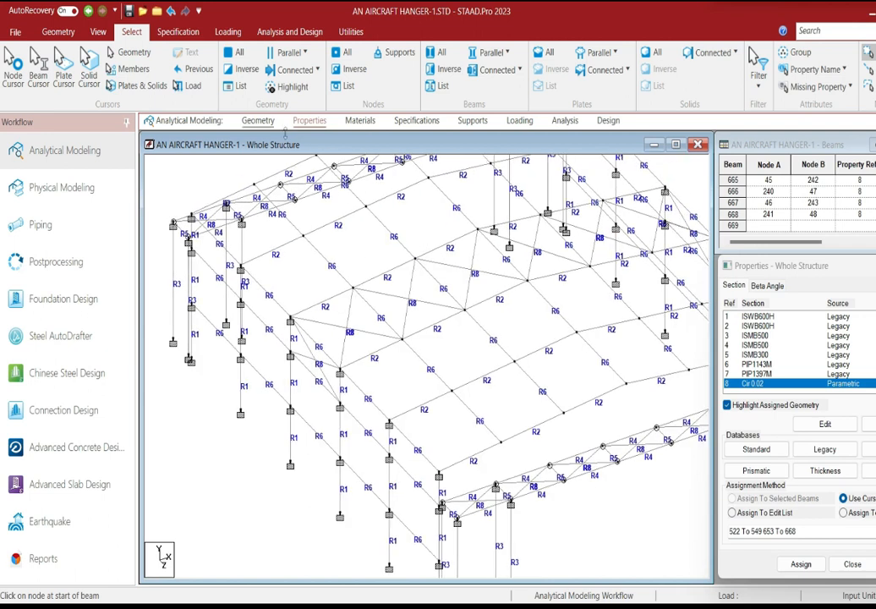
Step: Add crossed diagonal beams in the middle panel of the left side wall, directly below the upper cross bracing
click(58, 31)
click(237, 69)
middle_drag(325, 301, 356, 200)
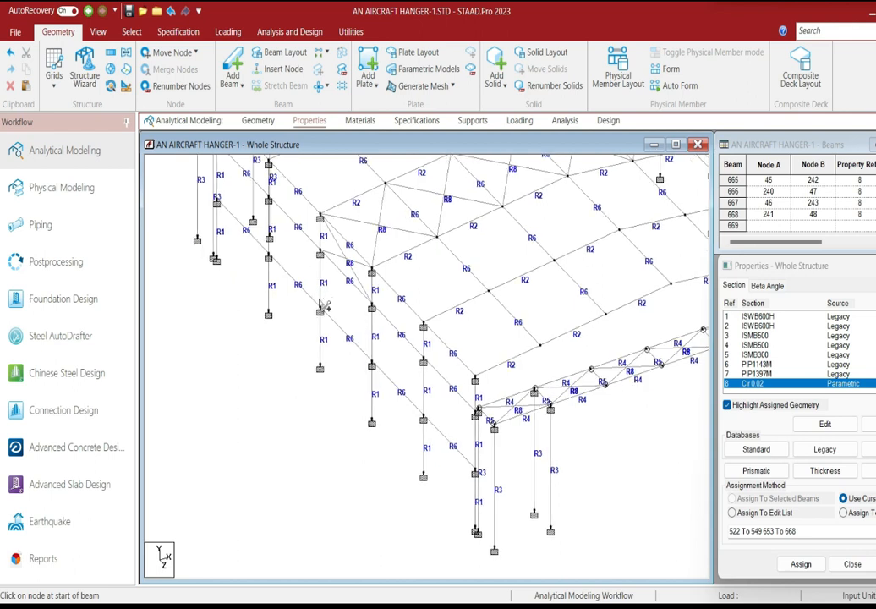
click(320, 253)
click(371, 364)
click(322, 311)
click(371, 308)
Step: Add crossed diagonal beams in the bottom panel of the same left side-wall bay, down to the column bases
click(323, 313)
click(510, 343)
click(322, 312)
click(372, 423)
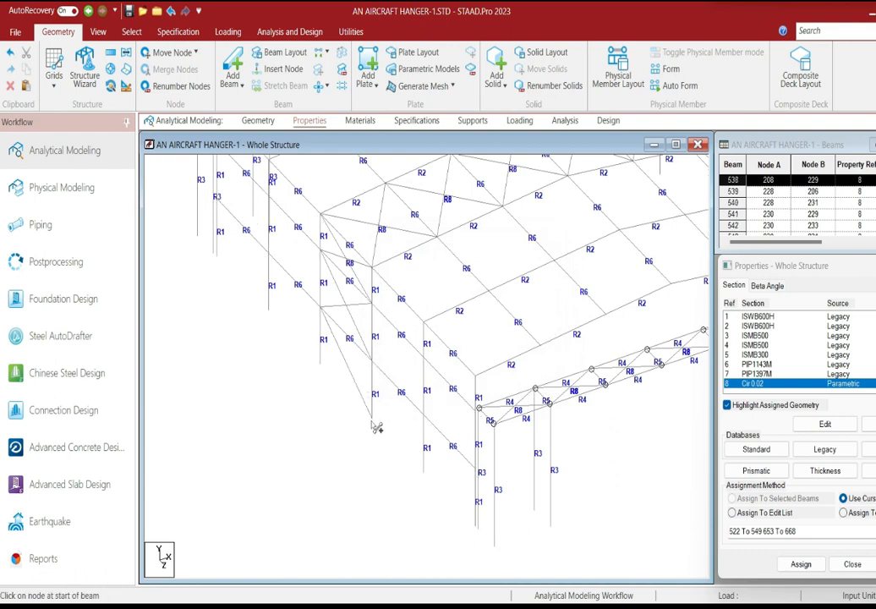
click(321, 369)
click(372, 366)
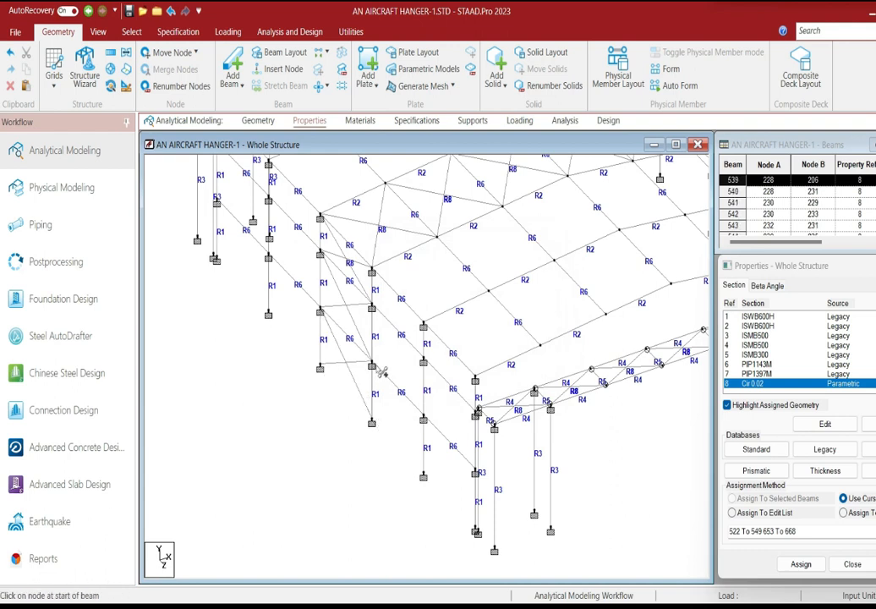
Step: Assign the PIP1397M section to the four diagonals in the middle and bottom panels of the left side wall
middle_drag(373, 367, 369, 378)
scroll(379, 414, up, 2)
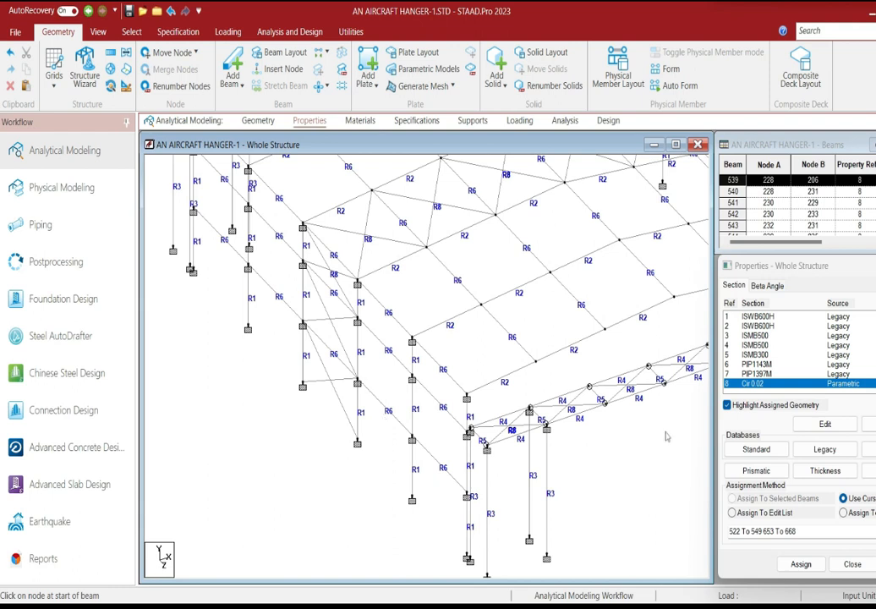
middle_drag(410, 349, 396, 375)
click(763, 373)
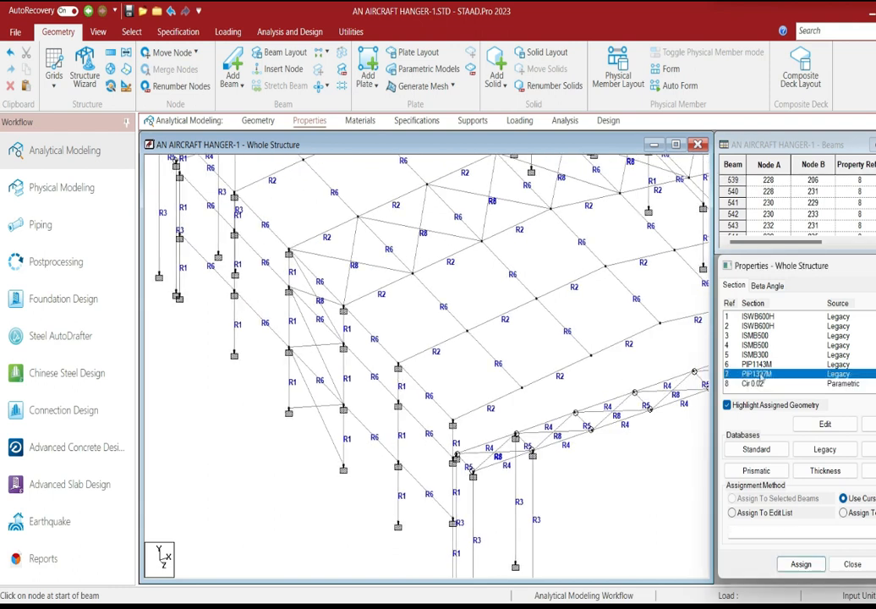
click(327, 427)
ctrl+click(326, 407)
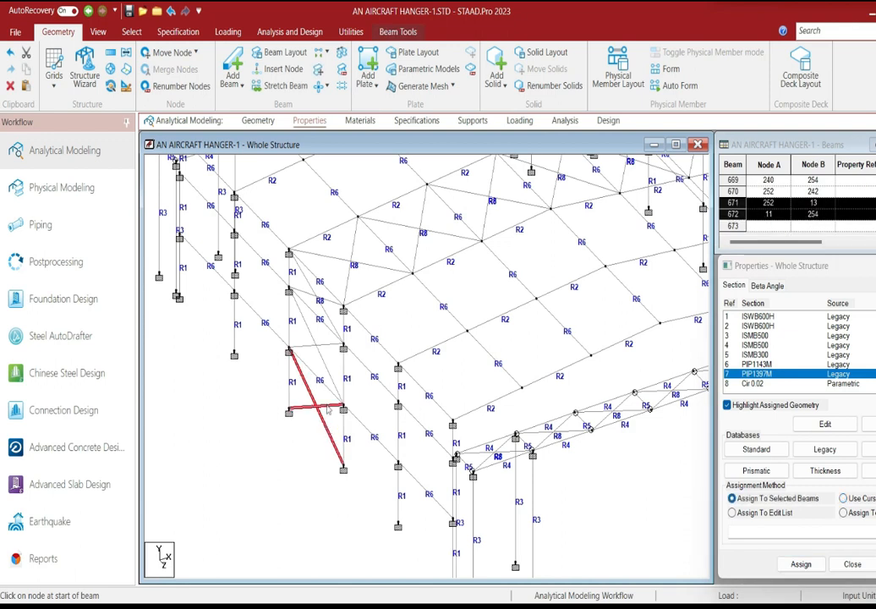
ctrl+click(330, 377)
ctrl+click(329, 347)
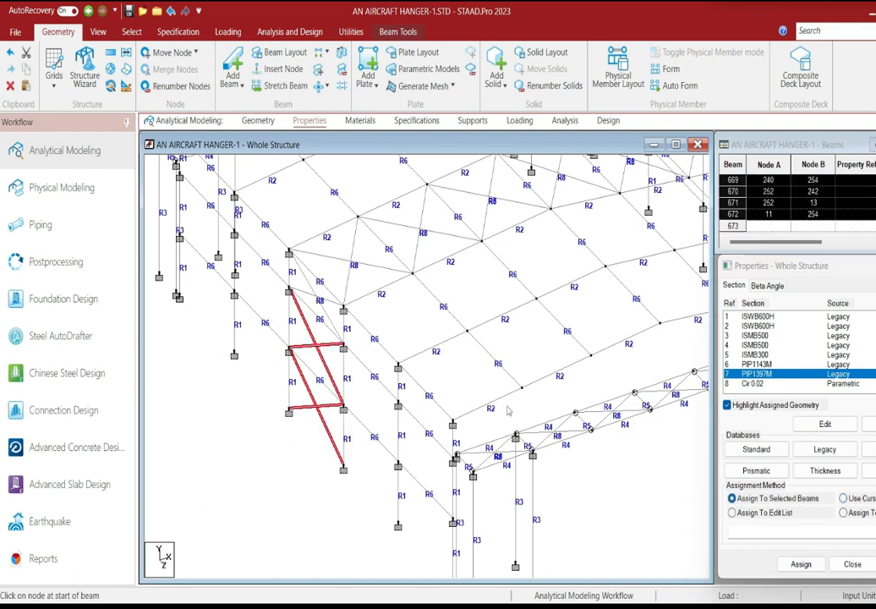
click(801, 564)
click(849, 466)
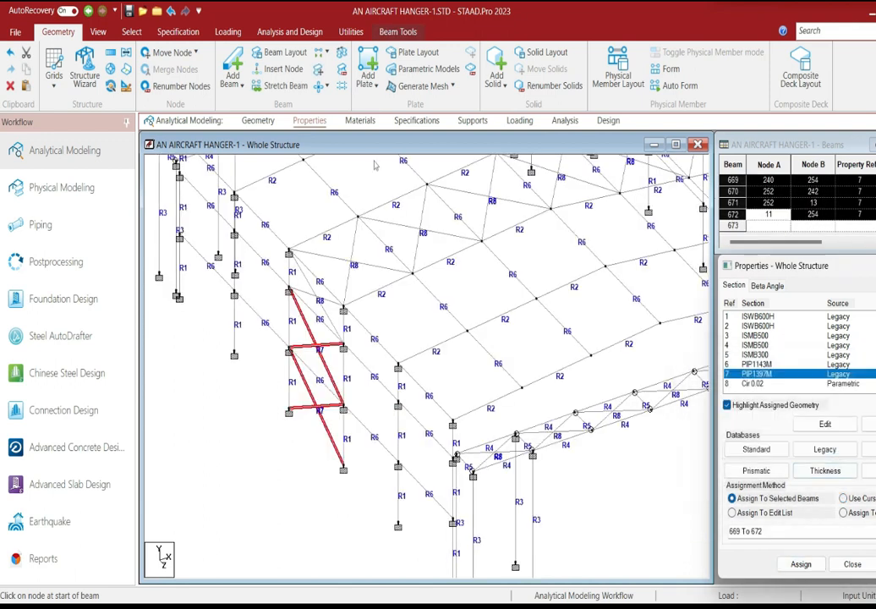
Step: Assign the Tension Only specification to the four selected PIP1397M diagonals
click(178, 32)
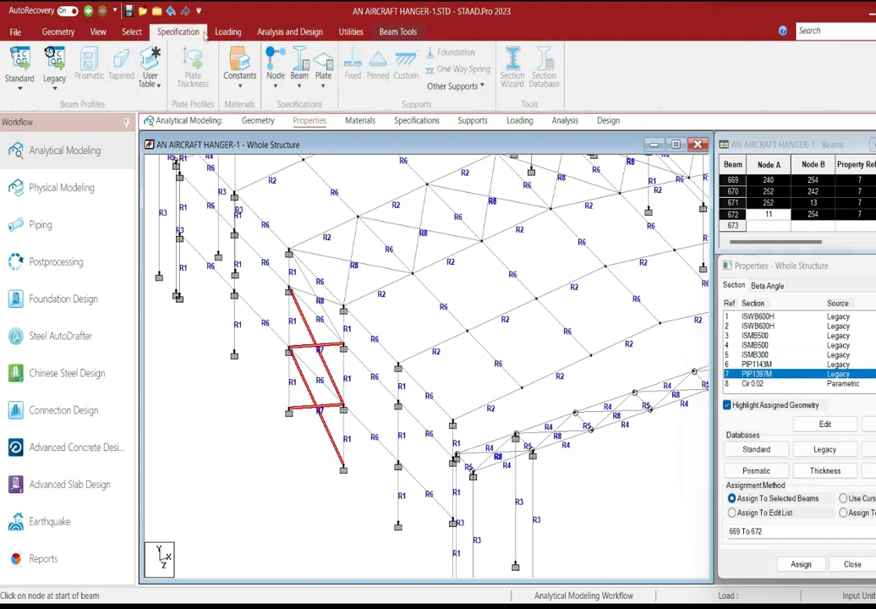
click(299, 76)
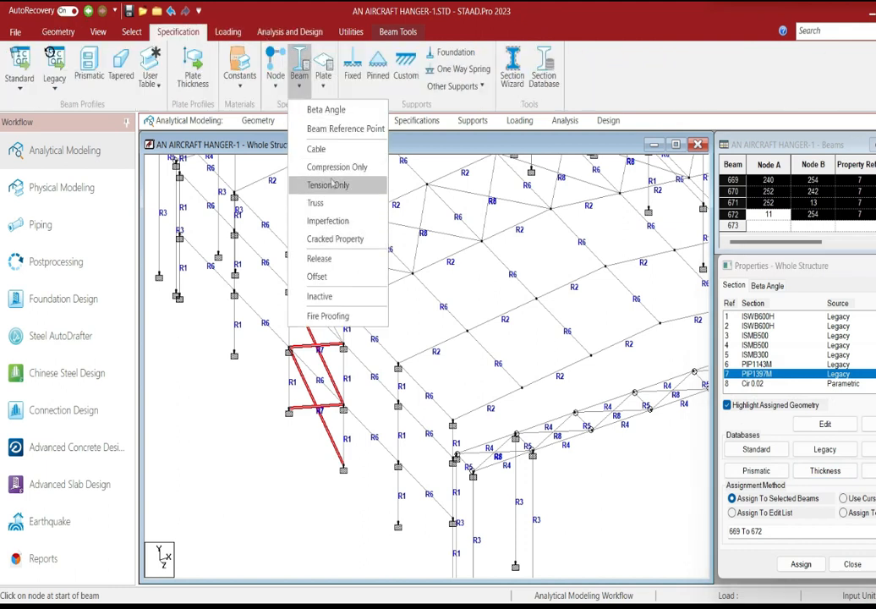
click(328, 185)
click(297, 448)
middle_drag(348, 416, 457, 390)
Step: Copy the four tension-only PIP1397M diagonals to the matching bay of the opposite side wall, offset 35 m in X
right_click(466, 342)
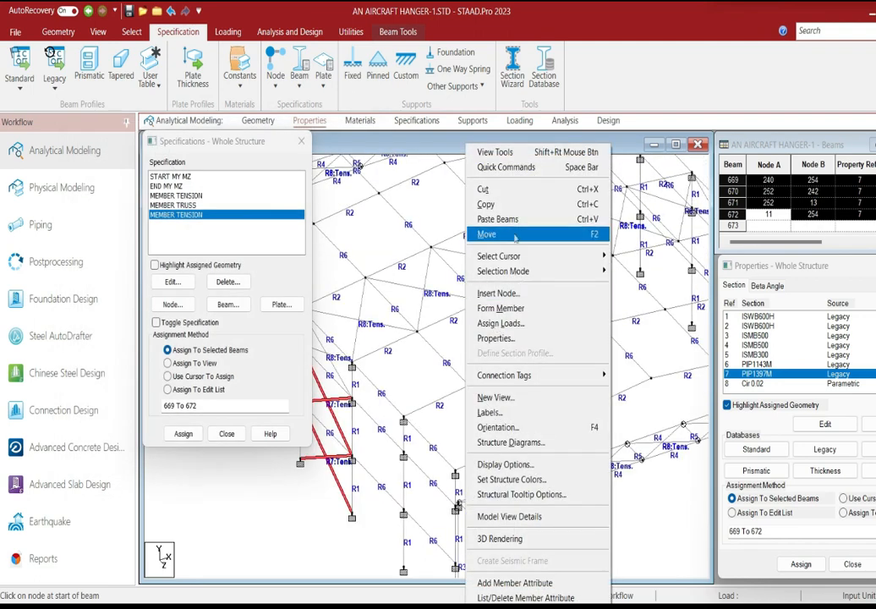
click(510, 207)
right_click(497, 186)
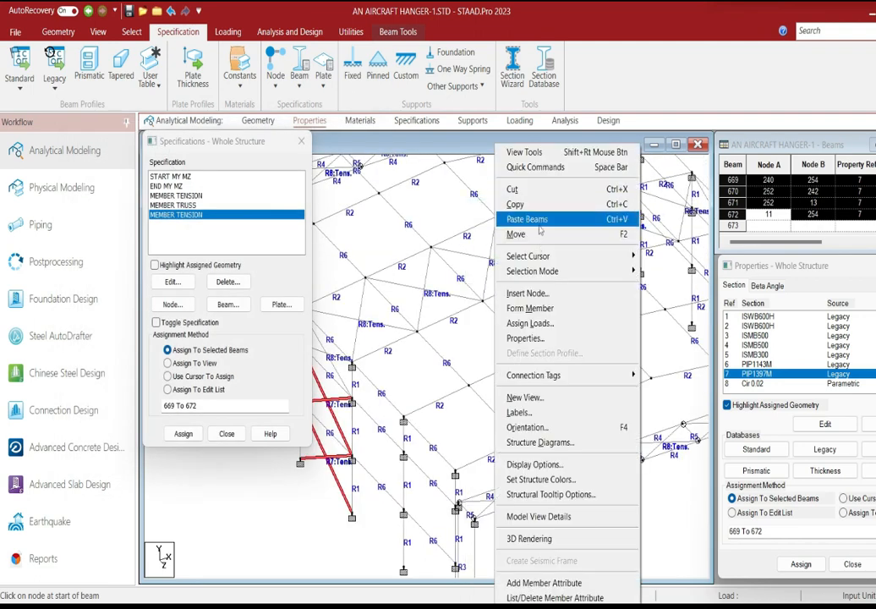
click(527, 219)
click(607, 417)
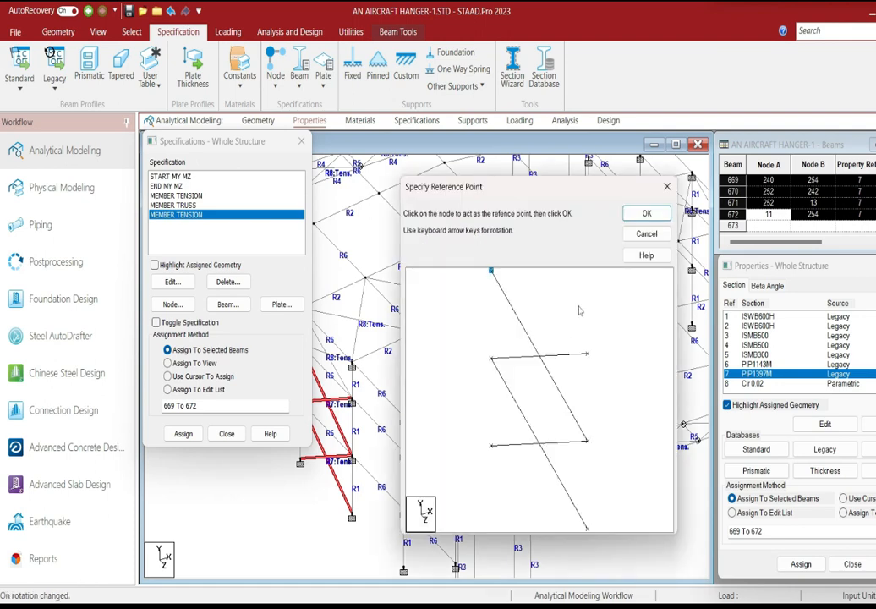
click(646, 213)
scroll(546, 271, up, 3)
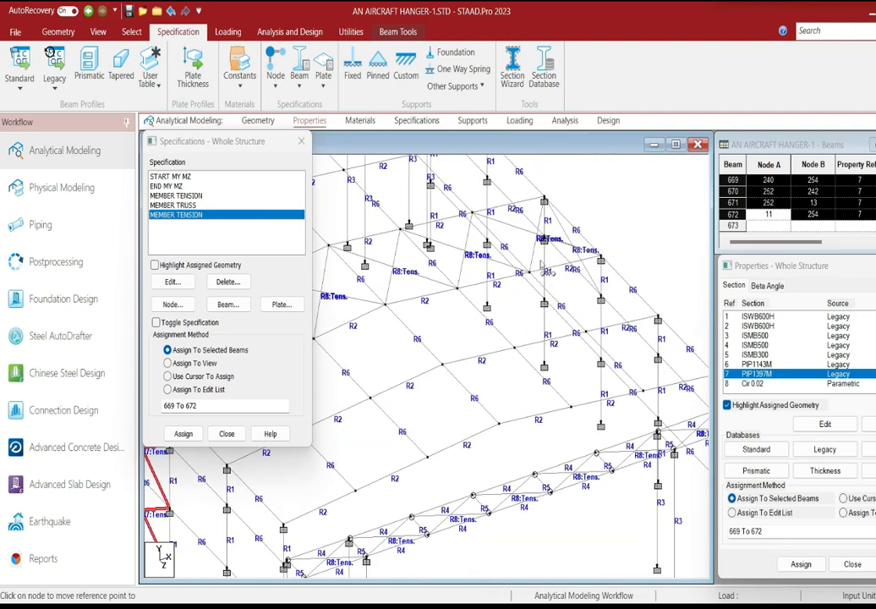
click(545, 241)
click(594, 301)
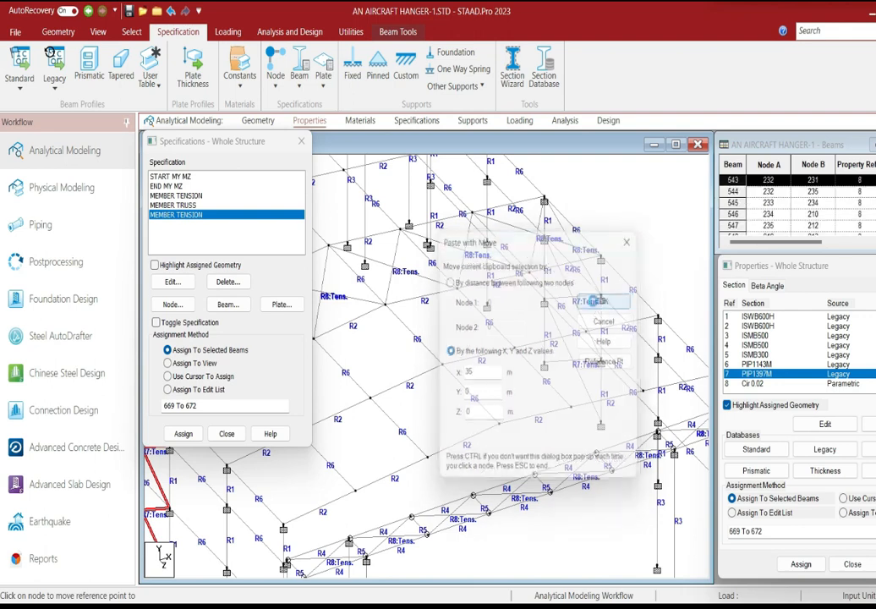
scroll(561, 265, down, 2)
click(302, 144)
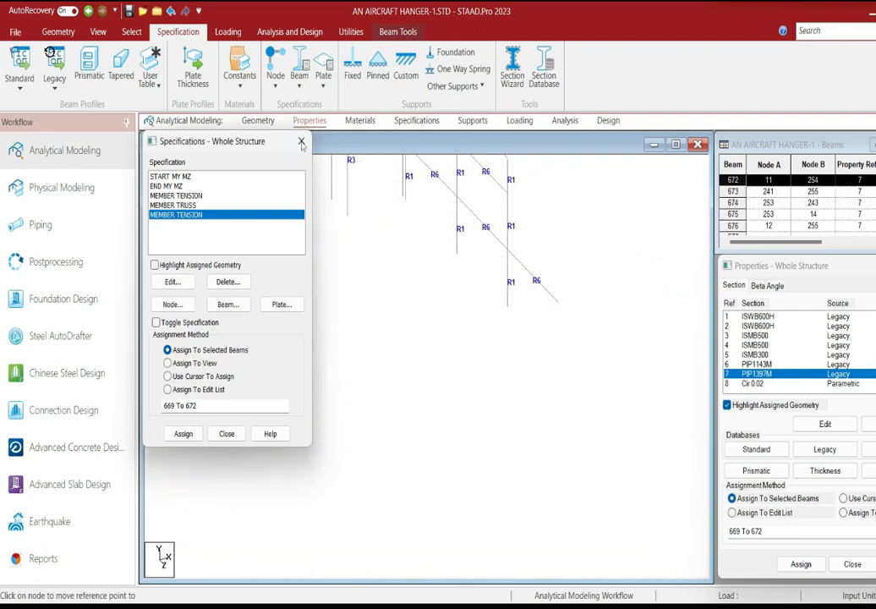
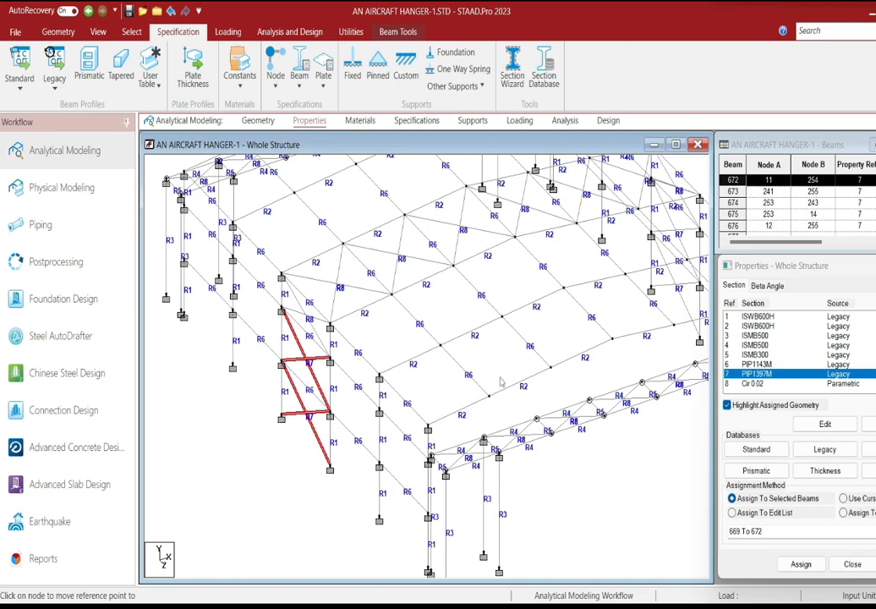
Step: Isolate the X-Z plane through the side-wall column node at the first beam level below the eaves, and show it in plan
middle_drag(408, 494, 403, 479)
click(405, 484)
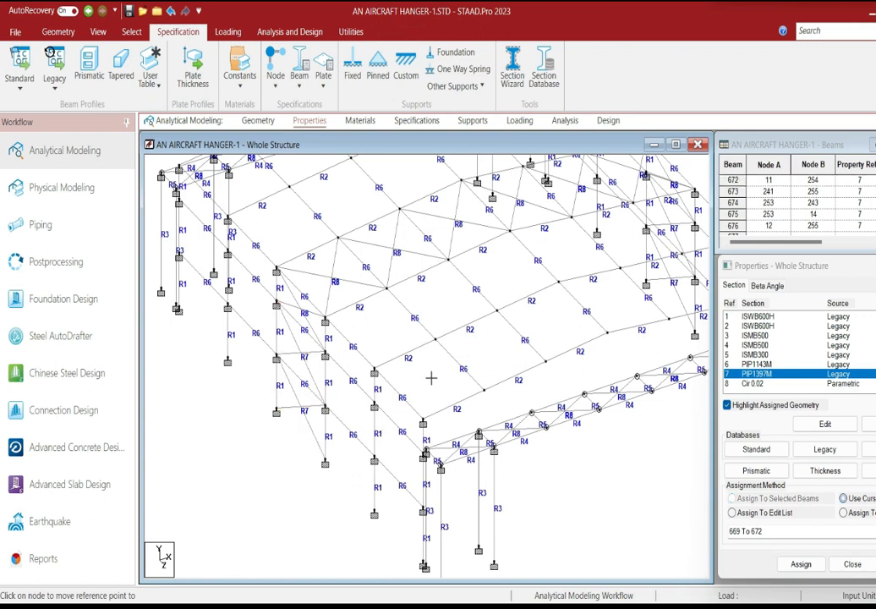
click(351, 33)
click(131, 32)
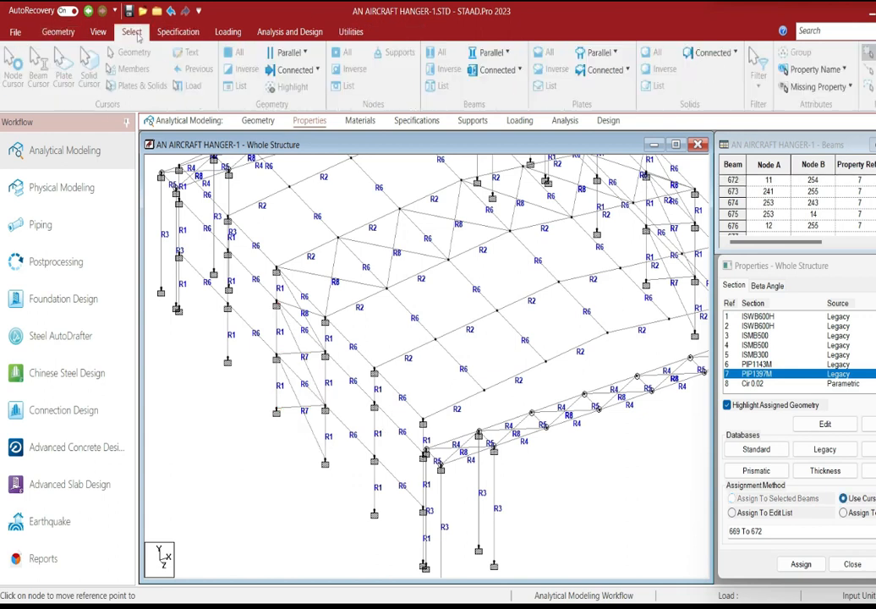
click(13, 68)
double_click(305, 330)
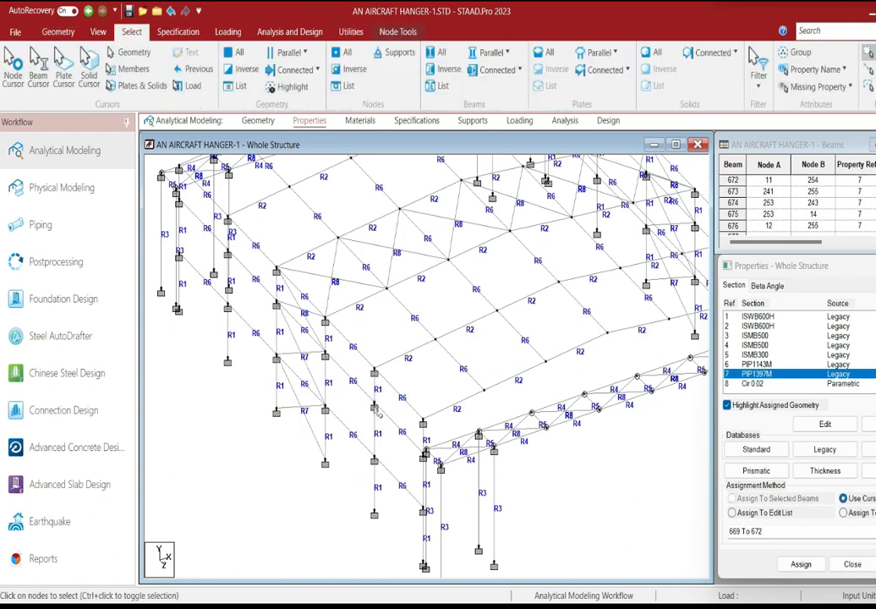
click(571, 224)
click(351, 32)
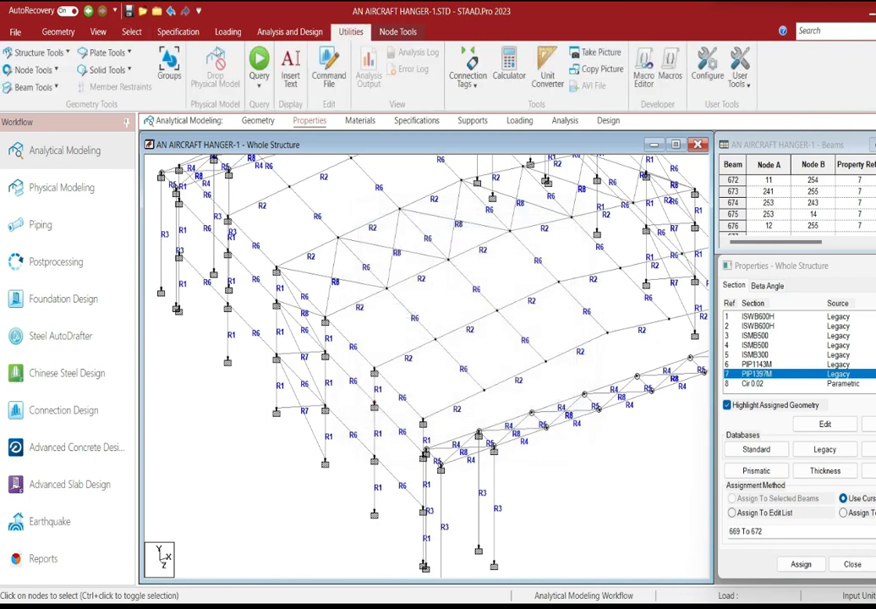
click(38, 53)
click(41, 129)
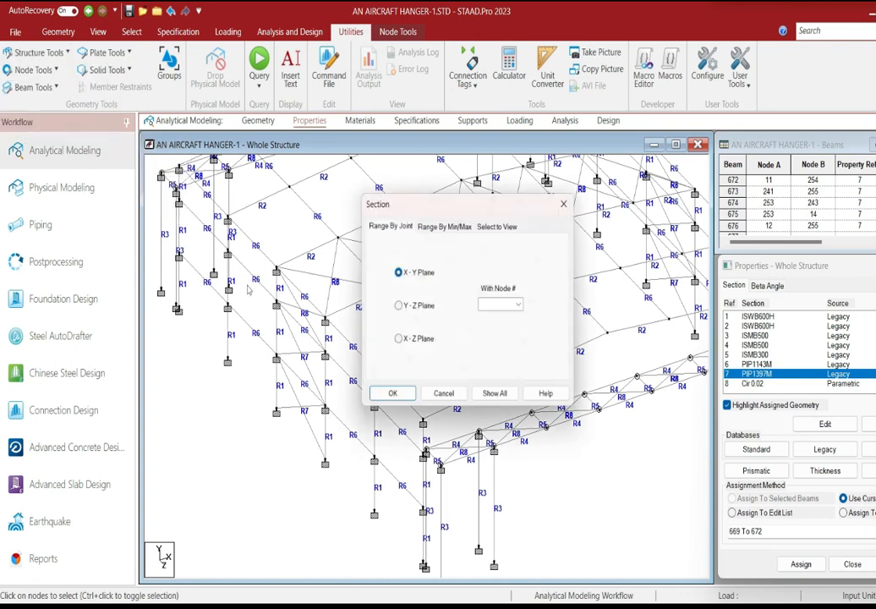
click(397, 340)
click(497, 305)
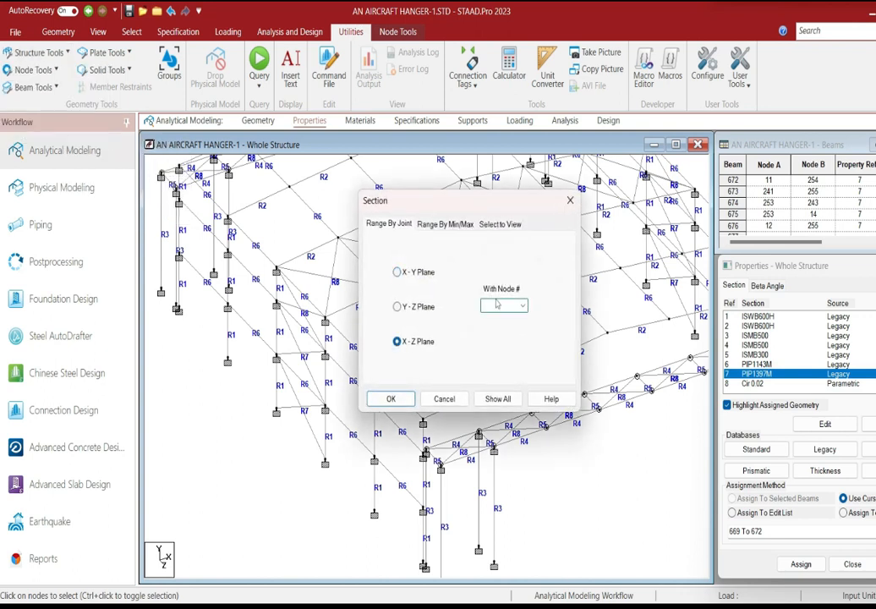
key(Return)
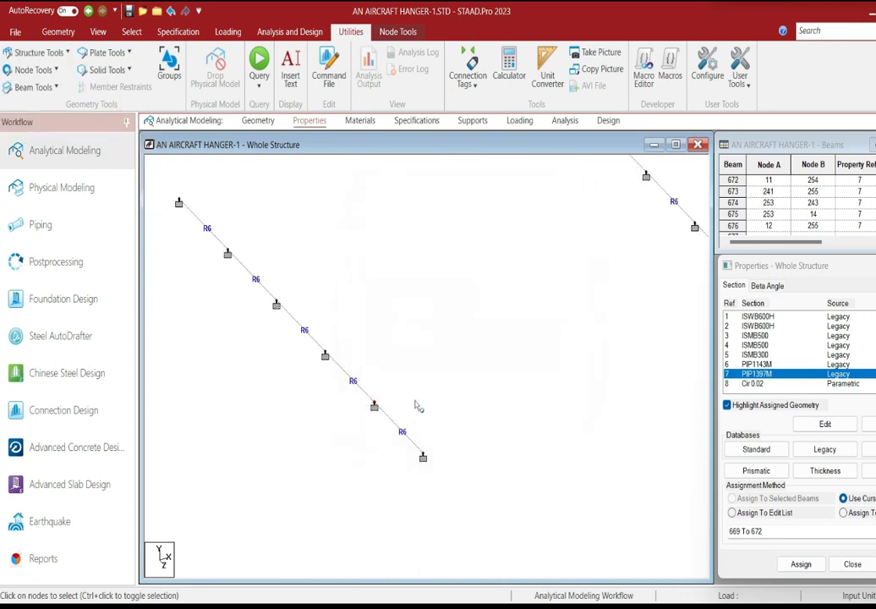
click(98, 31)
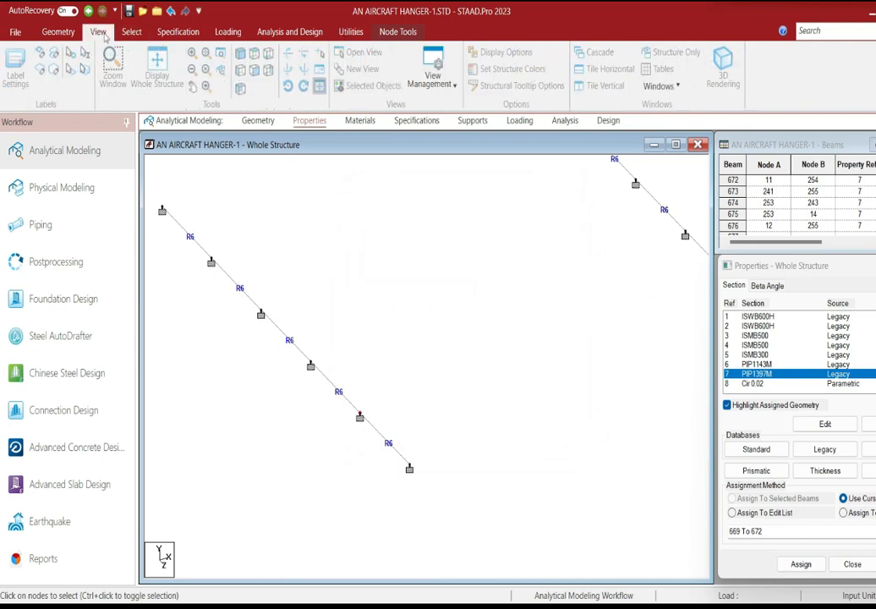
click(254, 53)
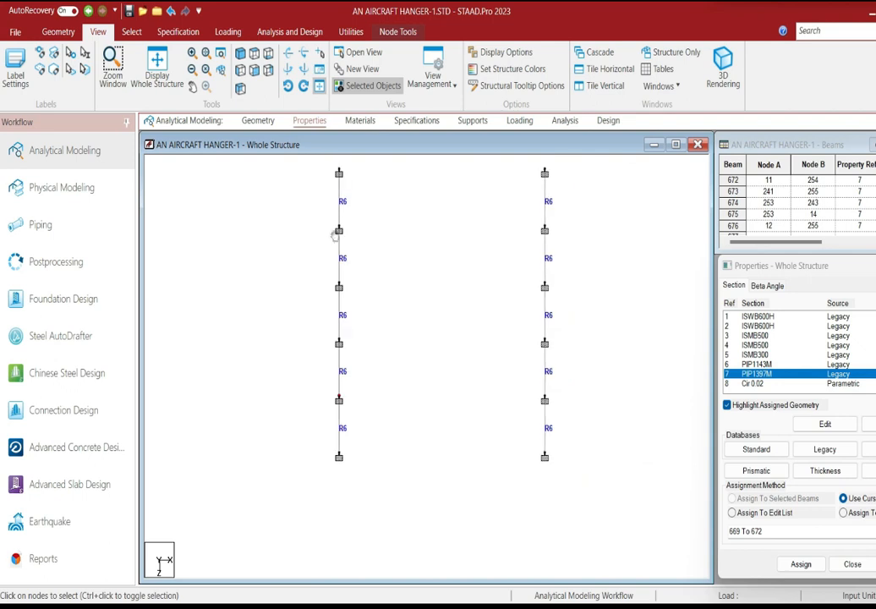
drag(304, 161, 370, 495)
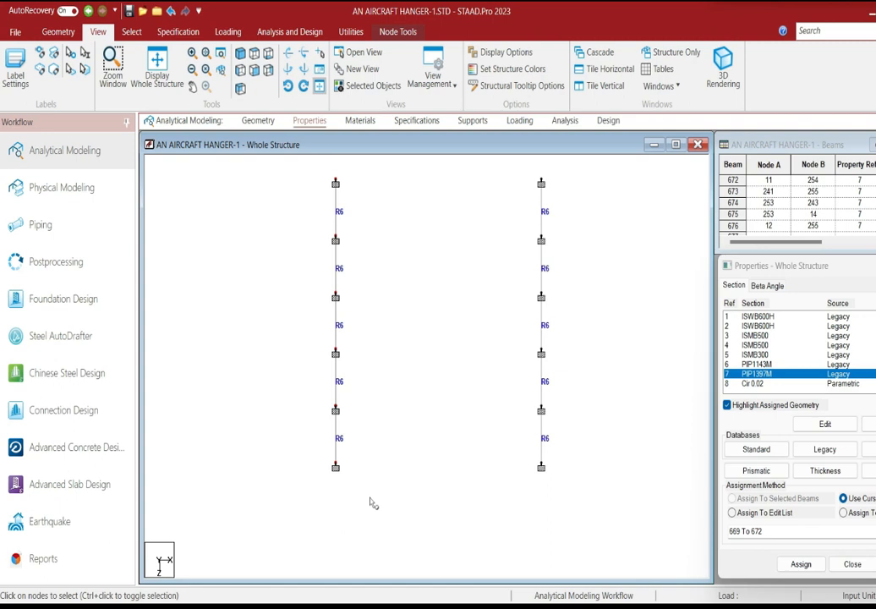
middle_drag(424, 252, 383, 306)
middle_drag(326, 233, 332, 215)
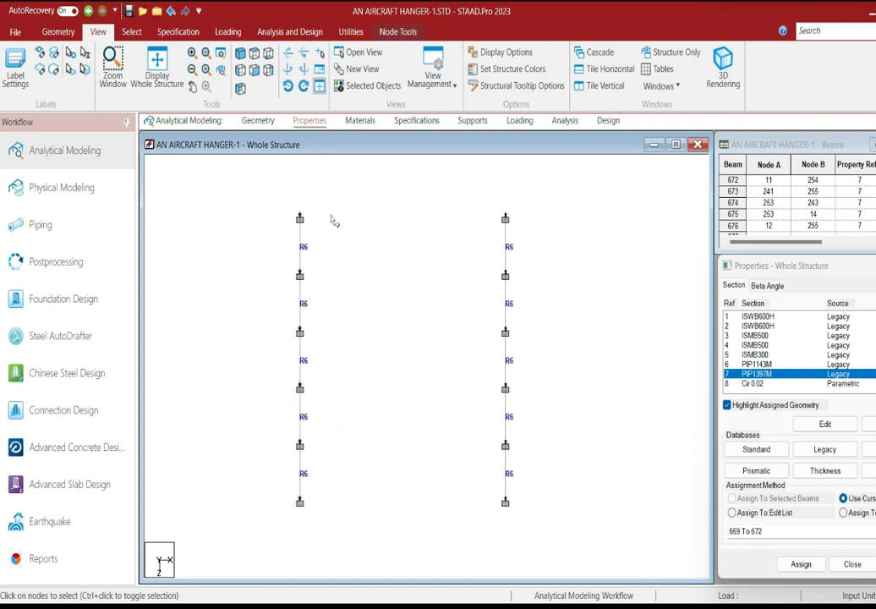
click(58, 31)
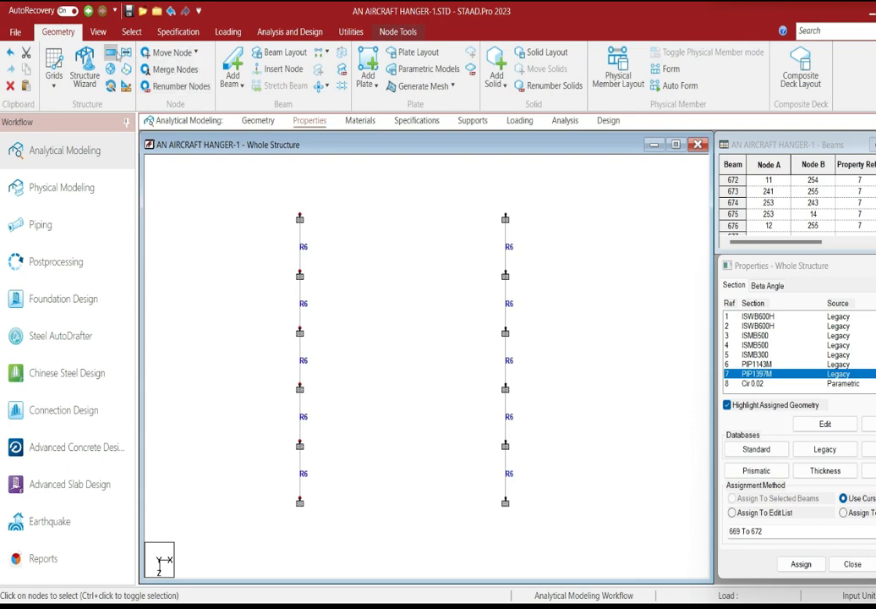
click(112, 52)
double_click(567, 435)
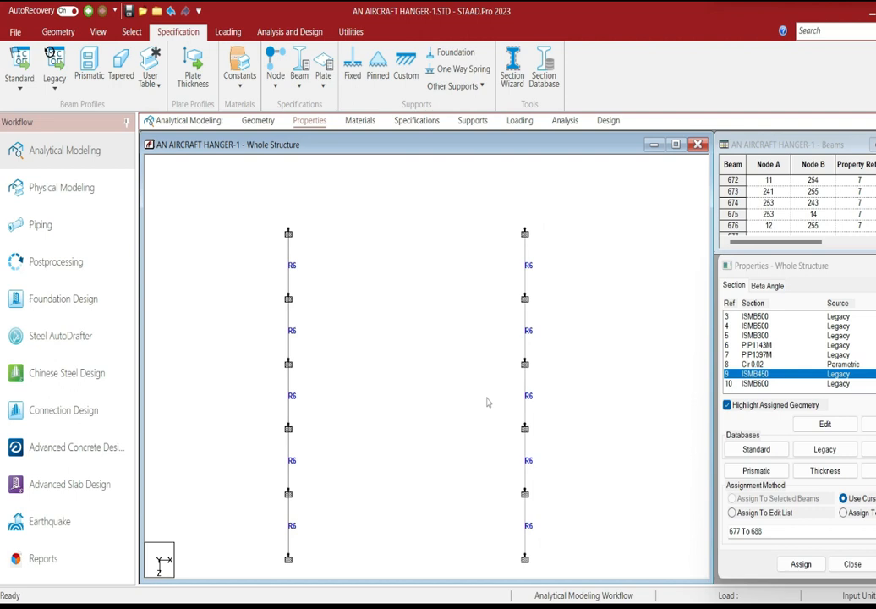
scroll(479, 391, down, 1)
scroll(478, 389, up, 1)
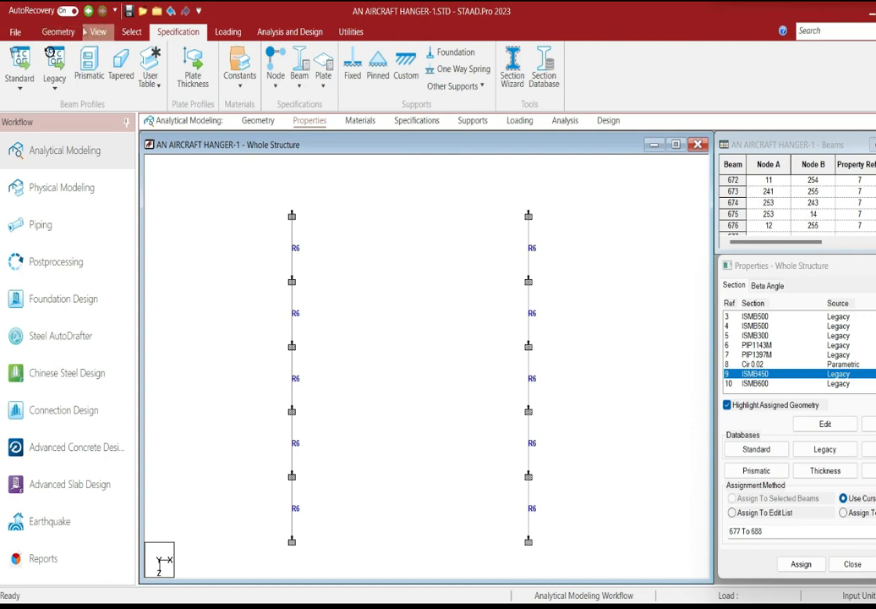
Step: Try repeating the left column line's nodes once along global Z at 0.61 m spacing with linked steps, and undo it
click(131, 32)
drag(265, 189, 319, 553)
right_click(373, 261)
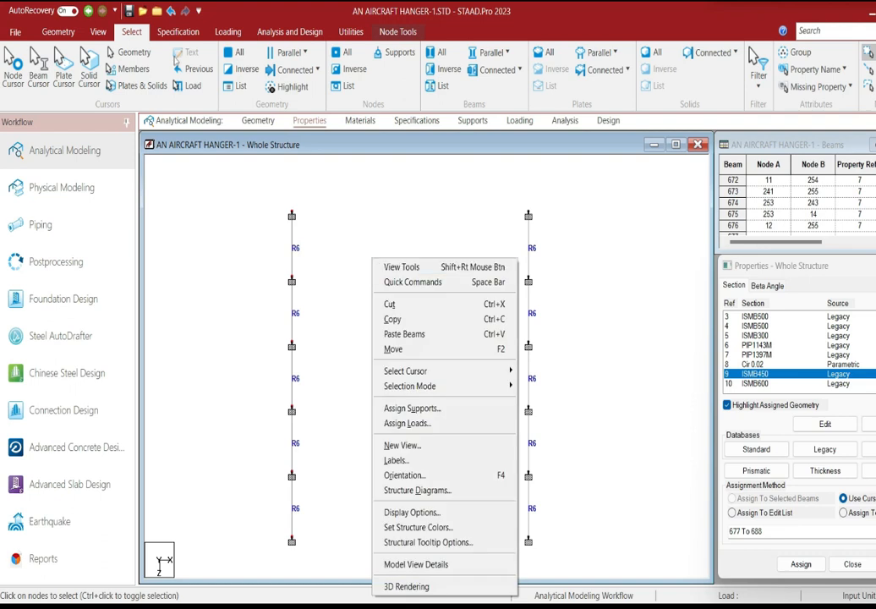
click(72, 32)
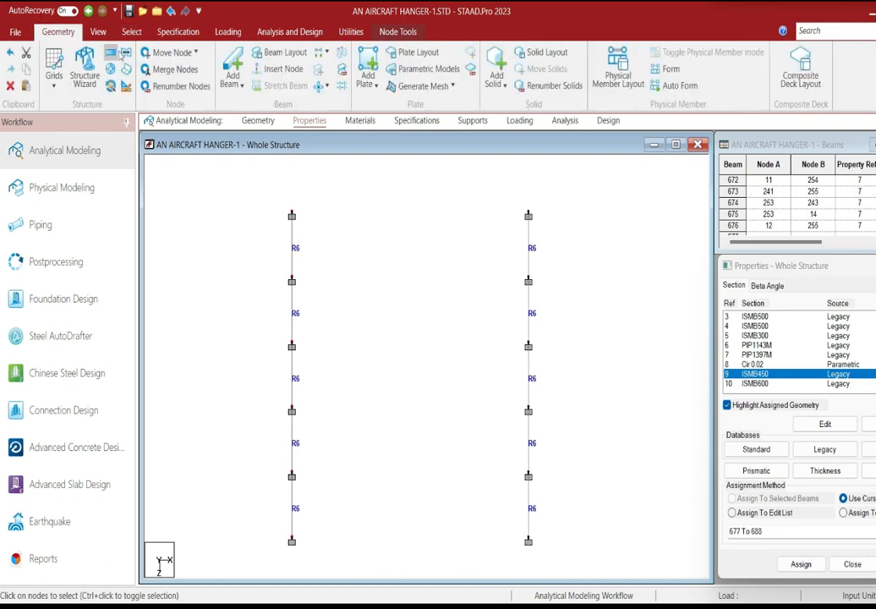
click(109, 53)
click(427, 432)
double_click(541, 435)
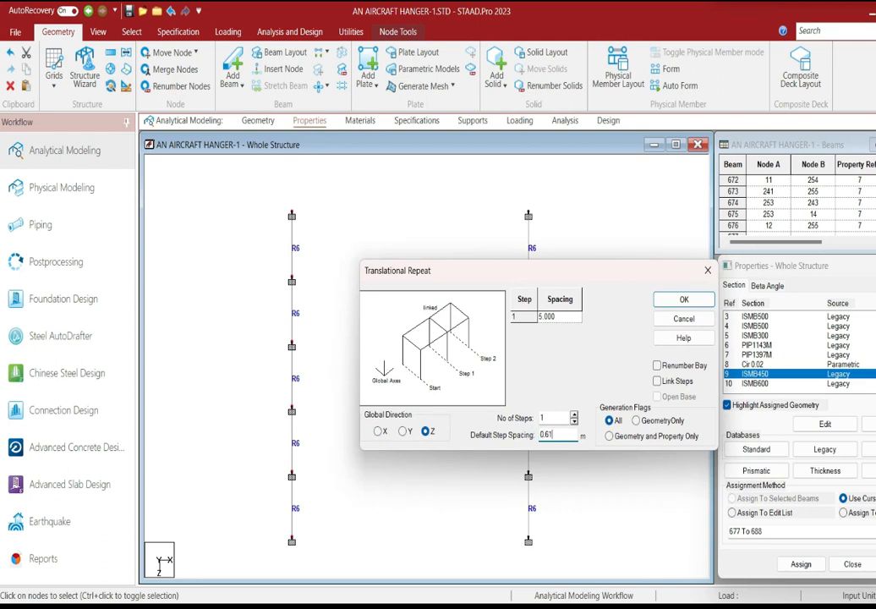
click(658, 382)
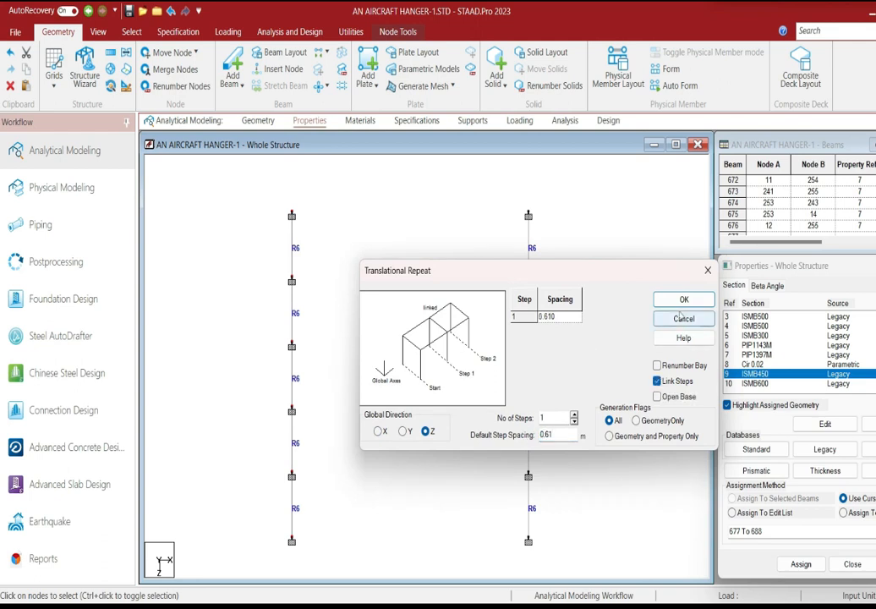
click(682, 300)
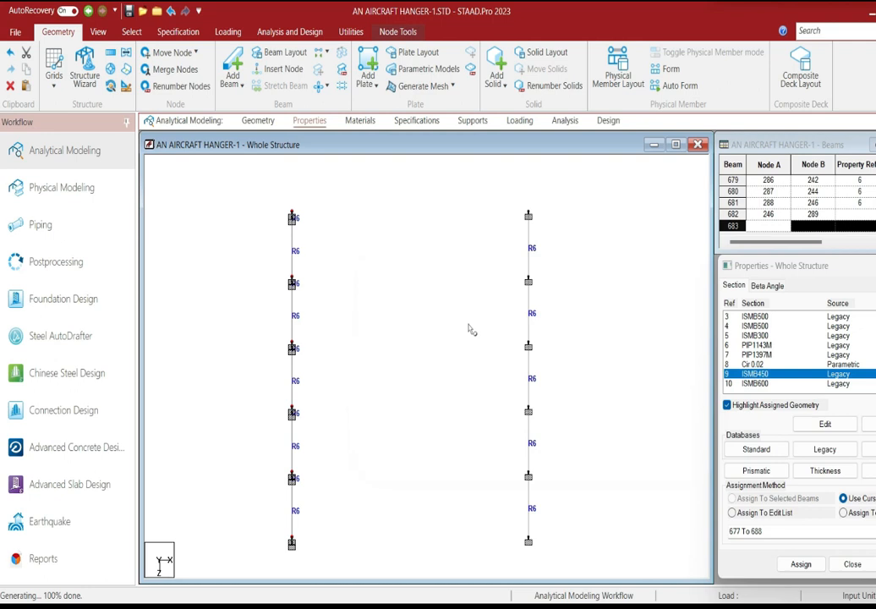
key(ctrl+z)
Step: Repeat the left column line's nodes once along global X at 0.61 m spacing with linked steps to create short bracket beams
drag(256, 182, 377, 555)
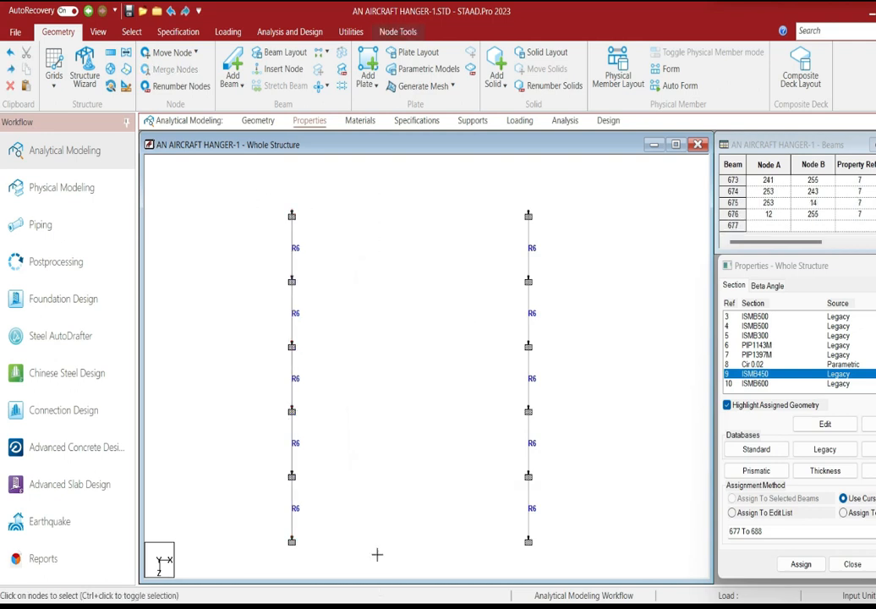
click(111, 52)
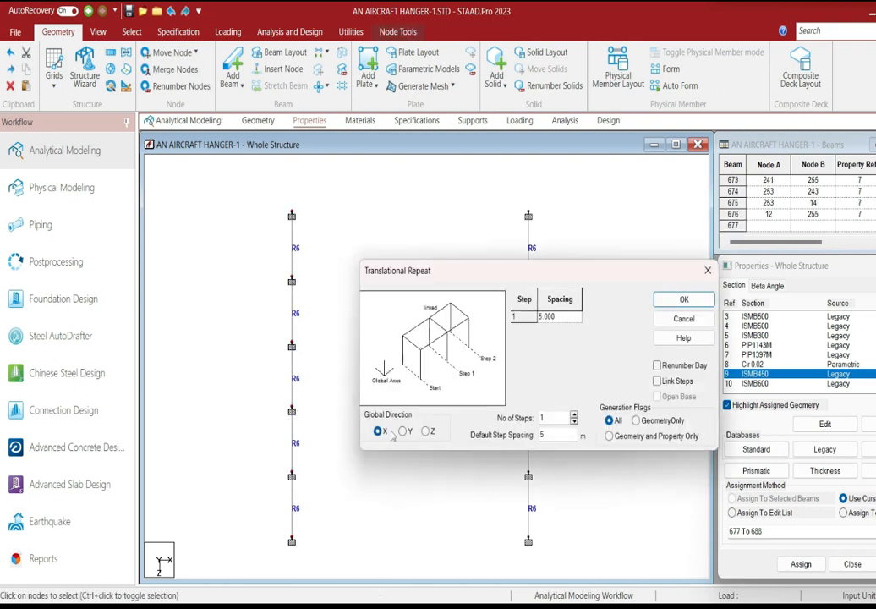
double_click(548, 435)
text(0.61)
click(684, 299)
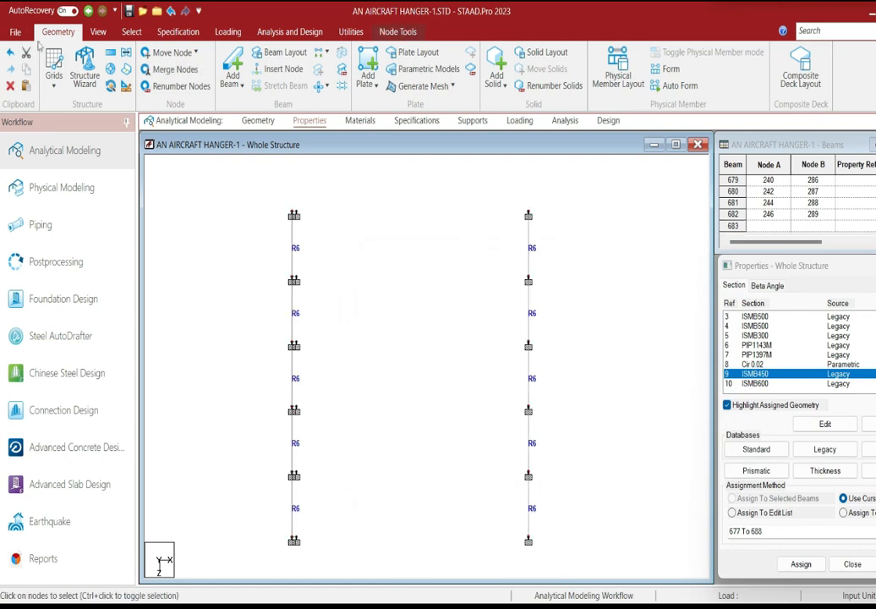
Step: Repeat the right column line's nodes once along global X at -0.61 m spacing with linked steps to create the inward brackets
click(111, 53)
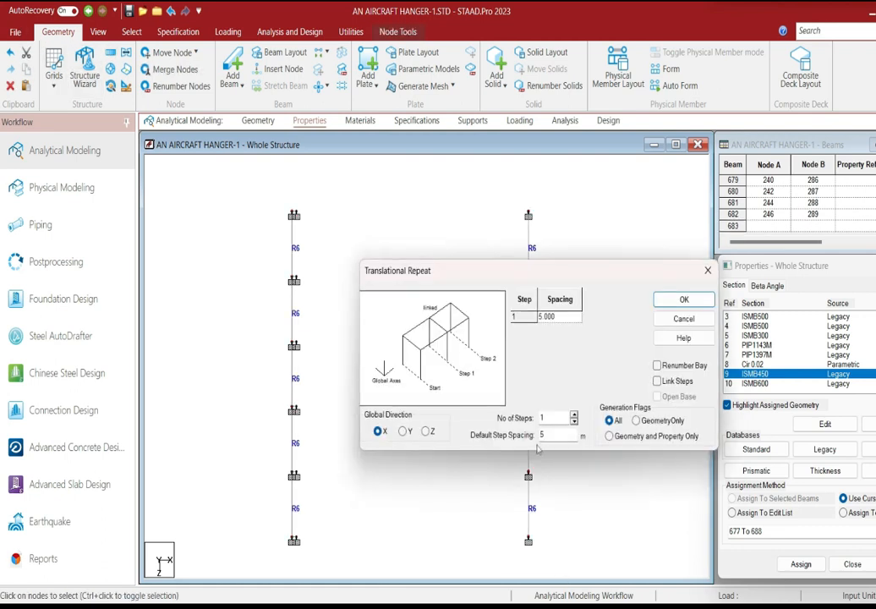
drag(544, 434, 513, 433)
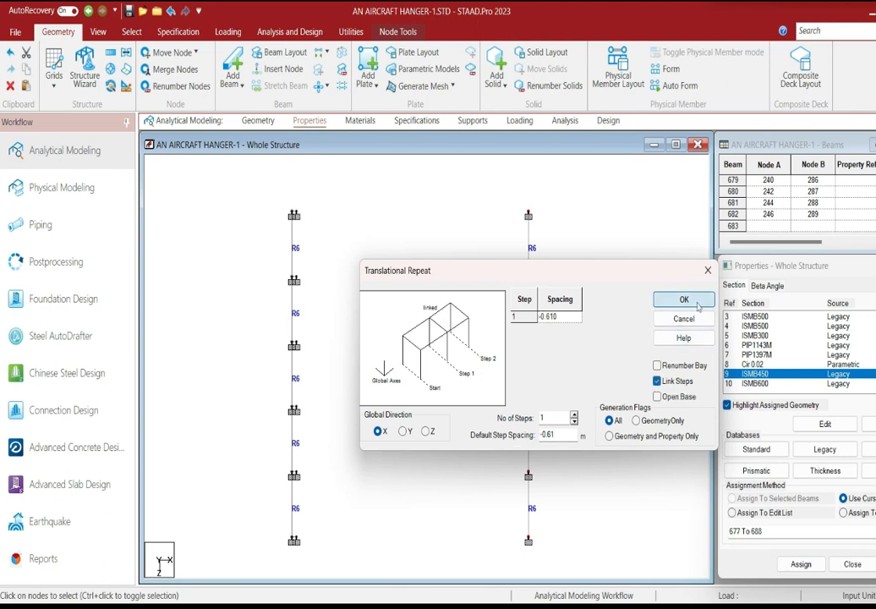
click(686, 300)
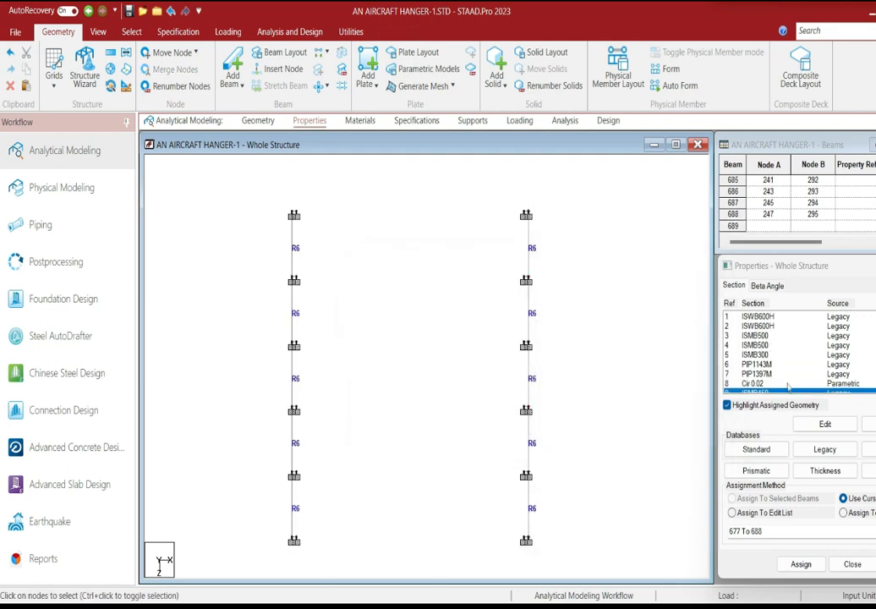
Step: Select the bracket beams that are missing a property and assign them the ISMB450 section
scroll(787, 386, down, 1)
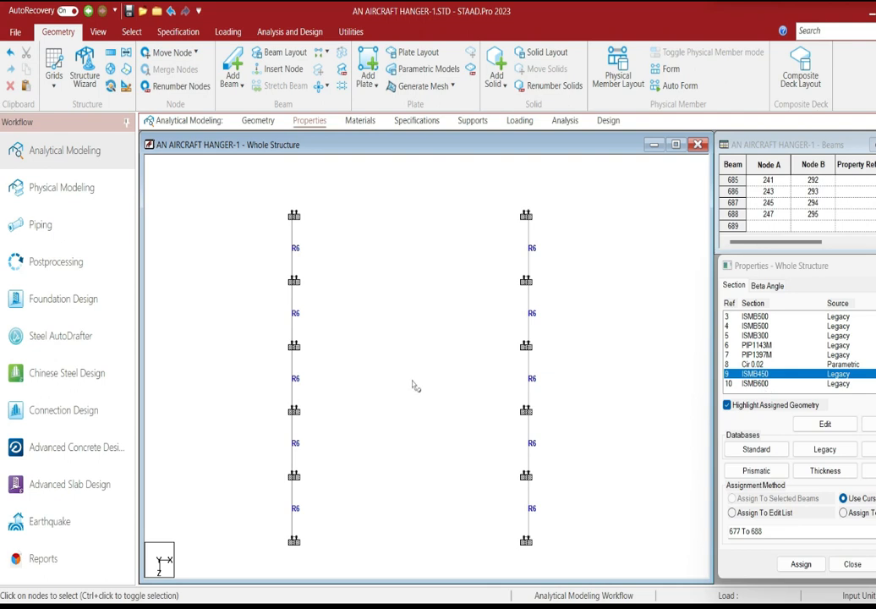
scroll(414, 354, up, 1)
scroll(415, 354, up, 1)
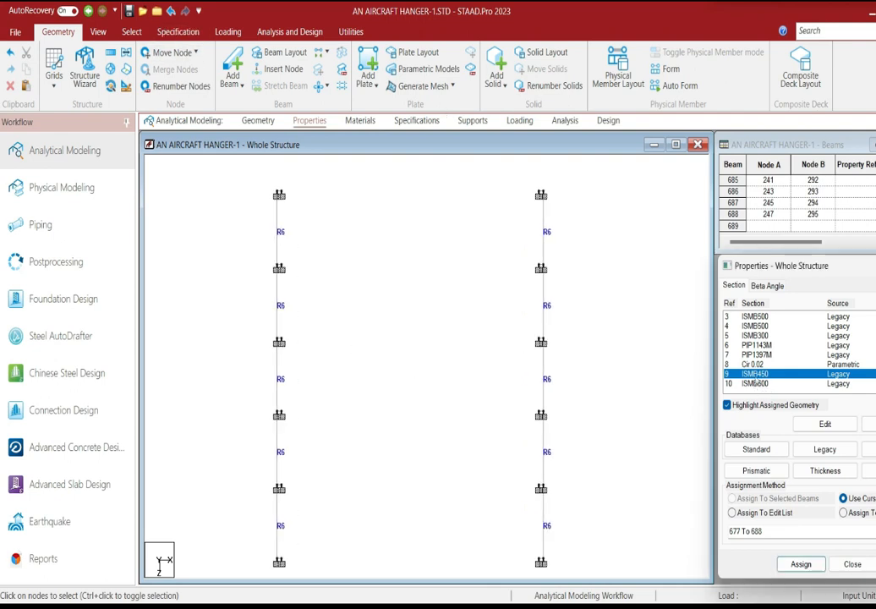
click(131, 32)
click(826, 87)
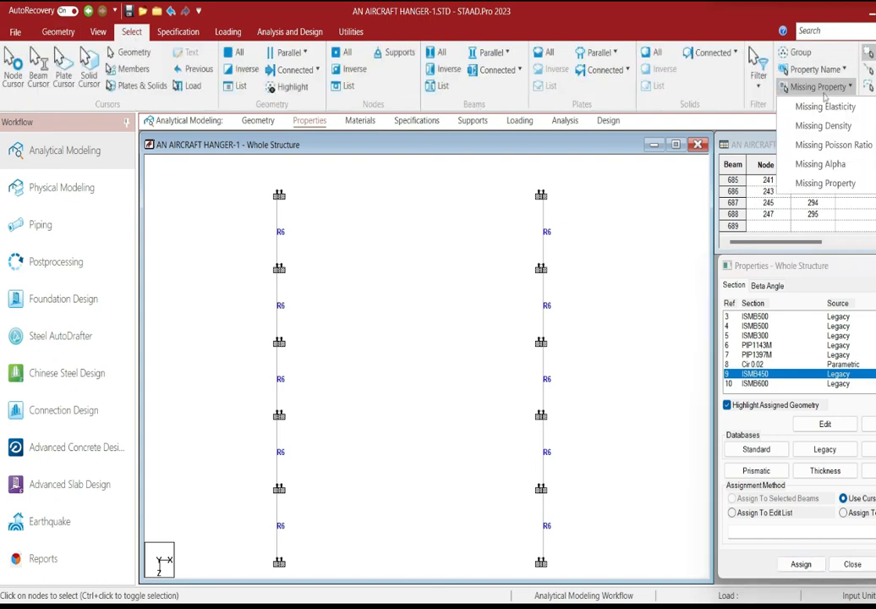
click(813, 181)
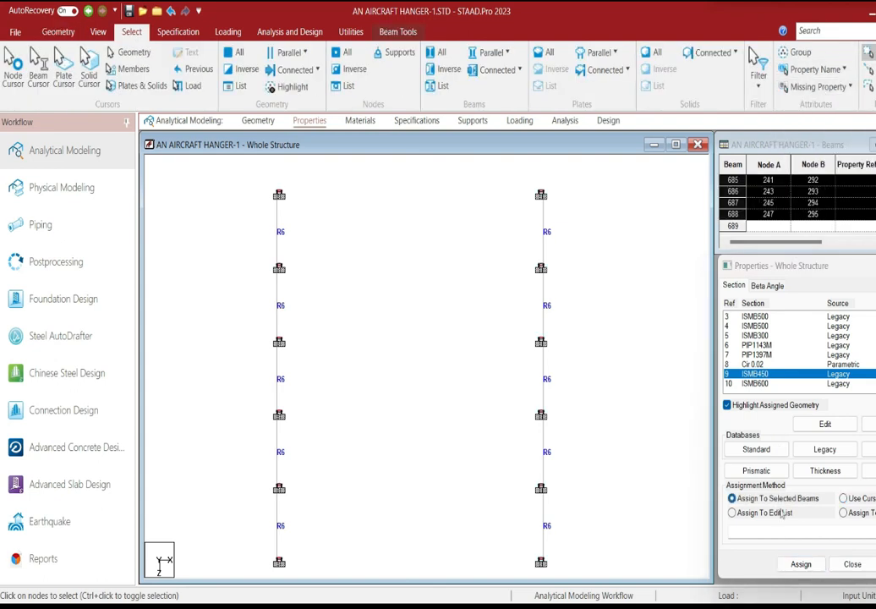
click(801, 564)
click(851, 465)
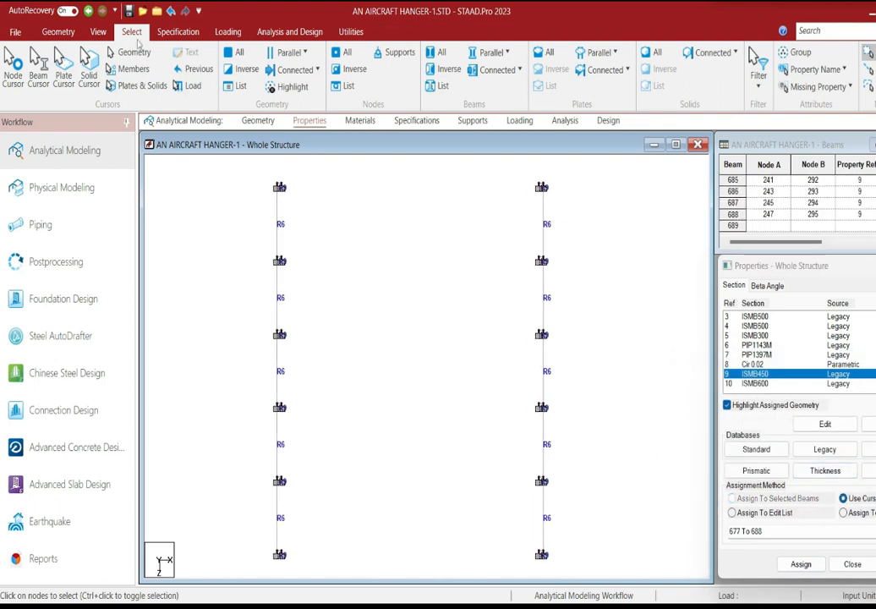
Step: Add beams along Z joining the inner ends of the left column line's brackets, and choose the ISMB600 section for them
click(58, 32)
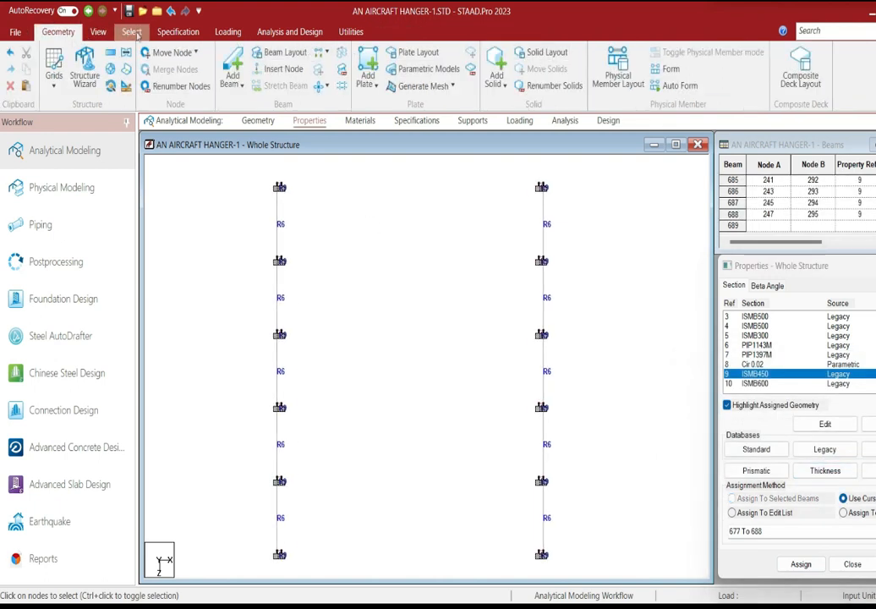
click(233, 74)
drag(280, 188, 282, 407)
drag(311, 338, 311, 484)
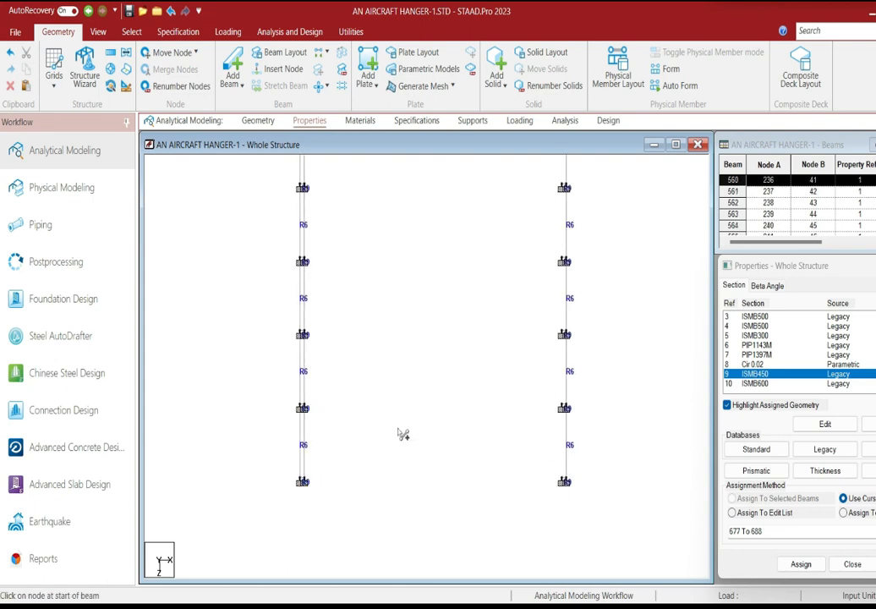
click(764, 386)
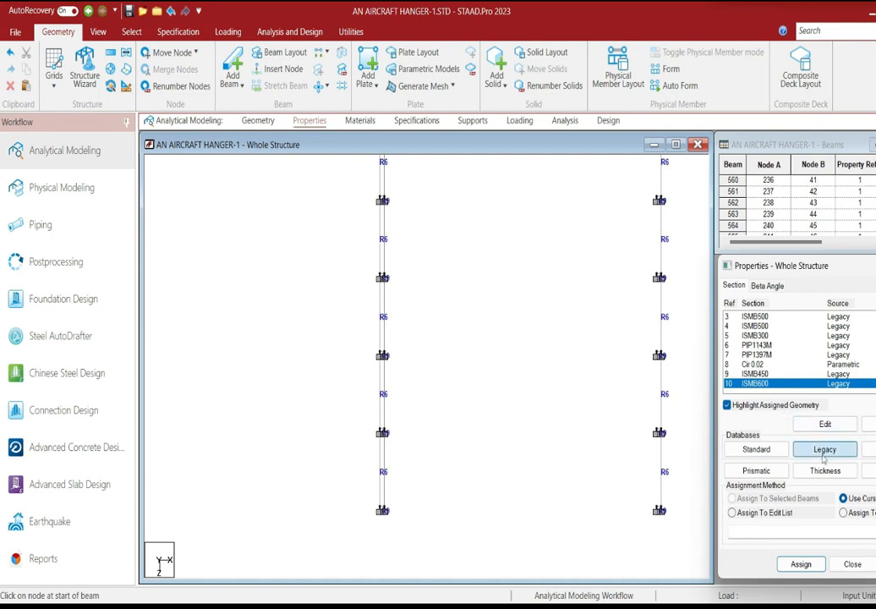
click(824, 450)
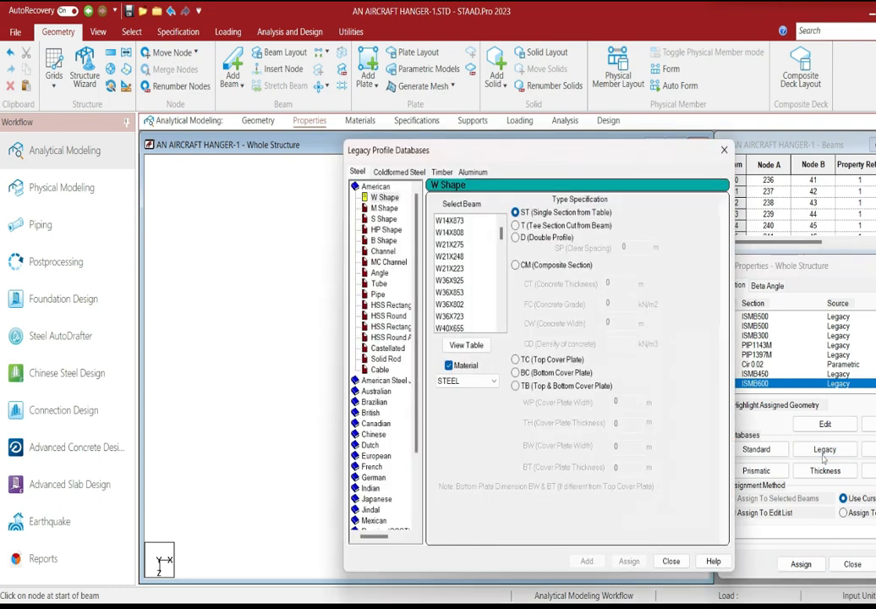
drag(415, 421, 418, 446)
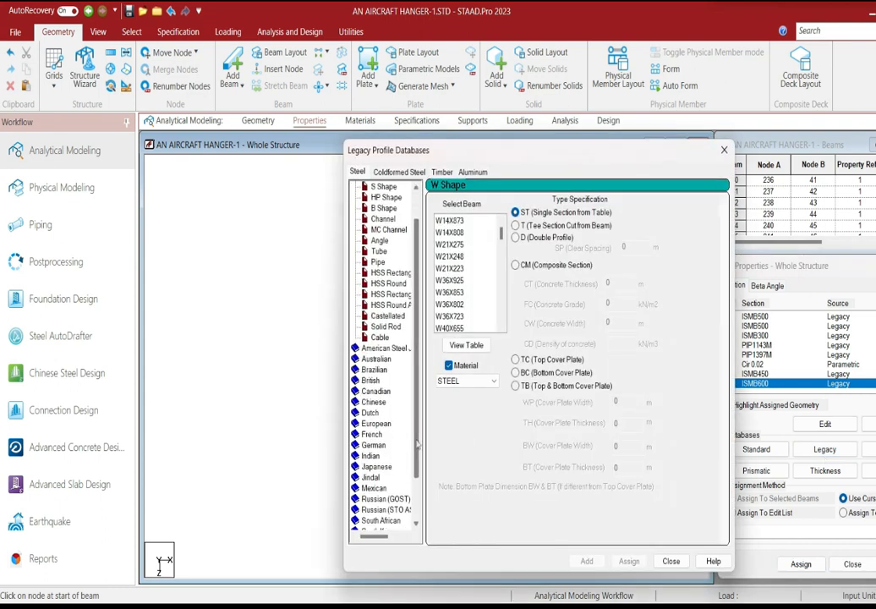
click(373, 458)
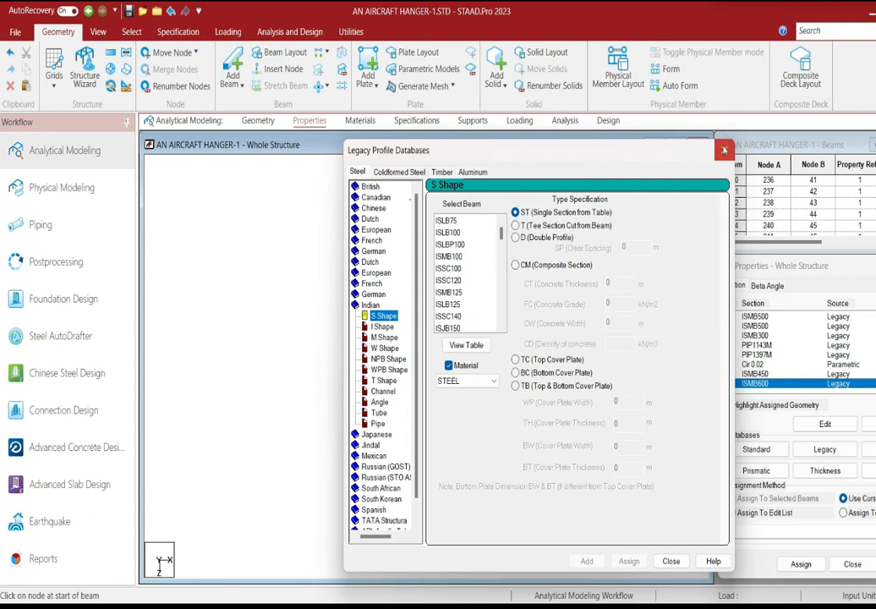
click(725, 150)
Step: Select the beams missing a property on the left bracket line and assign them ISMB600
middle_drag(598, 284, 546, 287)
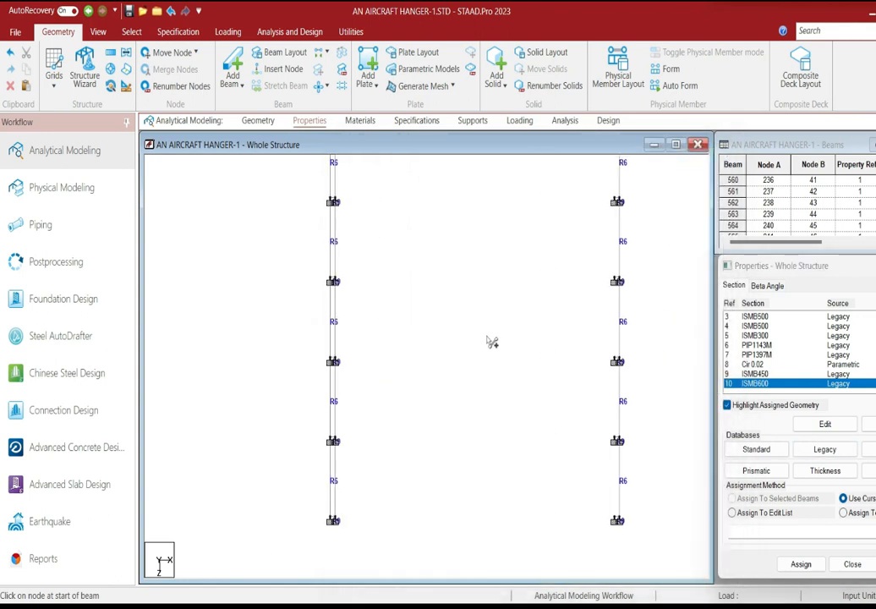
click(128, 34)
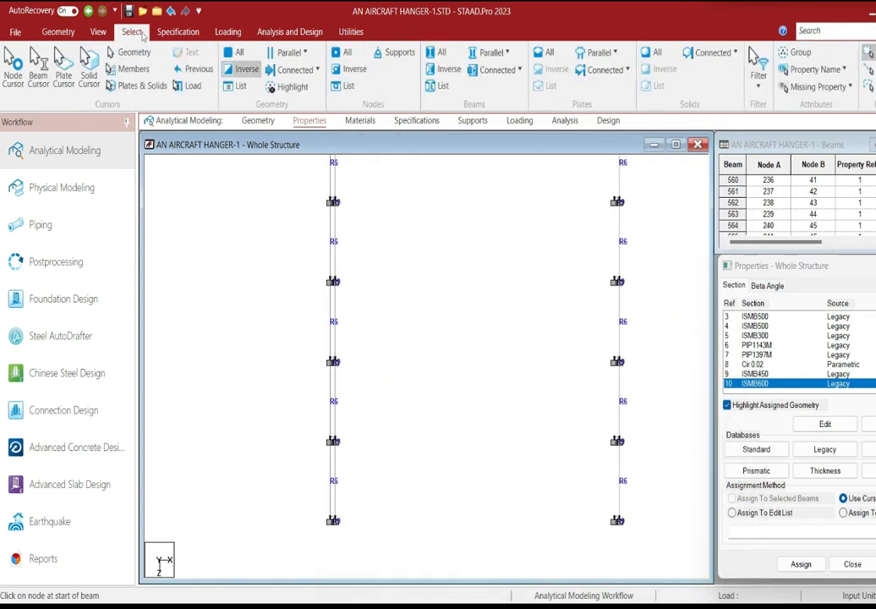
click(824, 86)
click(838, 182)
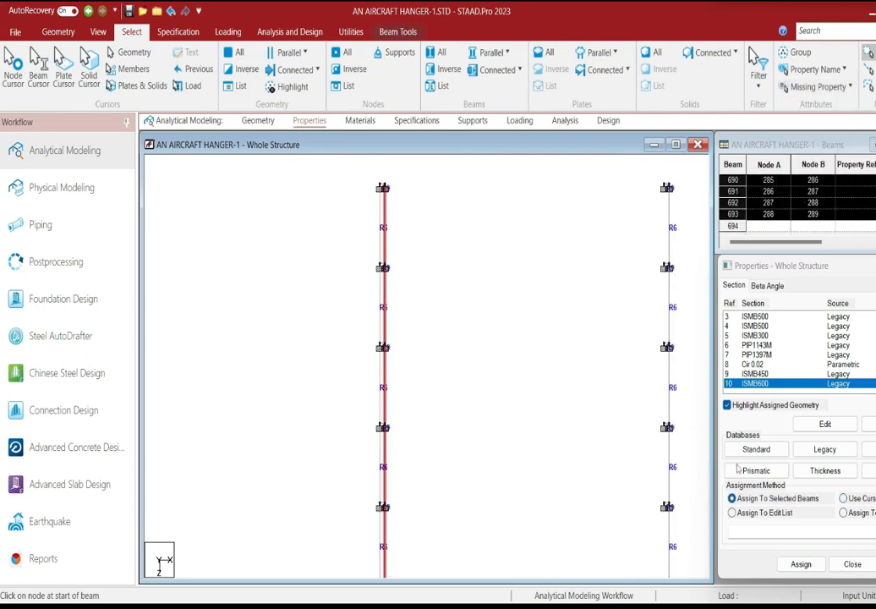
click(801, 564)
click(848, 461)
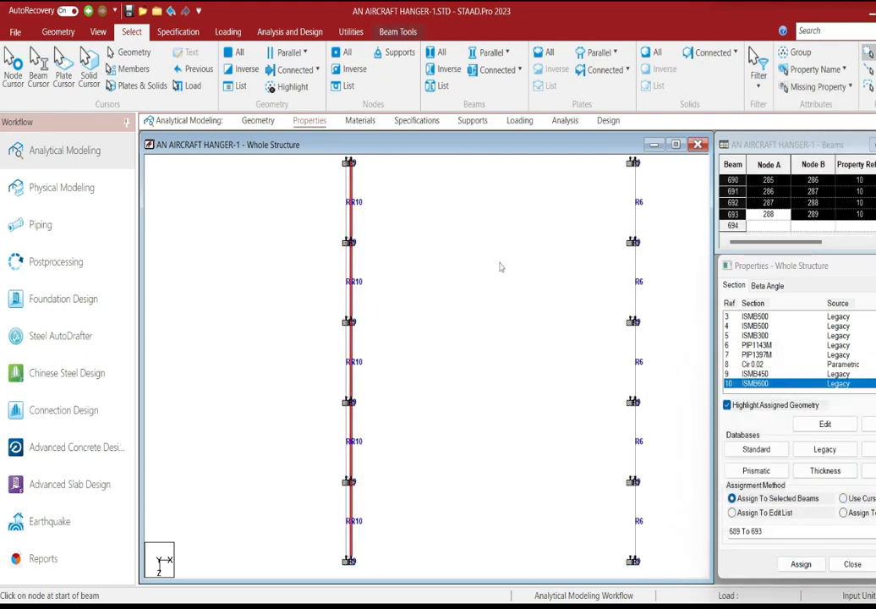
Step: Assign a start release with MY and MZ freed to the selected left bracket-line beams
click(193, 31)
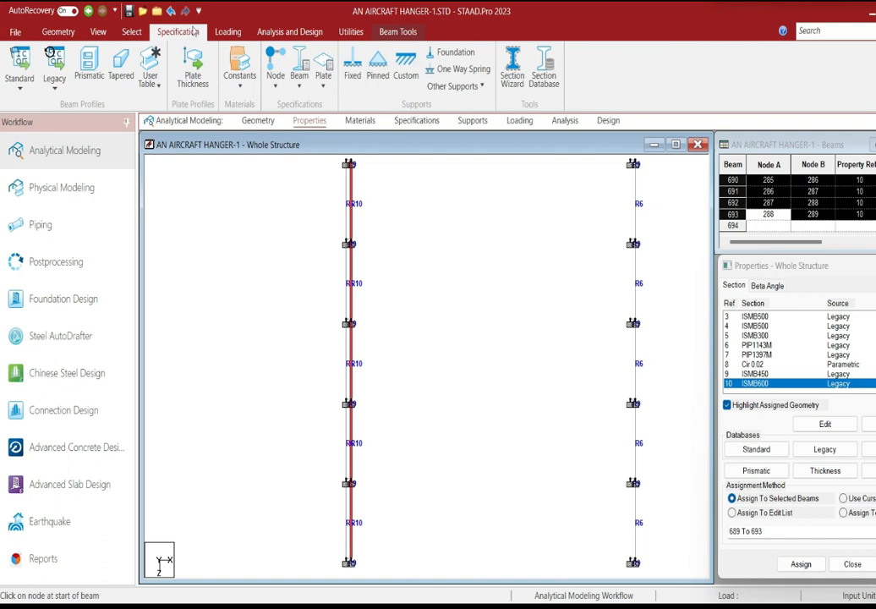
click(300, 88)
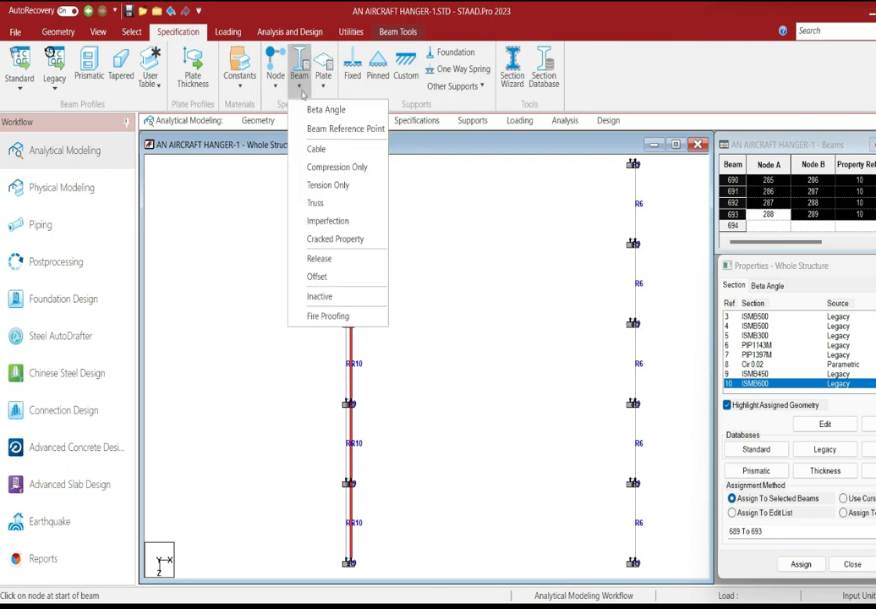
click(318, 258)
click(225, 341)
click(225, 323)
click(296, 448)
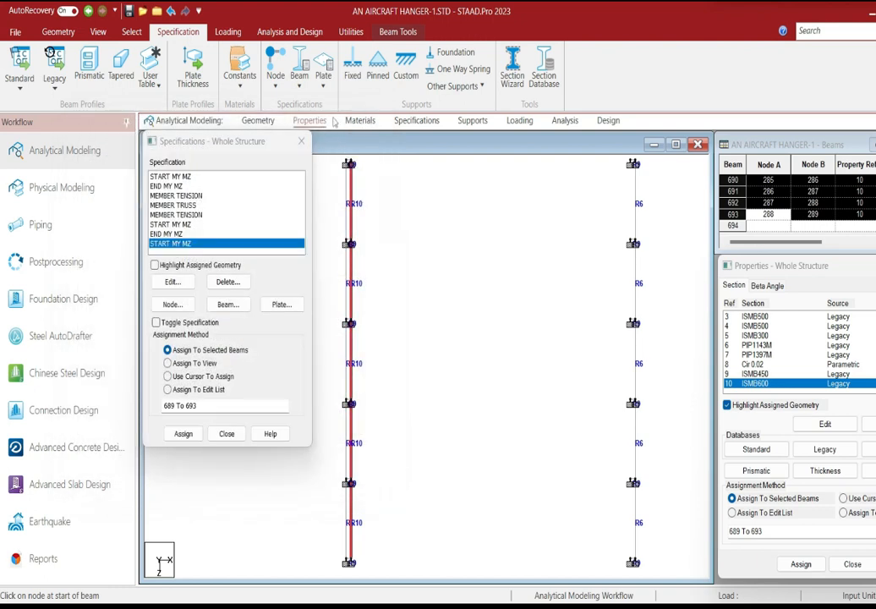
Step: Assign an end release with MY and MZ freed to the same left bracket-line beams
click(301, 85)
click(318, 258)
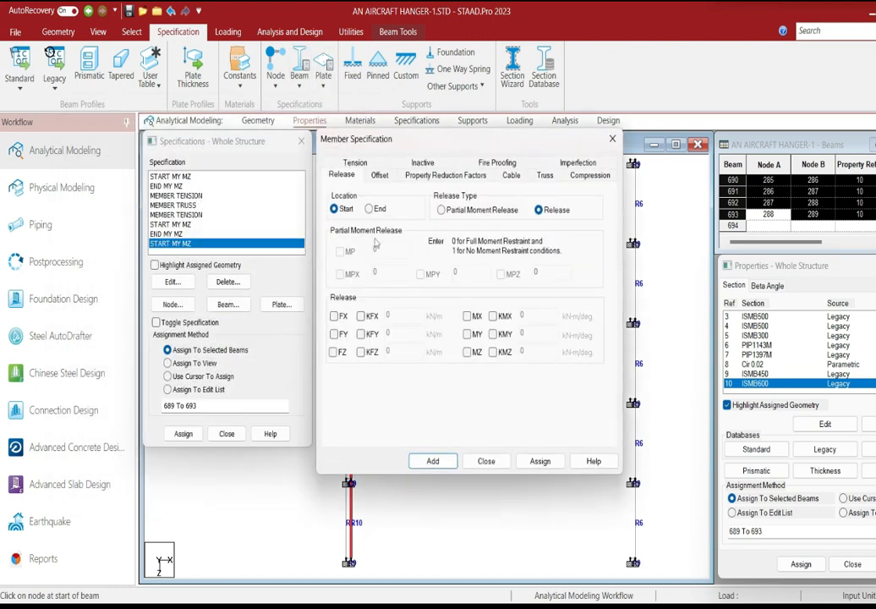
click(369, 208)
click(467, 352)
click(467, 334)
click(540, 460)
Step: Copy the released left bracket-line beams and paste them 33.78 m along X onto the right bracket ends
middle_drag(497, 338, 497, 386)
right_click(478, 231)
click(498, 203)
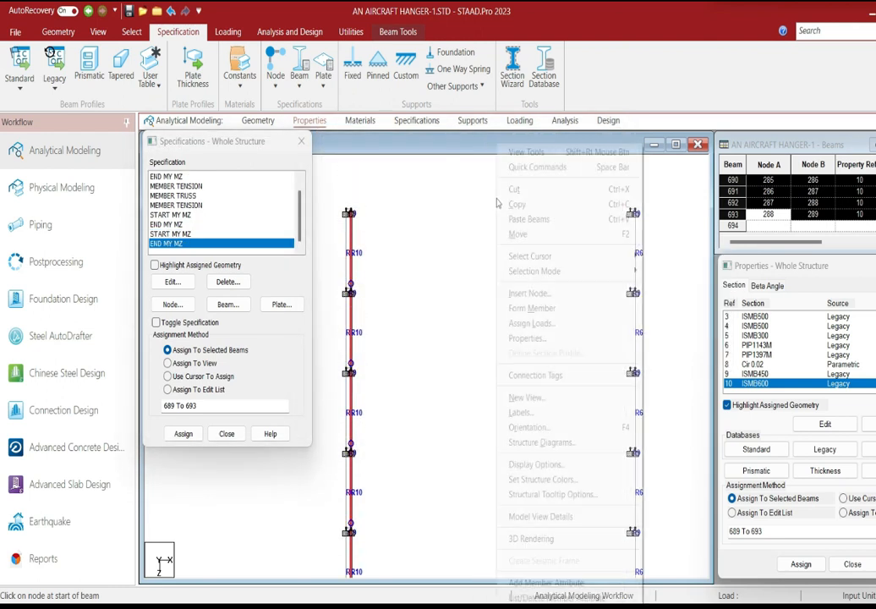
click(542, 218)
click(600, 360)
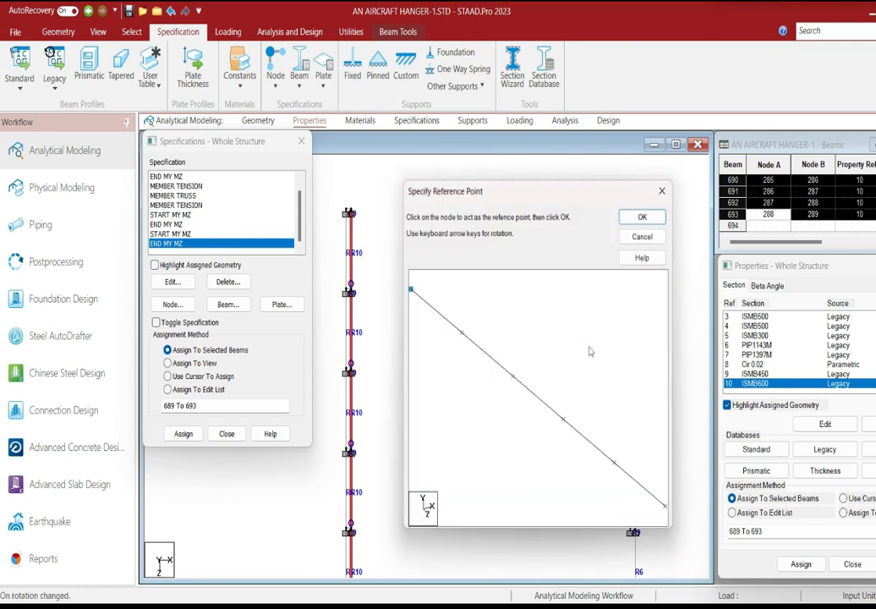
click(642, 216)
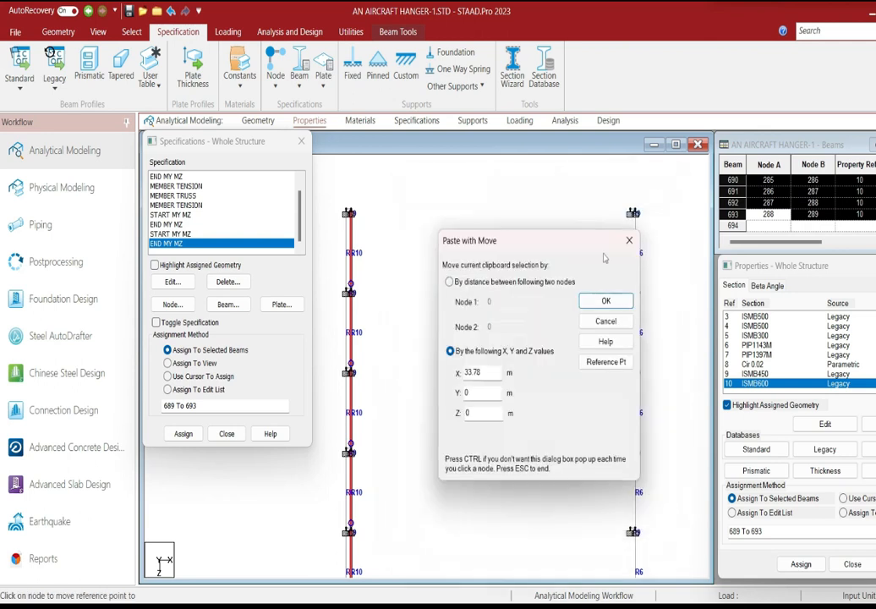
click(605, 300)
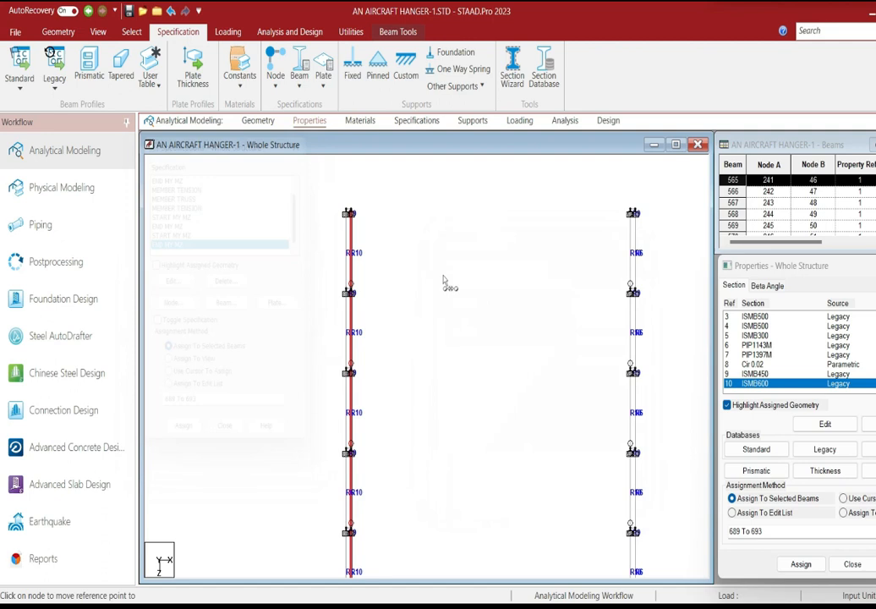
click(442, 279)
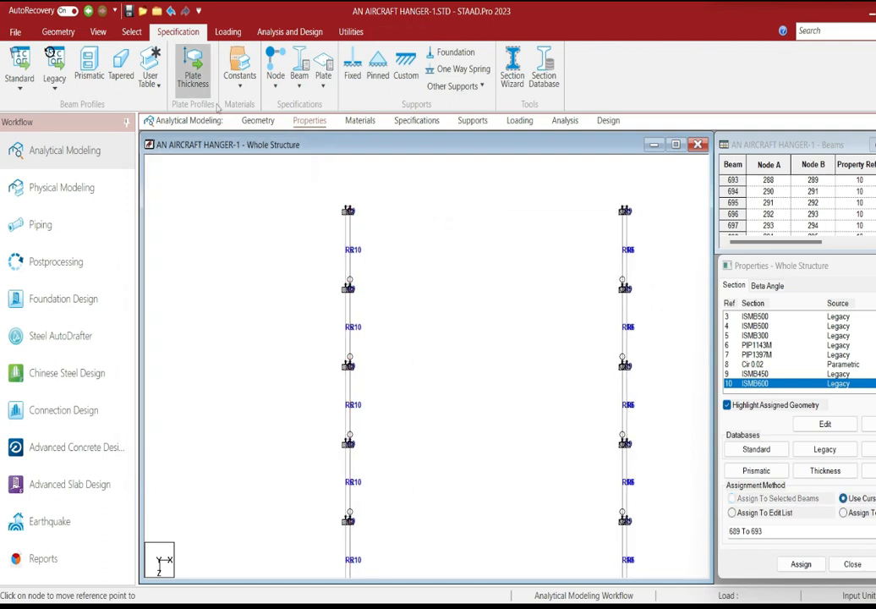
Step: Display the whole structure again and bring the front truss into close view
click(98, 31)
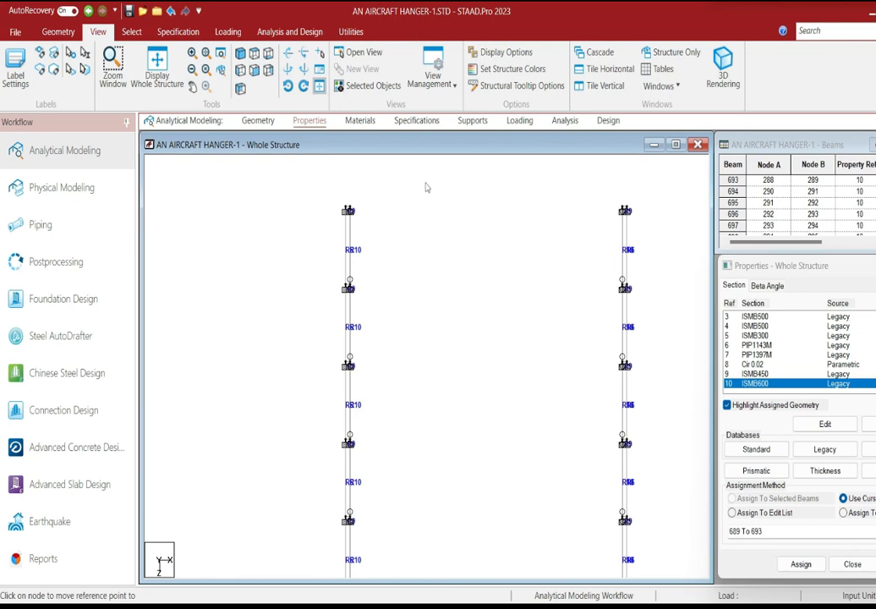
scroll(470, 298, up, 2)
click(169, 75)
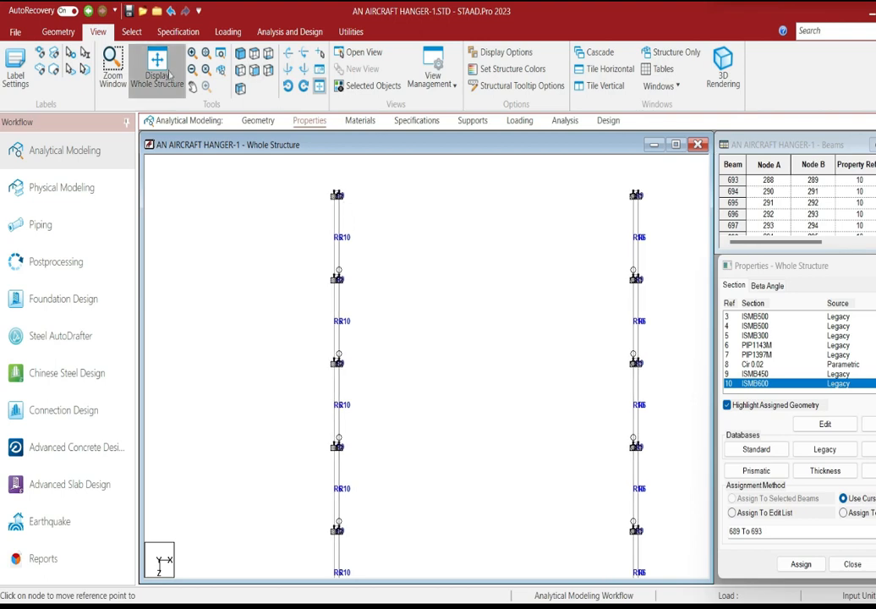
scroll(474, 444, up, 5)
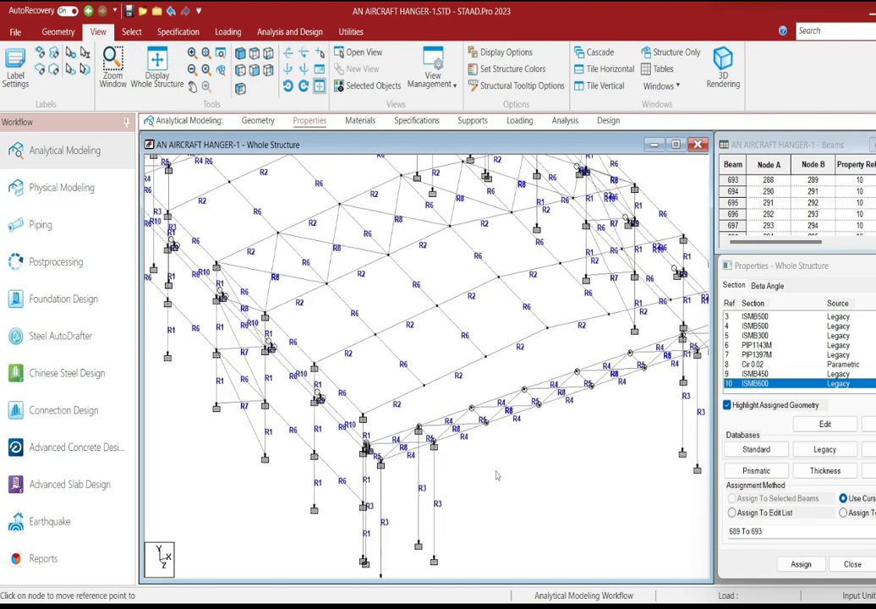
scroll(497, 477, up, 2)
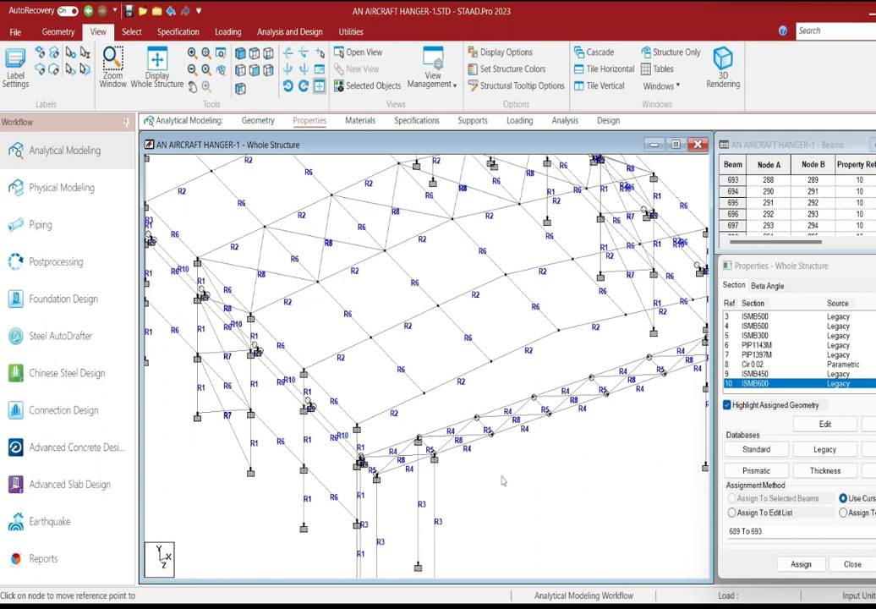
middle_drag(502, 480, 498, 485)
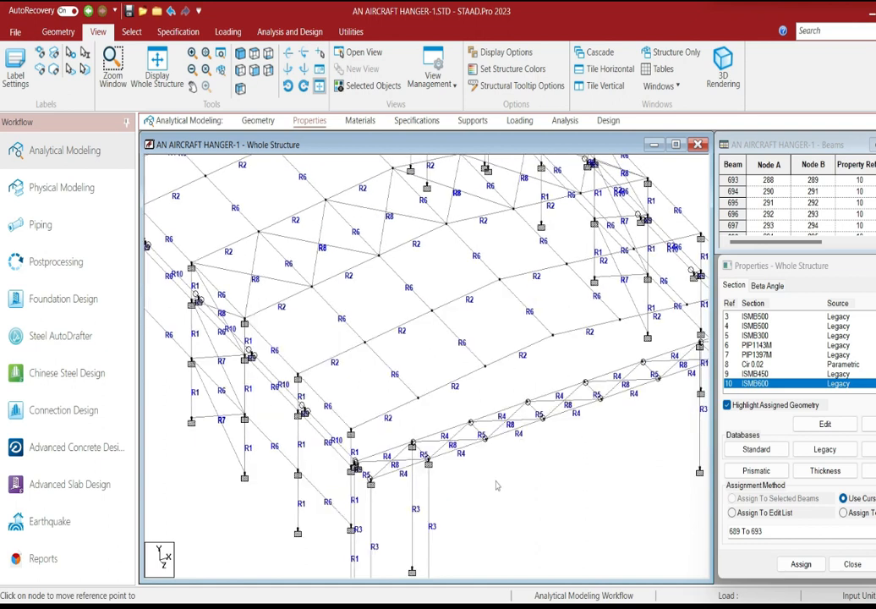
middle_drag(478, 411, 451, 409)
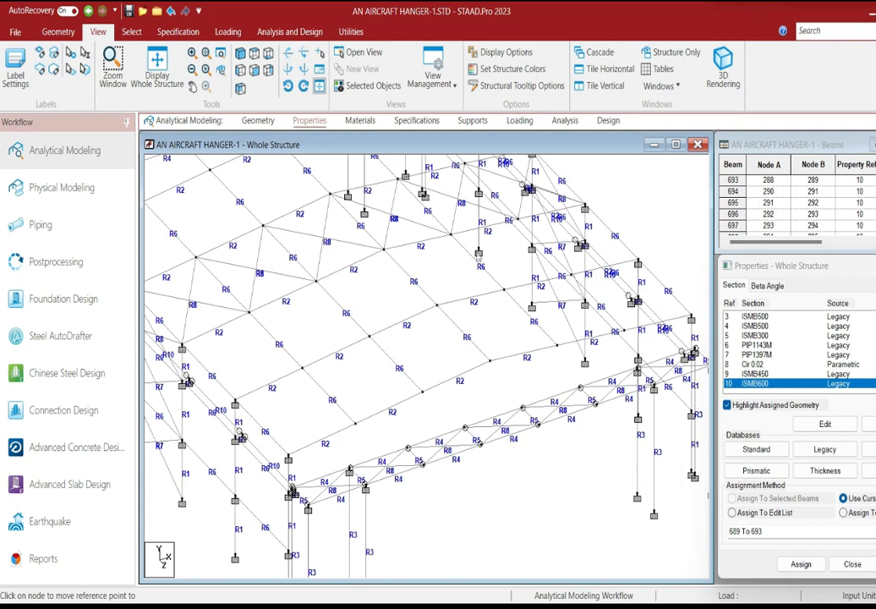
Step: Repeat the six interior inner top-chord nodes of the front truss once by -0.5 m along Z, with linked steps creating short bracket beams
click(131, 31)
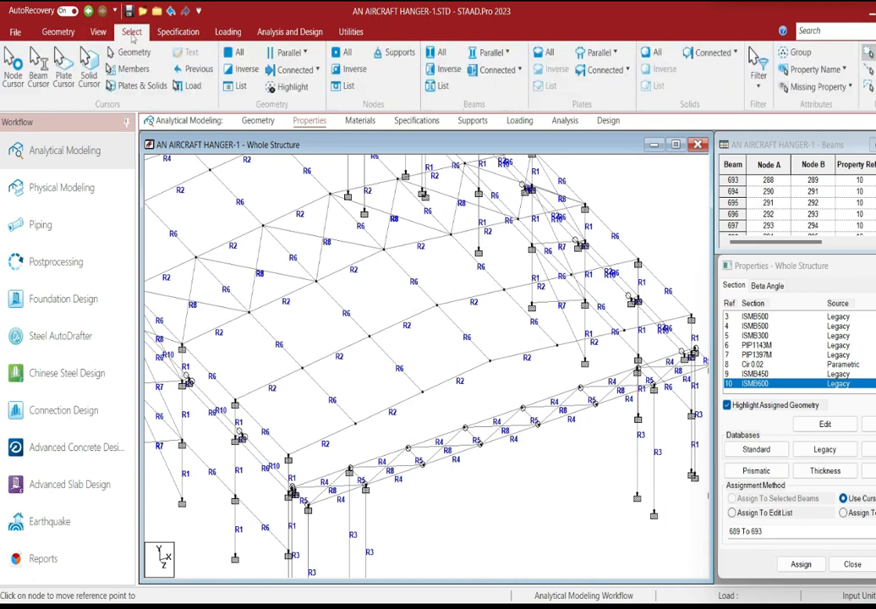
click(14, 67)
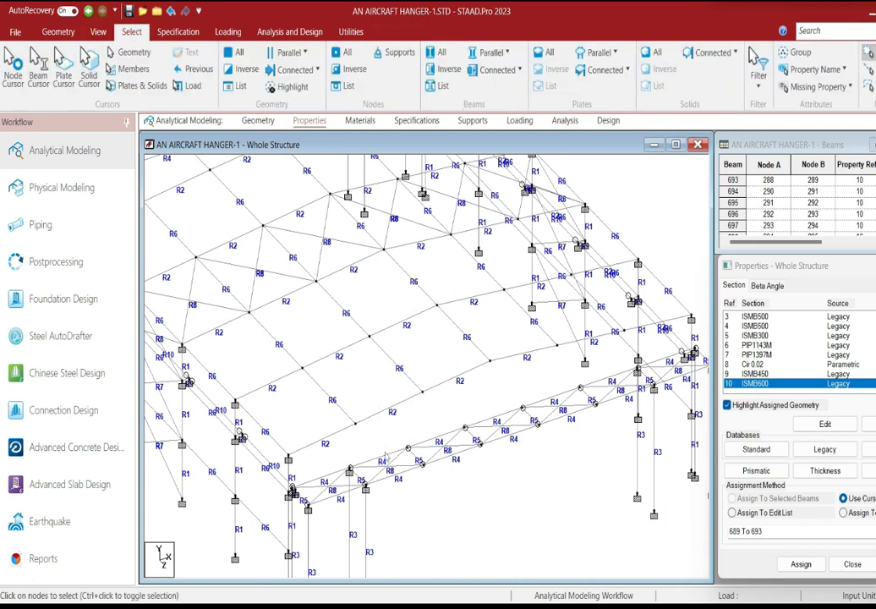
click(385, 456)
ctrl+click(391, 416)
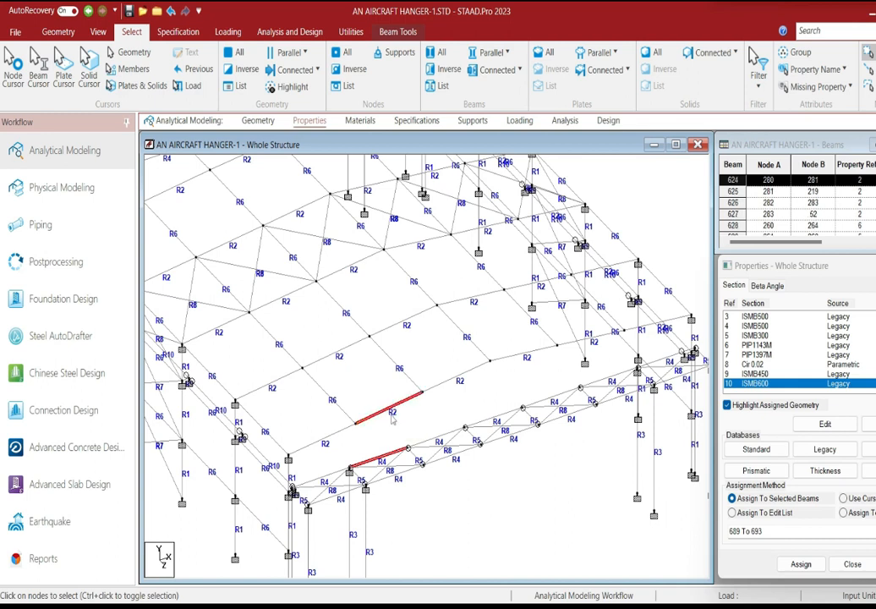
click(320, 338)
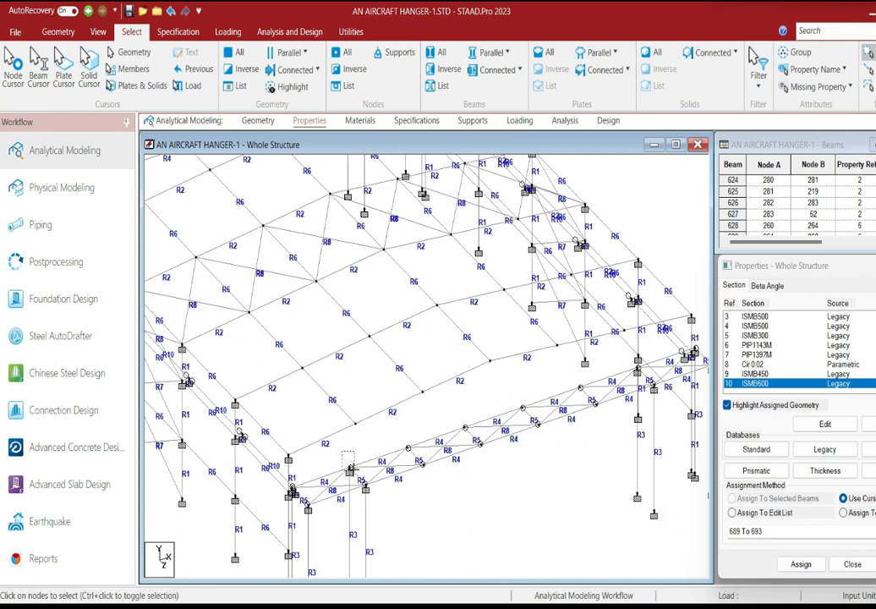
click(408, 449)
ctrl+click(466, 427)
ctrl+click(523, 408)
ctrl+click(580, 388)
click(58, 32)
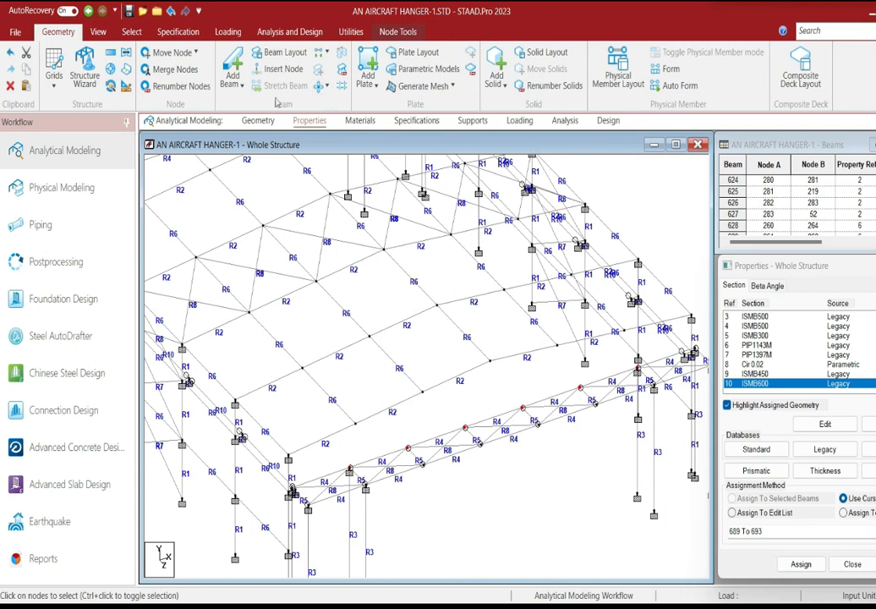
click(114, 52)
click(427, 432)
click(558, 436)
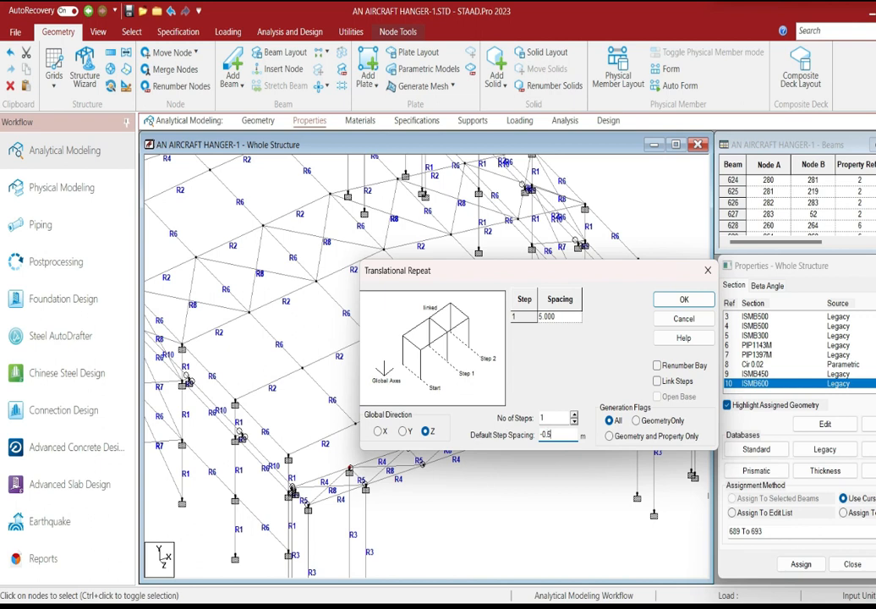
click(657, 381)
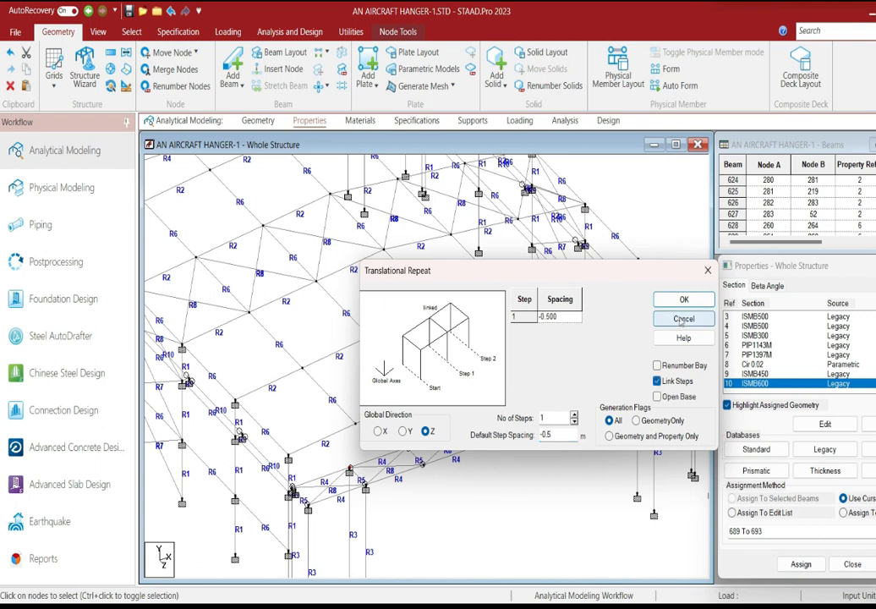
click(683, 300)
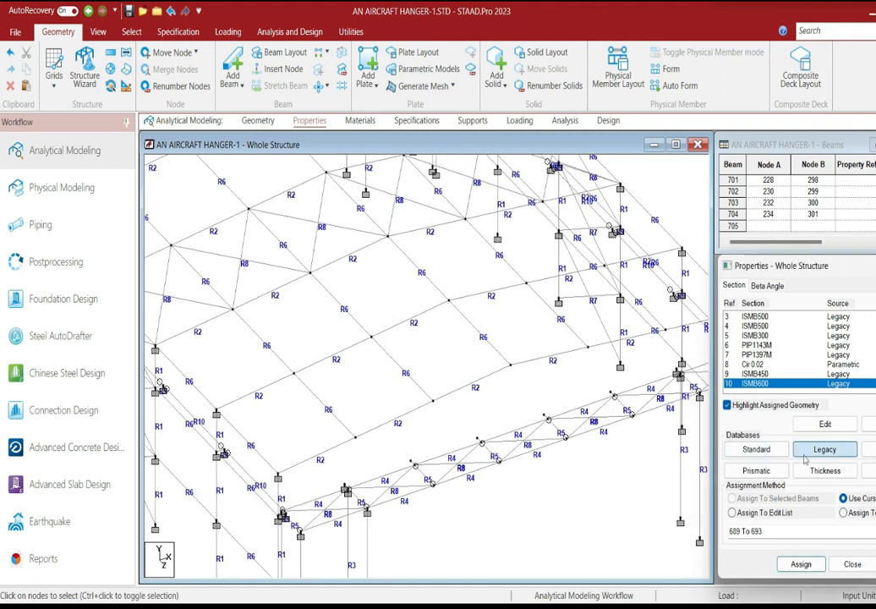
Step: Add the Indian S-shape ISMB300 steel section from the legacy database to the section properties
click(808, 453)
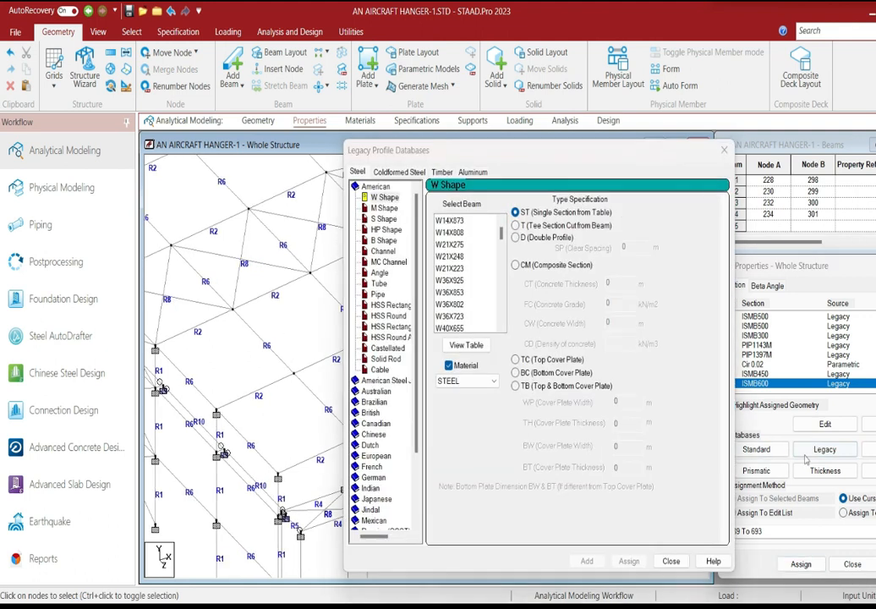
scroll(398, 474, down, 3)
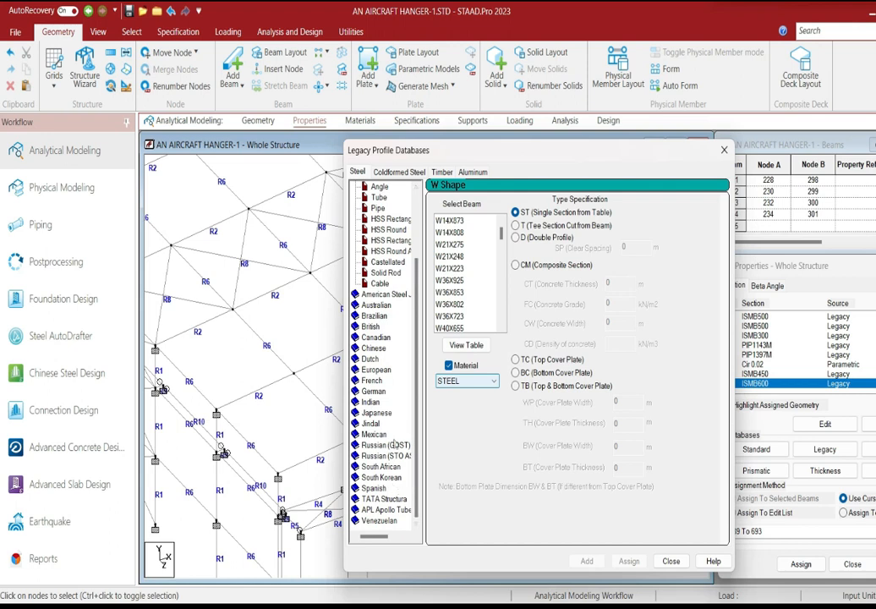
click(374, 404)
drag(500, 234, 505, 289)
click(452, 245)
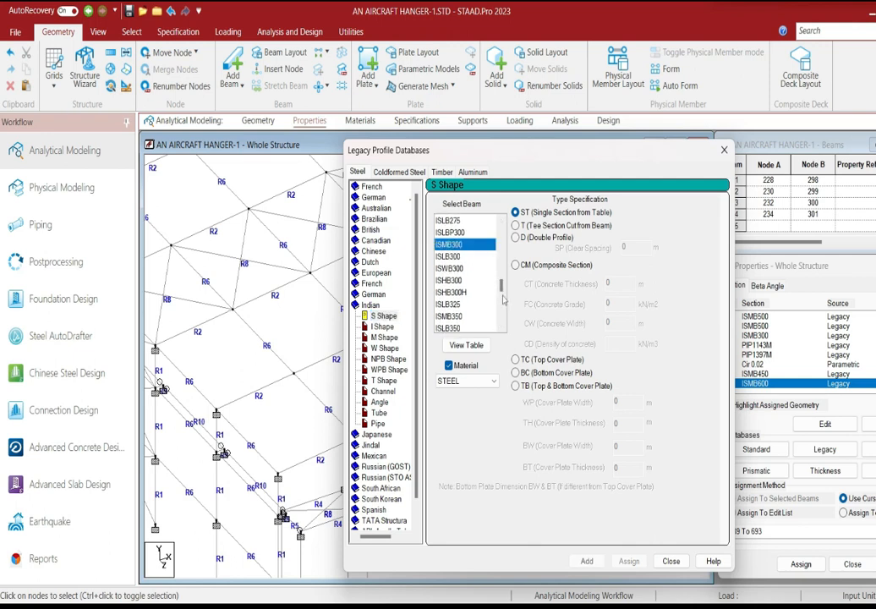
click(587, 560)
click(670, 561)
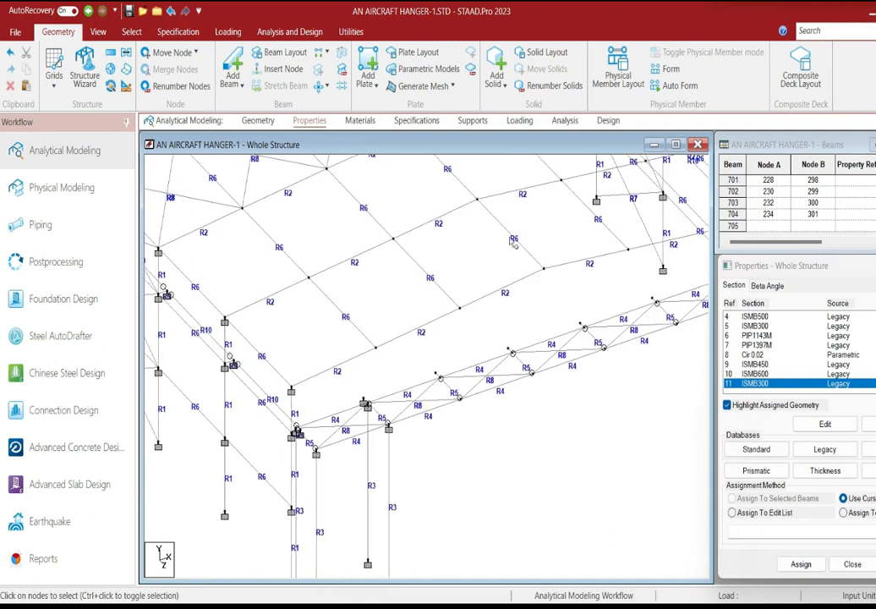
Step: Select the beams with missing properties and assign the new ISMB300 section to them
click(131, 31)
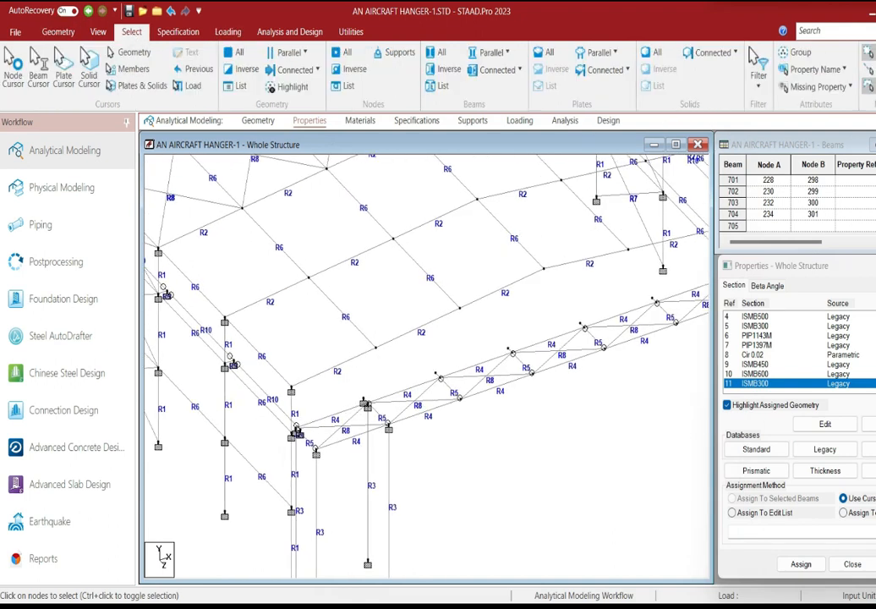
click(817, 86)
click(817, 183)
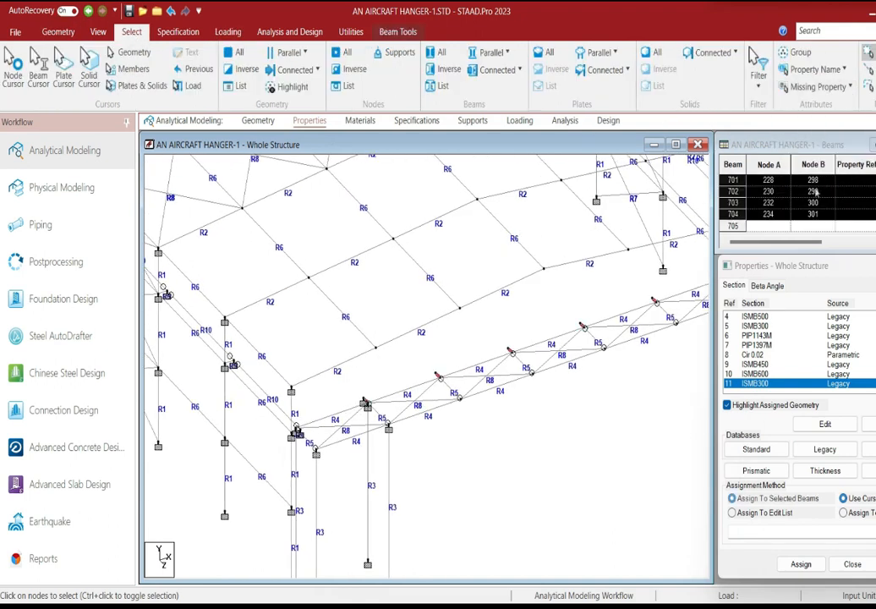
click(800, 564)
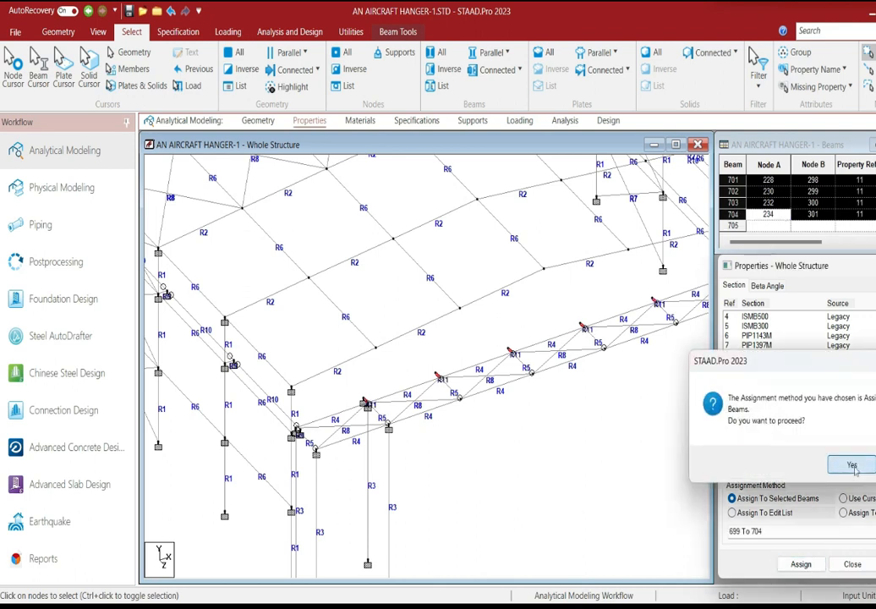
click(850, 465)
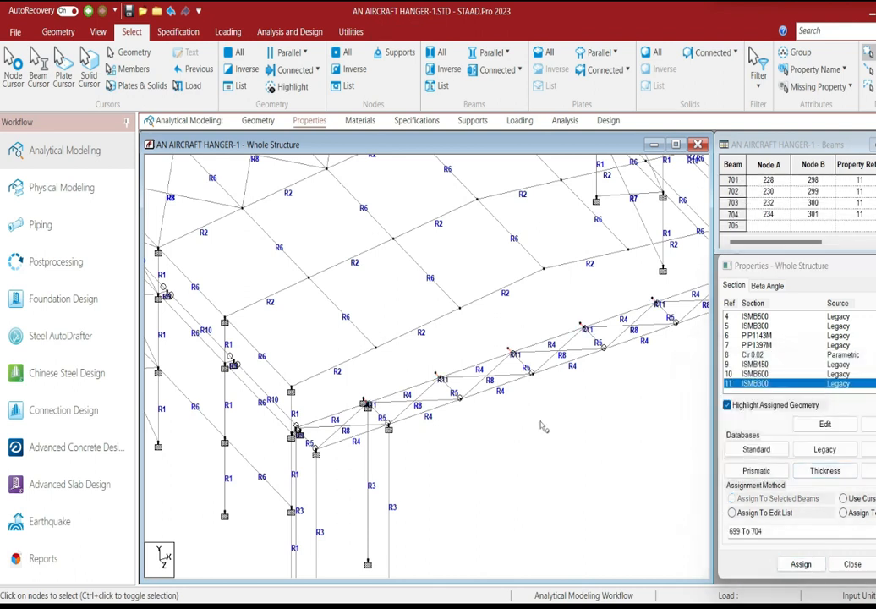
Step: Select the ISMB300 bracket beams on the front truss and switch their incidence so start and end nodes swap
click(750, 388)
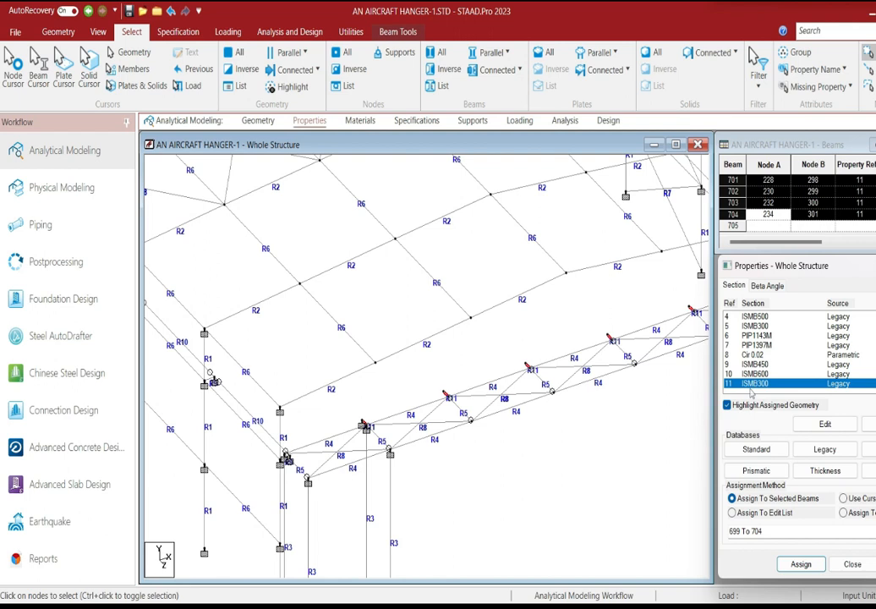
scroll(751, 393, up, 1)
click(351, 31)
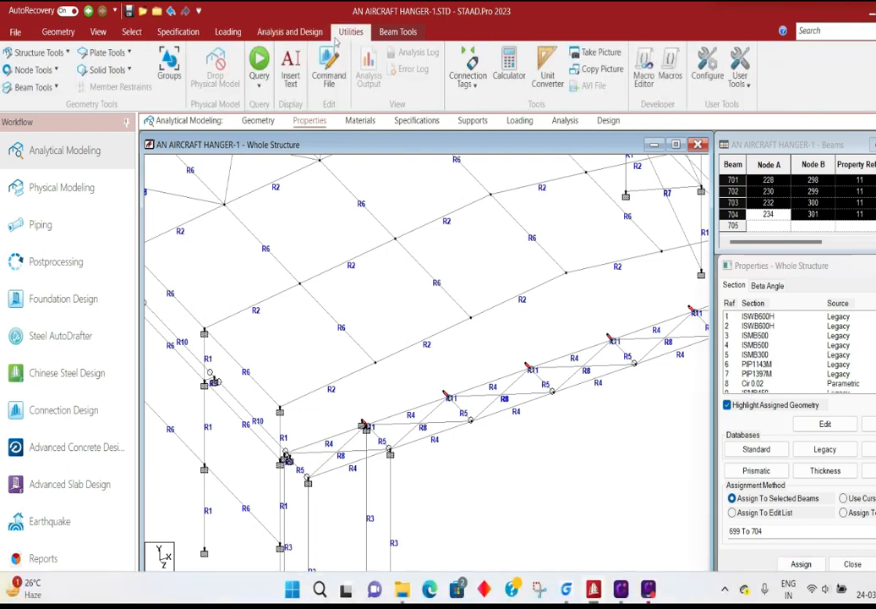
click(34, 87)
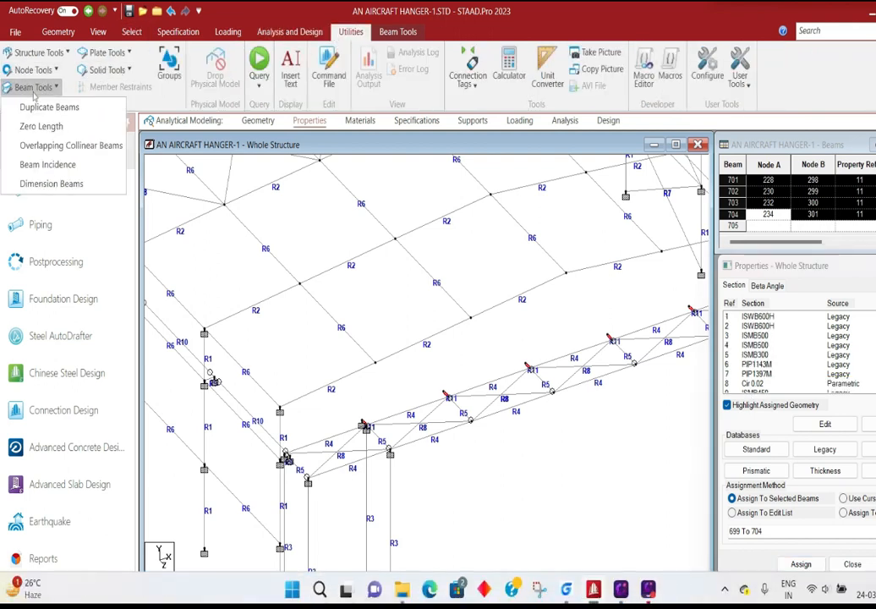
click(38, 137)
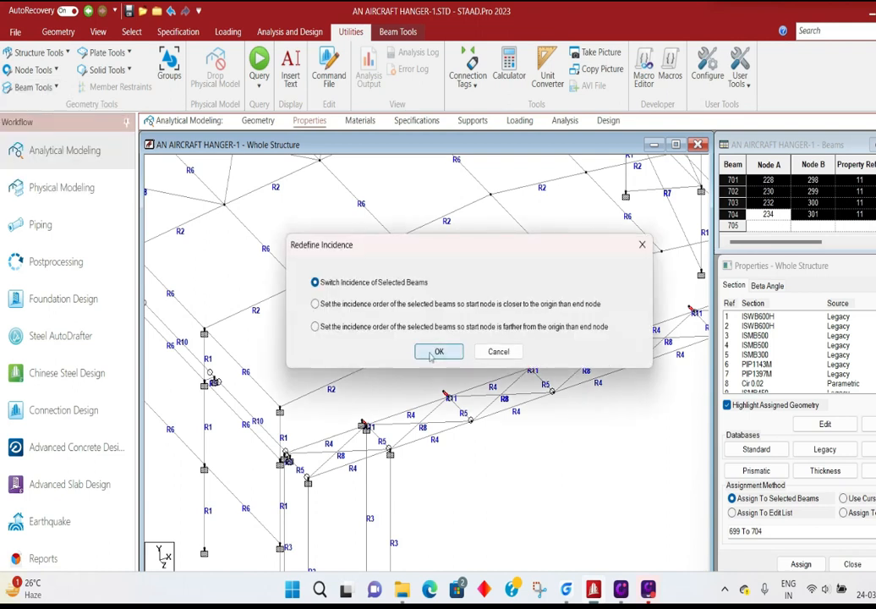
click(437, 349)
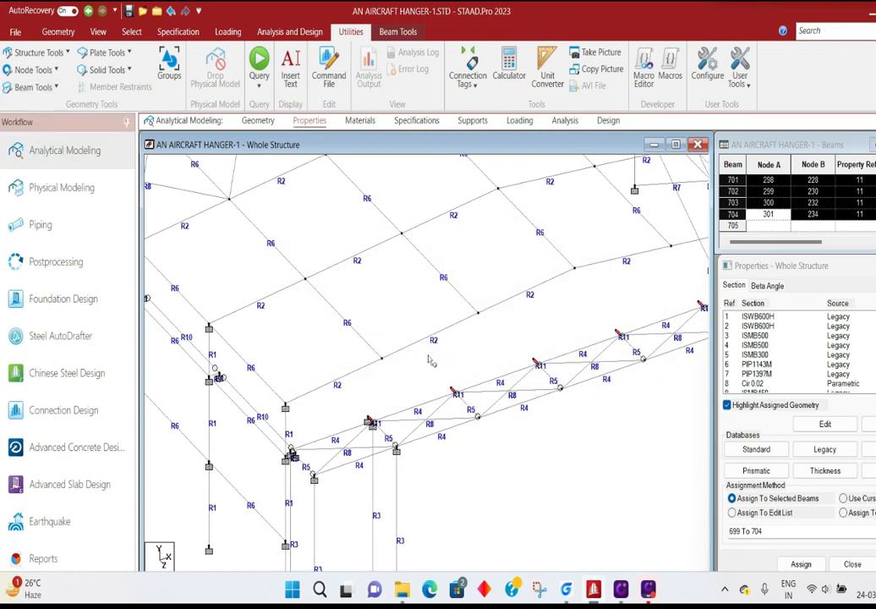
click(427, 366)
Step: Repeat the free end nodes of the six truss brackets once by 5 m along Y, with linked steps creating vertical members
click(131, 31)
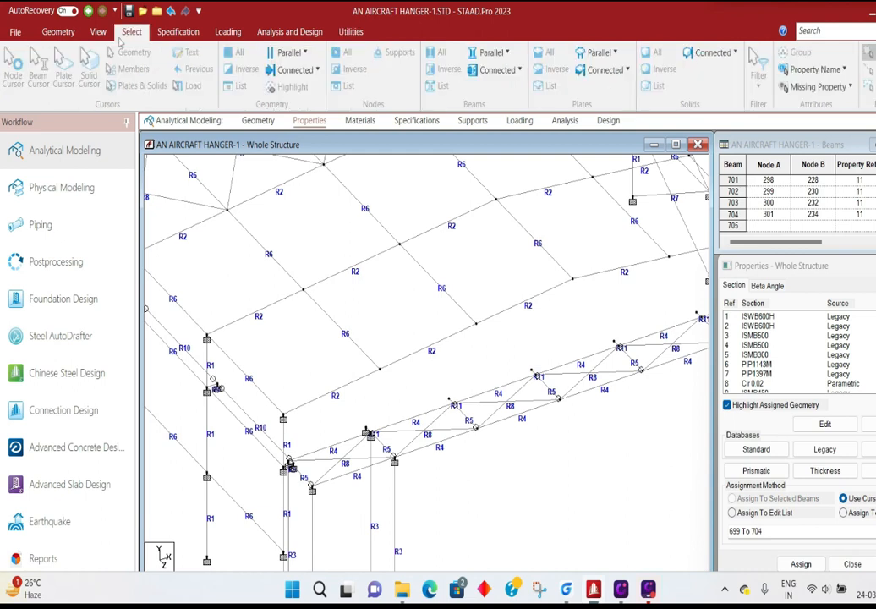
click(443, 408)
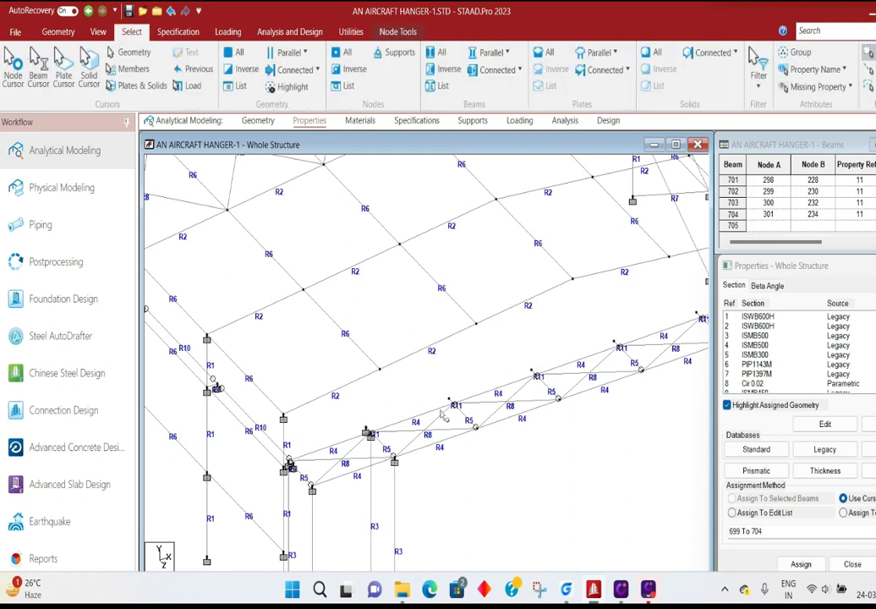
ctrl+click(534, 372)
middle_drag(610, 340, 537, 378)
middle_drag(630, 355, 580, 362)
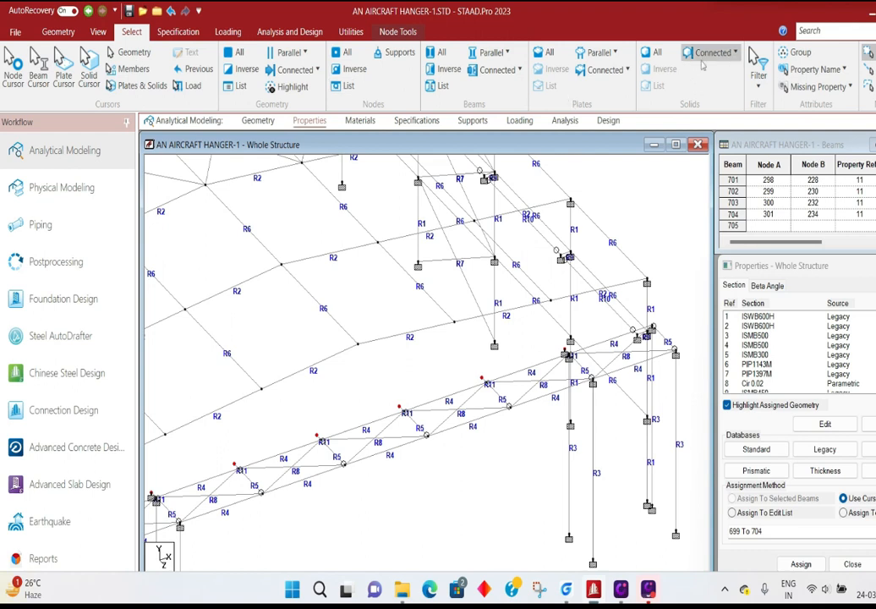
click(58, 31)
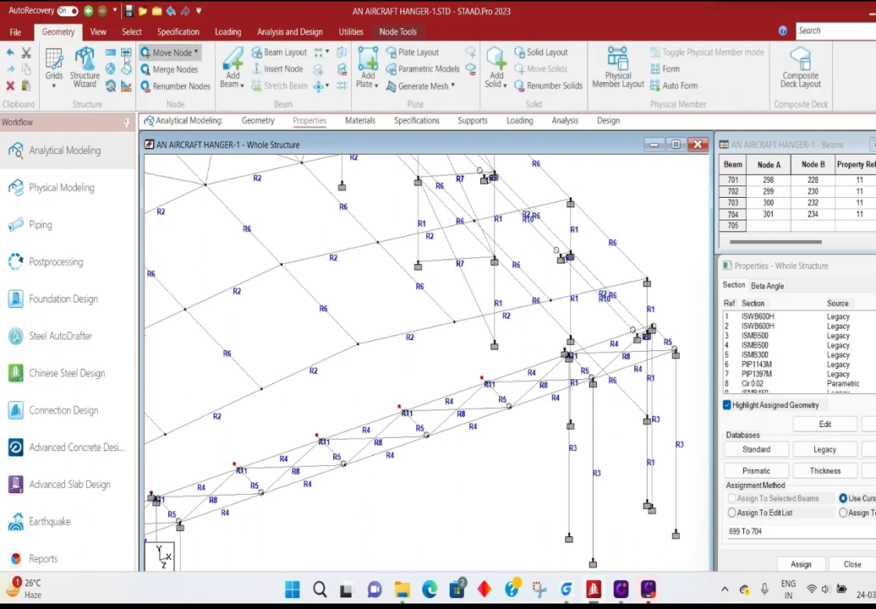
click(110, 53)
click(404, 431)
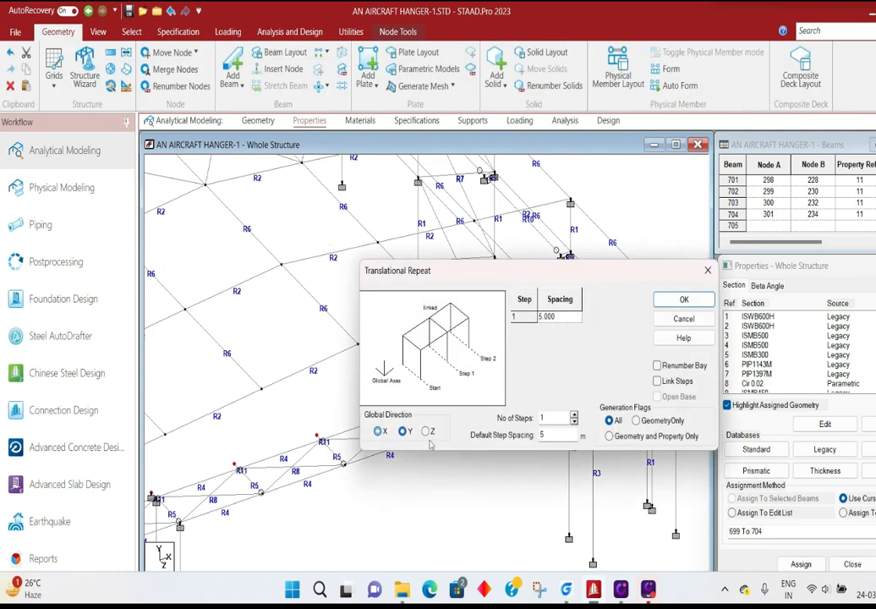
click(663, 382)
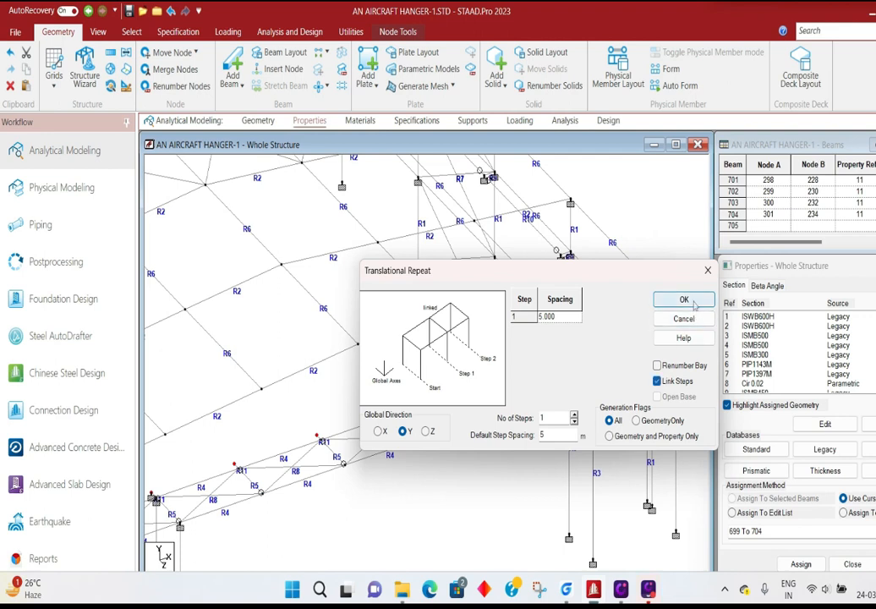
click(683, 299)
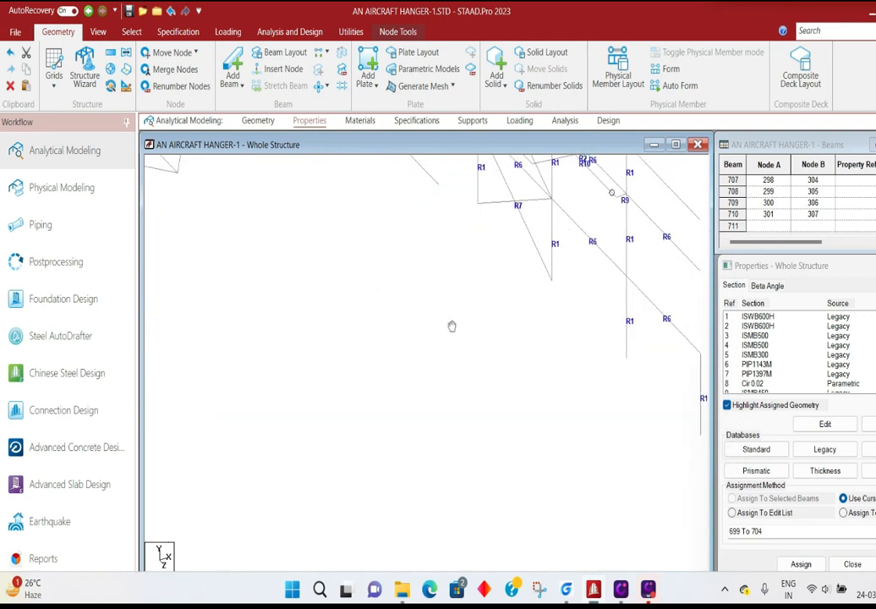
Step: Select all six new vertical members rising from the bracket ends along the front truss
drag(430, 332, 217, 415)
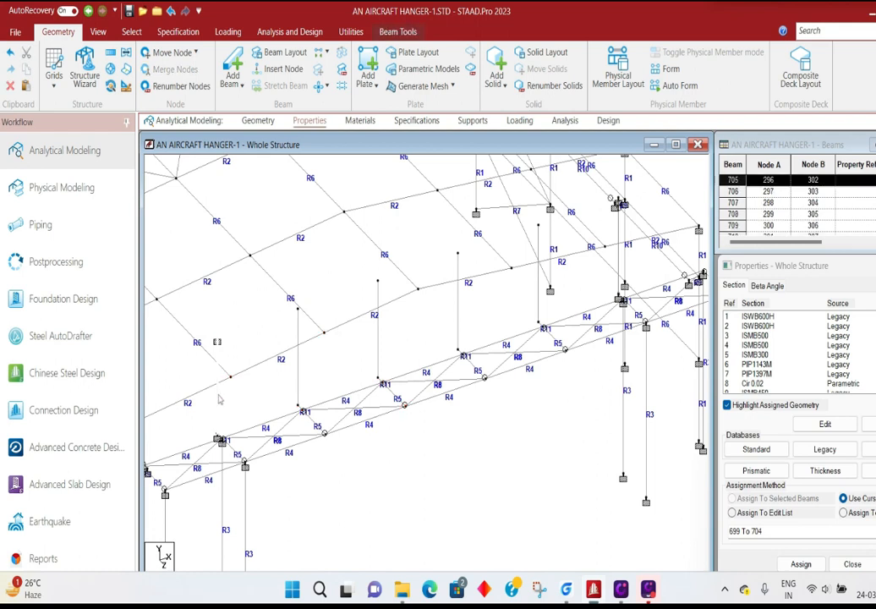
click(217, 389)
ctrl+click(298, 357)
ctrl+click(378, 351)
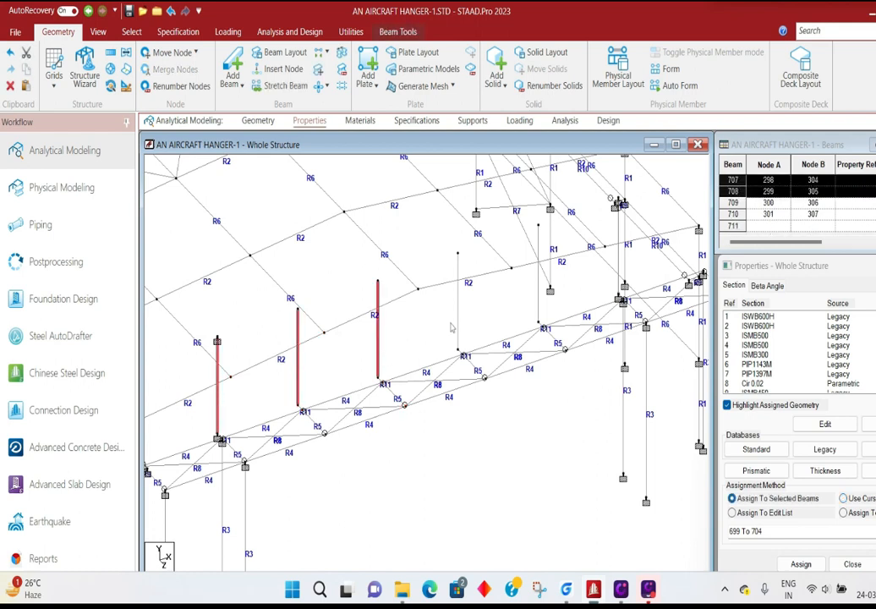
ctrl+click(458, 321)
ctrl+click(509, 322)
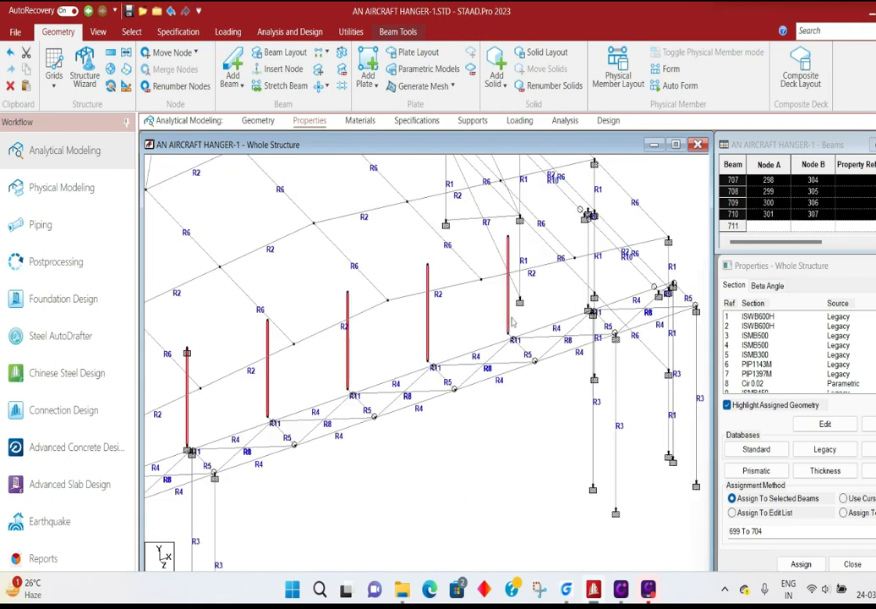
scroll(575, 311, up, 2)
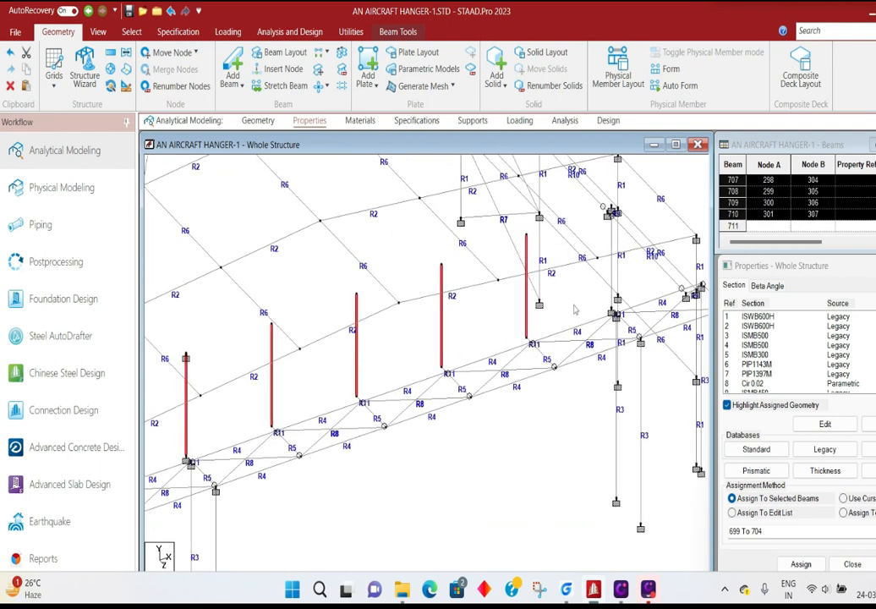
scroll(574, 310, down, 2)
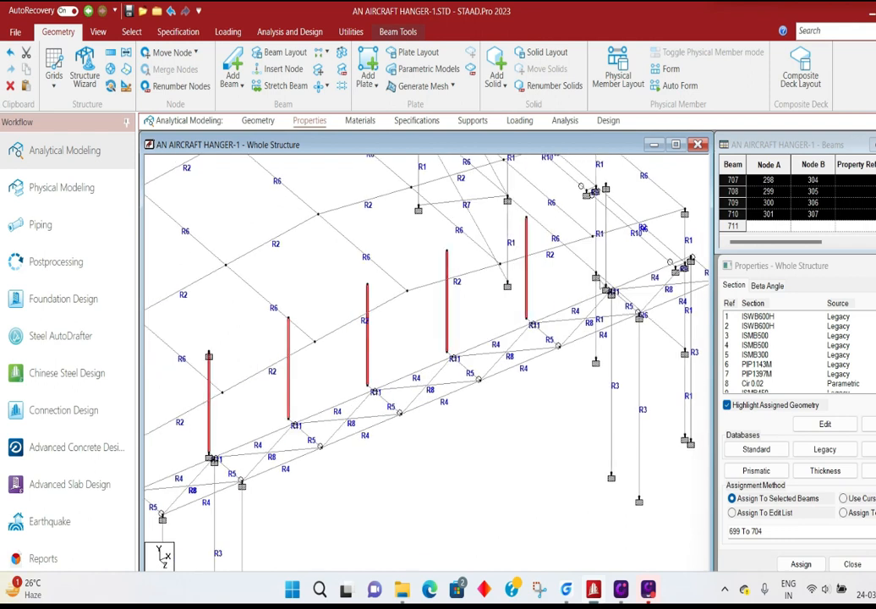
middle_drag(622, 280, 560, 305)
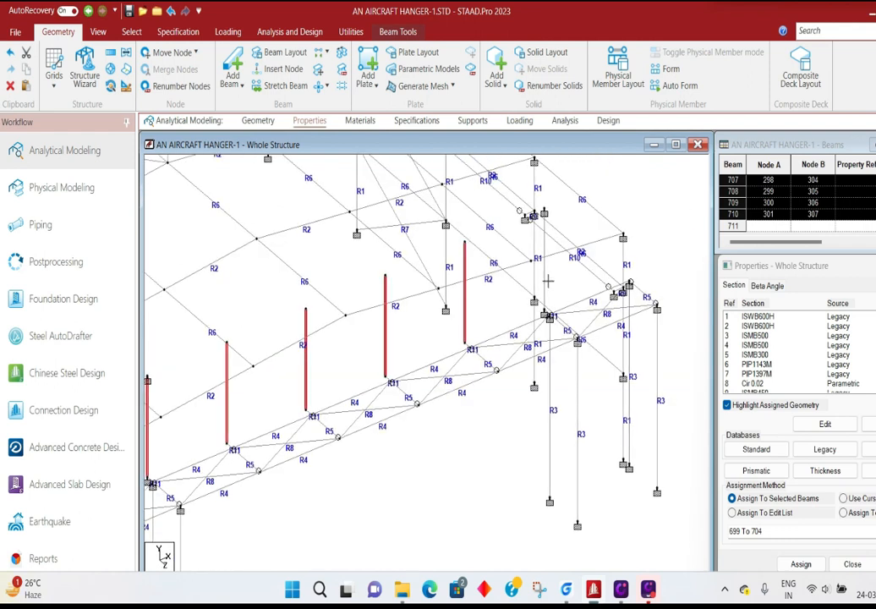
ctrl+click(545, 282)
scroll(554, 293, down, 2)
scroll(489, 326, up, 2)
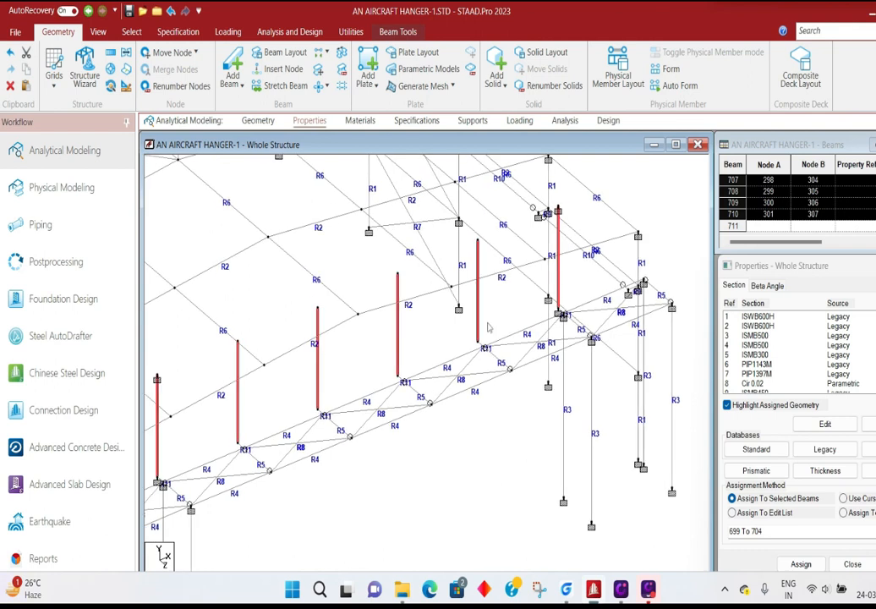
Step: Add the front sloping roof beams crossing the six vertical members to the selection and intersect the selected beams
ctrl+click(221, 389)
ctrl+click(312, 341)
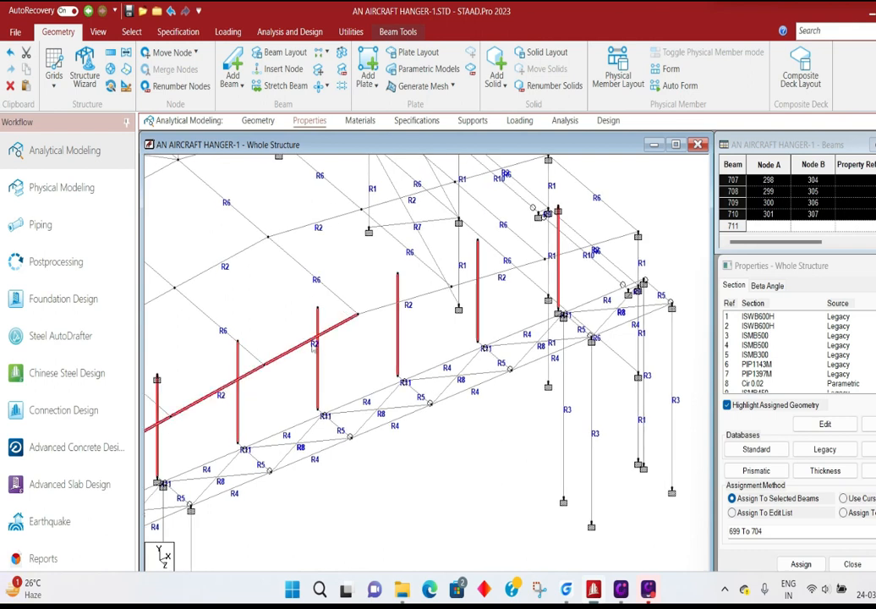
ctrl+click(385, 315)
ctrl+click(498, 282)
ctrl+click(572, 253)
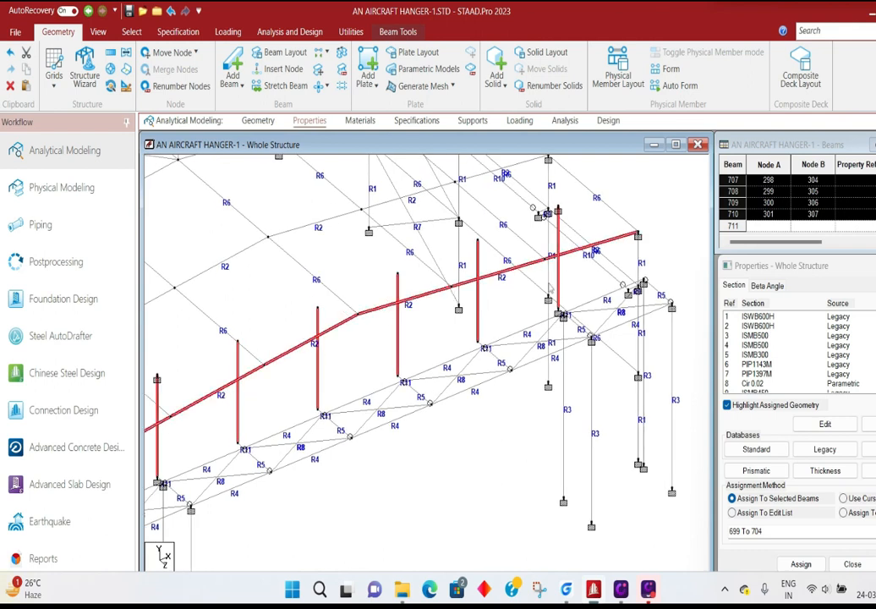
click(324, 85)
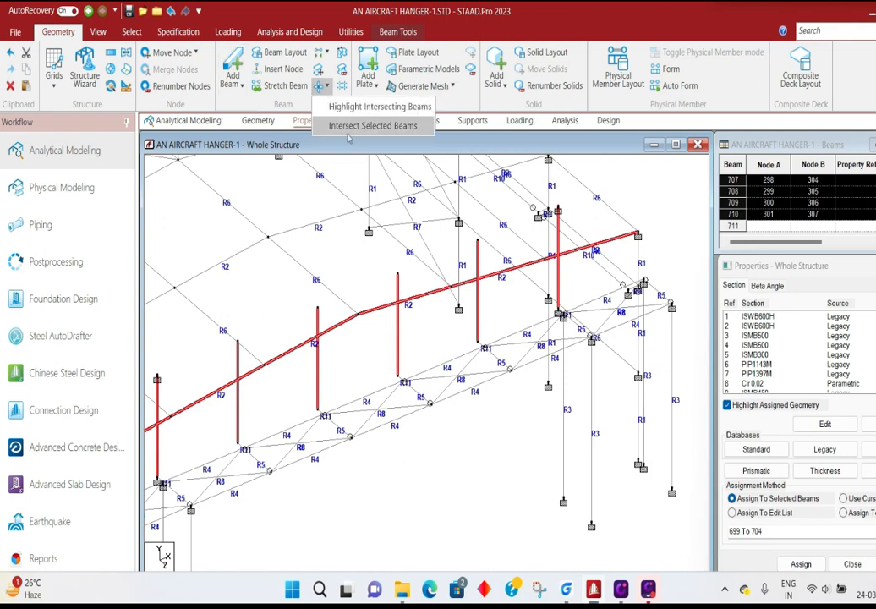
click(372, 127)
click(415, 334)
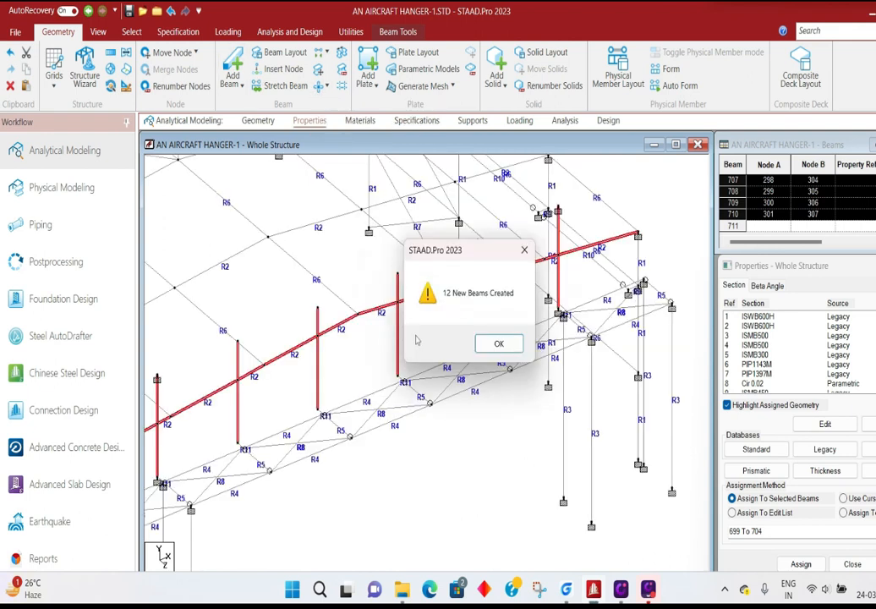
click(498, 343)
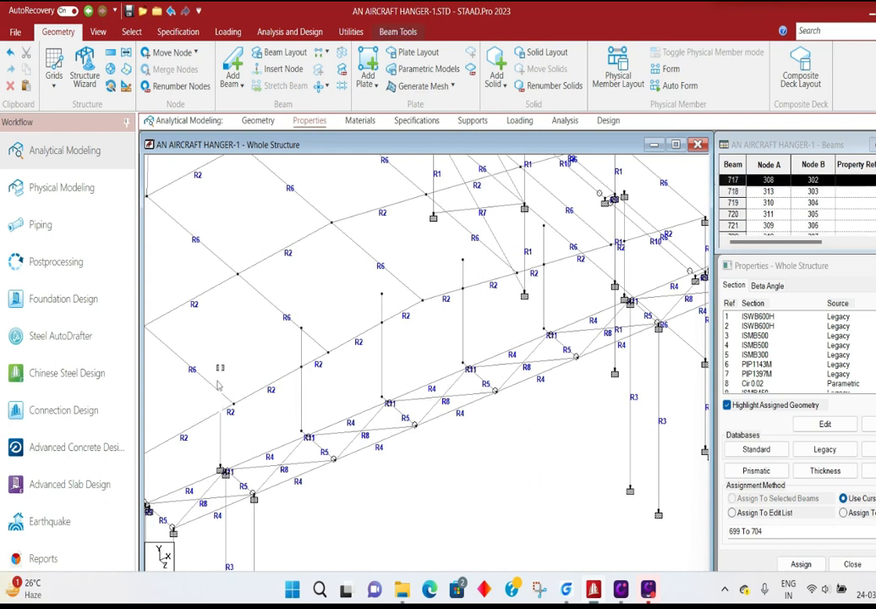
Step: Delete the six vertical member segments projecting above the front sloping roof beams
click(220, 389)
ctrl+click(300, 347)
ctrl+click(382, 309)
ctrl+click(463, 273)
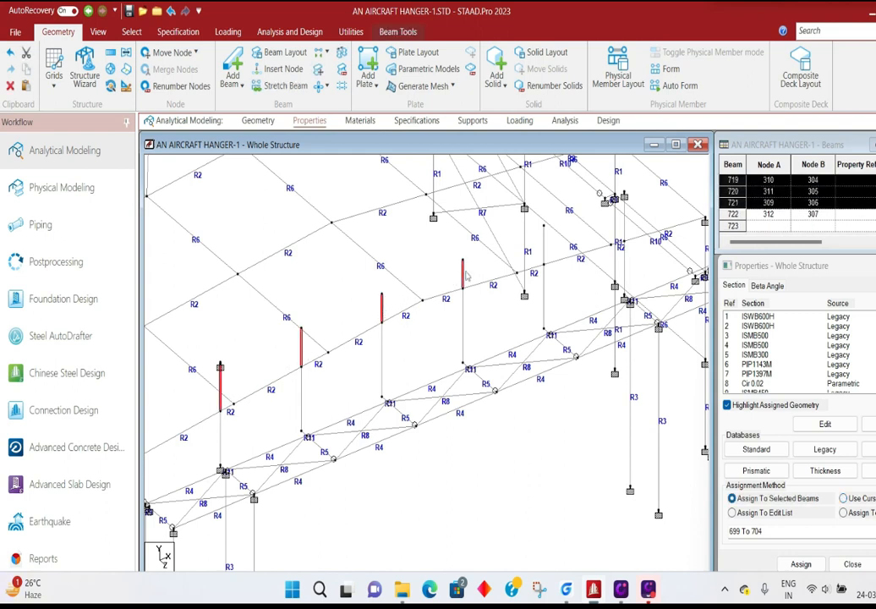
ctrl+click(544, 246)
middle_drag(597, 215, 540, 256)
ctrl+click(570, 263)
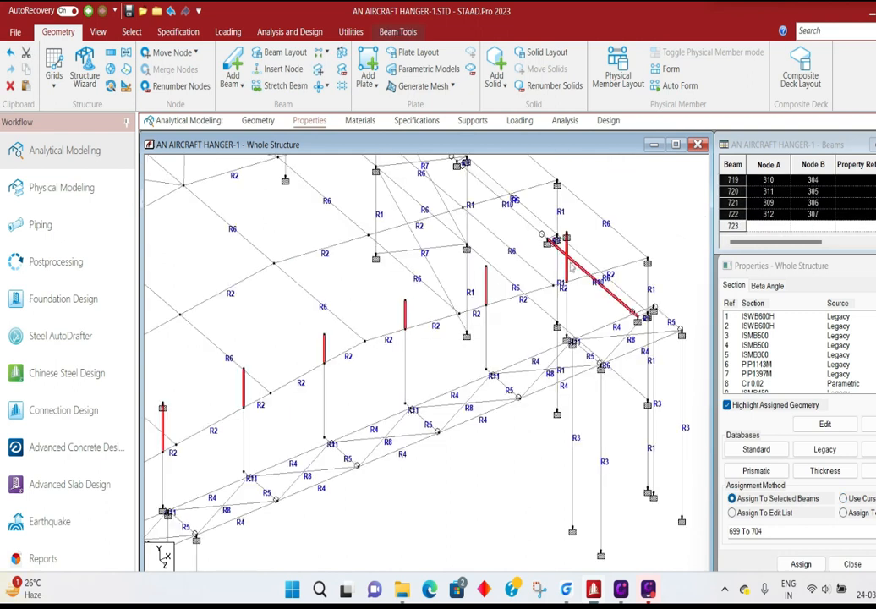
ctrl+click(582, 271)
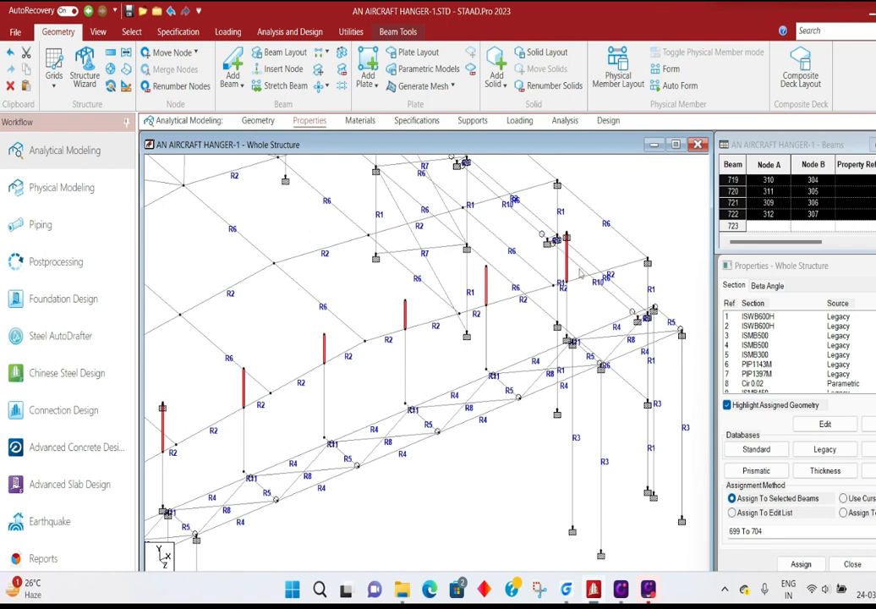
key(Delete)
click(504, 342)
click(504, 343)
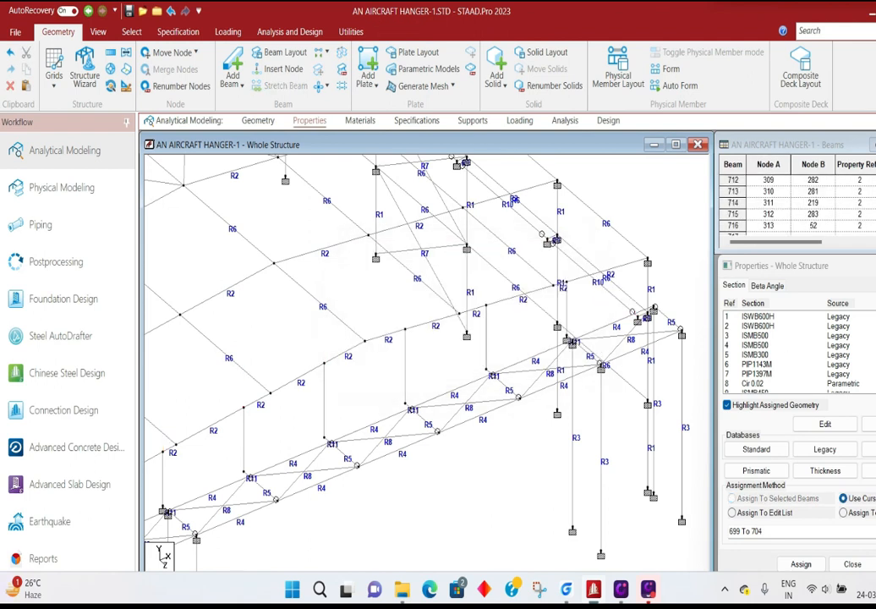
Step: Select the beams with missing property and assign the ISMB300 section (Ref 11) to them
click(751, 386)
middle_drag(412, 511, 471, 466)
click(134, 33)
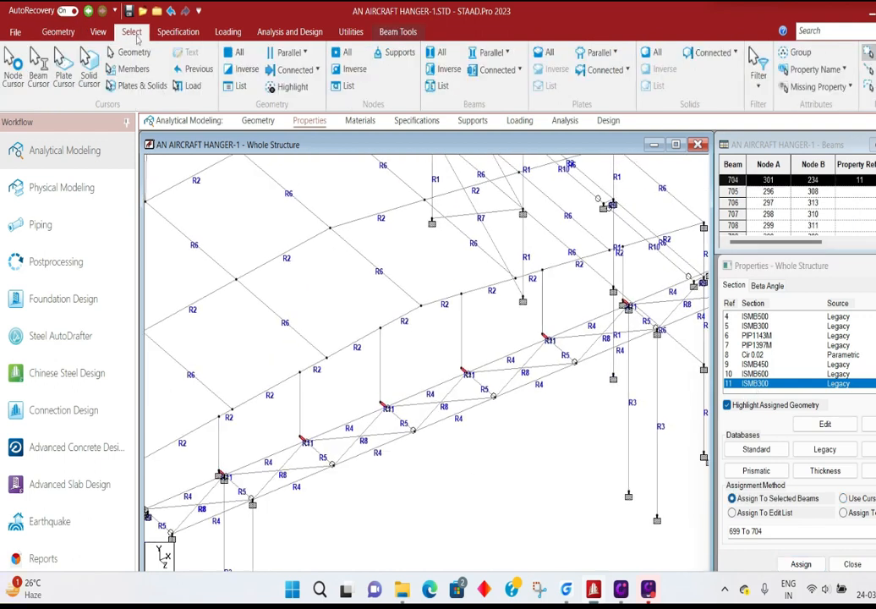
click(819, 86)
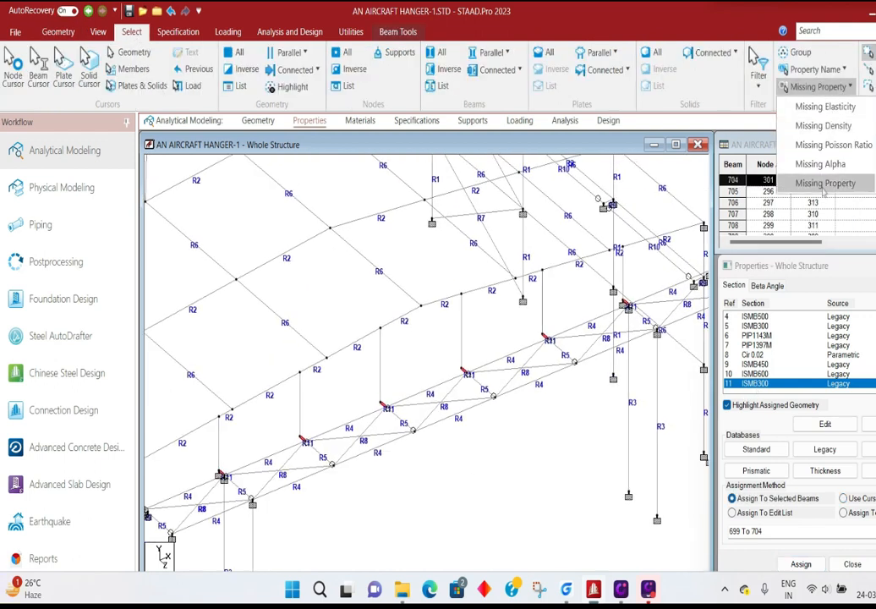
click(795, 182)
click(801, 564)
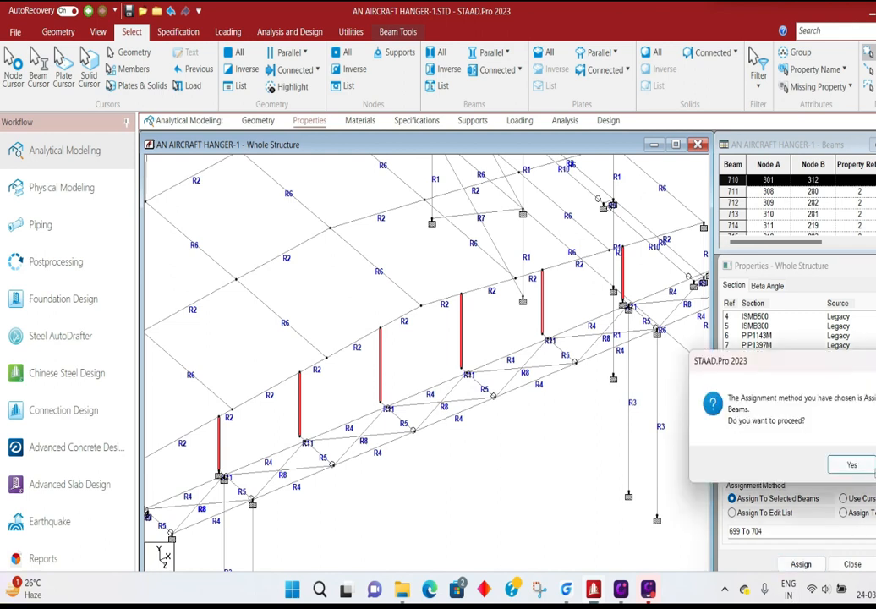
click(868, 467)
click(479, 480)
Step: Assign No support (S1) to the two outermost bracket end nodes at the front truss
scroll(209, 464, up, 1)
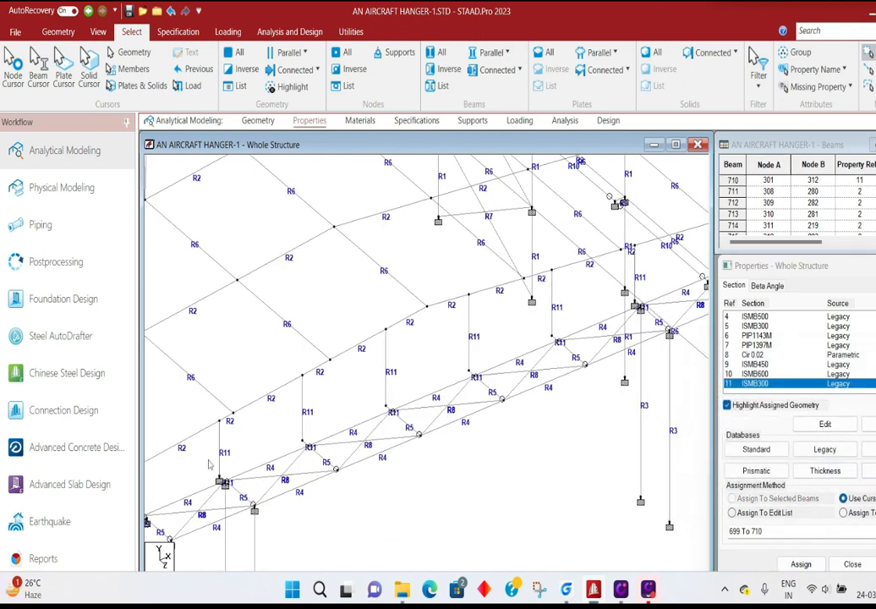
middle_drag(208, 465, 305, 419)
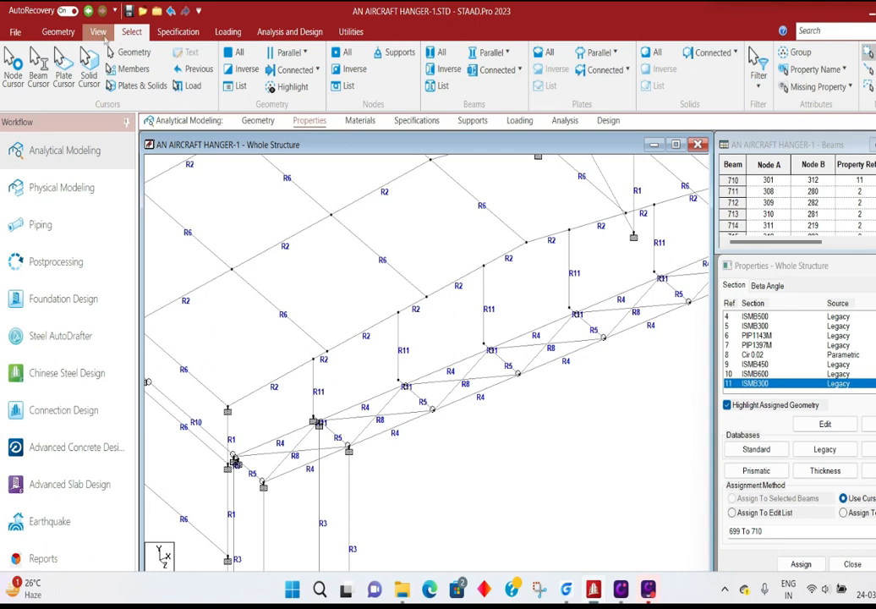
click(100, 34)
click(126, 34)
click(15, 66)
click(312, 417)
middle_drag(422, 404, 392, 404)
middle_drag(534, 360, 432, 389)
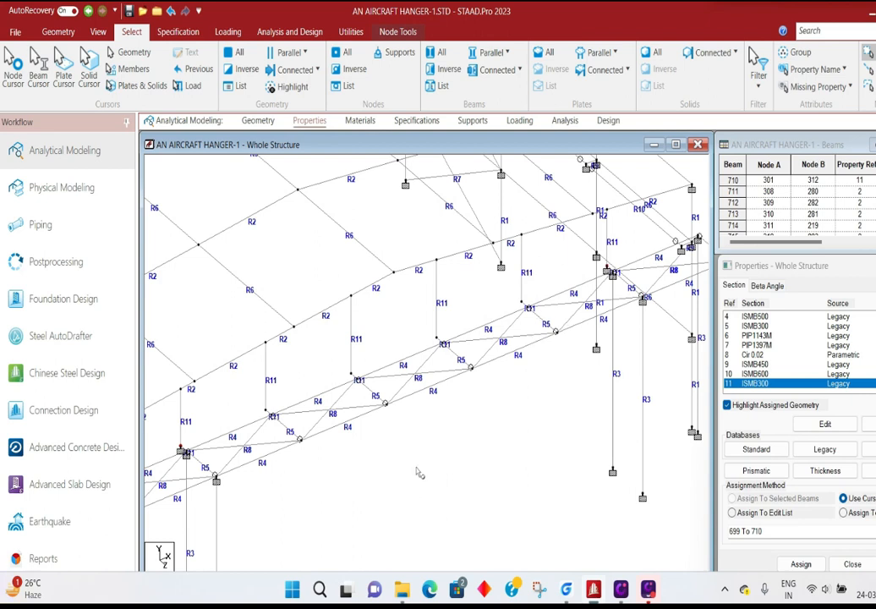
middle_drag(343, 391, 382, 346)
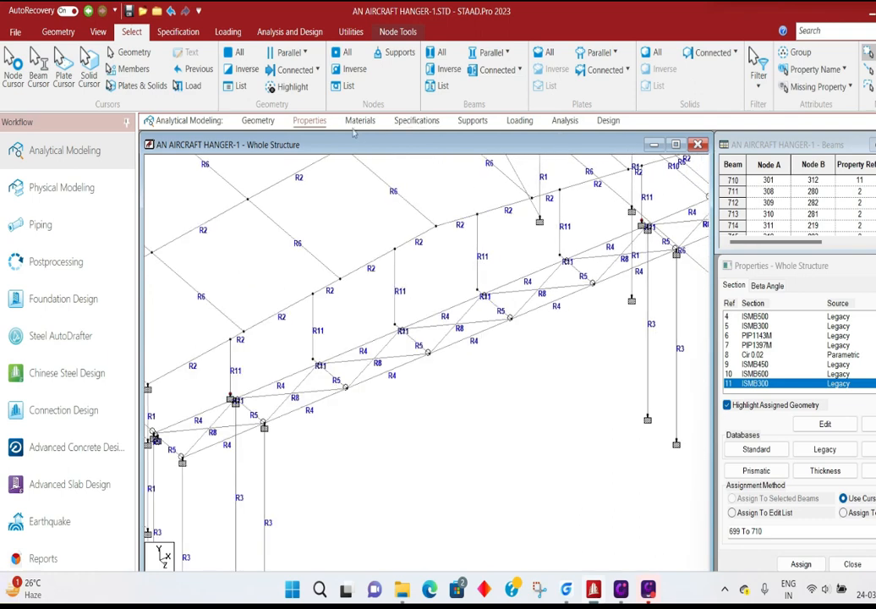
click(476, 121)
click(792, 348)
scroll(503, 425, up, 4)
scroll(503, 425, up, 2)
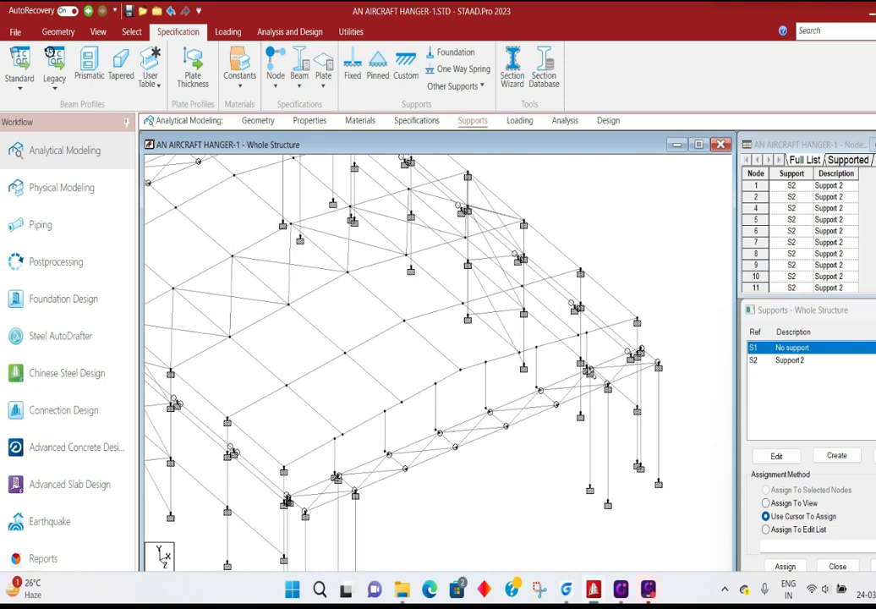
click(589, 371)
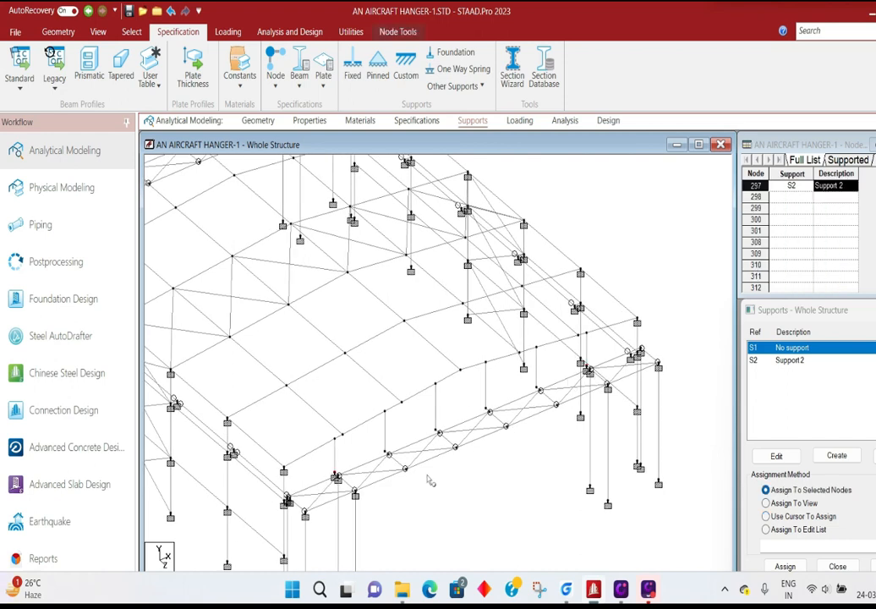
click(785, 566)
click(848, 485)
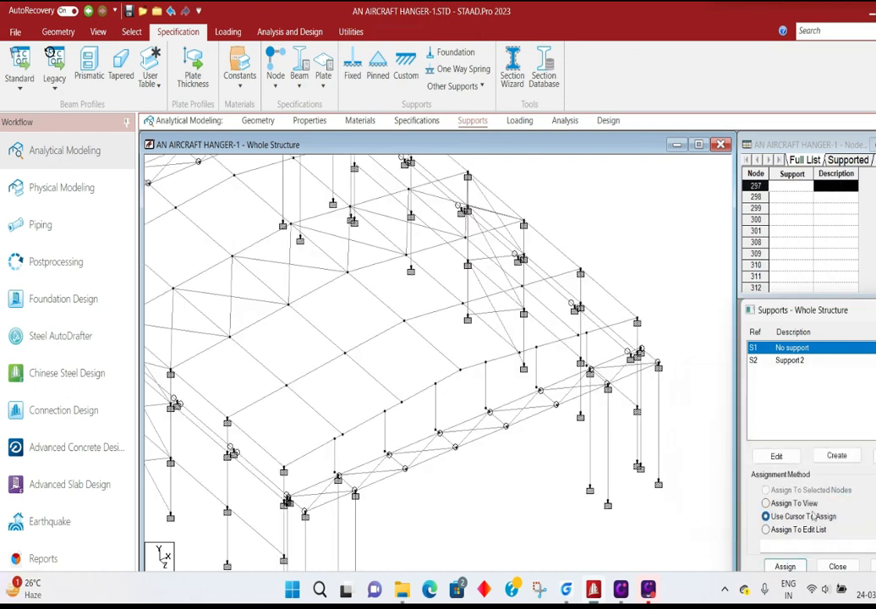
Step: Copy the six bracket beams on the front truss and paste them at the rear truss, offset by -40.5 m along Z
scroll(478, 499, up, 5)
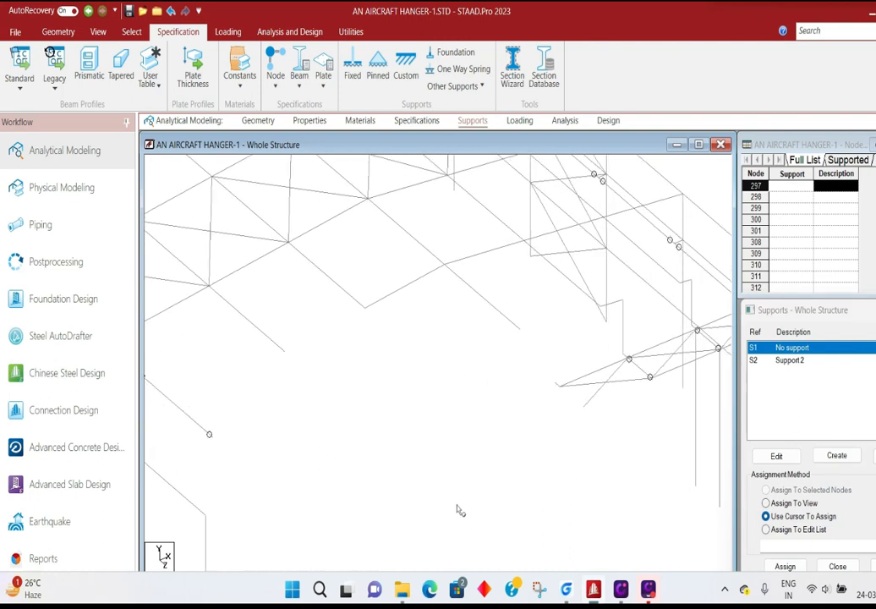
scroll(460, 510, down, 3)
drag(337, 481, 365, 501)
ctrl+drag(414, 447, 442, 469)
ctrl+drag(471, 408, 510, 433)
middle_drag(592, 367, 542, 392)
ctrl+drag(507, 402, 534, 429)
ctrl+drag(580, 375, 614, 396)
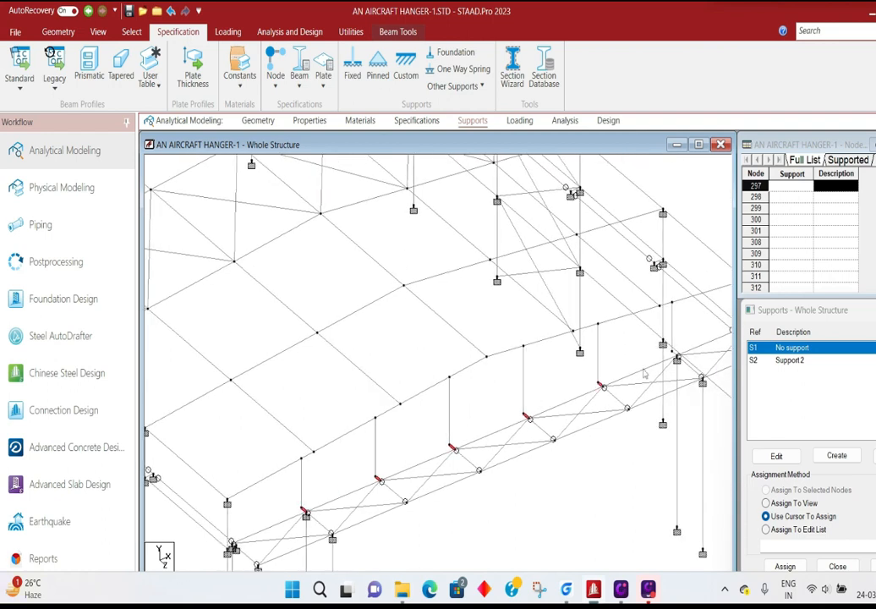
middle_drag(548, 290, 548, 469)
right_click(264, 259)
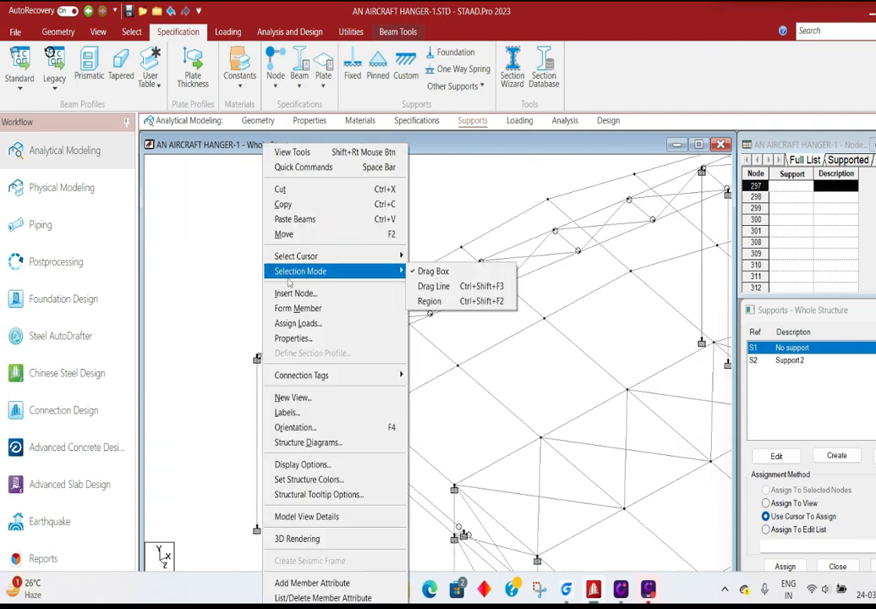
right_click(264, 192)
click(296, 219)
click(606, 362)
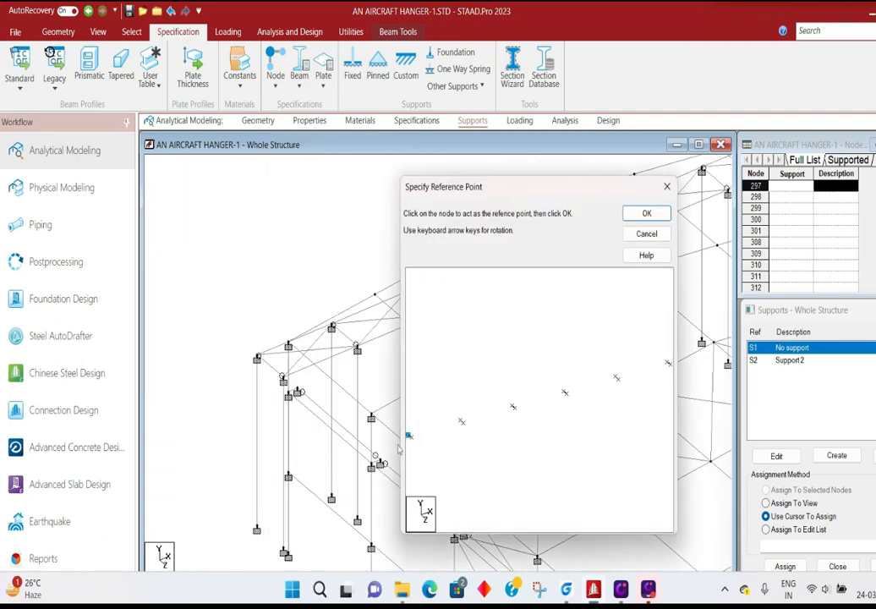
click(646, 213)
scroll(385, 413, up, 3)
click(331, 333)
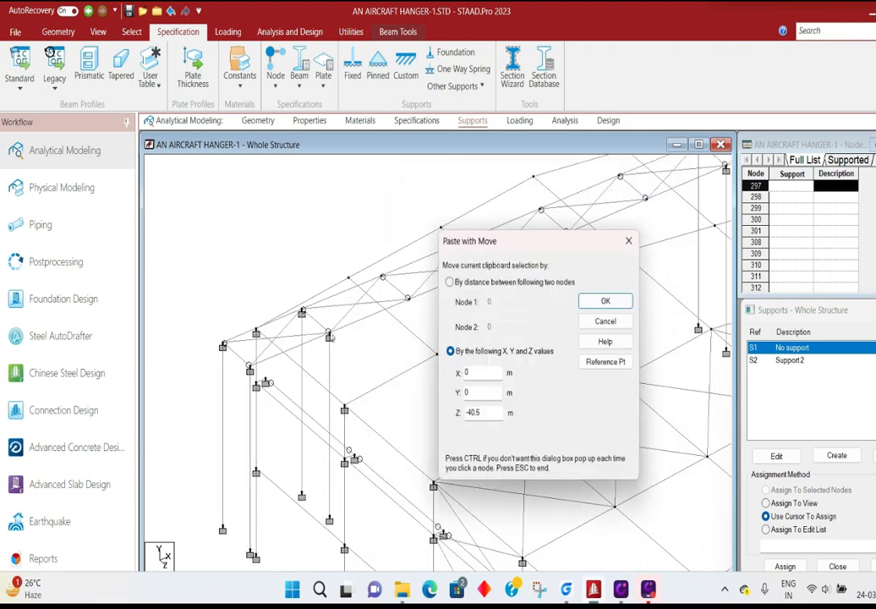
click(609, 302)
Step: Assign No support (S1) to the two outermost end nodes of the pasted brackets at the rear truss
middle_drag(618, 362, 530, 437)
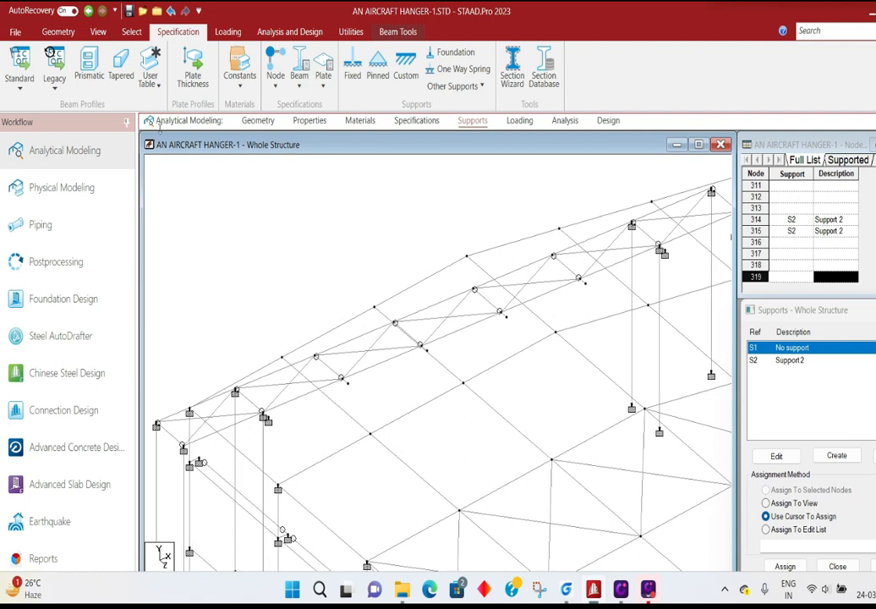
click(131, 31)
click(12, 66)
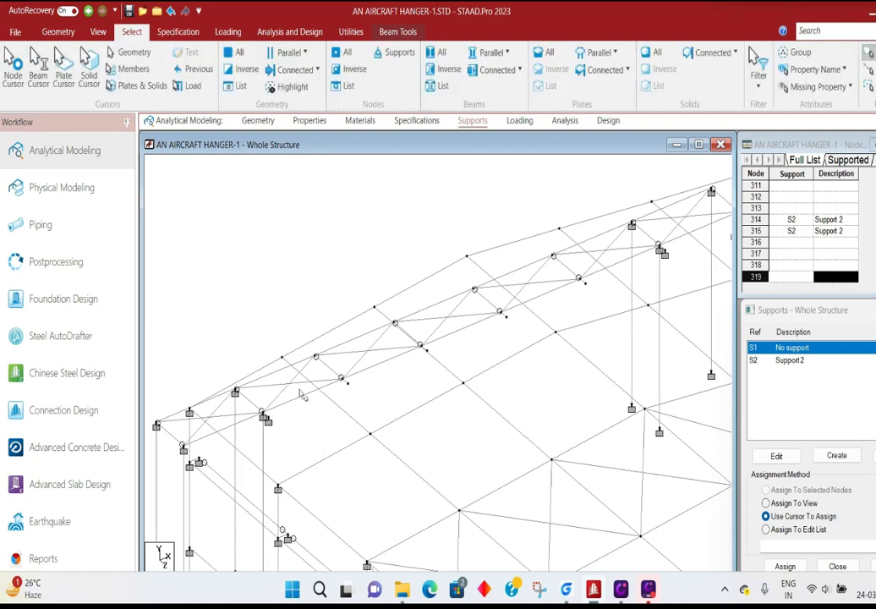
middle_drag(445, 415, 370, 446)
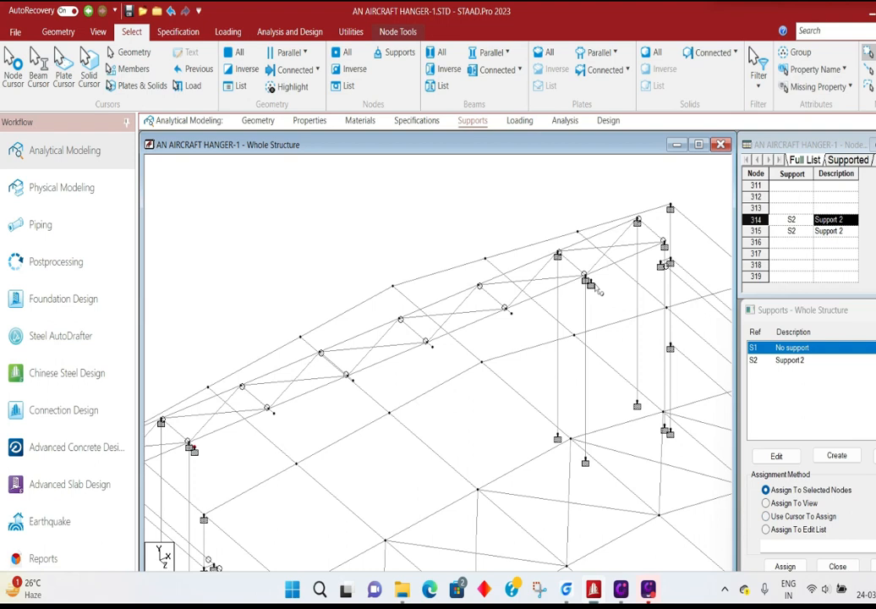
click(592, 283)
click(786, 567)
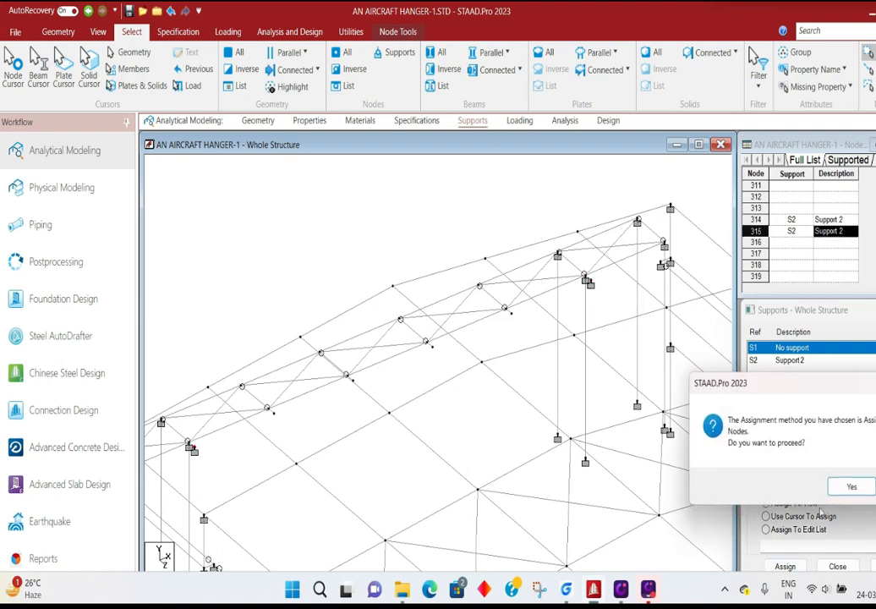
click(842, 490)
Step: Copy the six vertical members above the front truss brackets and paste them on the rear brackets, offset by -40 m along Z
middle_drag(576, 553, 373, 135)
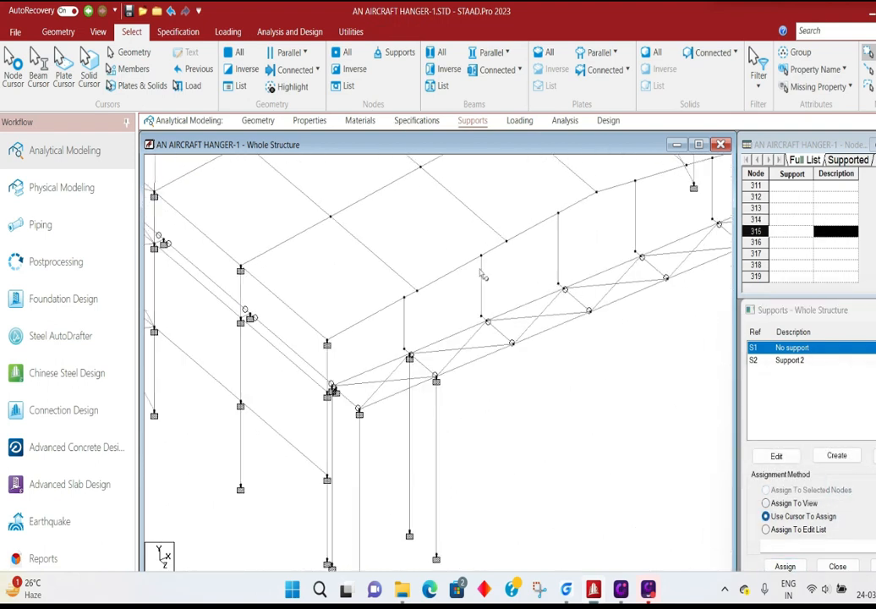
middle_drag(481, 271, 485, 317)
click(409, 385)
ctrl+click(485, 342)
ctrl+click(562, 314)
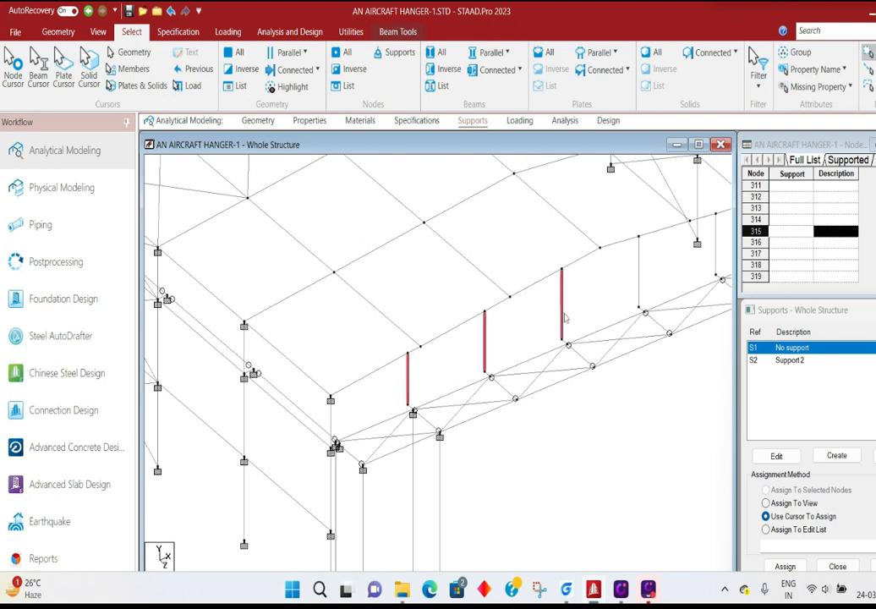
middle_drag(605, 294, 574, 333)
ctrl+click(578, 321)
ctrl+click(654, 290)
middle_drag(668, 283, 469, 348)
ctrl+click(539, 327)
middle_drag(542, 330, 816, 430)
middle_drag(203, 304, 587, 452)
right_click(378, 339)
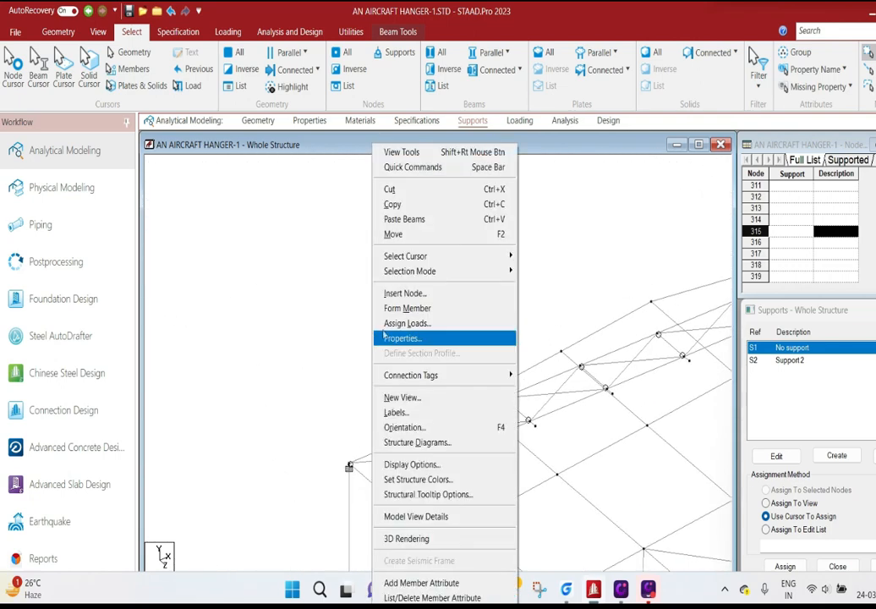
click(393, 204)
right_click(345, 193)
click(376, 219)
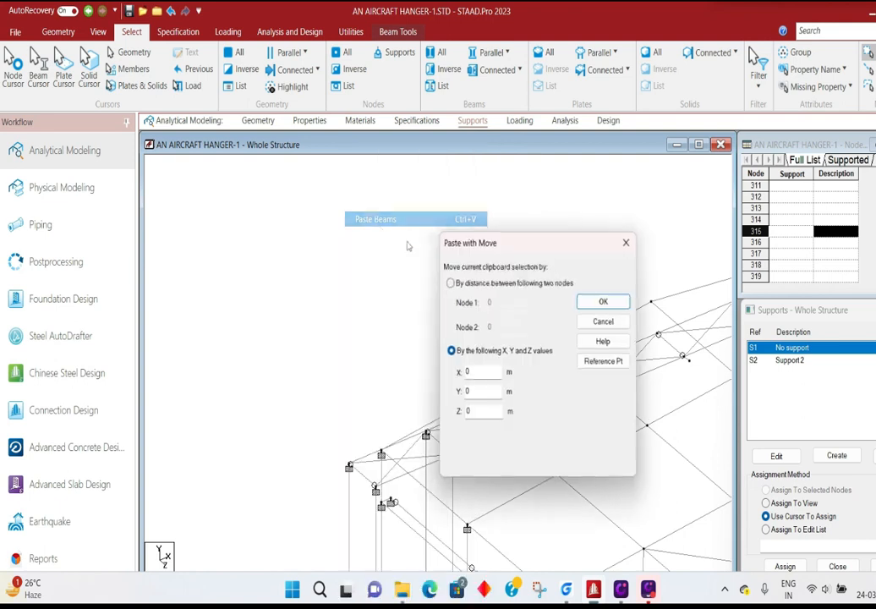
click(606, 360)
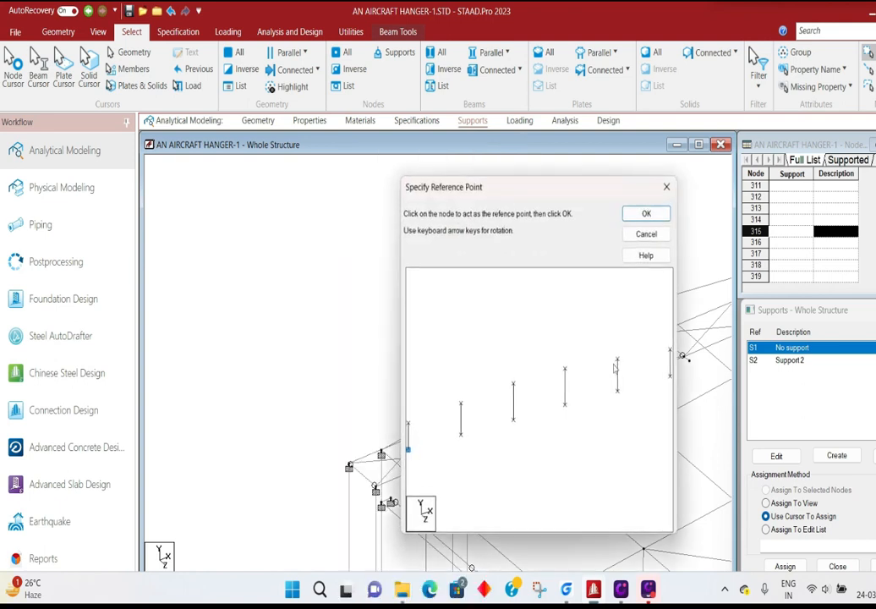
click(646, 214)
click(462, 466)
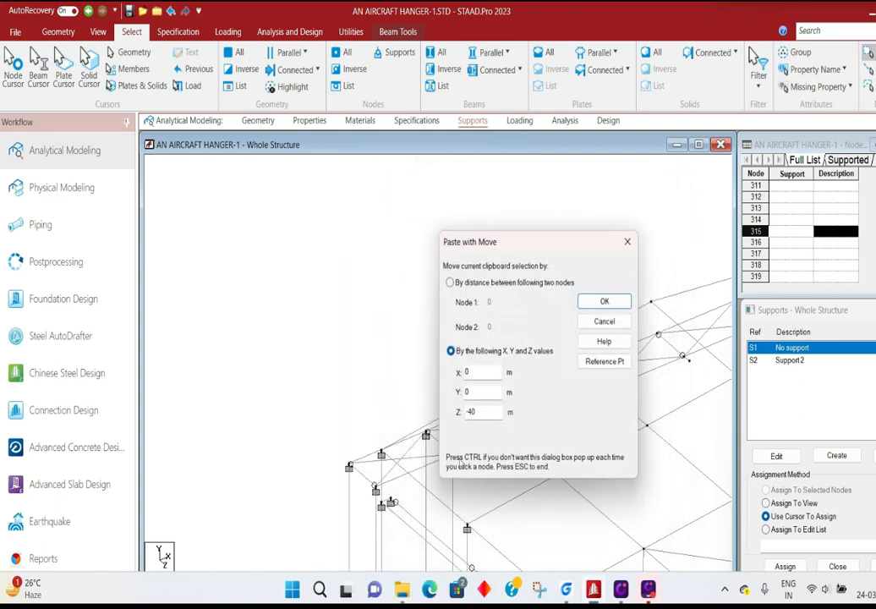
click(593, 299)
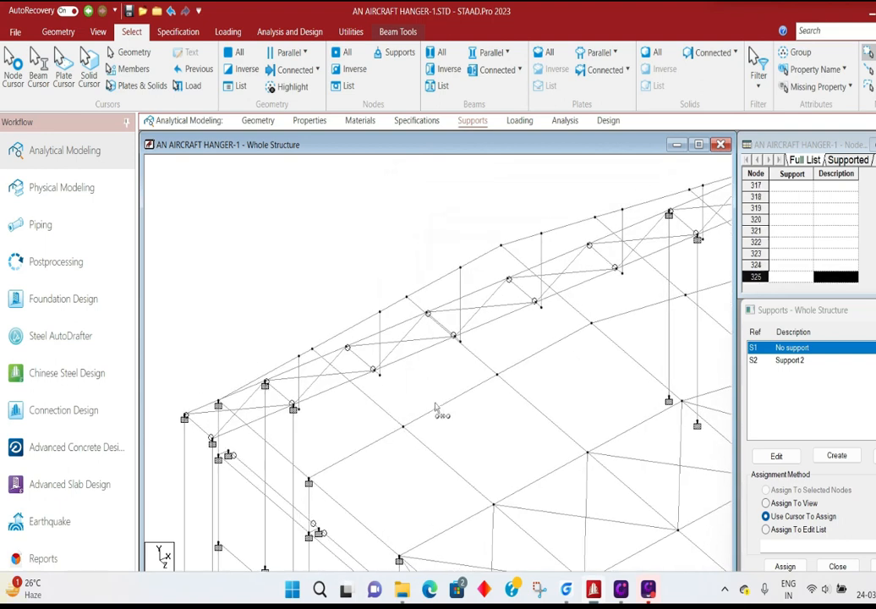
scroll(401, 472, up, 1)
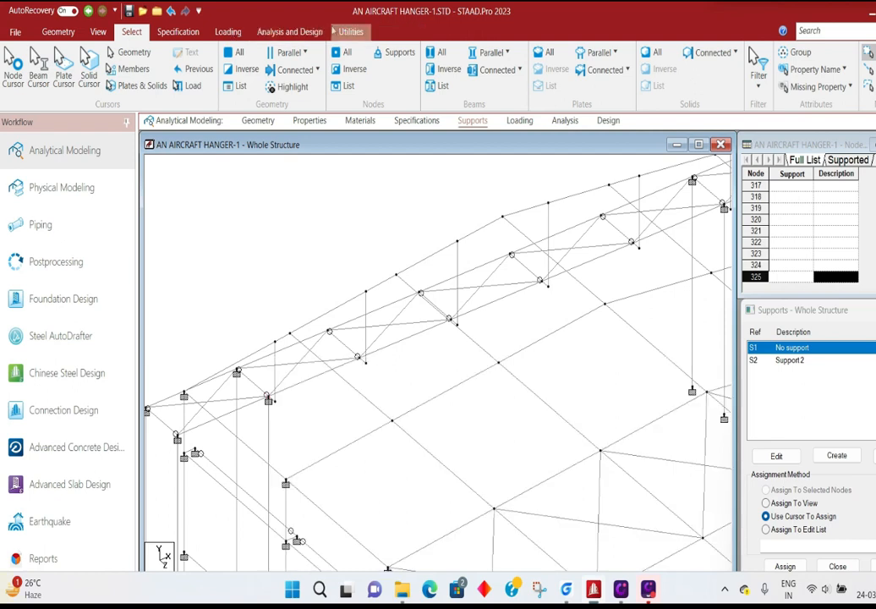
click(351, 31)
click(131, 31)
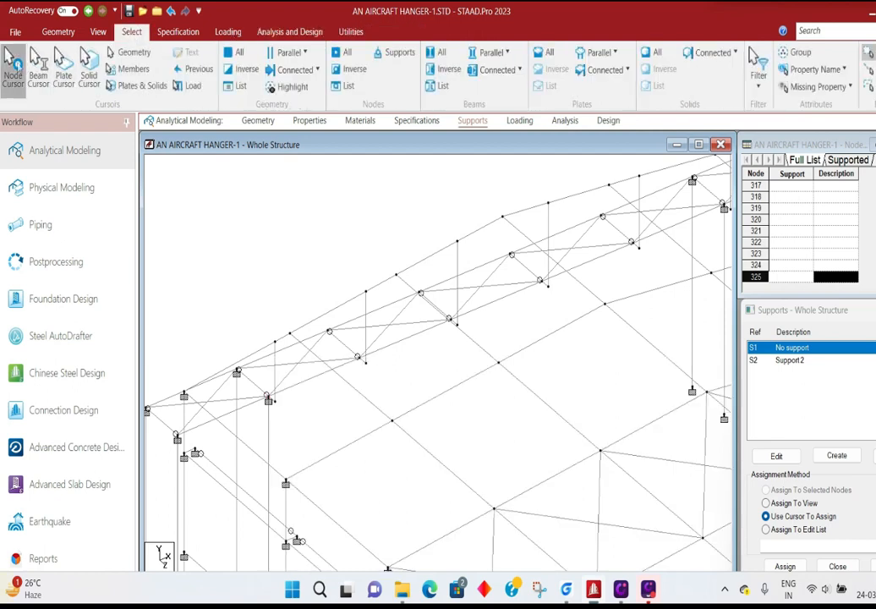
click(358, 358)
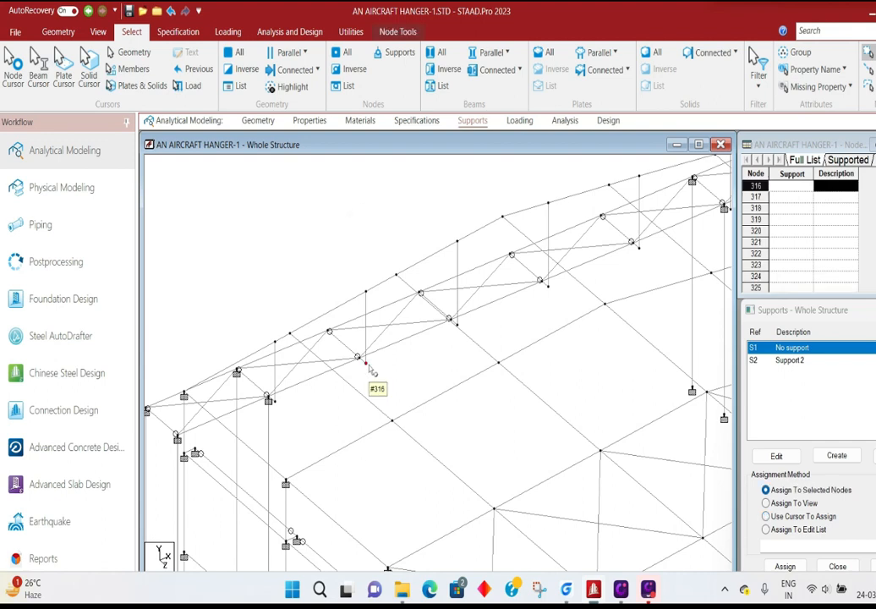
double_click(368, 364)
click(565, 226)
Step: Assign the START MY MZ release to the six bracket beams on the rear truss
middle_drag(418, 368, 454, 367)
scroll(456, 358, up, 1)
click(426, 368)
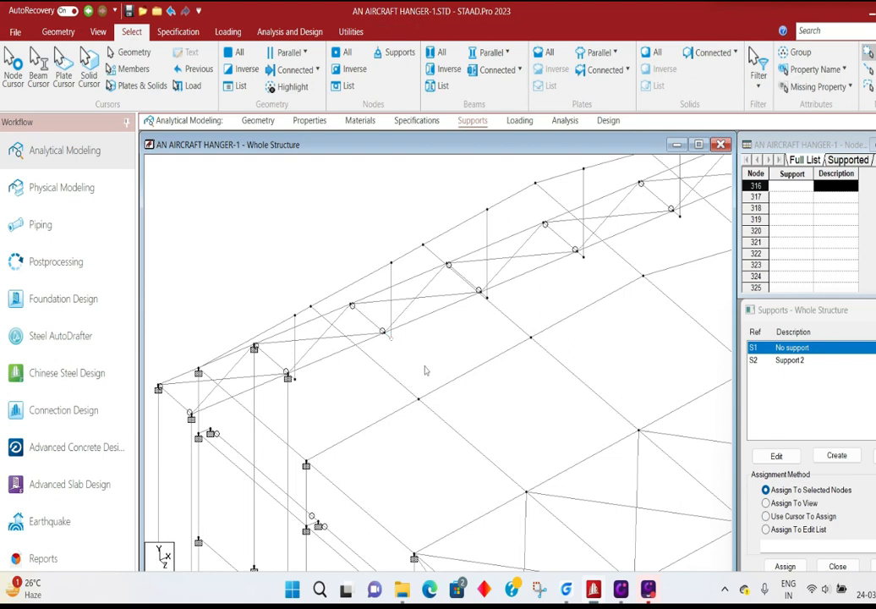
click(296, 377)
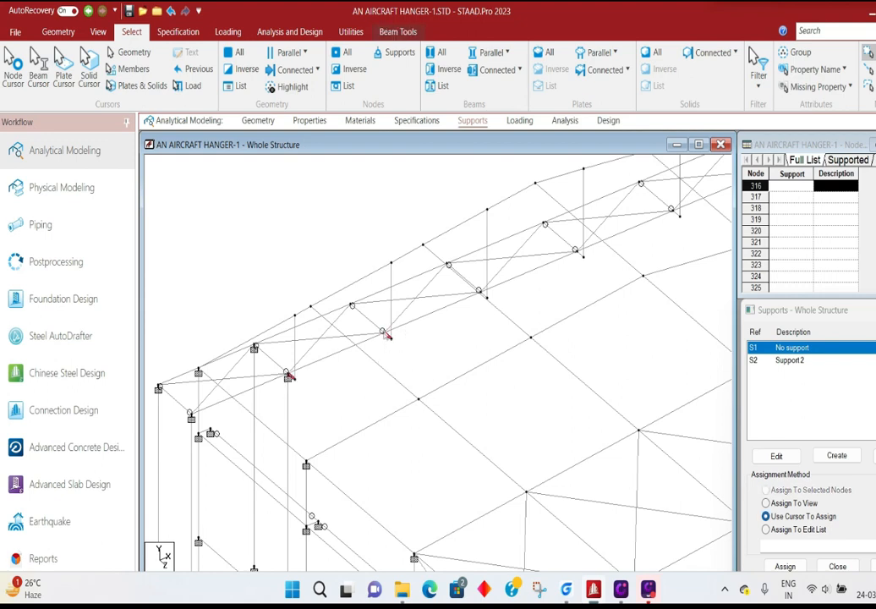
middle_drag(493, 349, 454, 369)
click(443, 314)
click(540, 275)
middle_drag(592, 289, 524, 311)
click(567, 255)
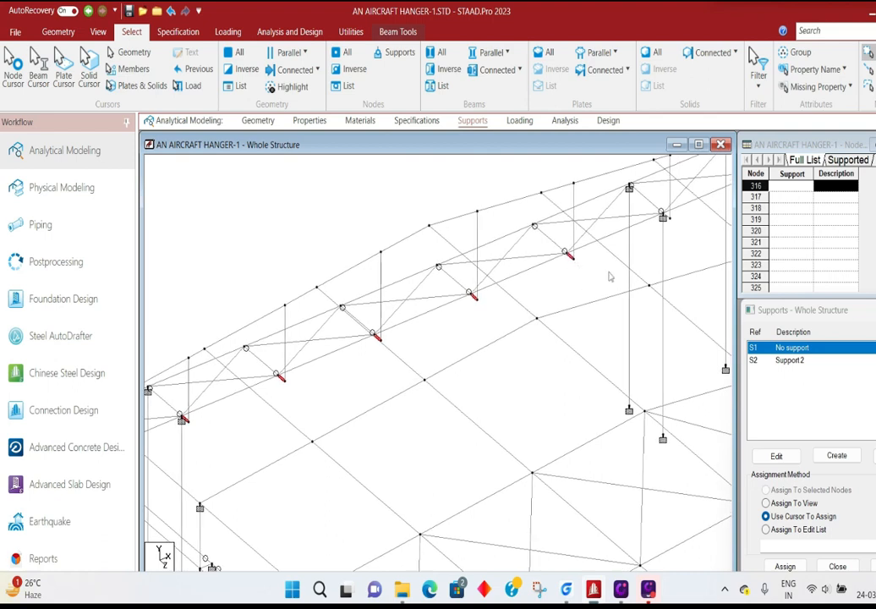
middle_drag(625, 272, 606, 291)
ctrl+drag(659, 256, 635, 218)
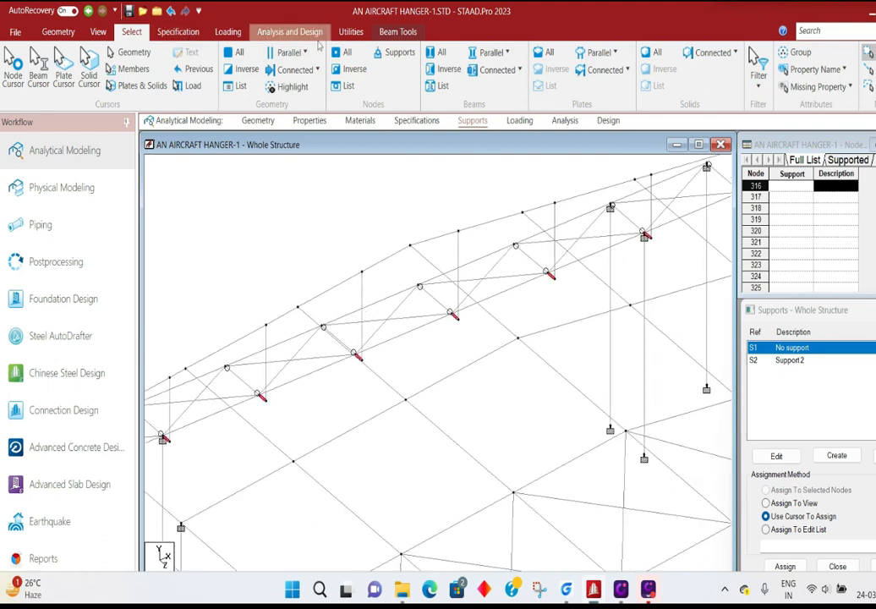
click(175, 31)
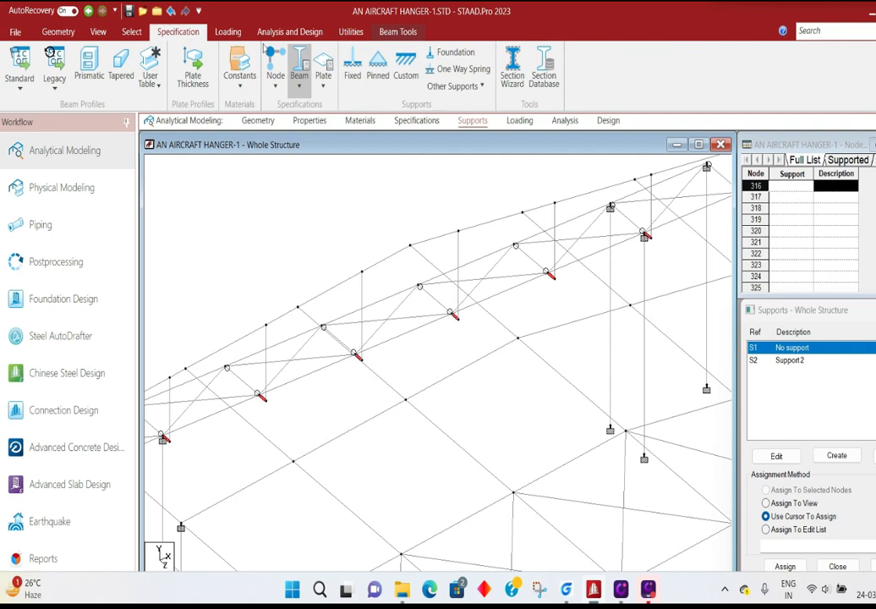
click(299, 78)
click(309, 256)
click(191, 448)
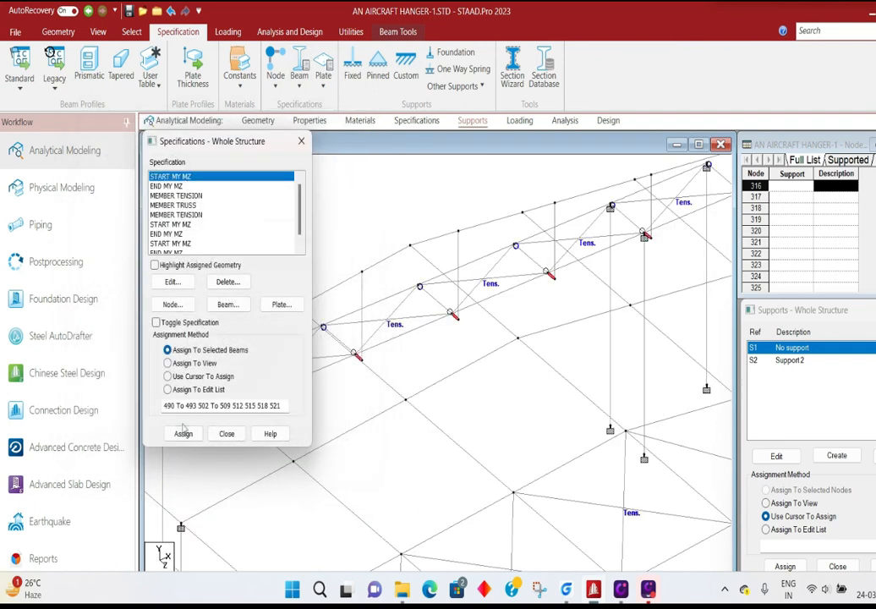
click(184, 431)
click(275, 336)
Step: Assign the END MY MZ release to the six vertical members above the rear truss brackets
middle_drag(353, 432, 532, 417)
middle_drag(481, 440, 486, 439)
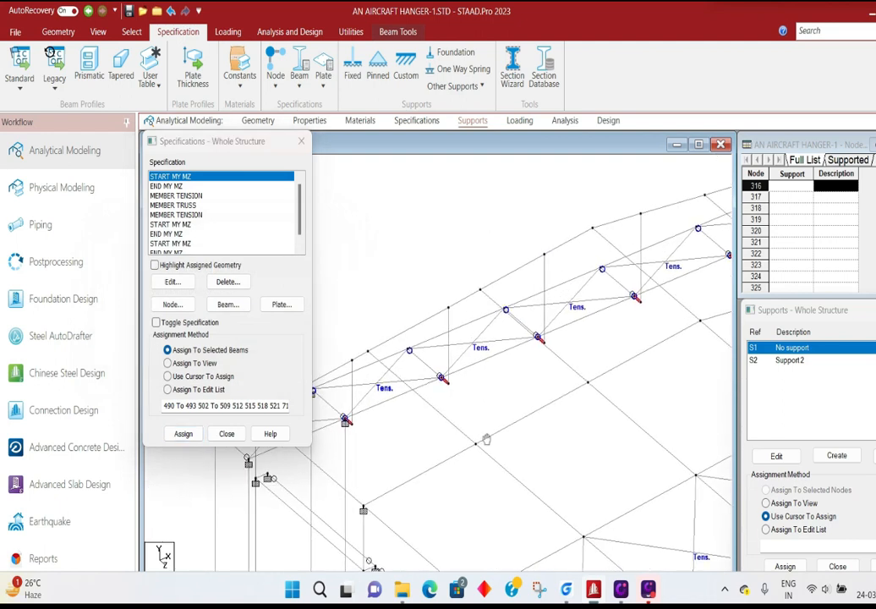
click(352, 384)
ctrl+click(448, 334)
ctrl+click(544, 289)
middle_drag(590, 289, 470, 373)
ctrl+click(520, 314)
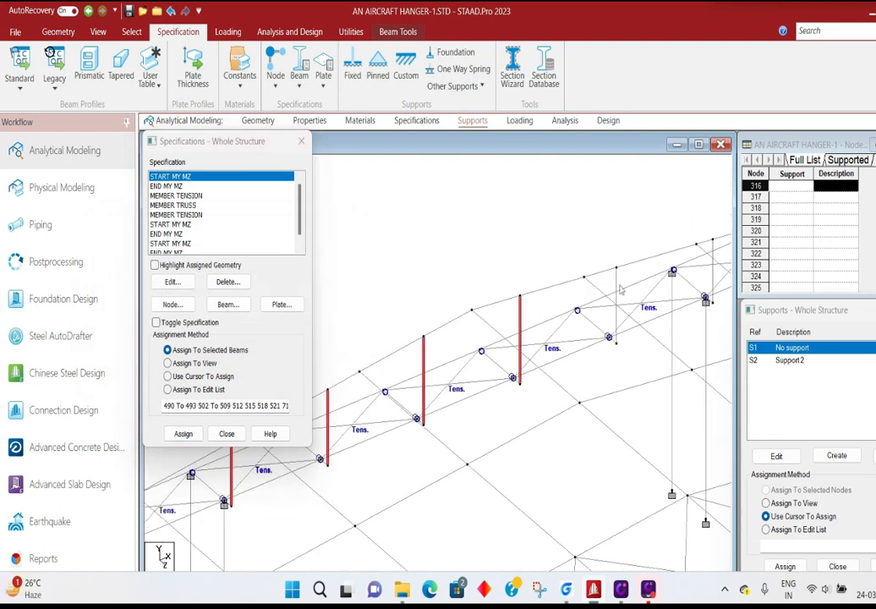
middle_drag(620, 289, 626, 283)
ctrl+click(624, 317)
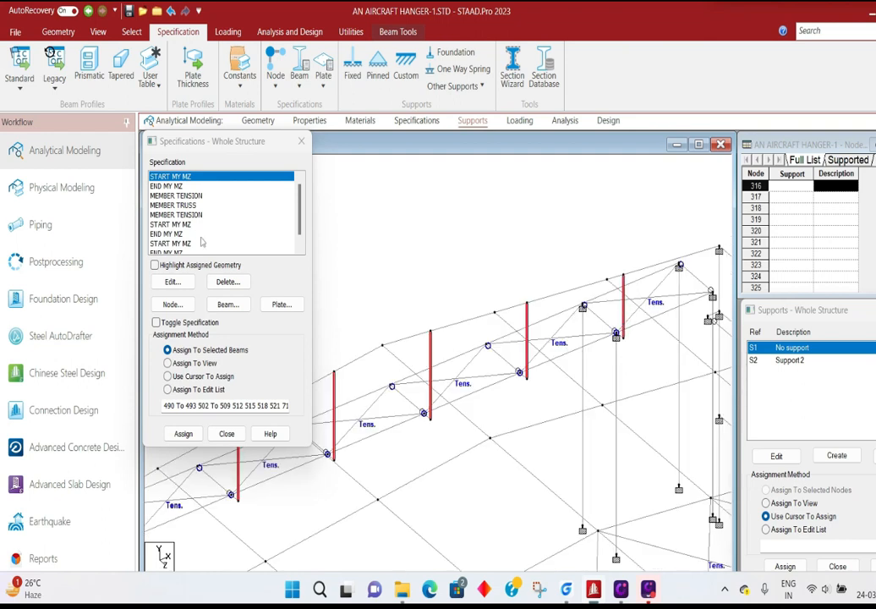
click(169, 185)
click(183, 433)
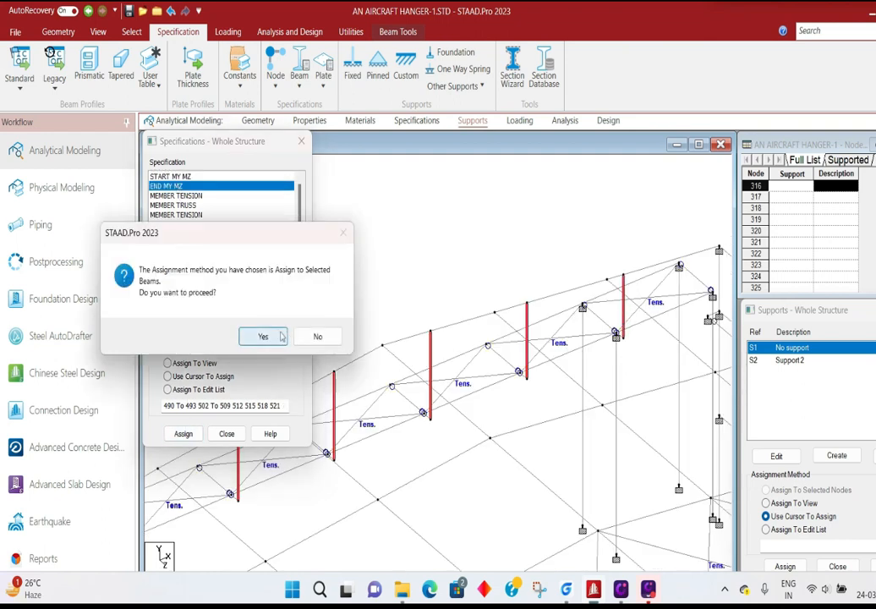
click(281, 336)
Step: Assign the END MY MZ release to the six brackets and their vertical members at the front truss, and close the specifications dialog
click(562, 451)
middle_drag(562, 451, 489, 264)
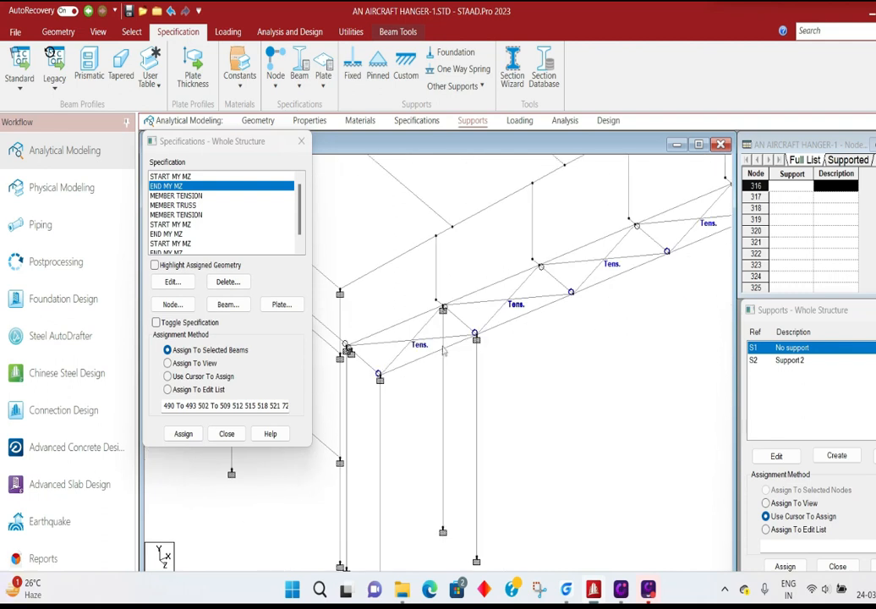
click(436, 292)
ctrl+click(534, 227)
middle_drag(559, 266, 479, 366)
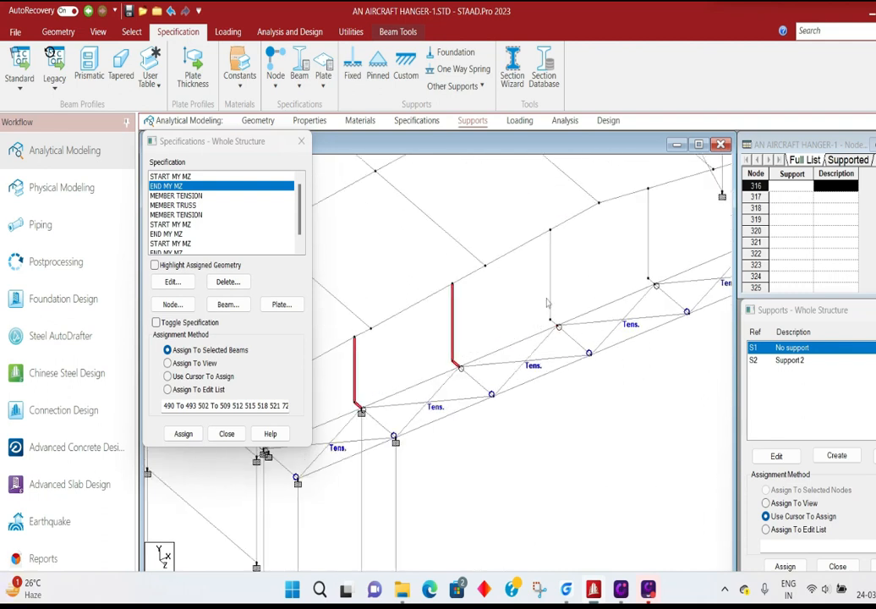
middle_drag(547, 303, 639, 326)
ctrl+click(574, 313)
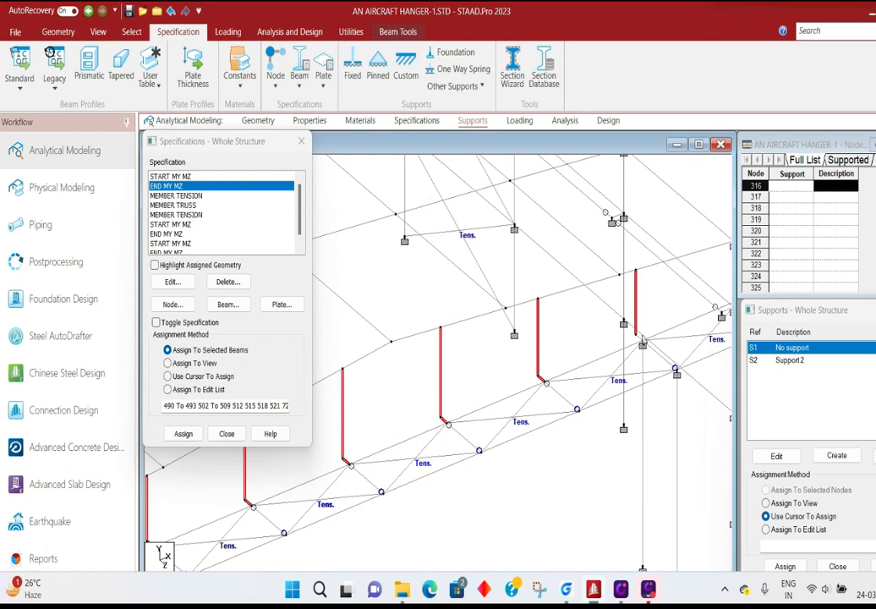
ctrl+click(641, 343)
ctrl+click(592, 363)
click(183, 433)
click(247, 339)
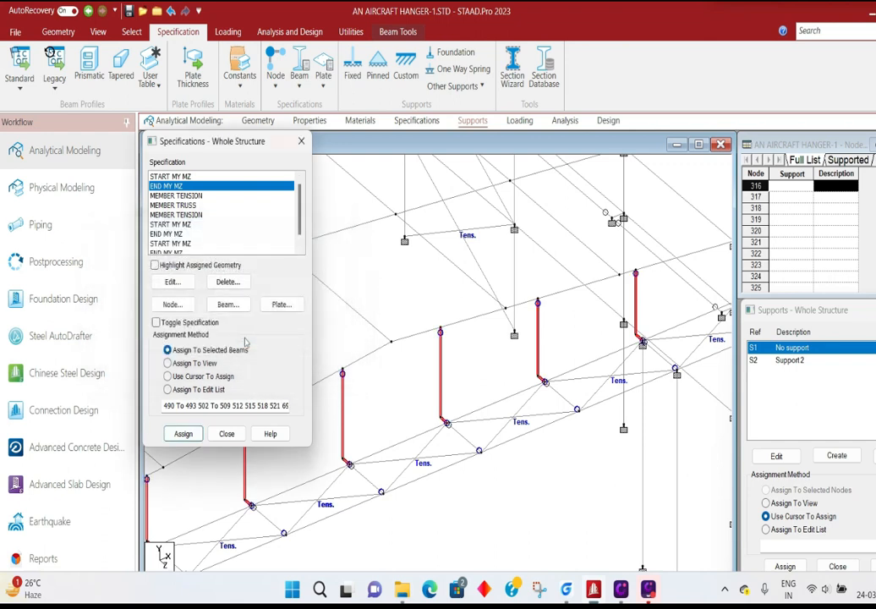
click(301, 142)
Step: Close the supports dialog and the node table, and widen the Whole Structure view into the freed space
middle_drag(325, 381, 379, 377)
scroll(422, 387, down, 1)
click(875, 310)
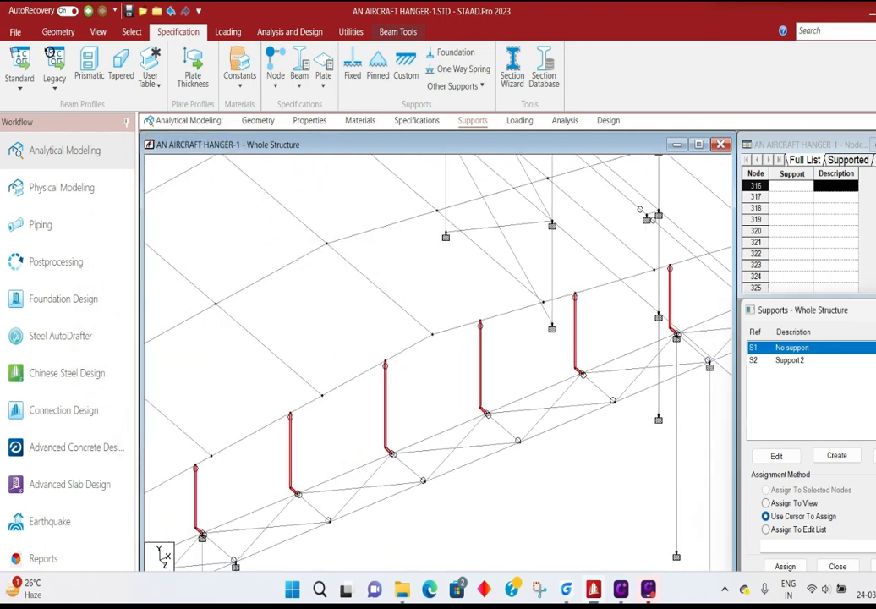
click(875, 145)
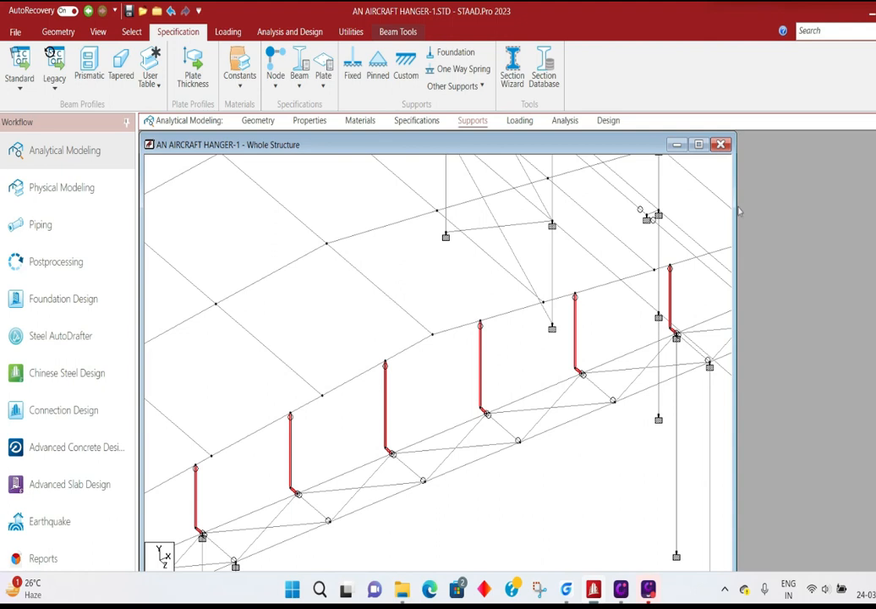
drag(735, 211, 875, 211)
Step: Examine the complete hangar frame in a 3D rendered view, turning it to see the trusses, brackets and vertical members
scroll(594, 380, up, 6)
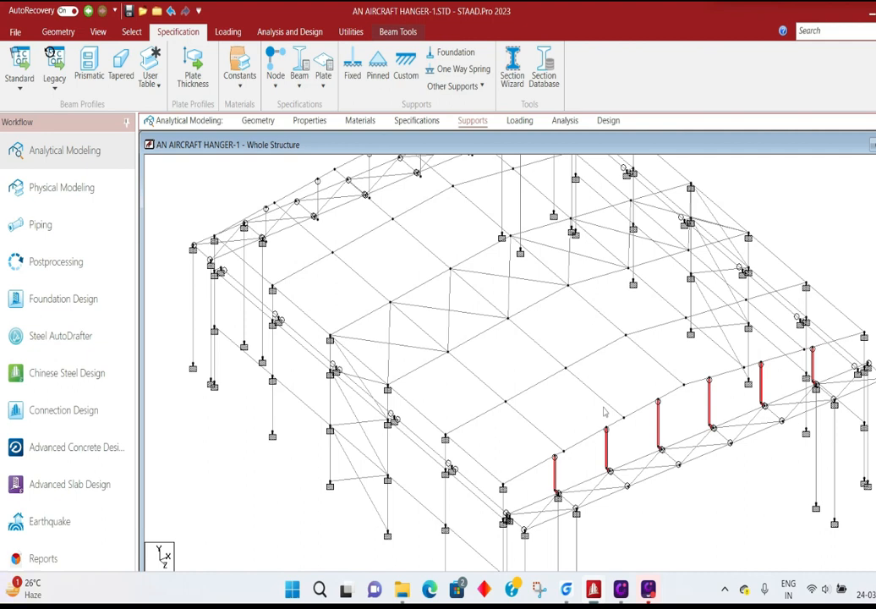
scroll(605, 411, up, 1)
scroll(596, 418, down, 1)
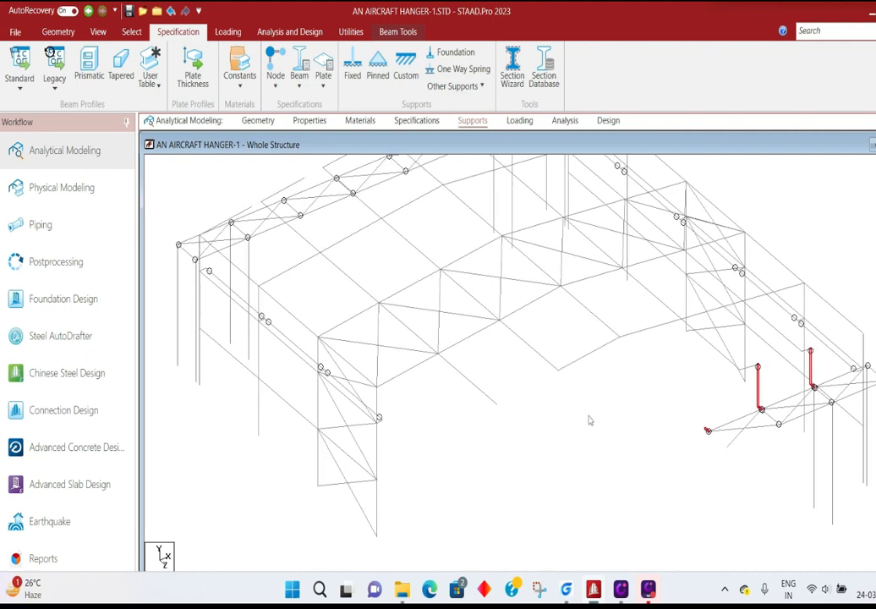
click(98, 32)
click(715, 71)
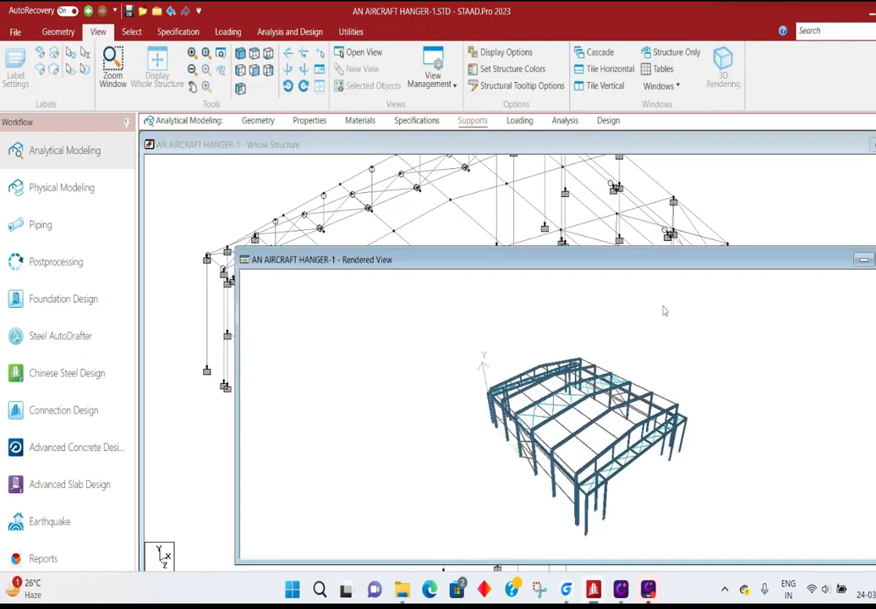
drag(600, 393, 628, 382)
drag(675, 417, 389, 330)
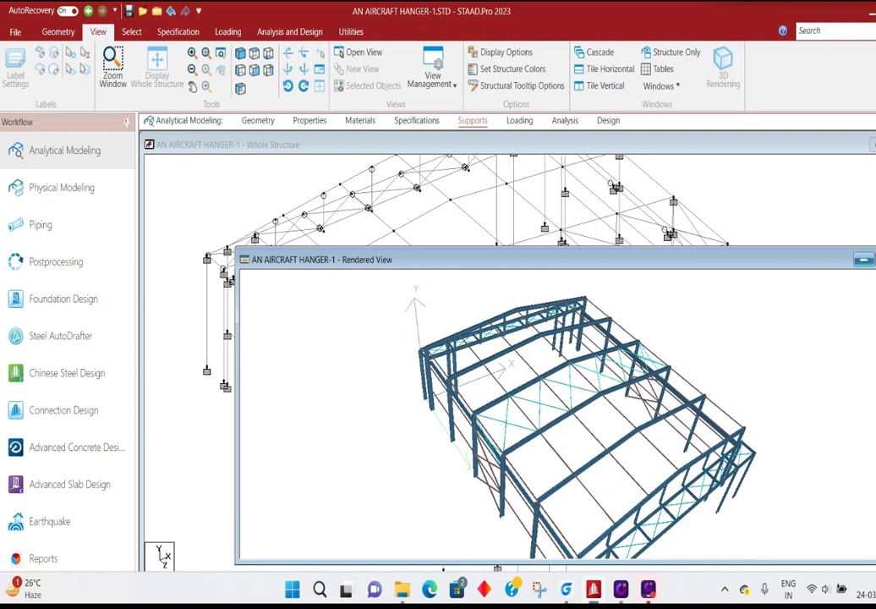
drag(848, 262, 838, 263)
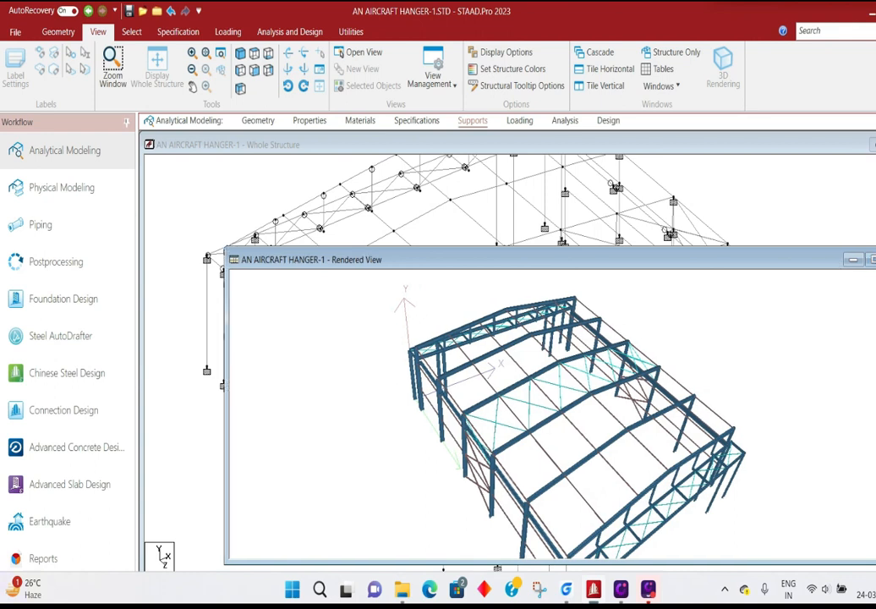
click(875, 259)
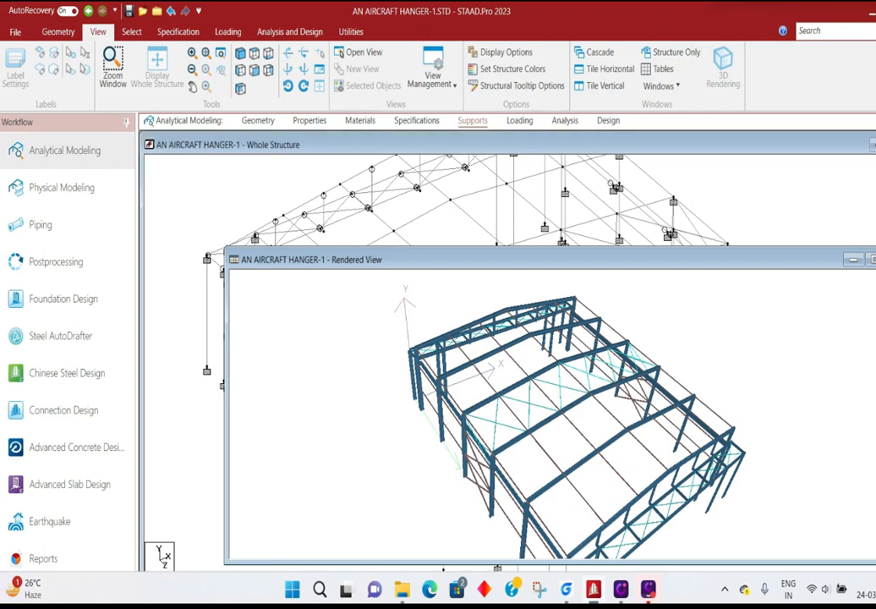